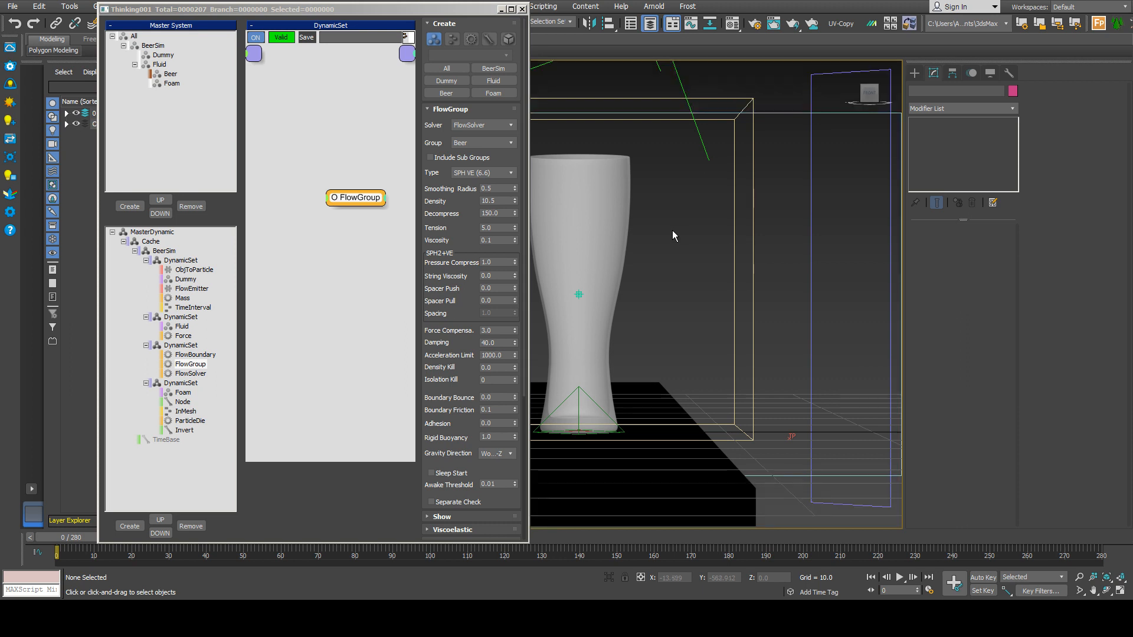
# - Select the point helper above the glass and inspect its placement from several angles
pyautogui.moveTo(672, 152); pyautogui.dragTo(716, 324, button='middle')
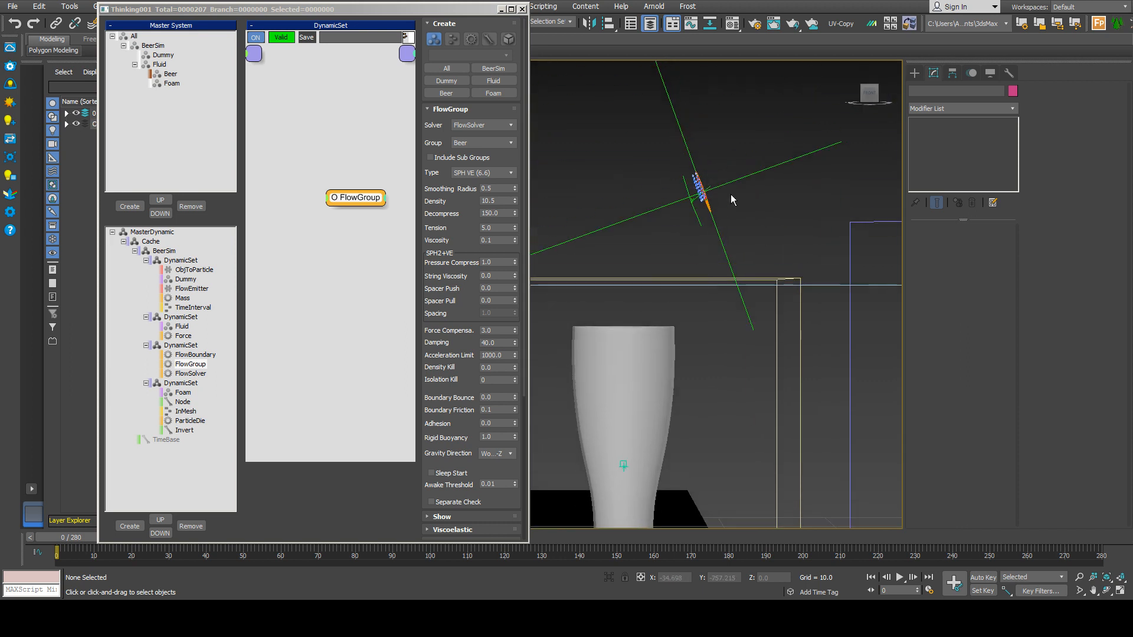
pyautogui.click(724, 249)
pyautogui.scroll(-5, 745, 245)
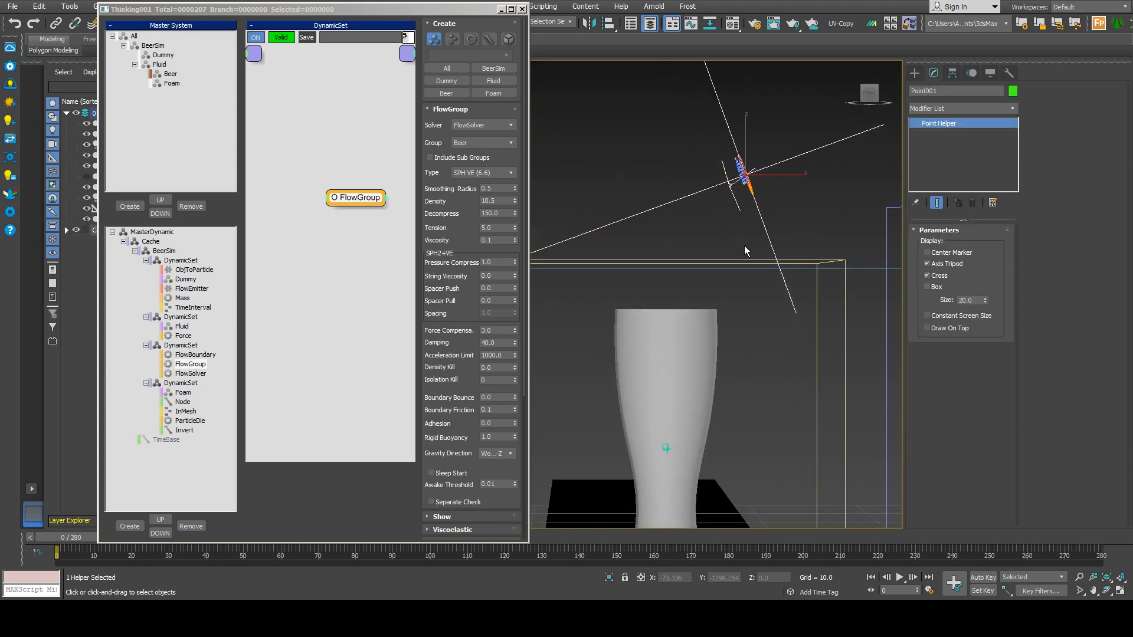
pyautogui.keyDown('alt'); pyautogui.moveTo(745, 245); pyautogui.dragTo(771, 277, button='middle'); pyautogui.keyUp('alt')
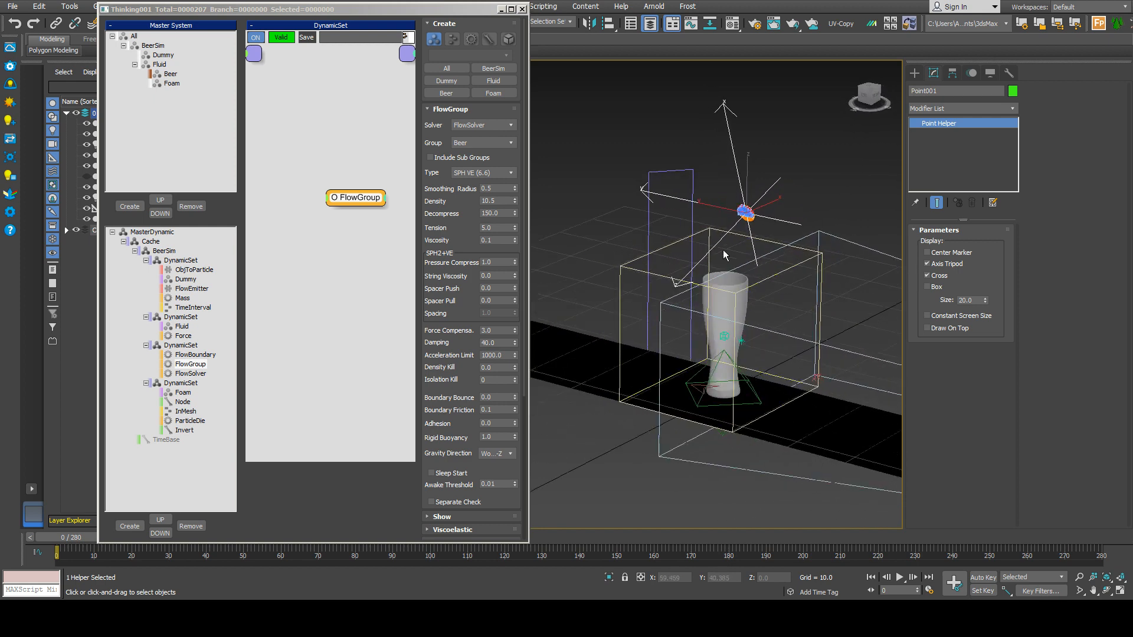
pyautogui.keyDown('alt'); pyautogui.moveTo(724, 250); pyautogui.dragTo(636, 237, button='middle'); pyautogui.keyUp('alt')
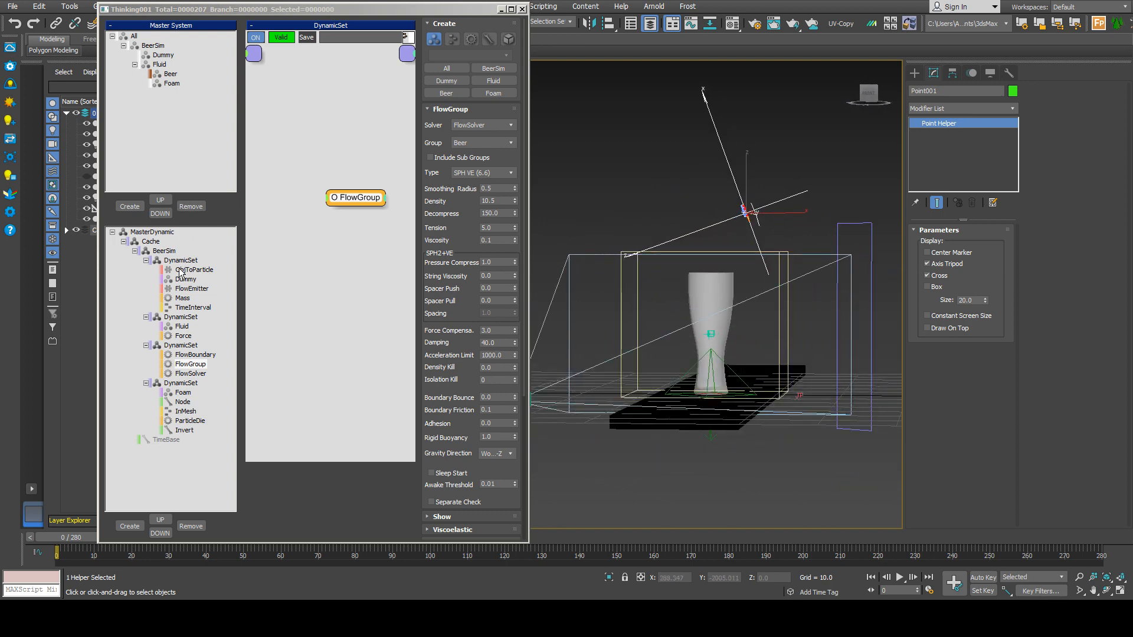
# - Review the settings of the FlowEmitter, ObjToParticle and Dummy operators and how they are wired in the first DynamicSet
pyautogui.click(185, 288)
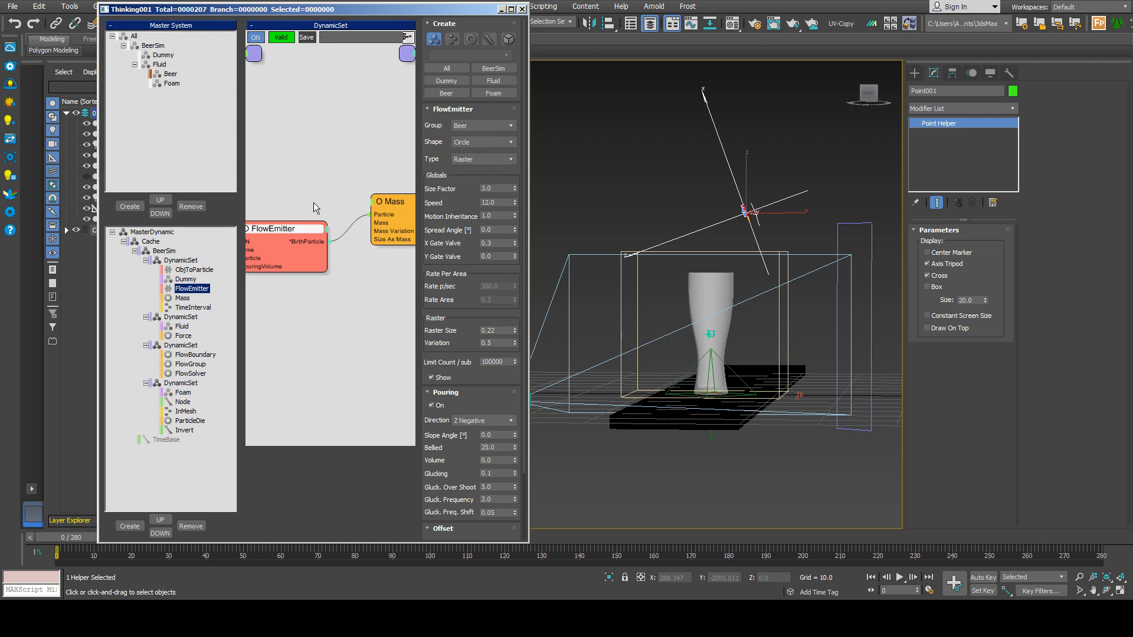
pyautogui.moveTo(313, 203); pyautogui.dragTo(330, 219, button='middle')
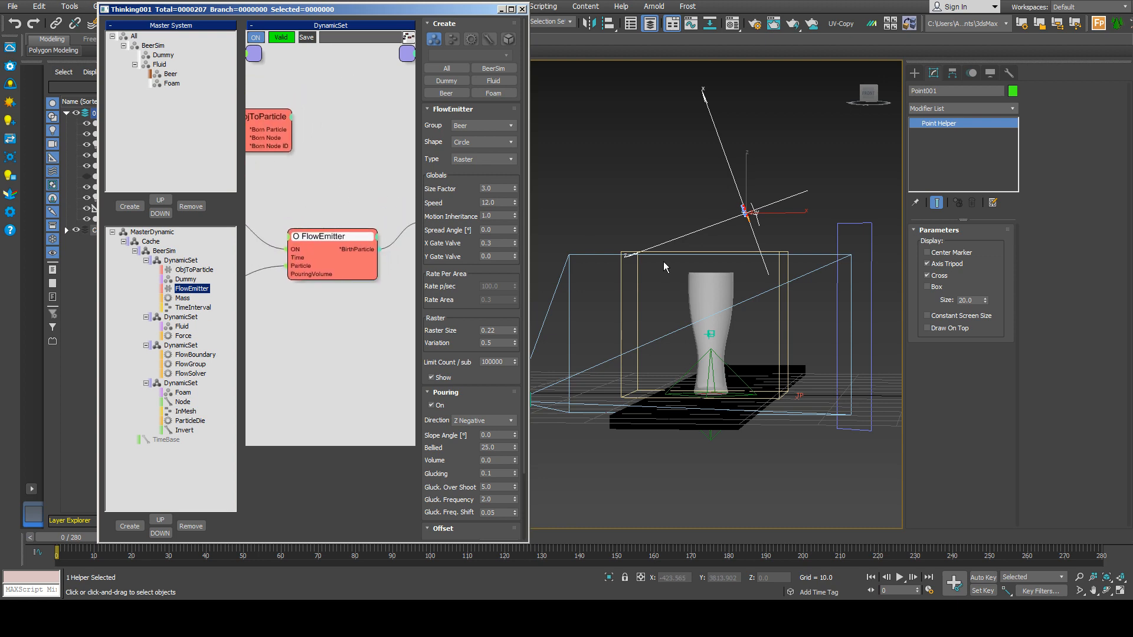
pyautogui.keyDown('alt'); pyautogui.moveTo(663, 260); pyautogui.dragTo(736, 242, button='middle'); pyautogui.keyUp('alt')
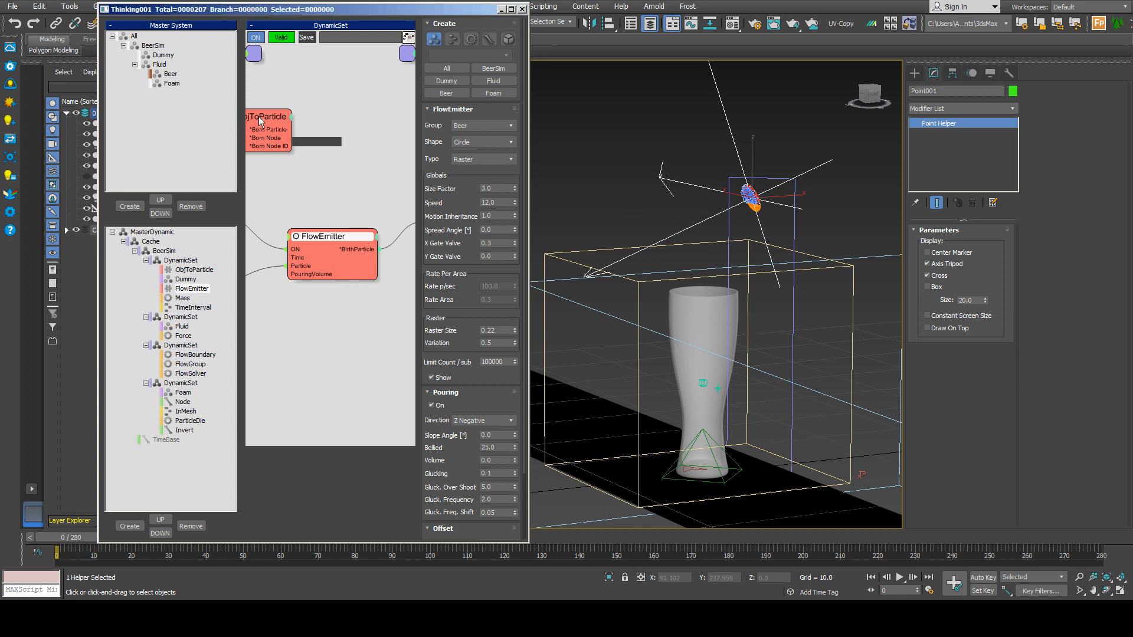
pyautogui.moveTo(259, 120); pyautogui.dragTo(322, 122)
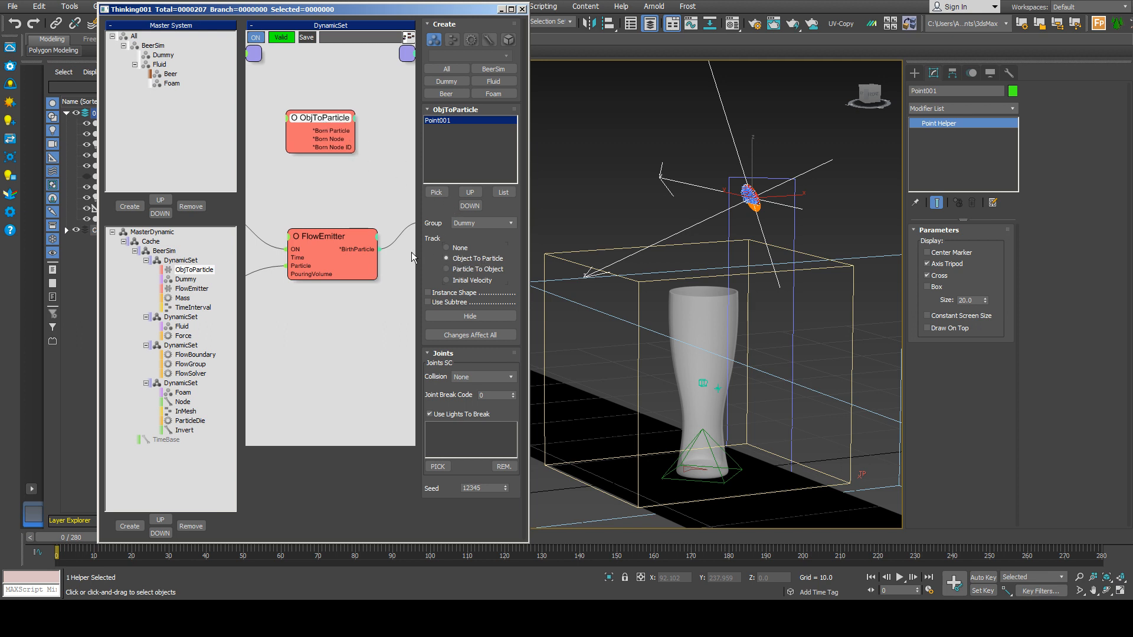
pyautogui.moveTo(295, 197); pyautogui.dragTo(426, 194, button='middle')
pyautogui.click(289, 296)
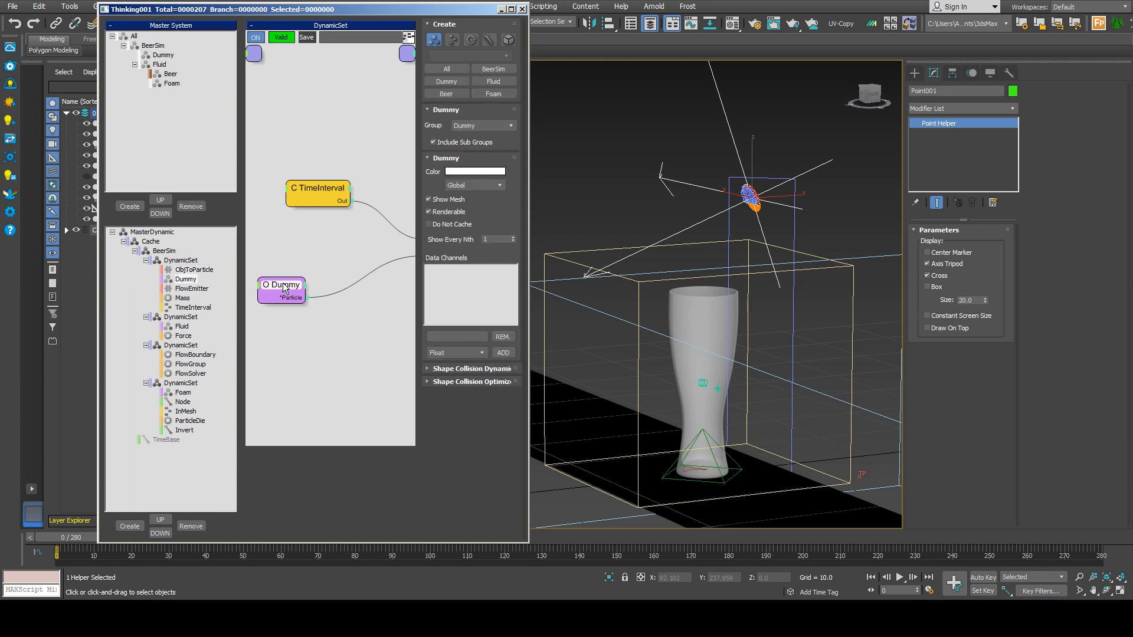
pyautogui.moveTo(321, 250); pyautogui.dragTo(248, 271, button='middle')
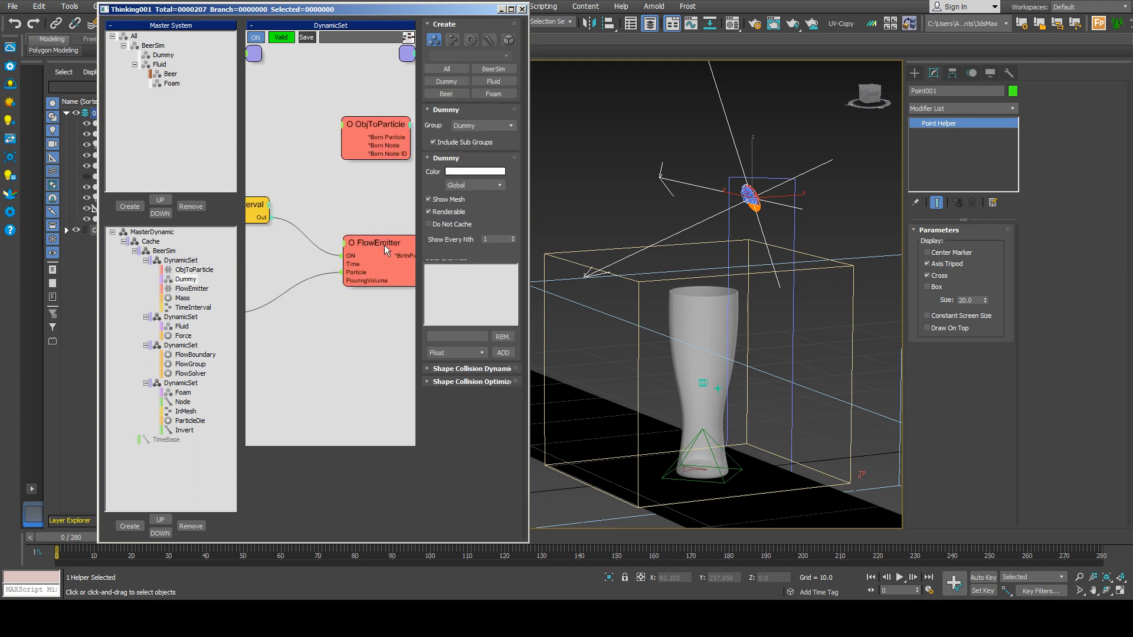
pyautogui.moveTo(384, 245)
pyautogui.mouseDown()
pyautogui.moveTo(373, 241)
pyautogui.moveTo(367, 256)
pyautogui.mouseUp()
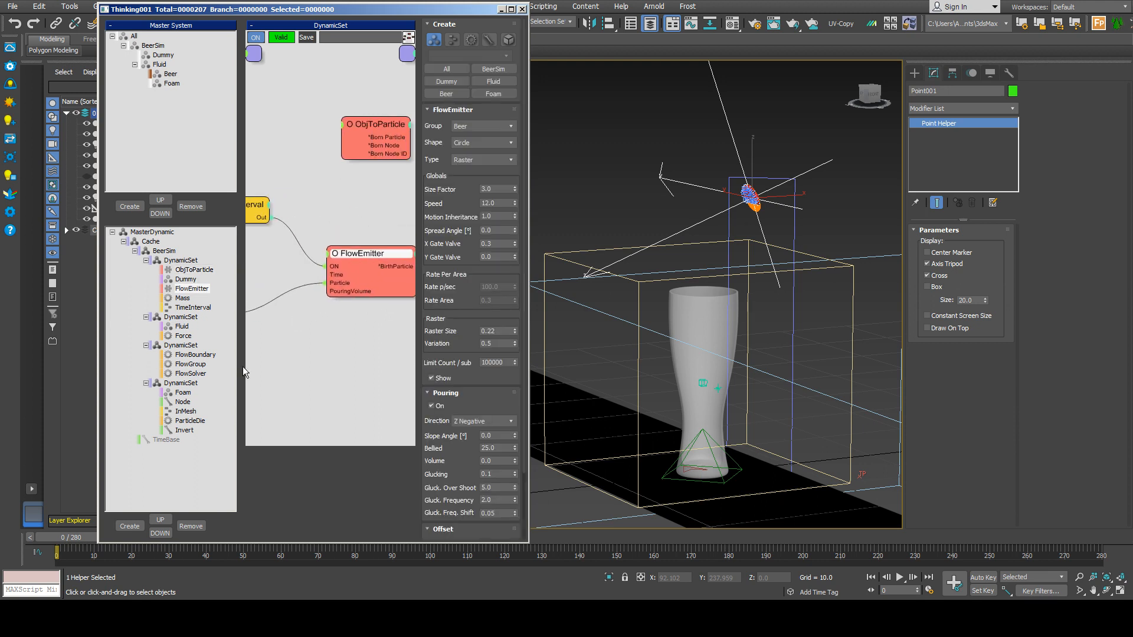
# - Disable the DynamicSet containing the FlowSolver, play the raw particle stream in the front view, and return to frame 0
pyautogui.rightClick(186, 345)
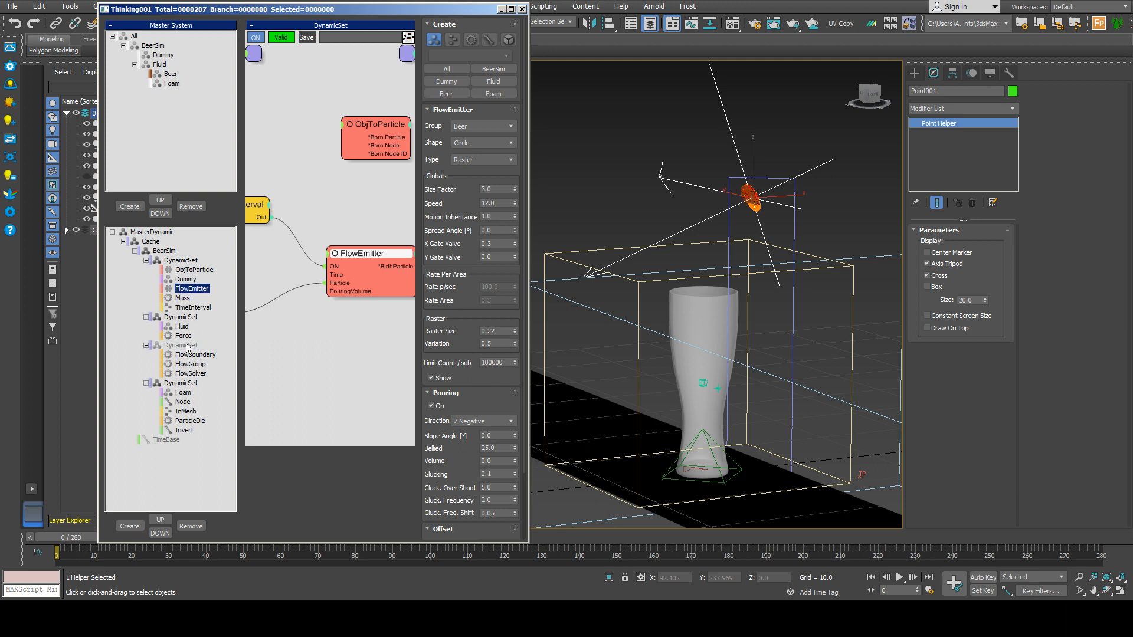
pyautogui.moveTo(362, 338); pyautogui.dragTo(318, 341, button='middle')
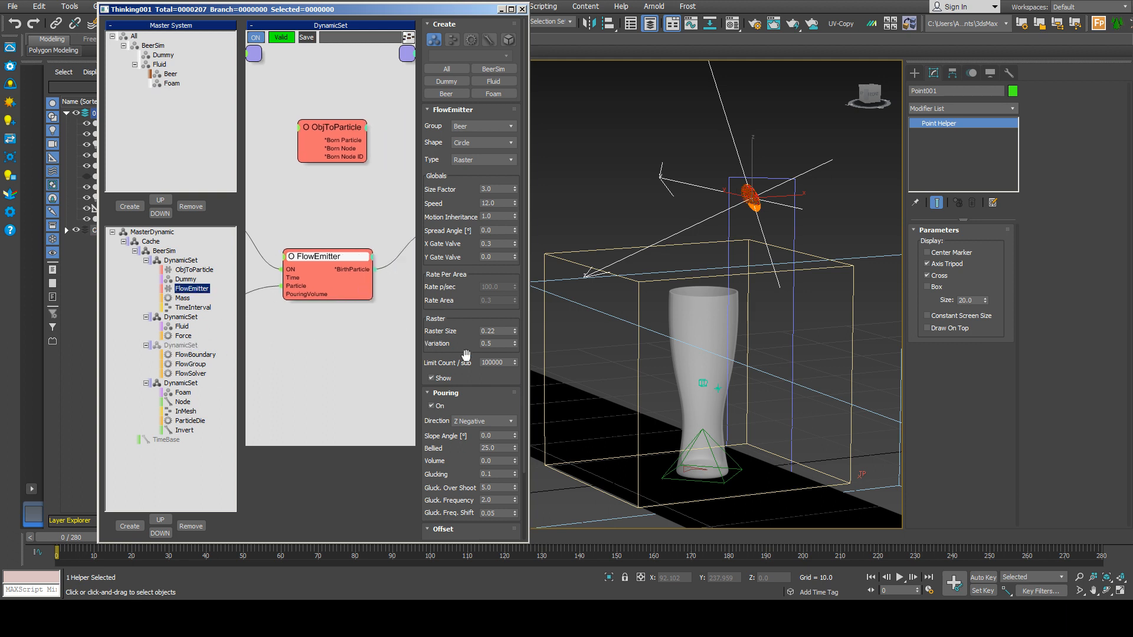
pyautogui.click(899, 577)
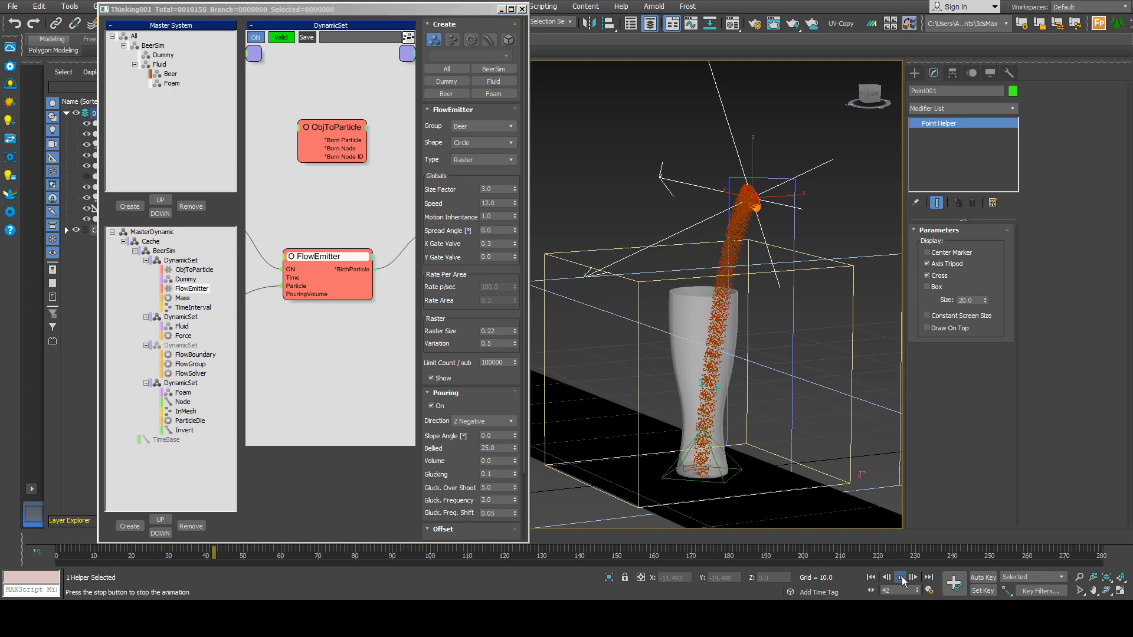
pyautogui.press('f')
pyautogui.moveTo(617, 344); pyautogui.dragTo(702, 383, button='middle')
pyautogui.scroll(-10, 702, 378)
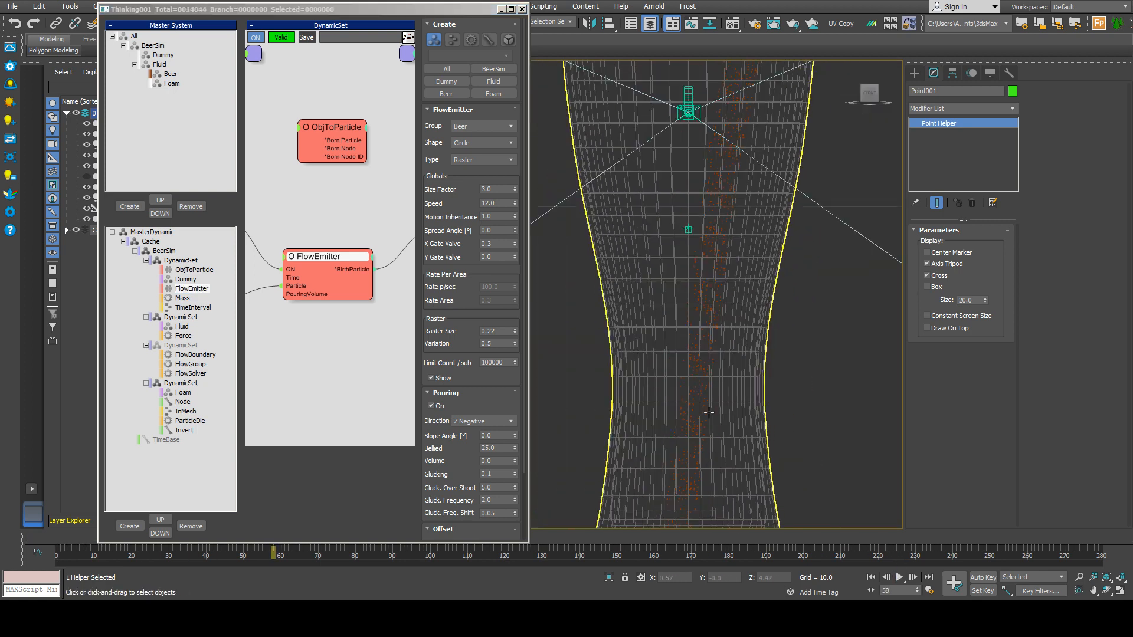
pyautogui.moveTo(750, 327); pyautogui.dragTo(702, 377, button='middle')
pyautogui.click(900, 578)
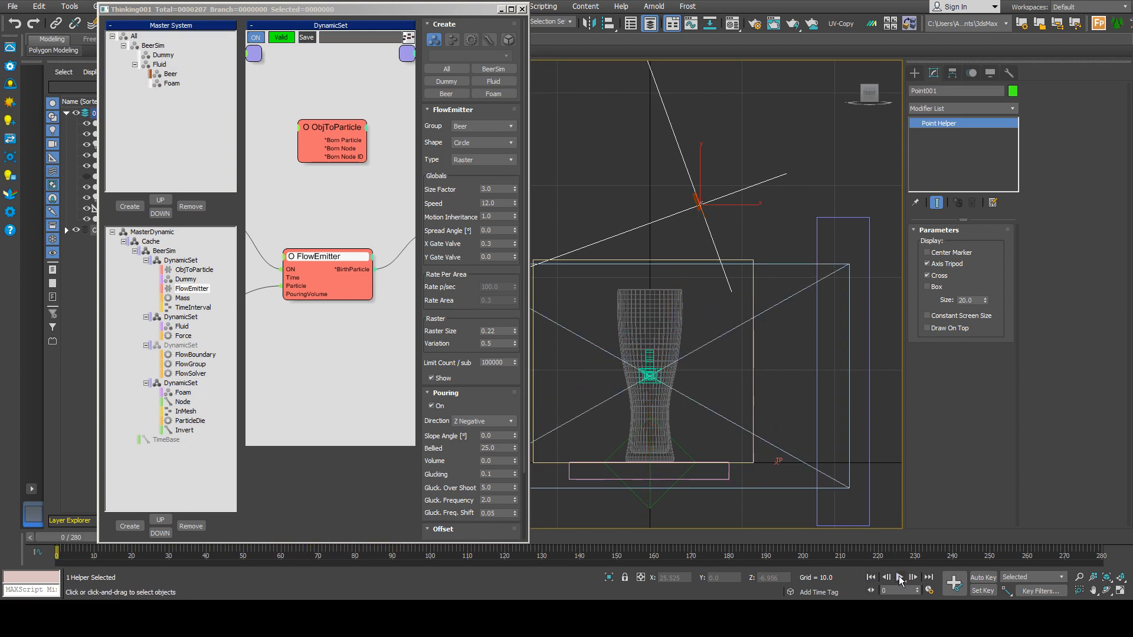
pyautogui.click(870, 577)
# - Set the FlowEmitter's Glucking to 0.25 with Pouring on and play the simulation
pyautogui.click(437, 407)
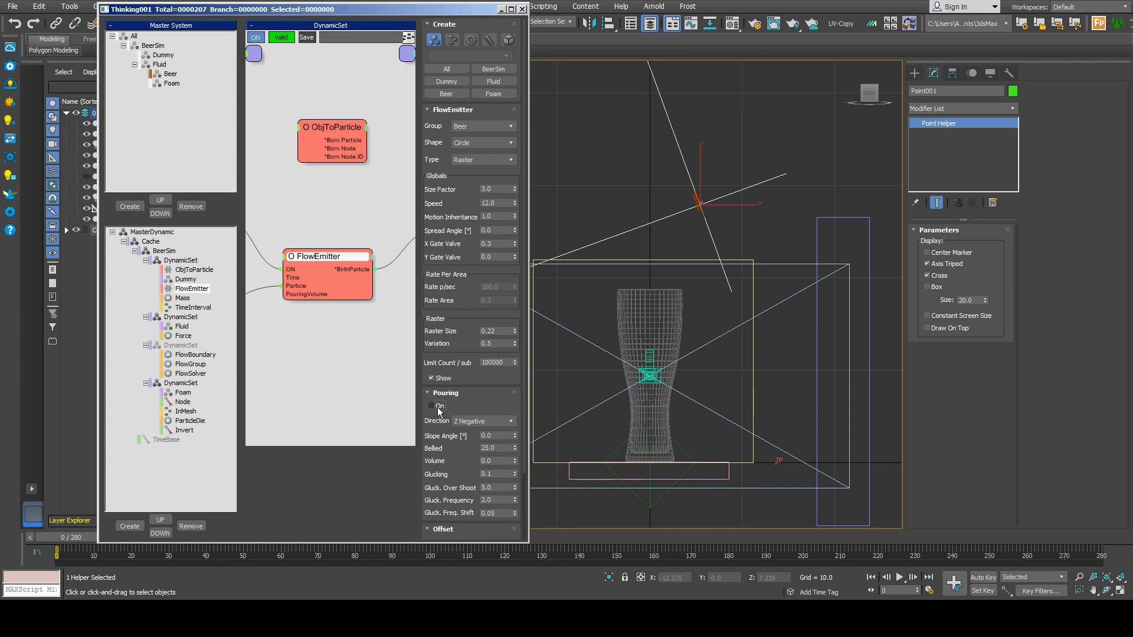
pyautogui.moveTo(452, 453); pyautogui.dragTo(447, 372)
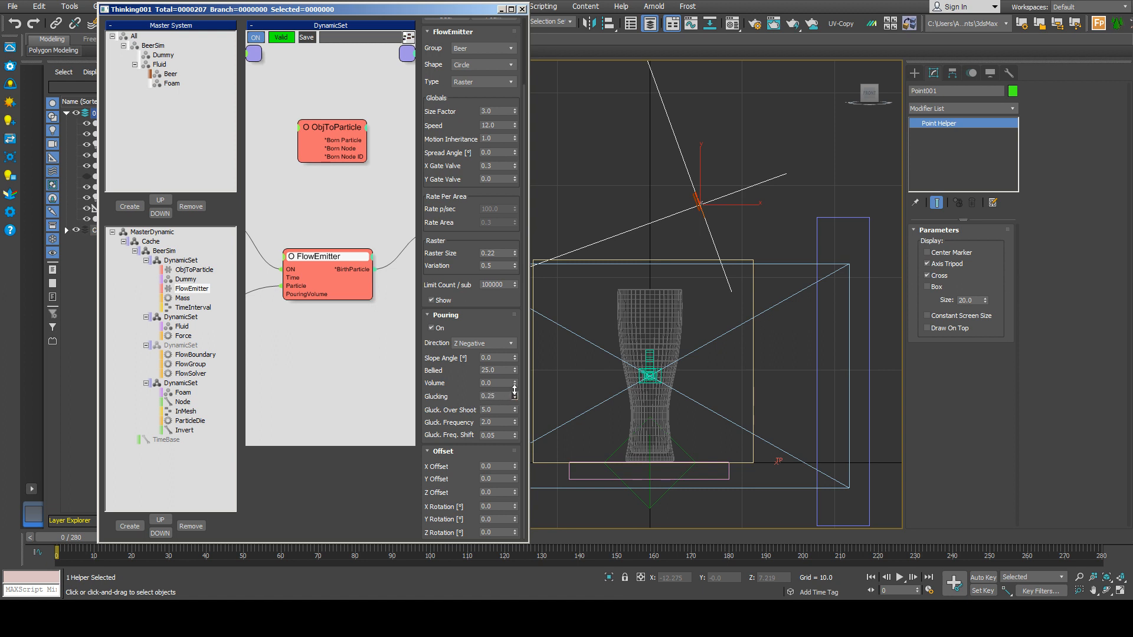
pyautogui.click(893, 576)
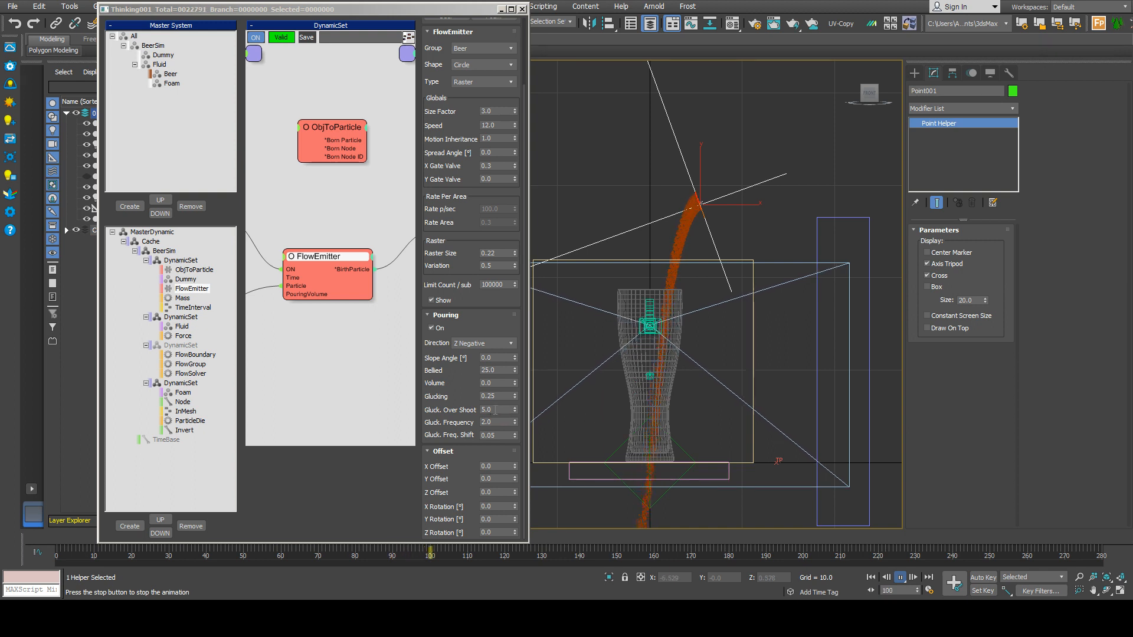
pyautogui.click(507, 395)
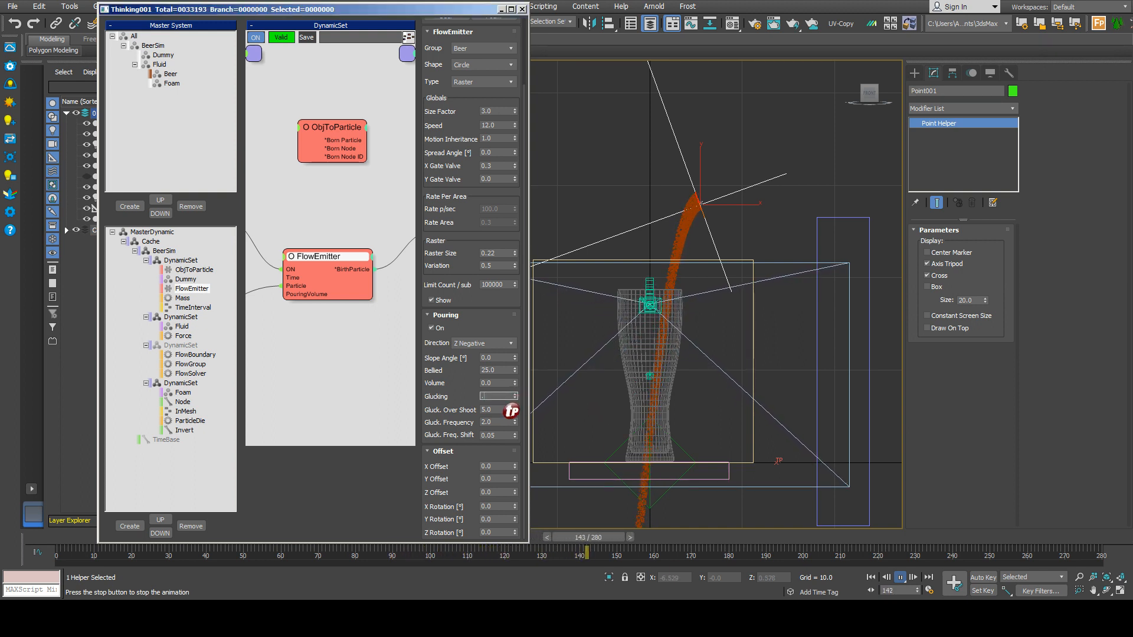
# - Set the FlowEmitter's glucking frequency to 5, replay the simulation from the start, and rewind to frame 0
pyautogui.click(500, 422)
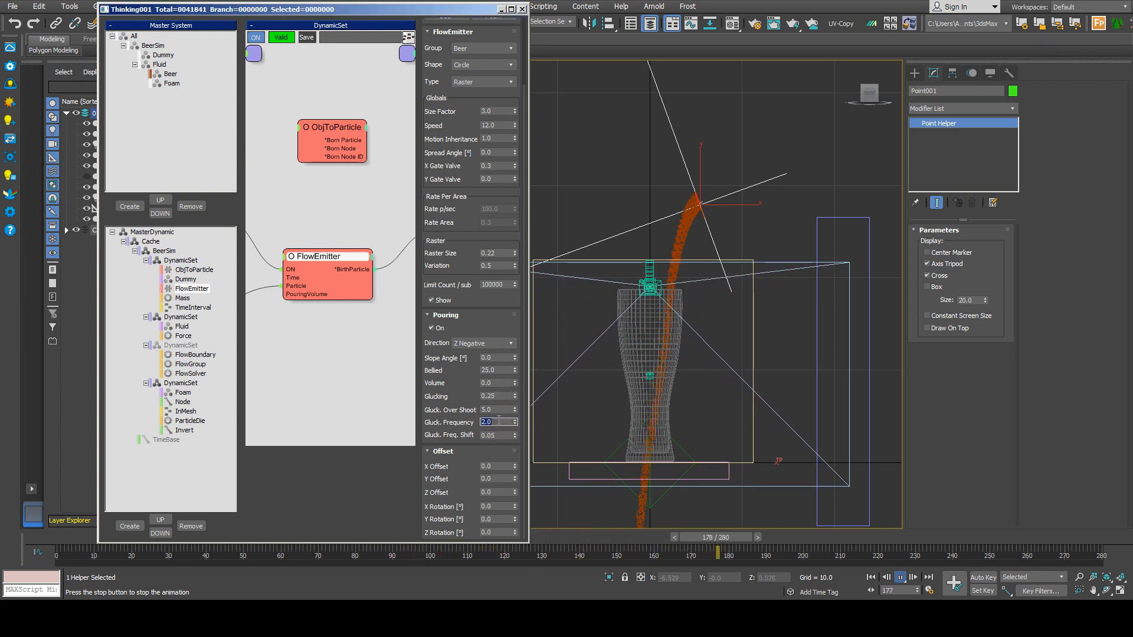
pyautogui.write('5')
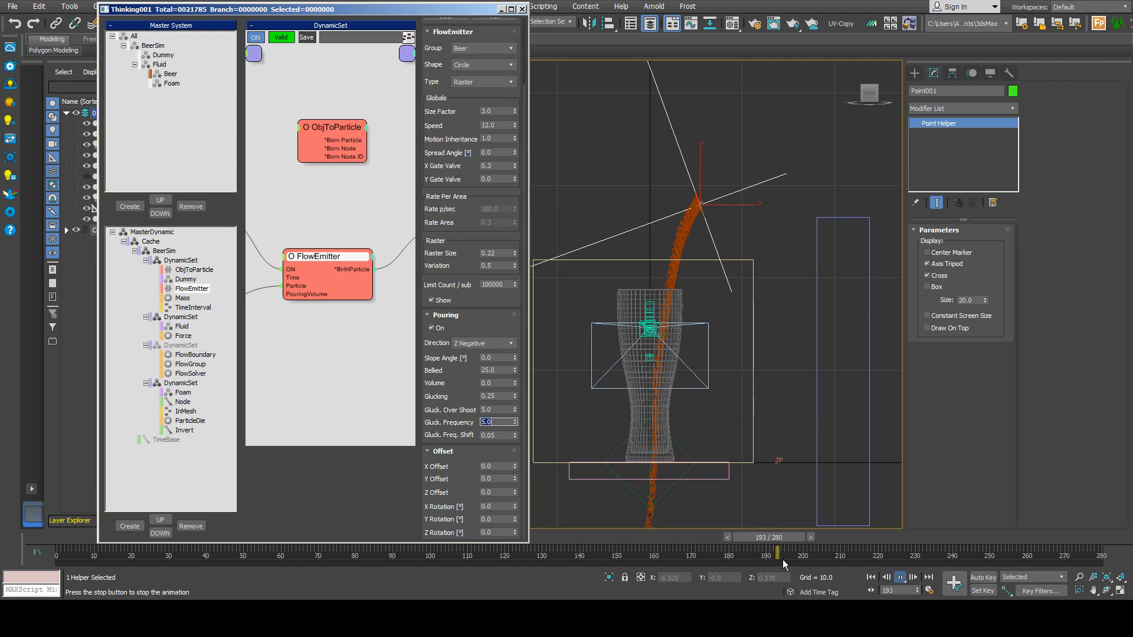
pyautogui.click(872, 578)
pyautogui.click(900, 577)
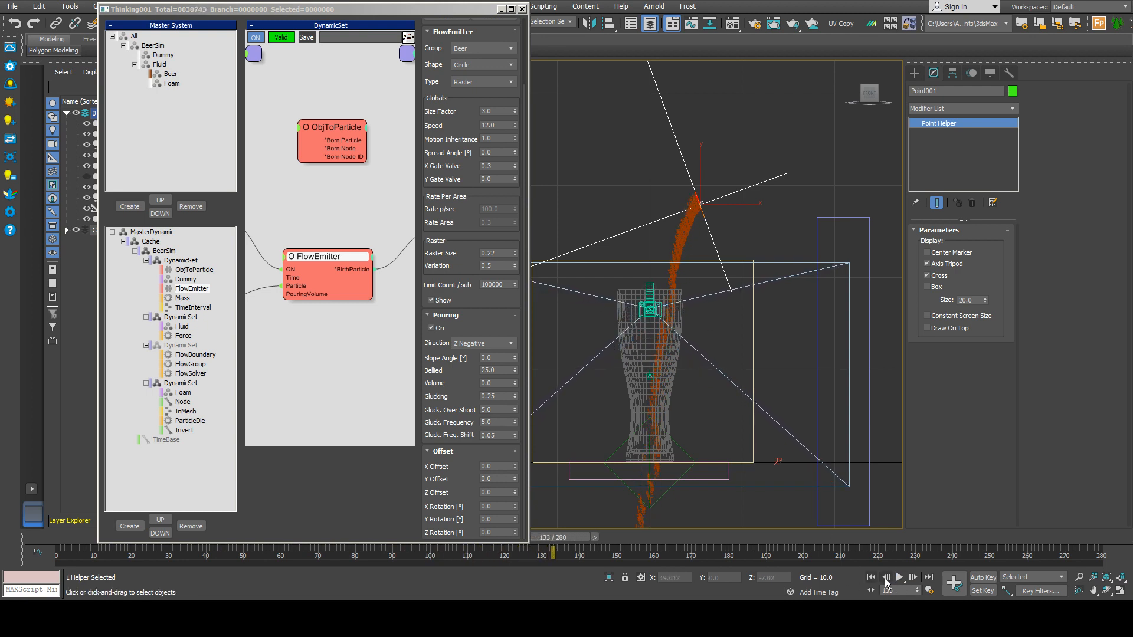
pyautogui.press('Home')
# - Set the glucking frequency to 2 and Glucking to 0.1, play the simulation, and rewind to frame 0
pyautogui.doubleClick(502, 423)
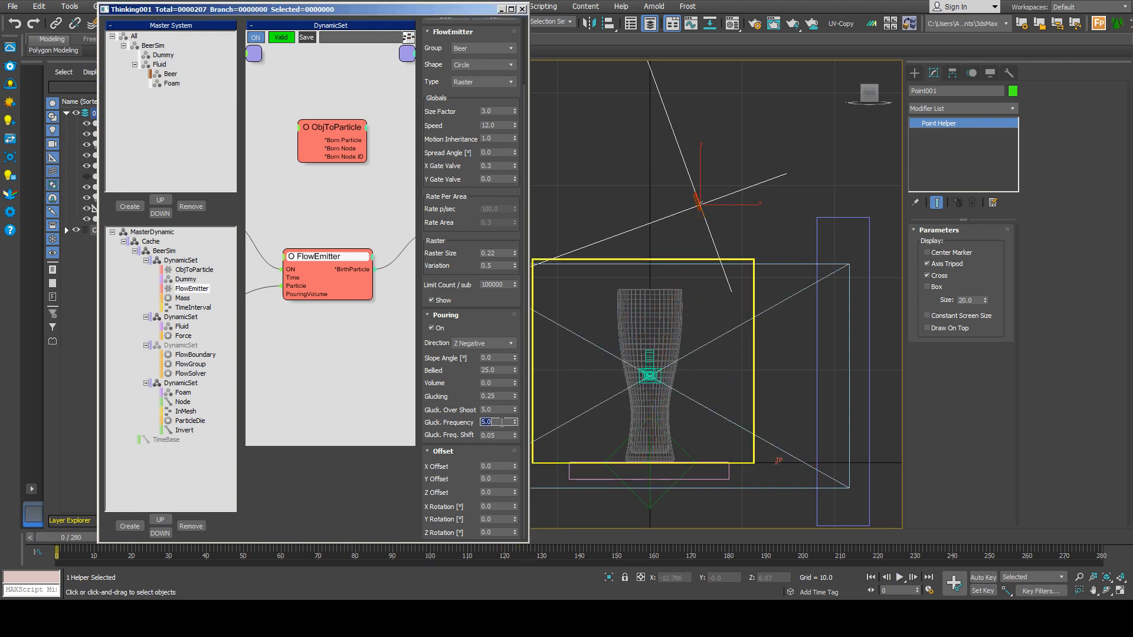
pyautogui.write('2')
pyautogui.doubleClick(503, 396)
pyautogui.write('.1')
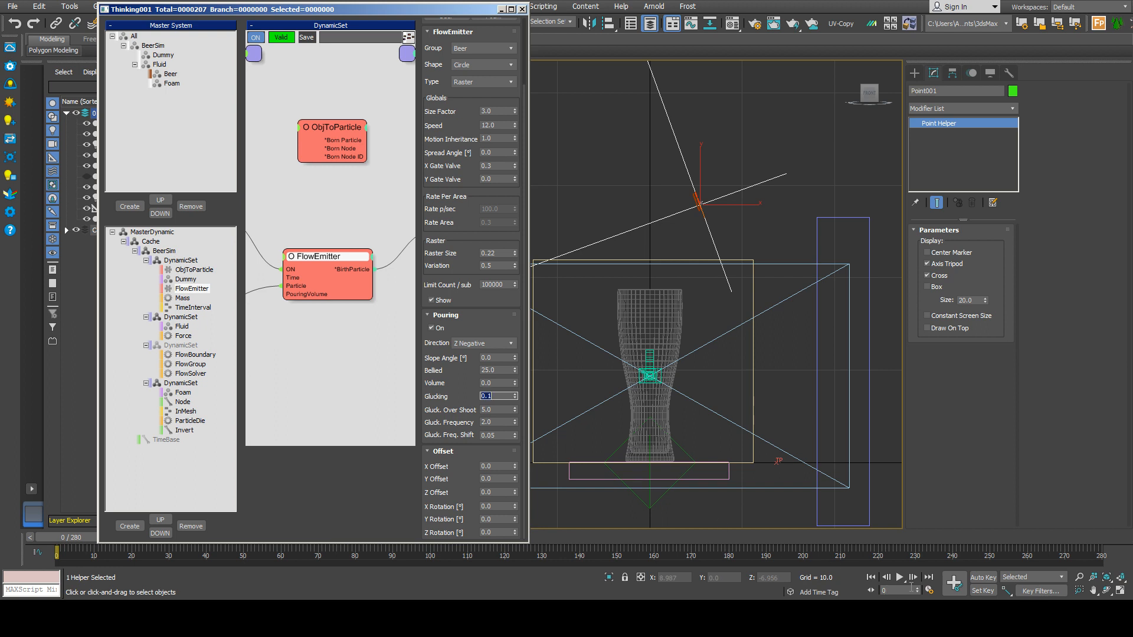
pyautogui.click(899, 577)
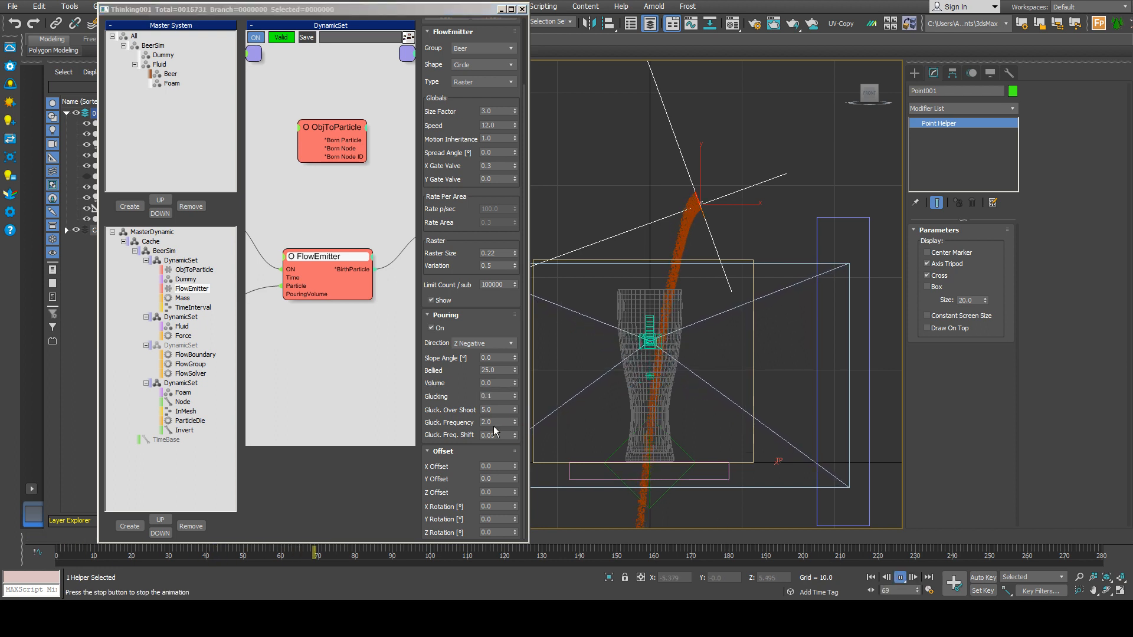
pyautogui.click(899, 576)
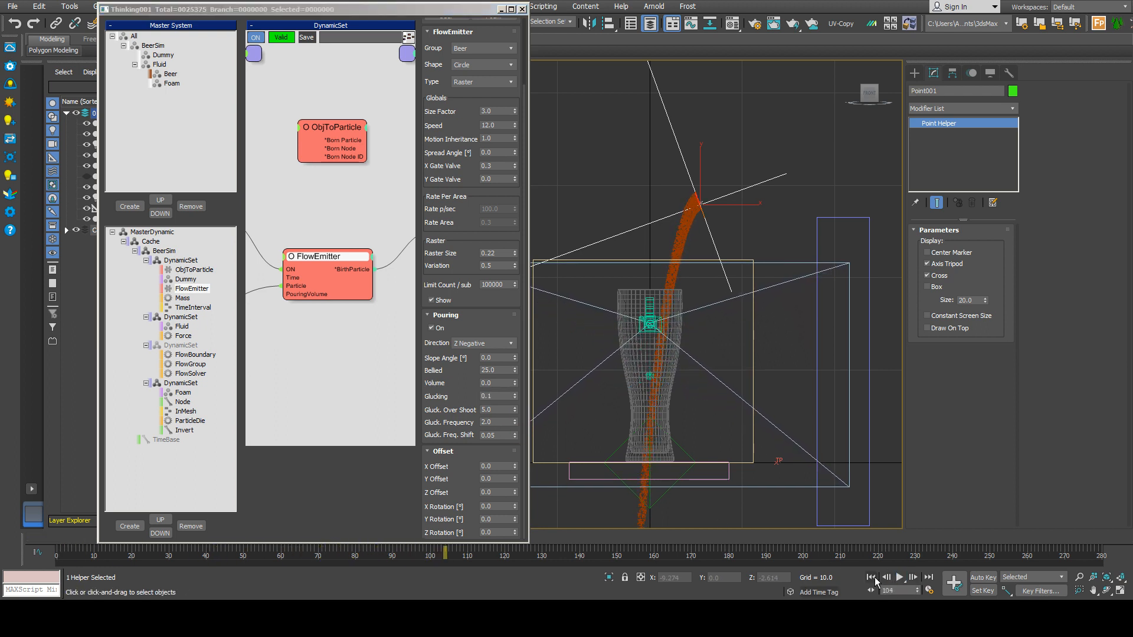
pyautogui.click(872, 578)
pyautogui.moveTo(472, 255); pyautogui.dragTo(475, 292)
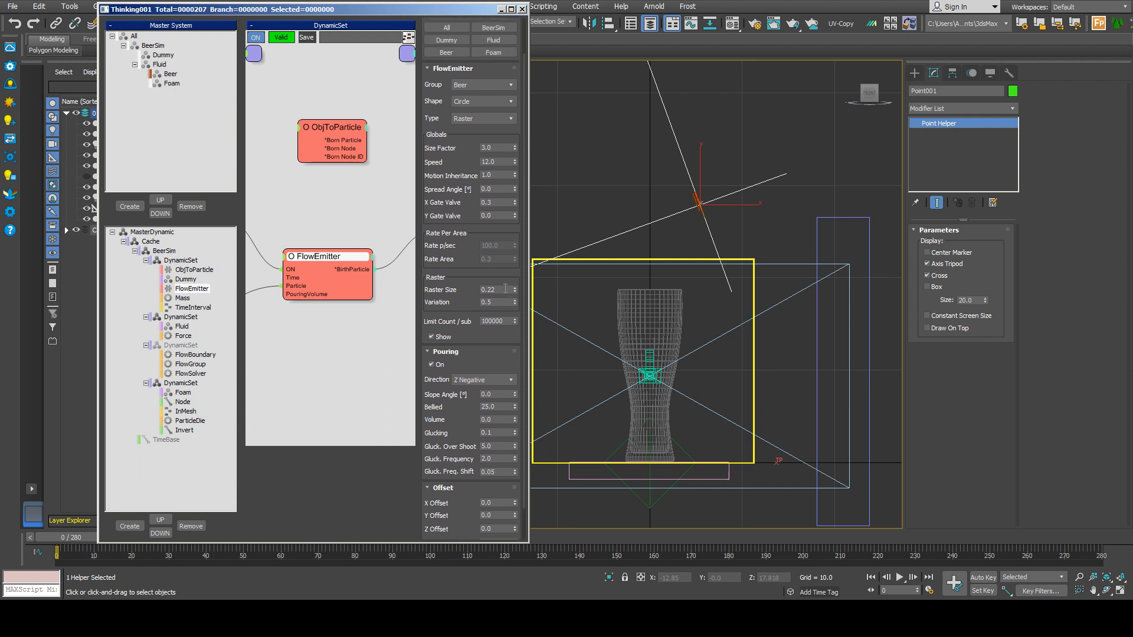
pyautogui.doubleClick(505, 288)
pyautogui.write('0')
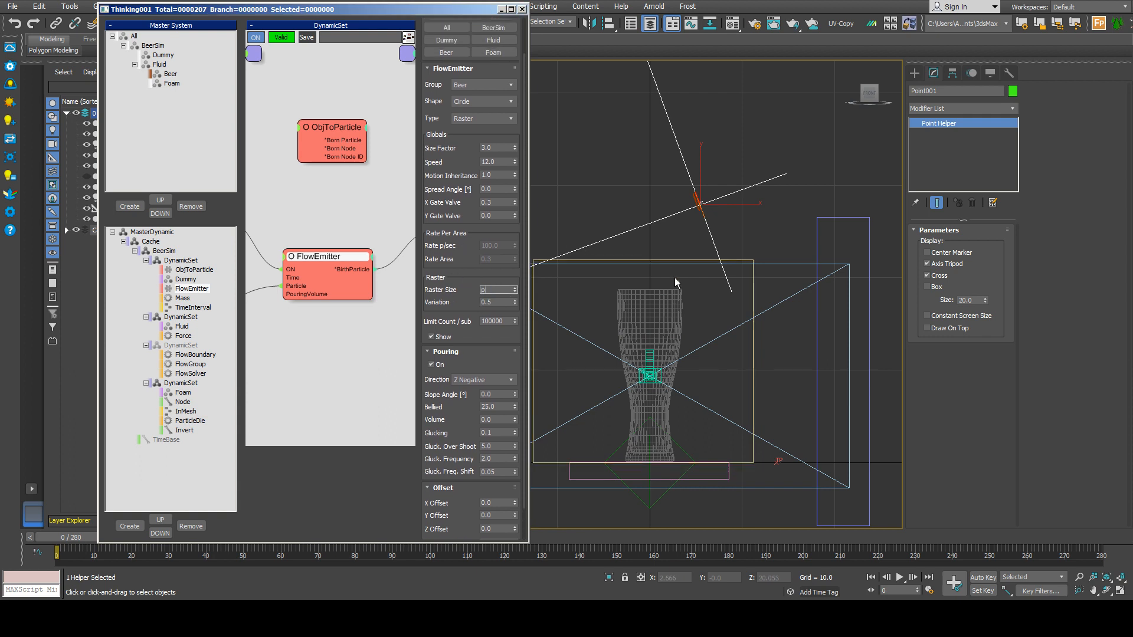
# - Frame the emitter in perspective view, play the simulation to about frame 28, and inspect the particle stream
pyautogui.moveTo(689, 244); pyautogui.dragTo(656, 314, button='middle')
pyautogui.scroll(2, 656, 313)
pyautogui.press('w')
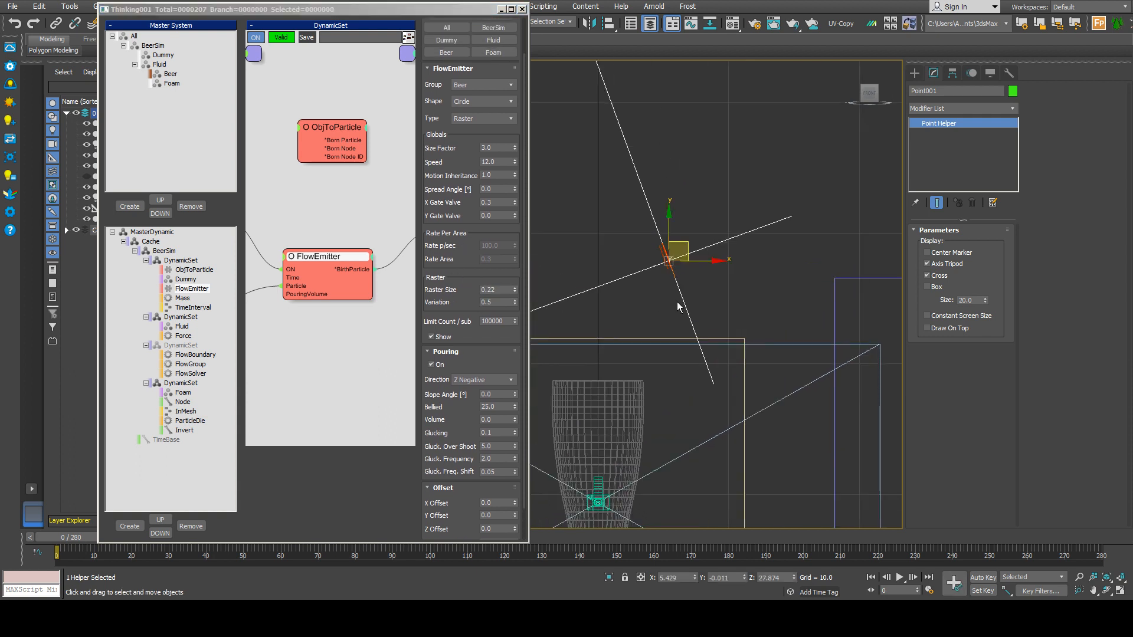
pyautogui.press('p')
pyautogui.keyDown('alt'); pyautogui.moveTo(679, 293); pyautogui.dragTo(738, 280); pyautogui.keyUp('alt')
pyautogui.scroll(4, 746, 208)
pyautogui.keyDown('alt'); pyautogui.moveTo(766, 276); pyautogui.dragTo(759, 282, button='middle'); pyautogui.keyUp('alt')
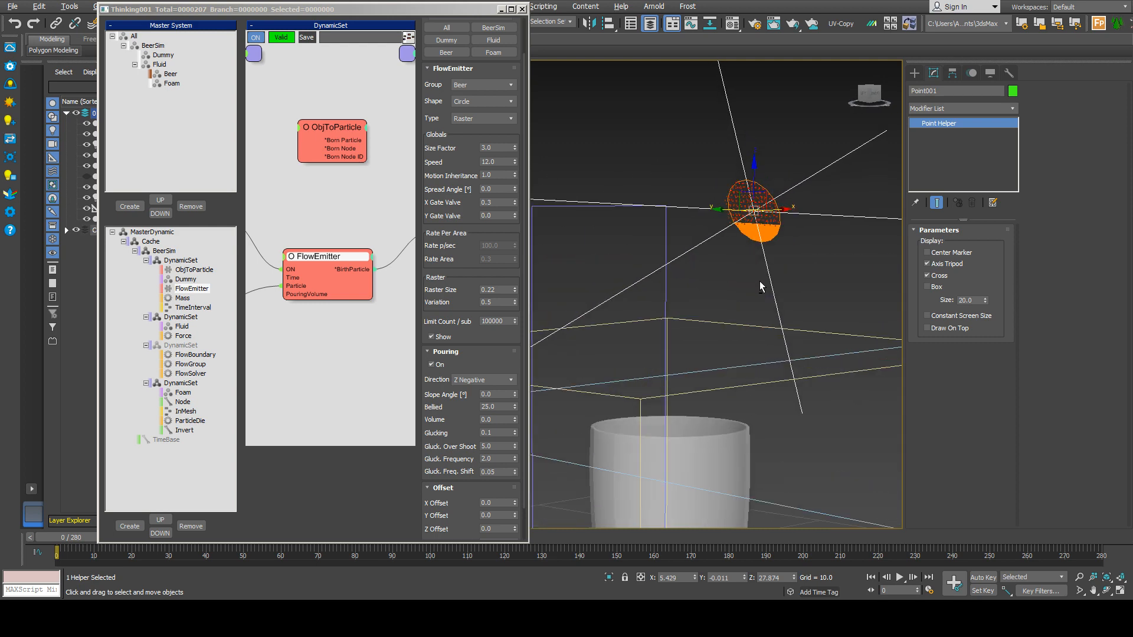
pyautogui.click(902, 579)
pyautogui.click(903, 578)
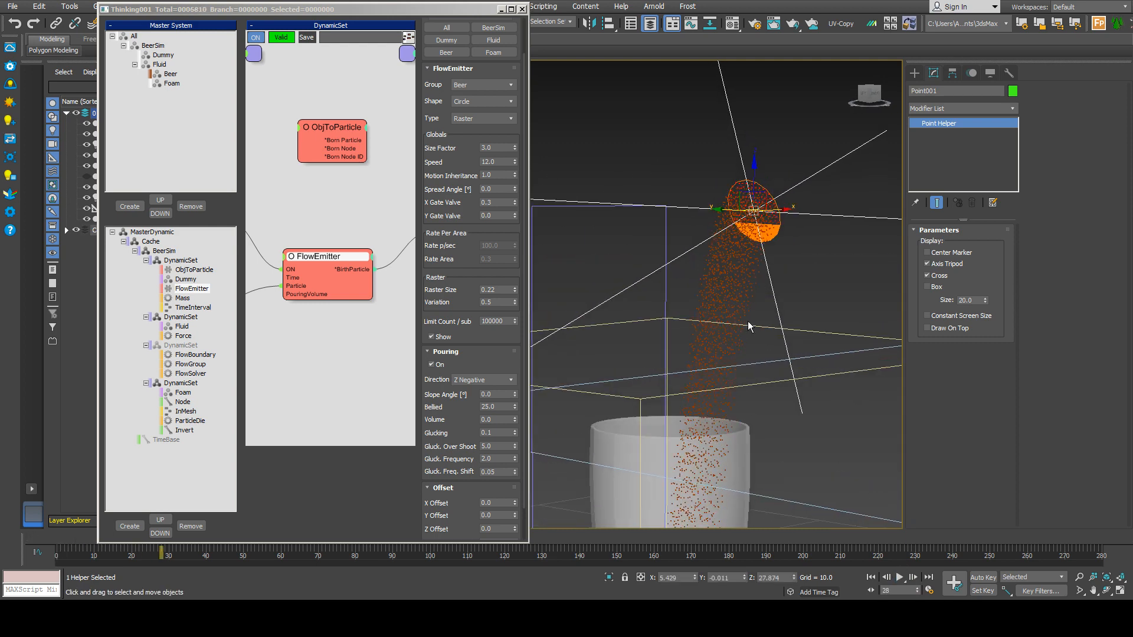
pyautogui.moveTo(747, 322)
pyautogui.keyDown('alt'); pyautogui.mouseDown(button='middle')
pyautogui.moveTo(677, 310)
pyautogui.moveTo(746, 278)
pyautogui.moveTo(739, 334)
pyautogui.mouseUp(button='middle'); pyautogui.keyUp('alt')
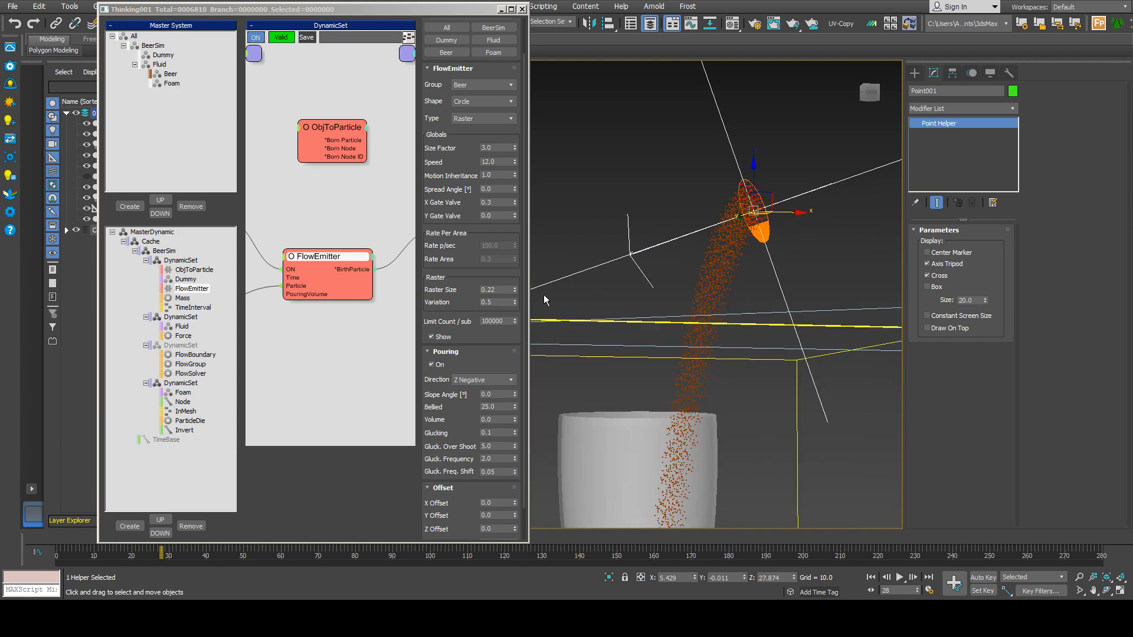
# - Try the FlowEmitter's raster Variation at 0 and 1, and restore it to 0.5
pyautogui.rightClick(514, 304)
pyautogui.doubleClick(503, 305)
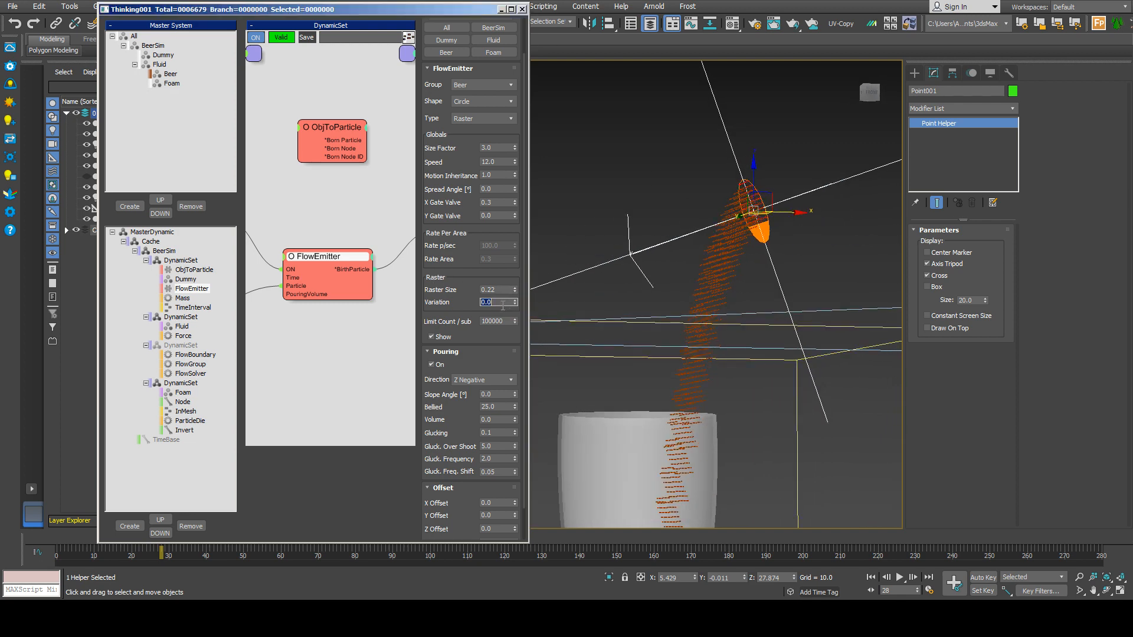
pyautogui.write('0.5')
pyautogui.press('Return')
pyautogui.write('1')
pyautogui.press('Return')
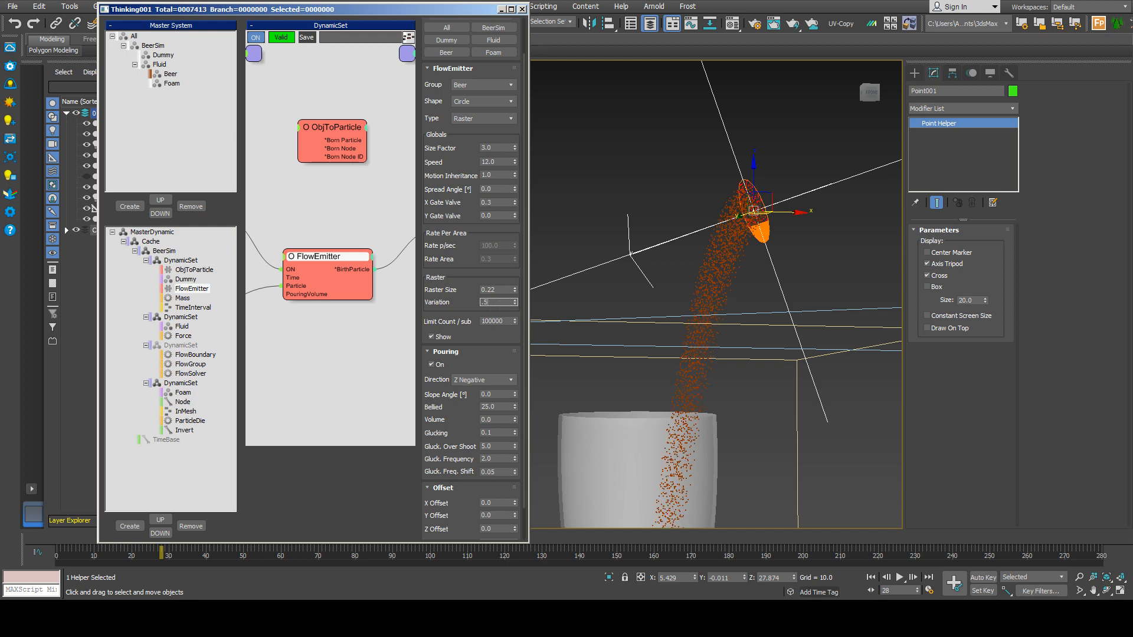
pyautogui.press('Return')
# - Try the FlowEmitter's X Gate Valve at 0.23 with the emitter in view, and restore it to 0.3
pyautogui.keyDown('alt'); pyautogui.moveTo(670, 307); pyautogui.dragTo(722, 309, button='middle'); pyautogui.keyUp('alt')
pyautogui.scroll(-3, 693, 308)
pyautogui.scroll(5, 454, 202)
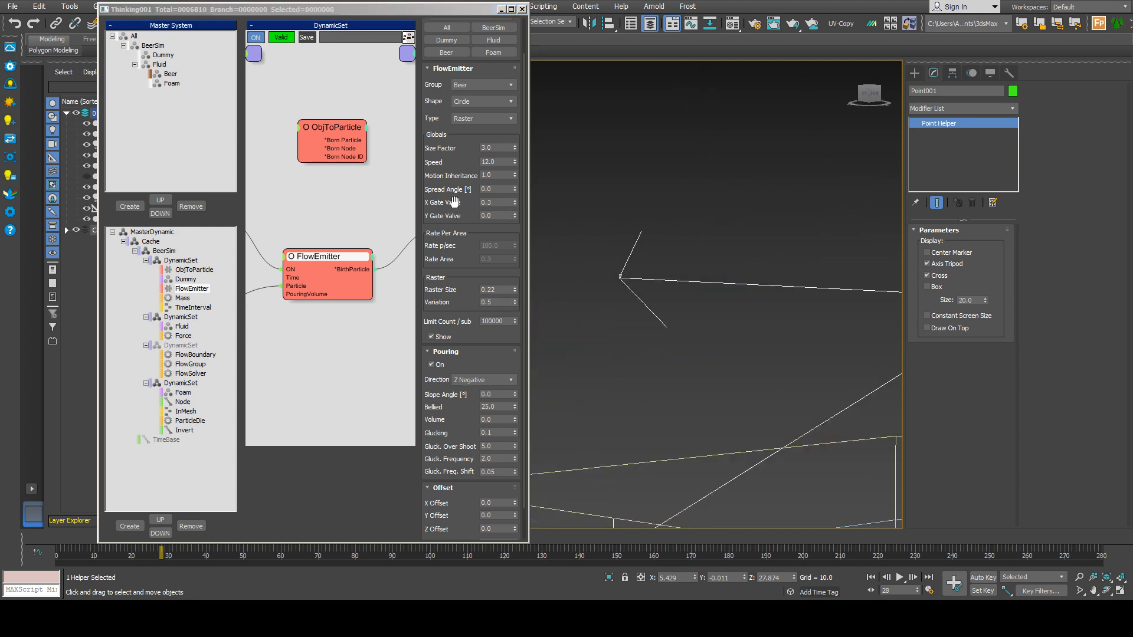
pyautogui.scroll(-2, 454, 202)
pyautogui.moveTo(813, 326); pyautogui.dragTo(782, 327, button='middle')
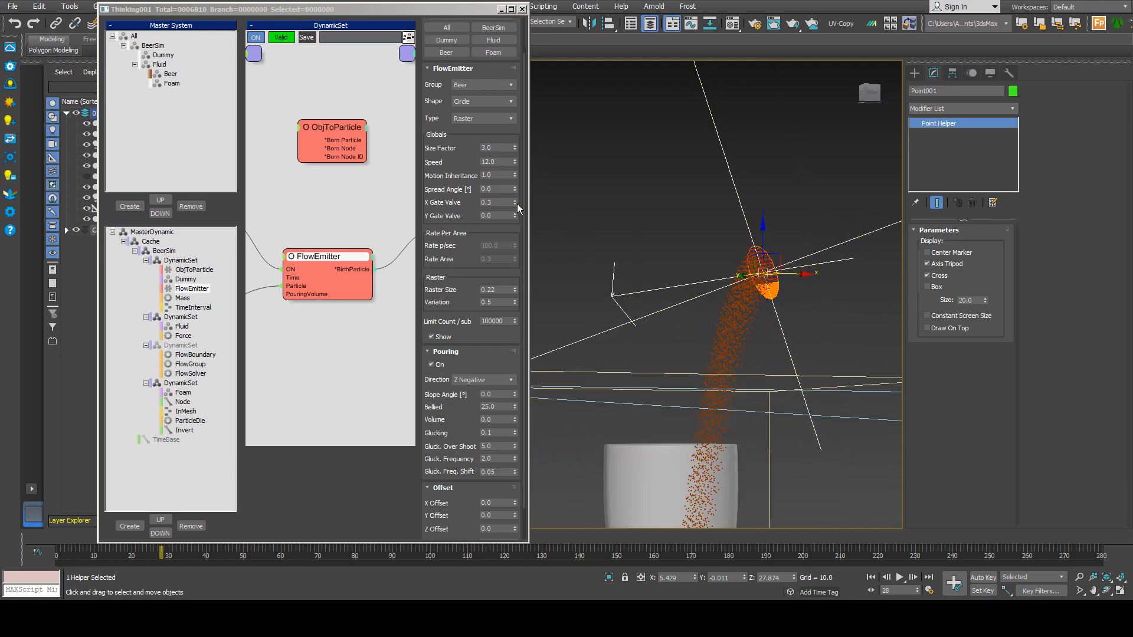
pyautogui.moveTo(516, 204)
pyautogui.mouseDown()
pyautogui.moveTo(524, 221)
pyautogui.moveTo(515, 206)
pyautogui.mouseUp()
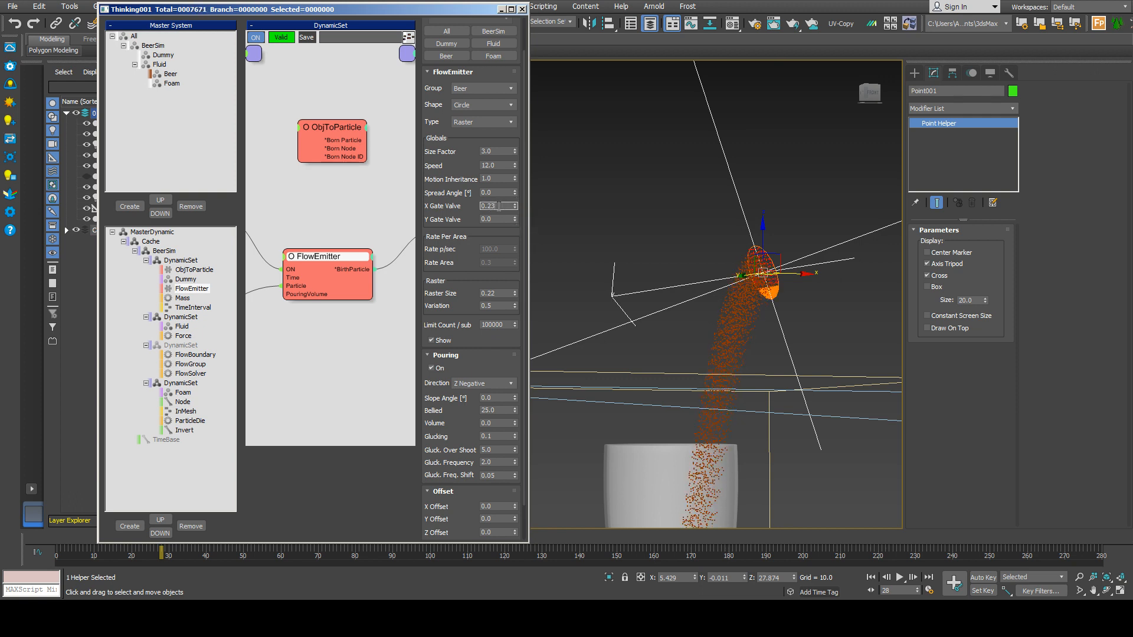
pyautogui.write('0.3')
pyautogui.press('Return')
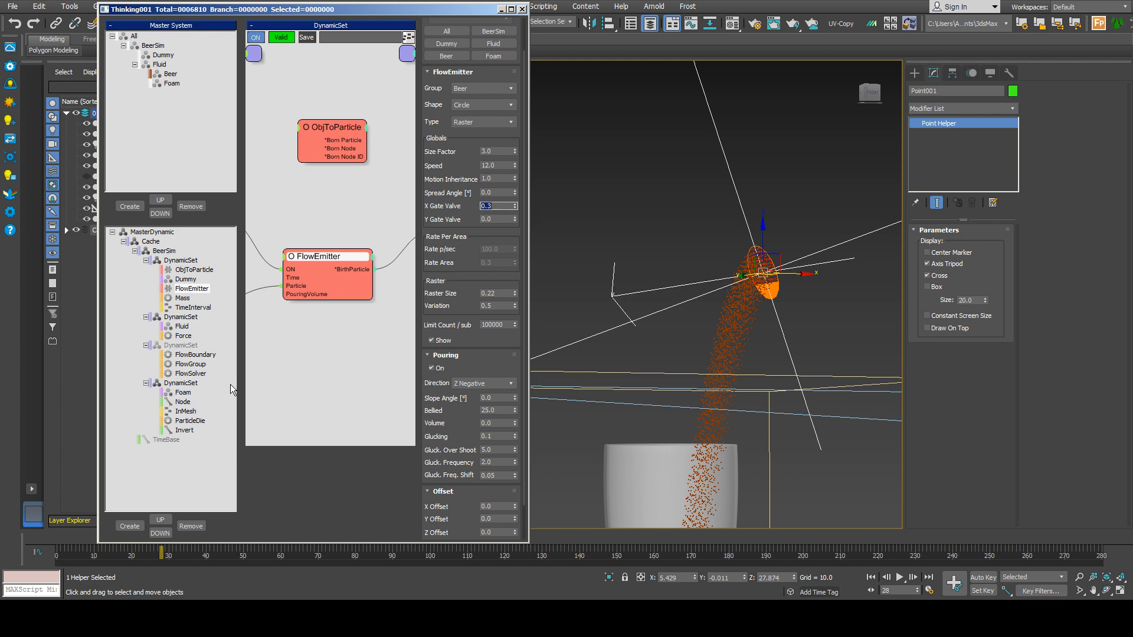
# - Inspect the emitter opening from several angles, try a Size Factor of 2, and restore it to 3
pyautogui.moveTo(821, 356)
pyautogui.keyDown('alt'); pyautogui.mouseDown(button='middle')
pyautogui.moveTo(774, 371)
pyautogui.moveTo(814, 373)
pyautogui.mouseUp(button='middle'); pyautogui.keyUp('alt')
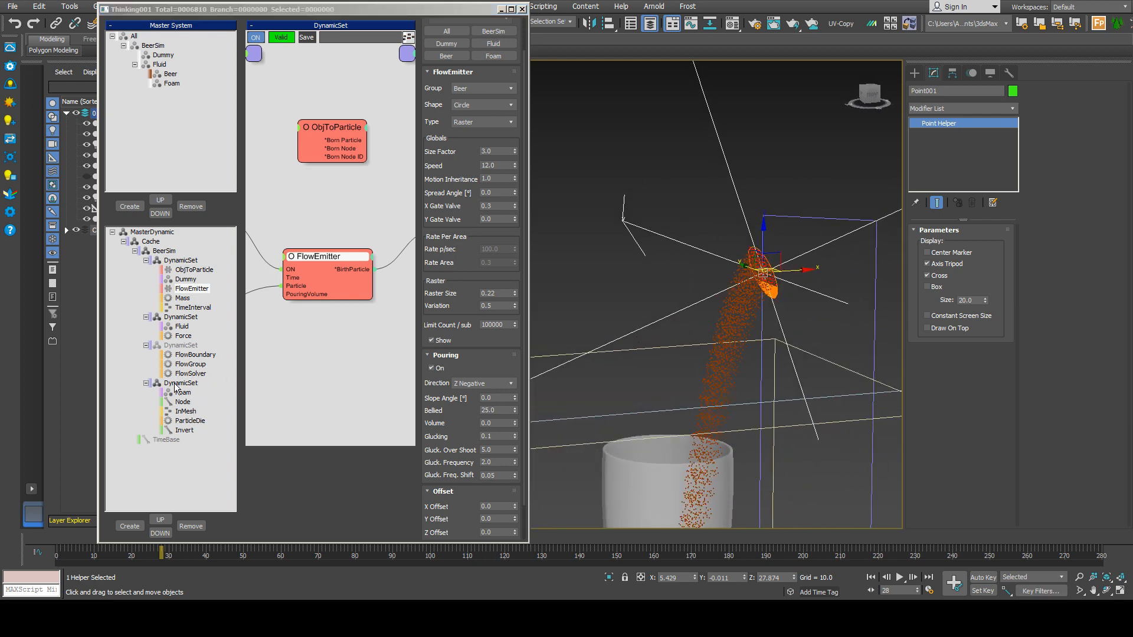
pyautogui.keyDown('alt'); pyautogui.moveTo(754, 369); pyautogui.dragTo(737, 348, button='middle'); pyautogui.keyUp('alt')
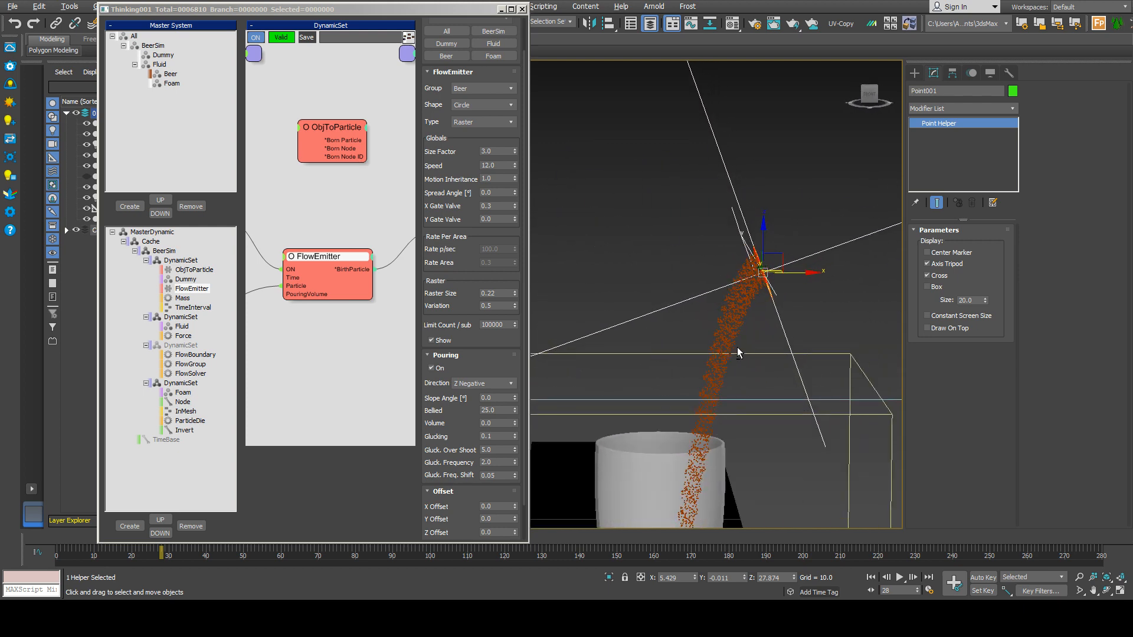
pyautogui.moveTo(781, 318)
pyautogui.keyDown('alt'); pyautogui.mouseDown(button='middle')
pyautogui.moveTo(825, 318)
pyautogui.moveTo(770, 298)
pyautogui.mouseUp(button='middle'); pyautogui.keyUp('alt')
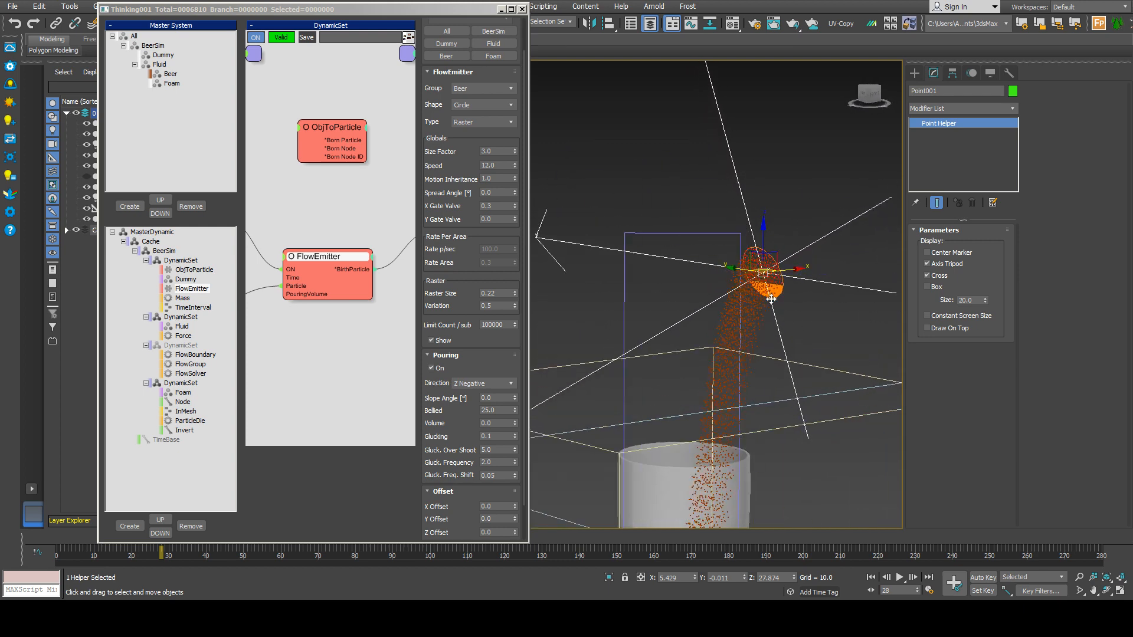
pyautogui.click(499, 151)
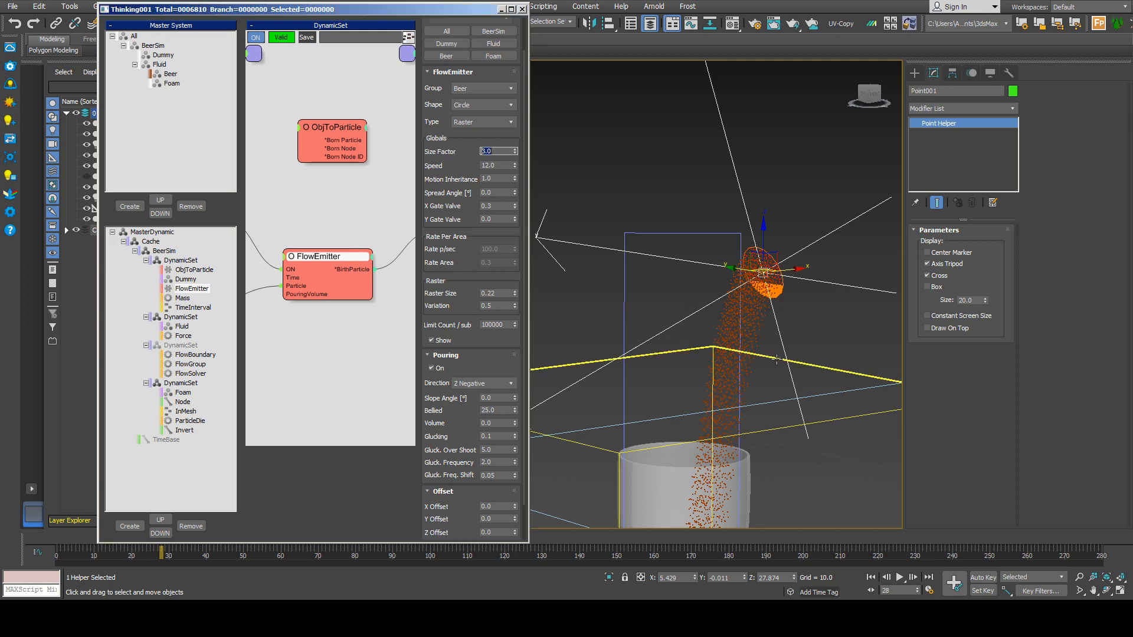
pyautogui.moveTo(789, 358)
pyautogui.keyDown('alt'); pyautogui.mouseDown(button='middle')
pyautogui.moveTo(774, 357)
pyautogui.moveTo(811, 354)
pyautogui.mouseUp(button='middle'); pyautogui.keyUp('alt')
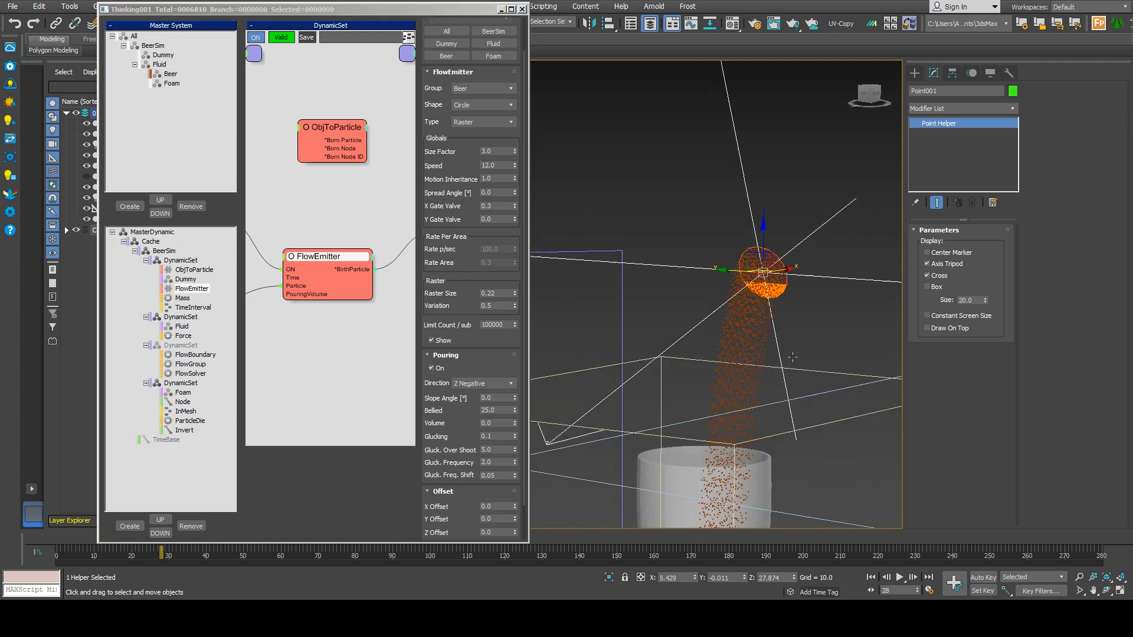
pyautogui.click(504, 152)
pyautogui.write('2')
pyautogui.press('Return')
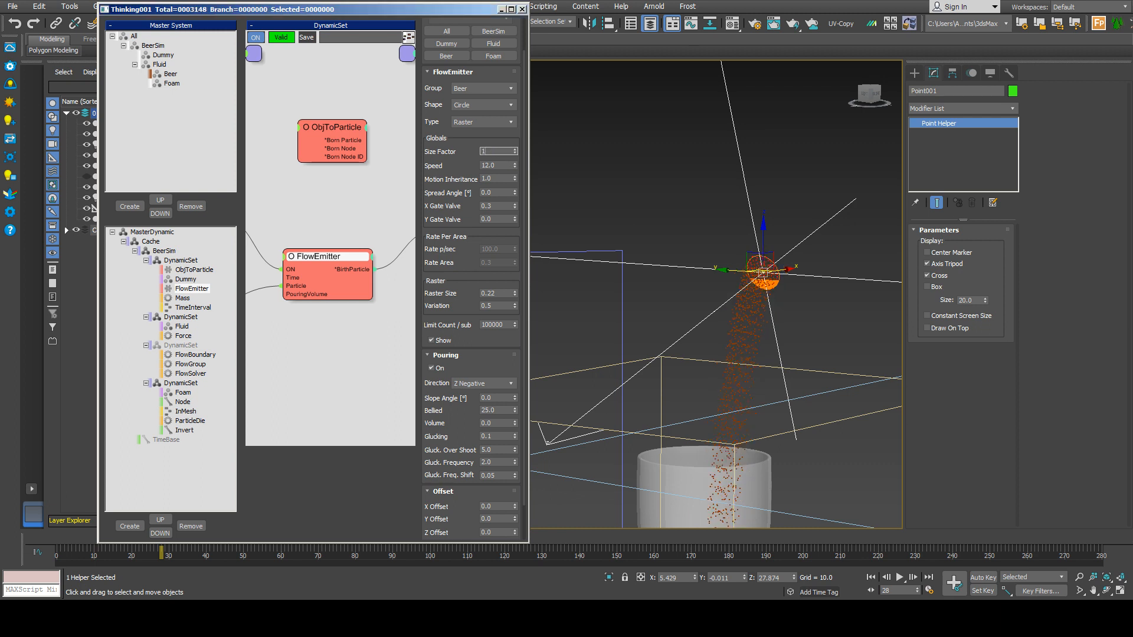
pyautogui.press('Return')
pyautogui.write('2')
pyautogui.press('Return')
pyautogui.write('3')
pyautogui.press('Return')
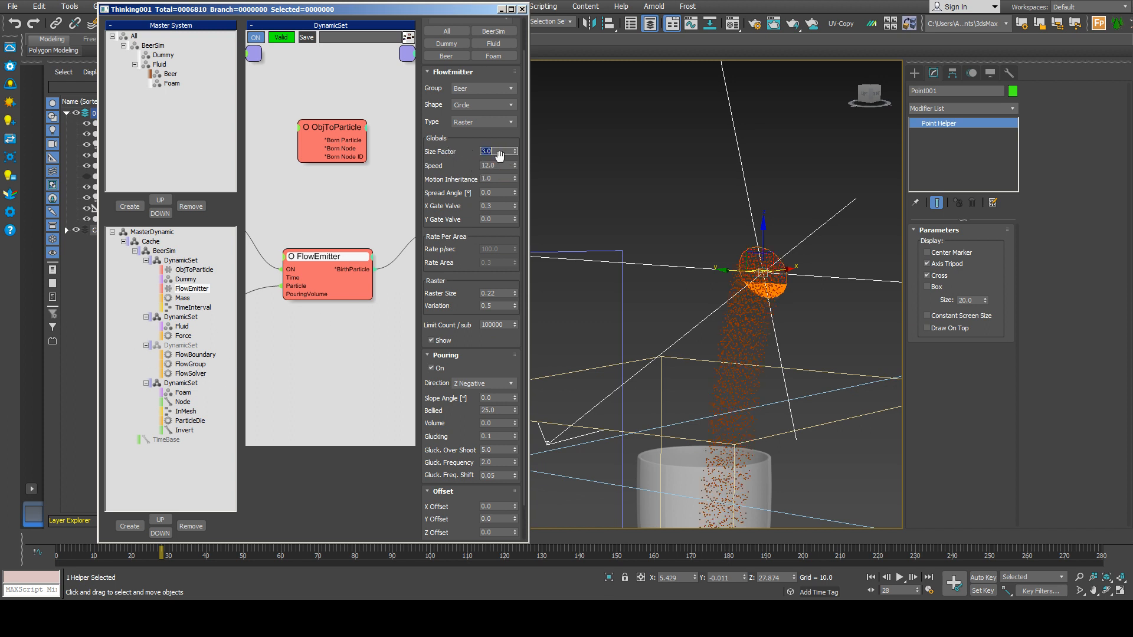
# - Examine the FlowGroup settings for the Beer group alongside the particle stream
pyautogui.click(191, 364)
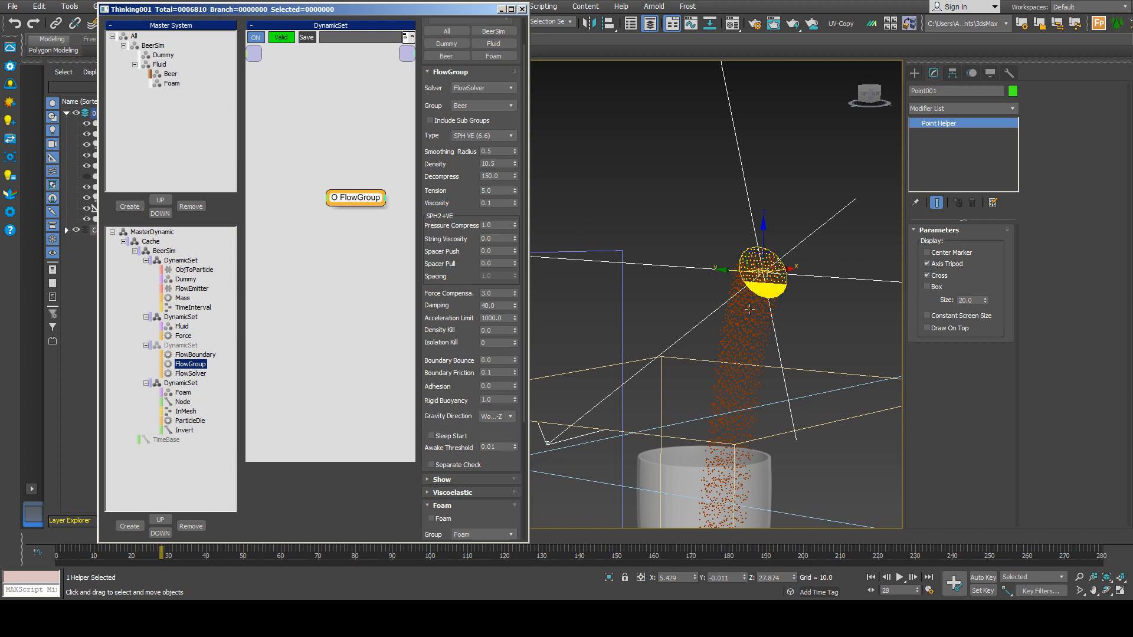
pyautogui.keyDown('alt'); pyautogui.moveTo(784, 328); pyautogui.dragTo(679, 328, button='middle'); pyautogui.keyUp('alt')
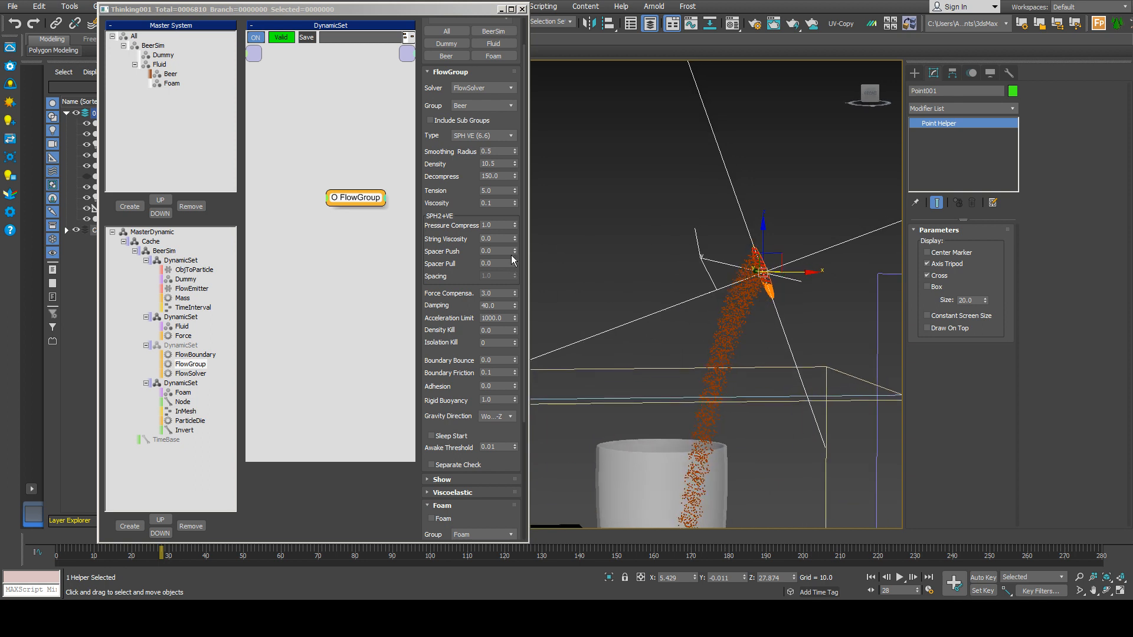
pyautogui.click(183, 298)
# - Set the FlowEmitter's pouring Volume to 10 and rewind to frame 0
pyautogui.click(337, 255)
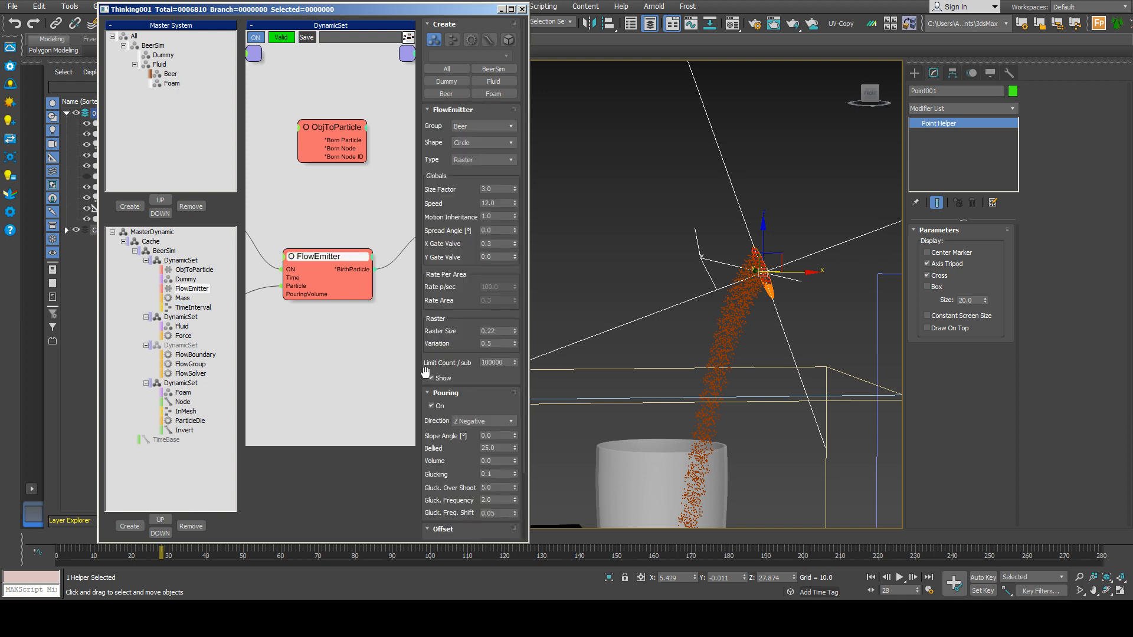
pyautogui.scroll(-4, 458, 465)
pyautogui.click(495, 383)
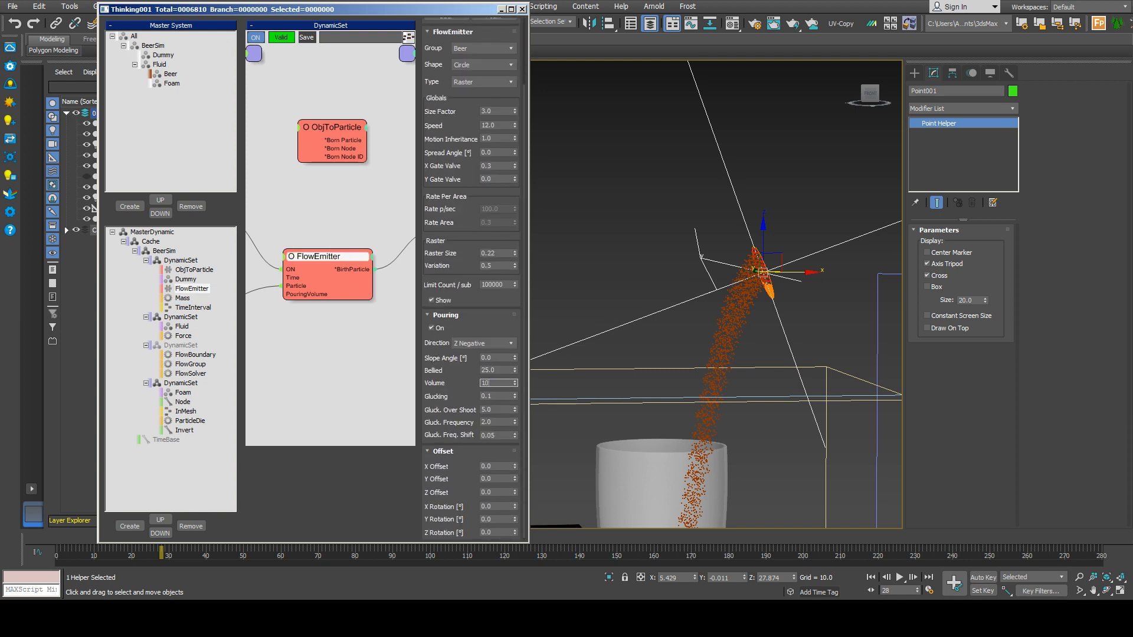
pyautogui.write('10')
pyautogui.click(870, 577)
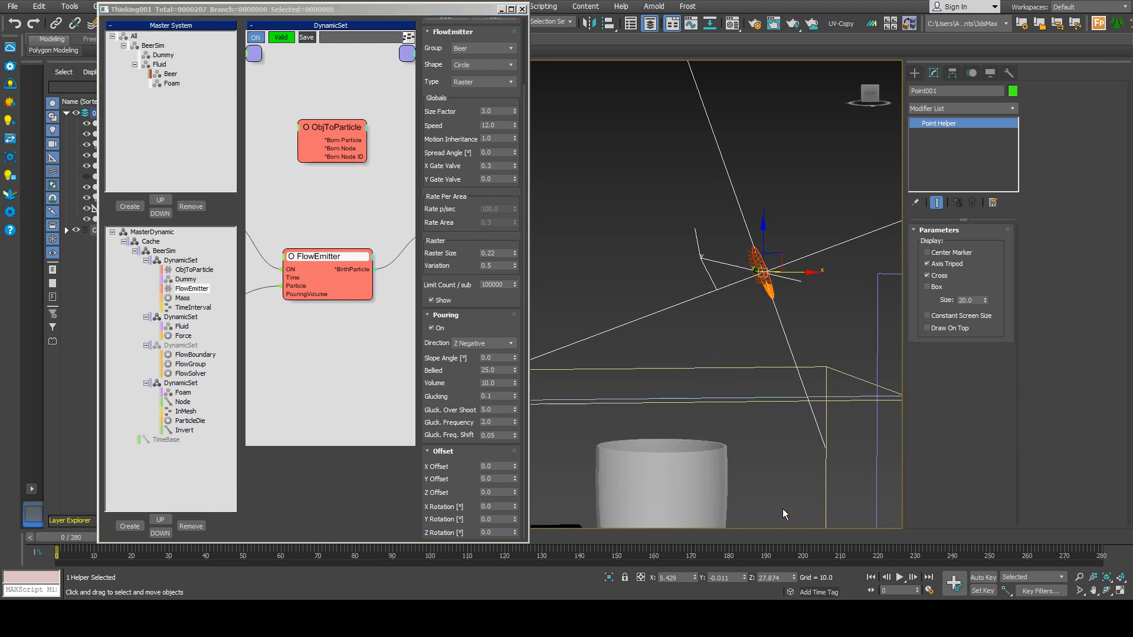
# - Frame the emitter and the glass together, play the simulation to about frame 163, and rewind to frame 0
pyautogui.keyDown('alt'); pyautogui.moveTo(782, 509); pyautogui.dragTo(708, 393, button='middle'); pyautogui.keyUp('alt')
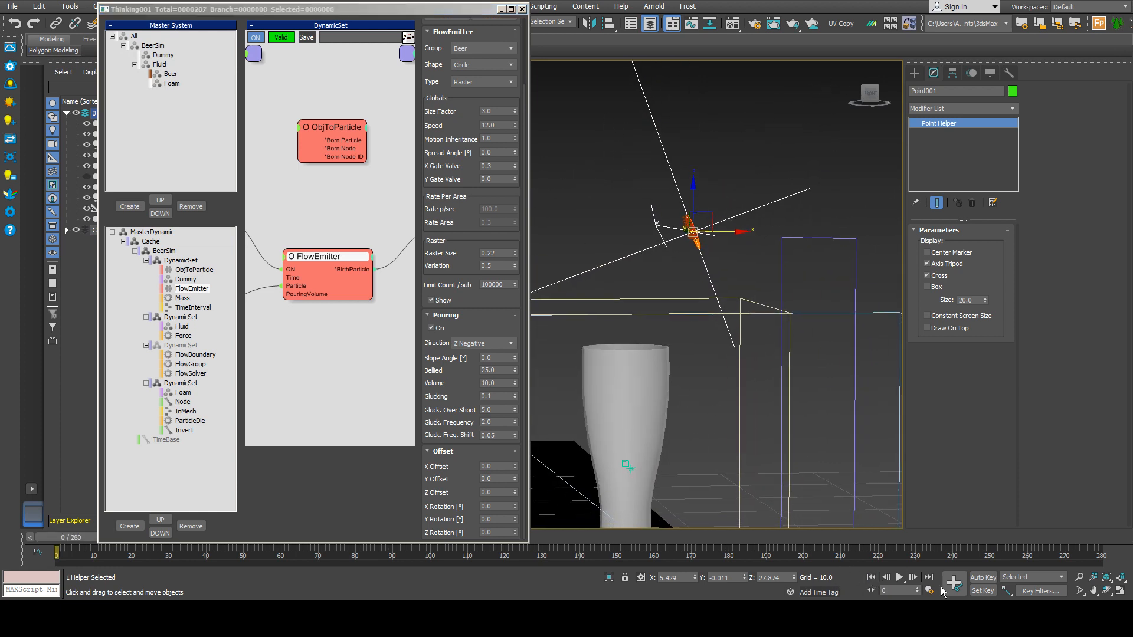
pyautogui.click(899, 577)
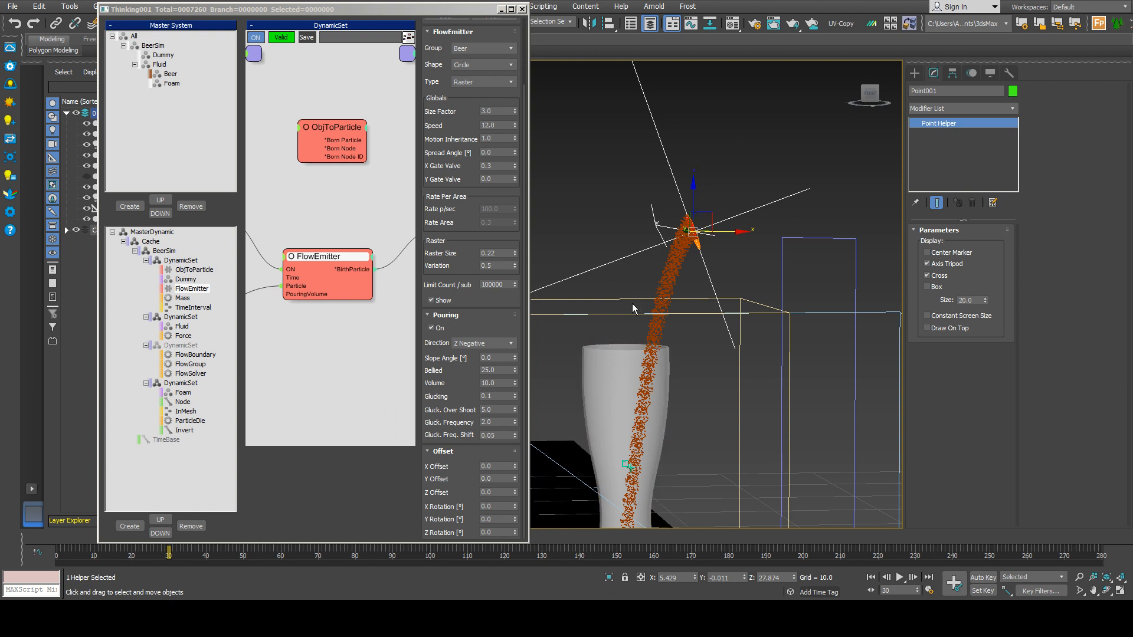
pyautogui.keyDown('alt'); pyautogui.moveTo(632, 303); pyautogui.dragTo(699, 323, button='middle'); pyautogui.keyUp('alt')
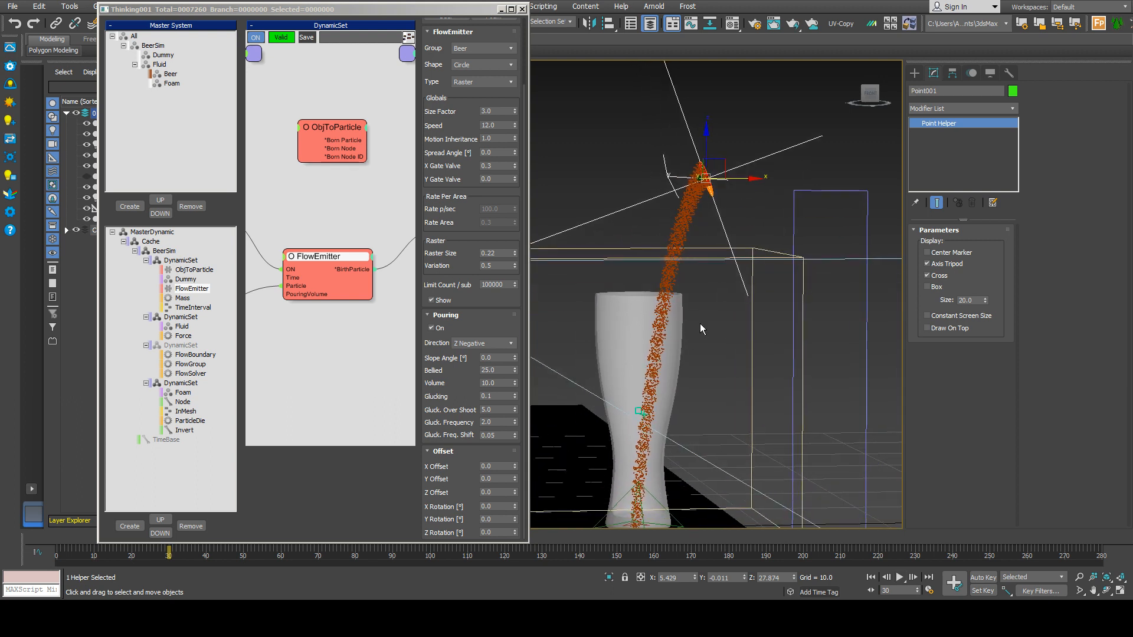
pyautogui.click(900, 577)
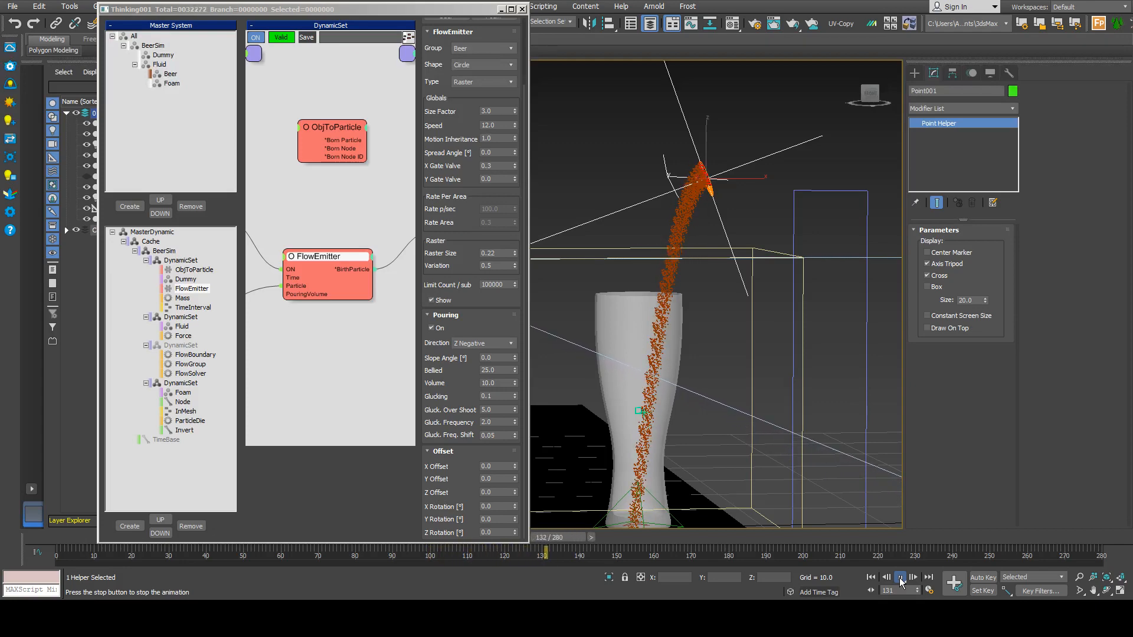
pyautogui.click(900, 578)
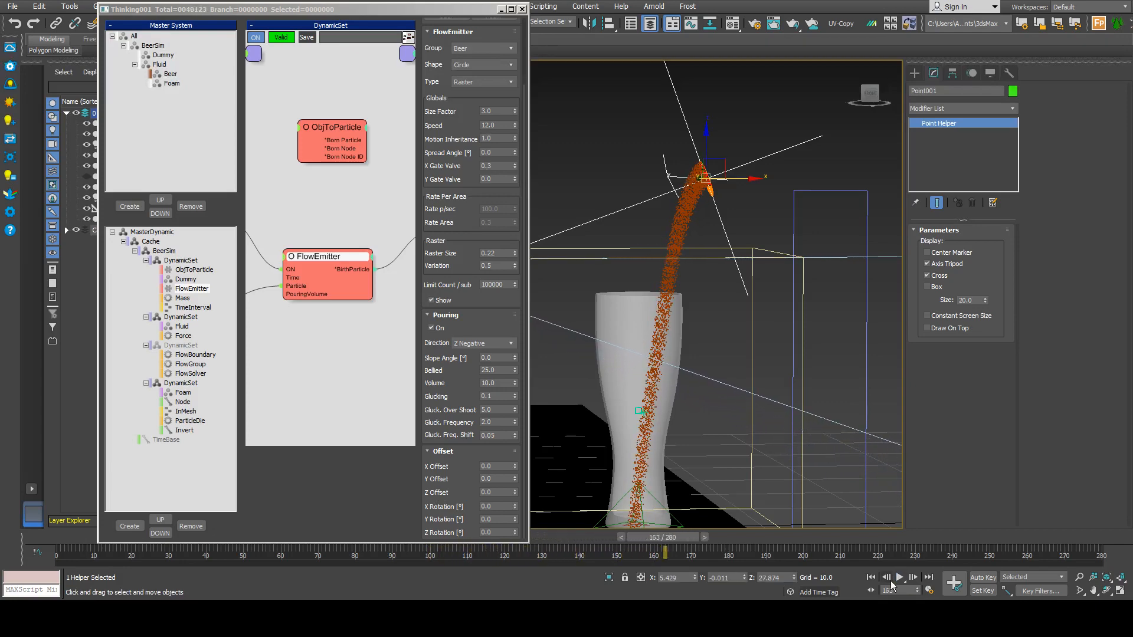
pyautogui.click(871, 578)
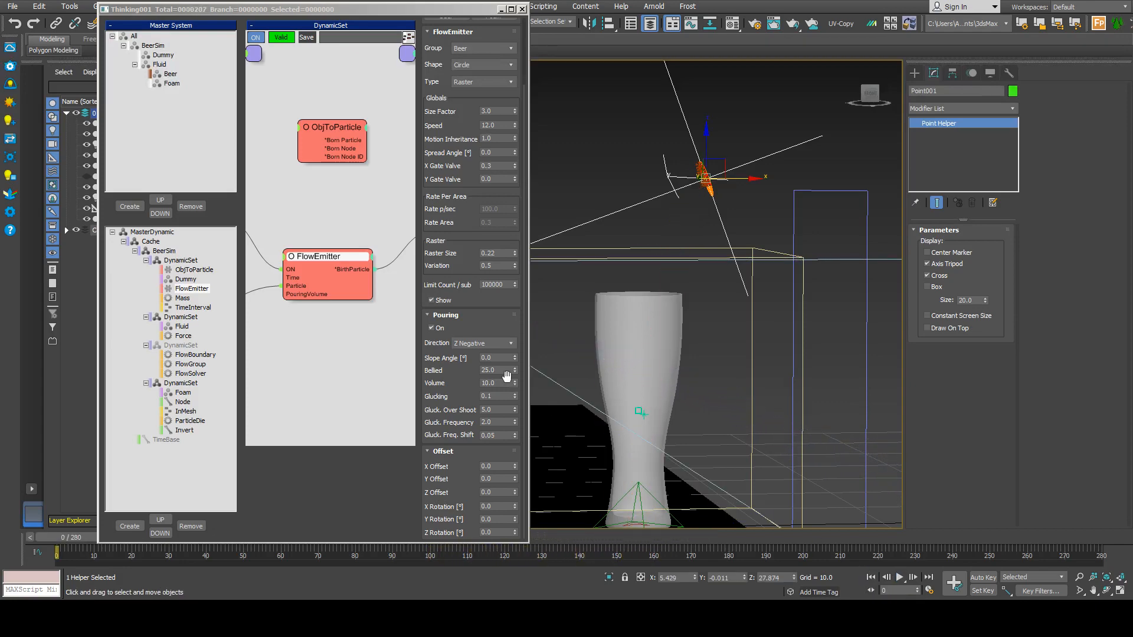
# - Set the pouring Volume to 5 and play the simulation to about frame 59
pyautogui.click(507, 382)
pyautogui.click(899, 578)
pyautogui.click(900, 578)
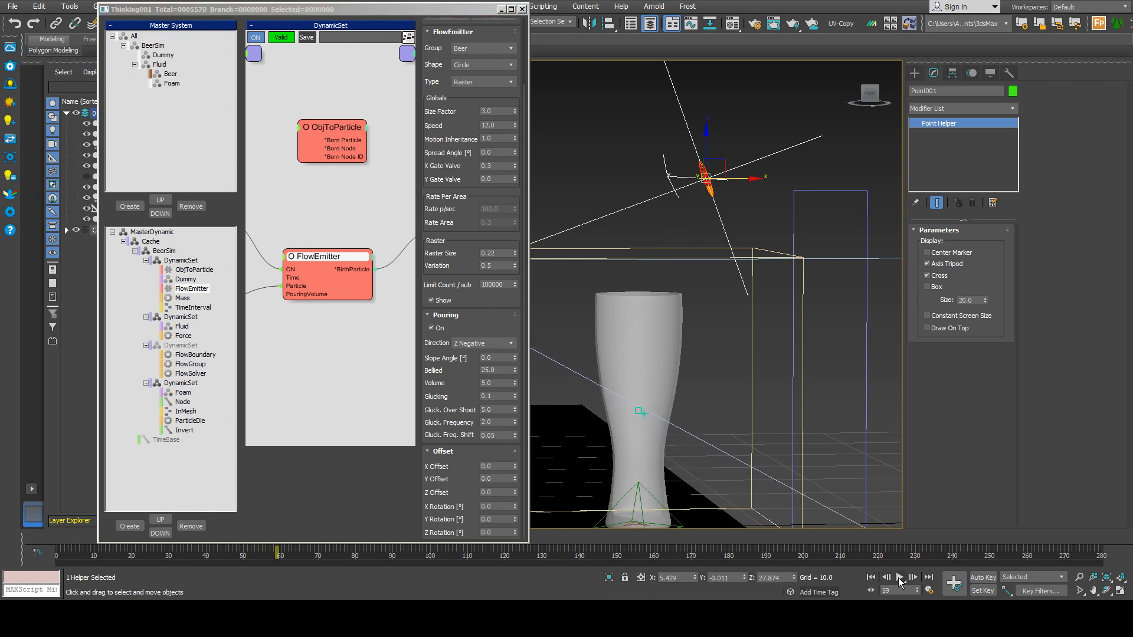
# - Set the pouring Volume to 8, play the simulation to about frame 105, and rewind to frame 0
pyautogui.moveTo(495, 385); pyautogui.dragTo(381, 352)
pyautogui.write('8')
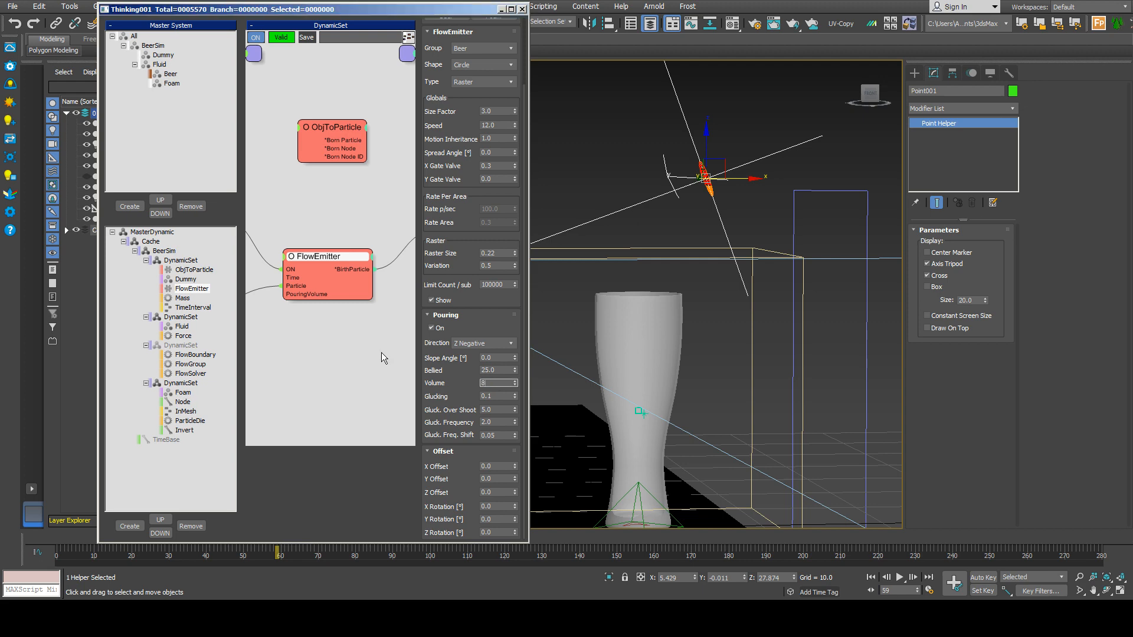
pyautogui.press('Return')
pyautogui.click(897, 578)
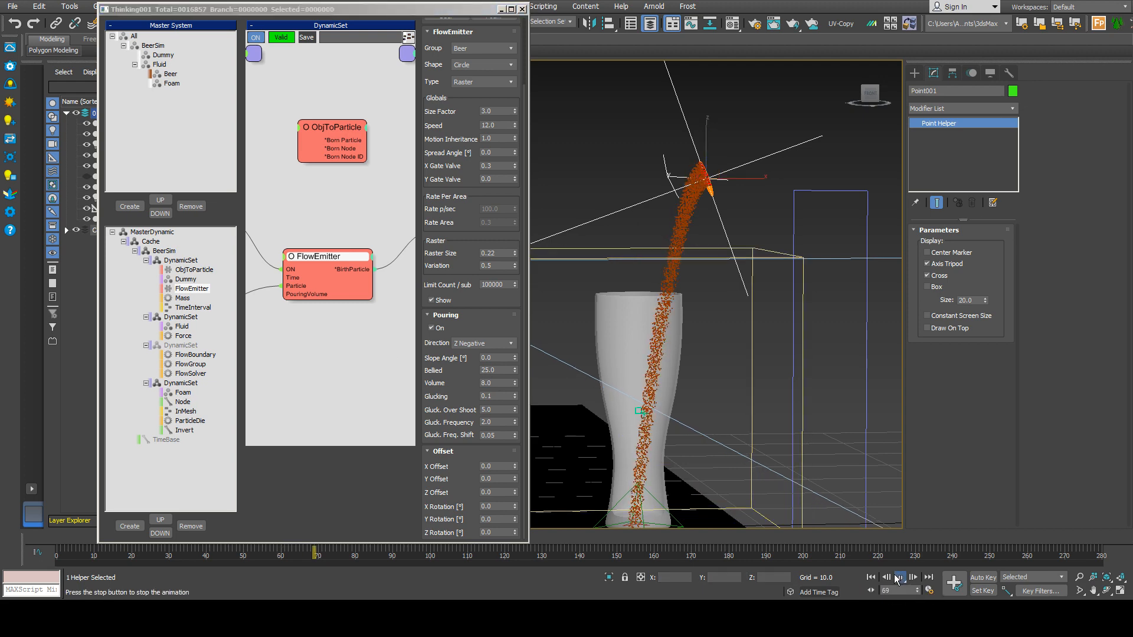
pyautogui.click(897, 578)
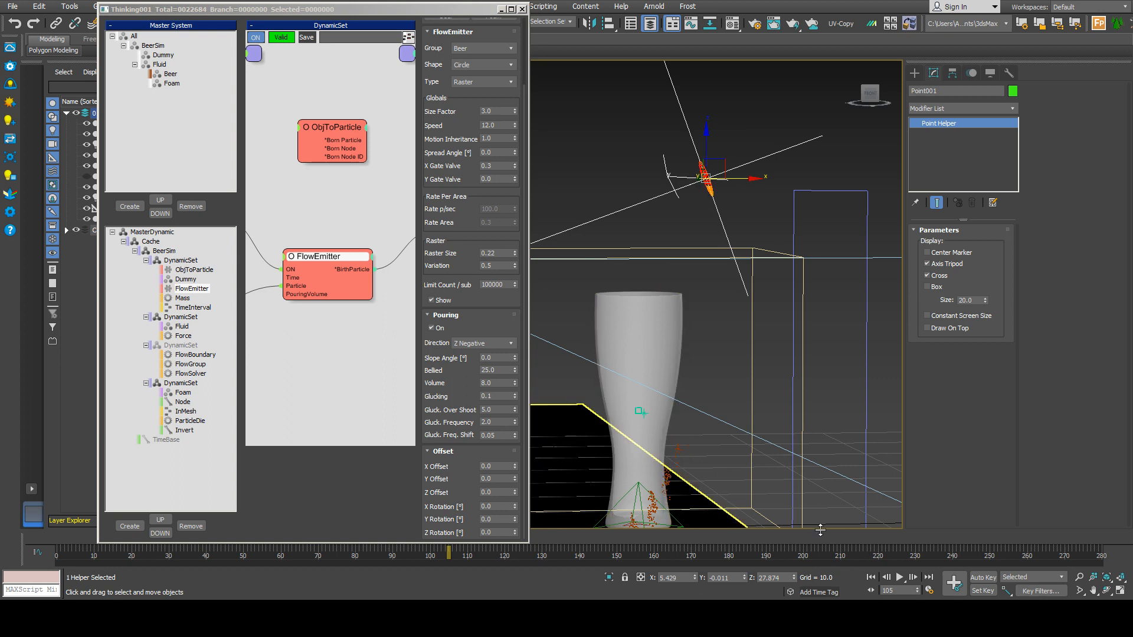
pyautogui.click(871, 577)
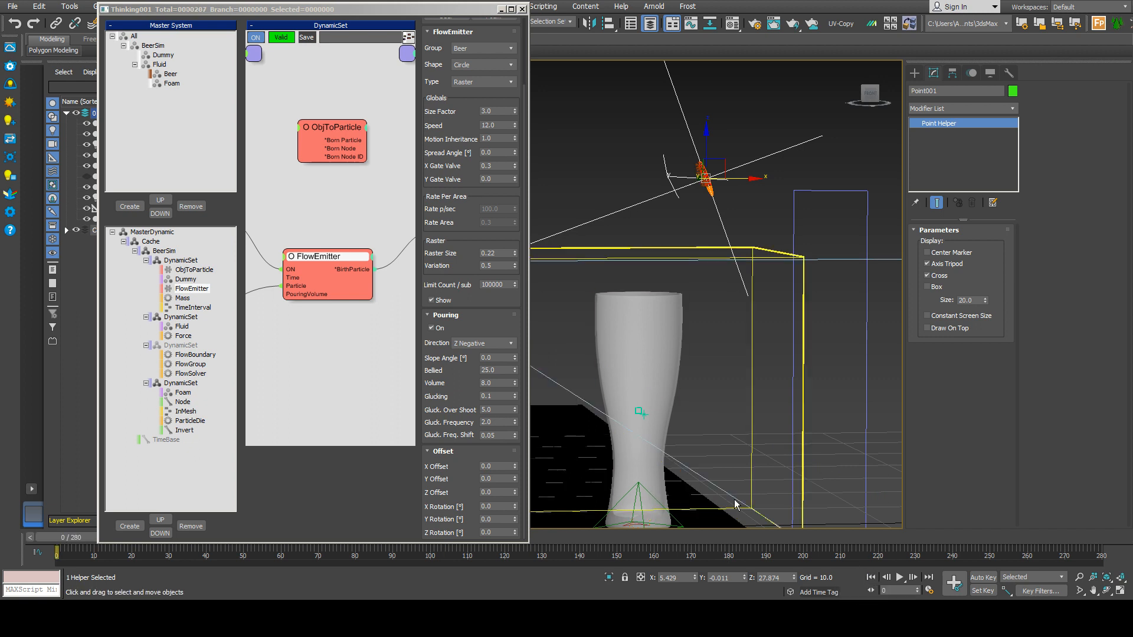
# - Bring the whole glass into view and set the pouring Volume to 5
pyautogui.click(493, 399)
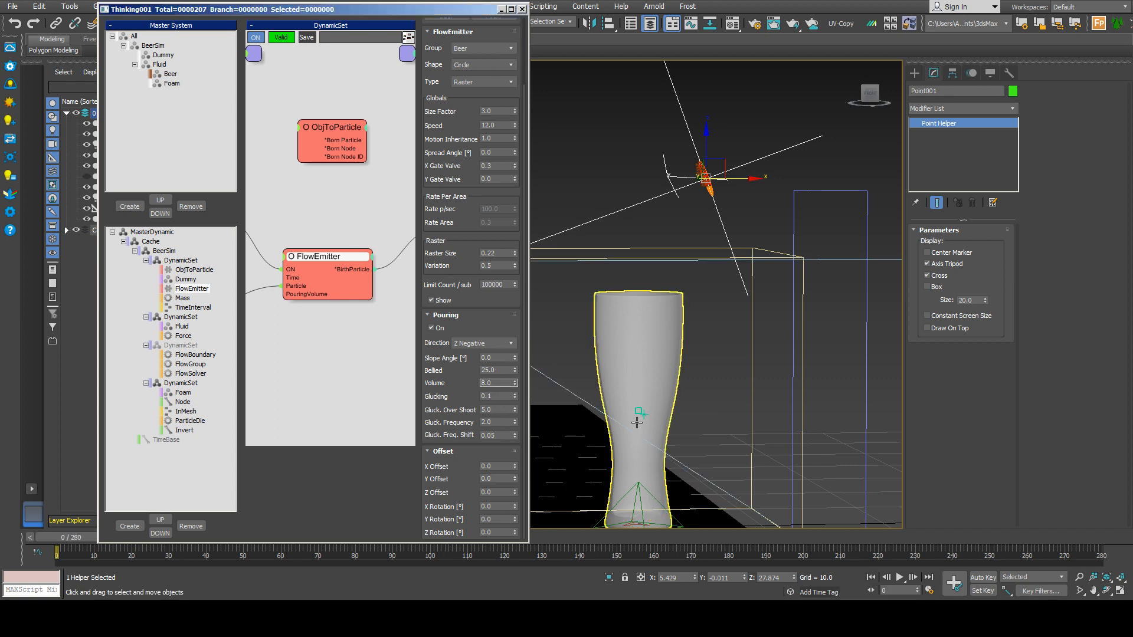
pyautogui.moveTo(636, 422); pyautogui.dragTo(632, 393, button='middle')
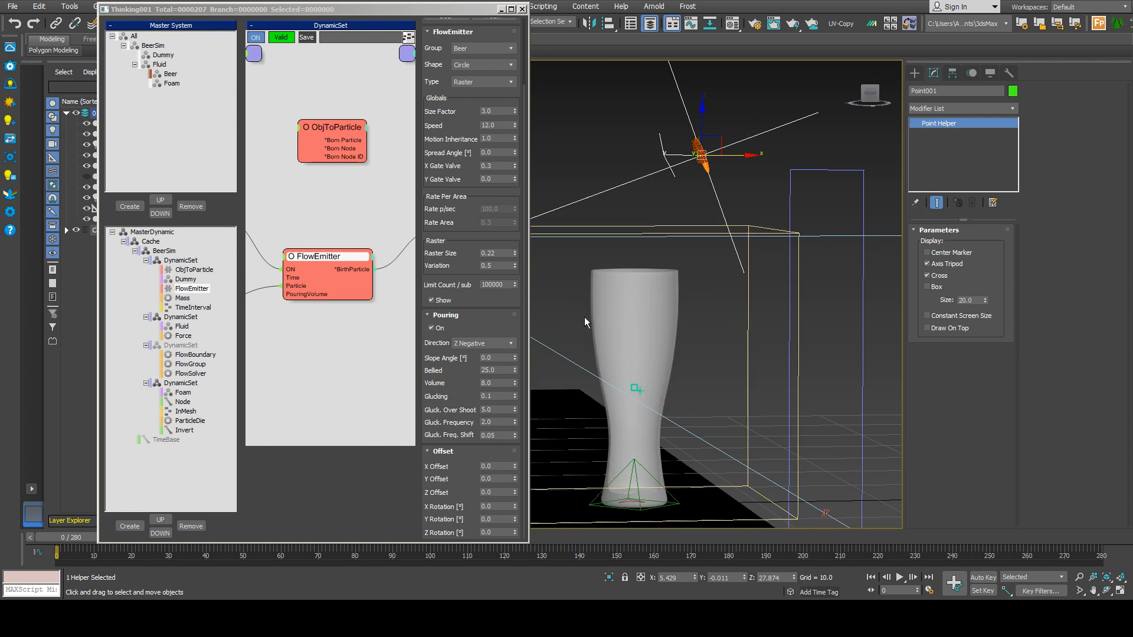
pyautogui.click(496, 383)
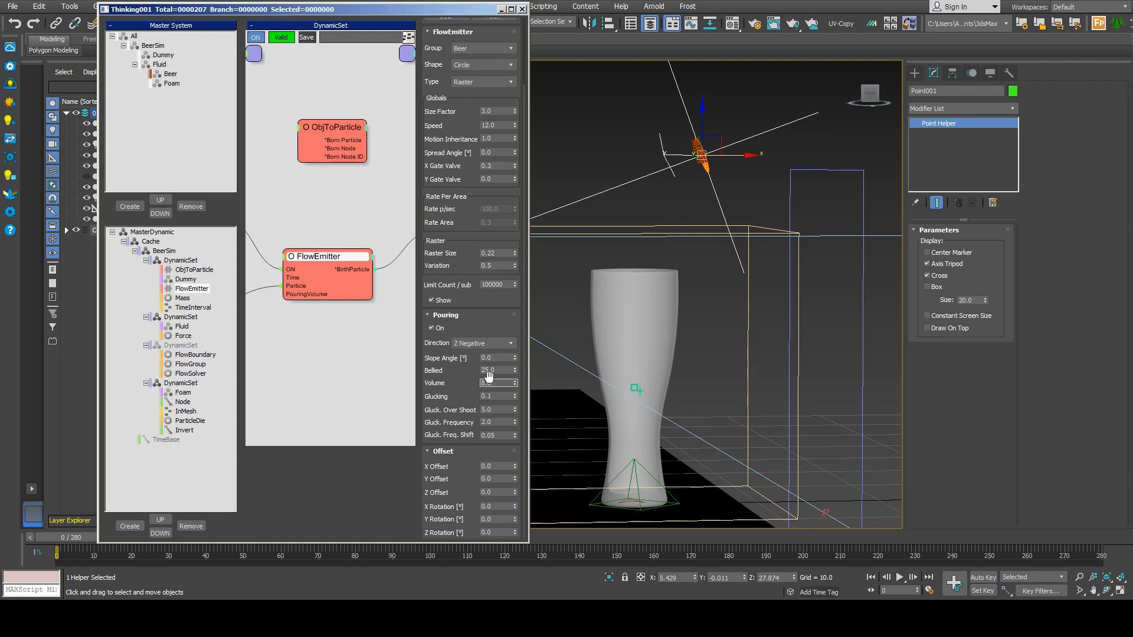
# - Check the TimeInterval node's frame range and reset the FlowEmitter's pouring Volume to 0
pyautogui.moveTo(297, 321); pyautogui.dragTo(415, 346, button='middle')
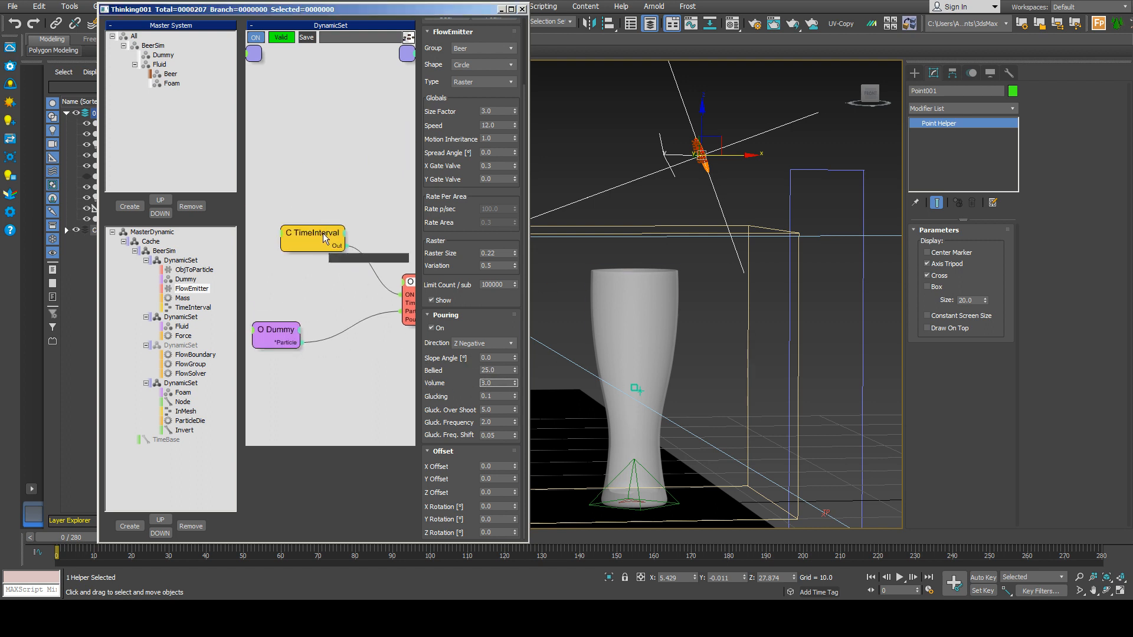
pyautogui.click(323, 233)
pyautogui.moveTo(374, 289); pyautogui.dragTo(294, 282, button='middle')
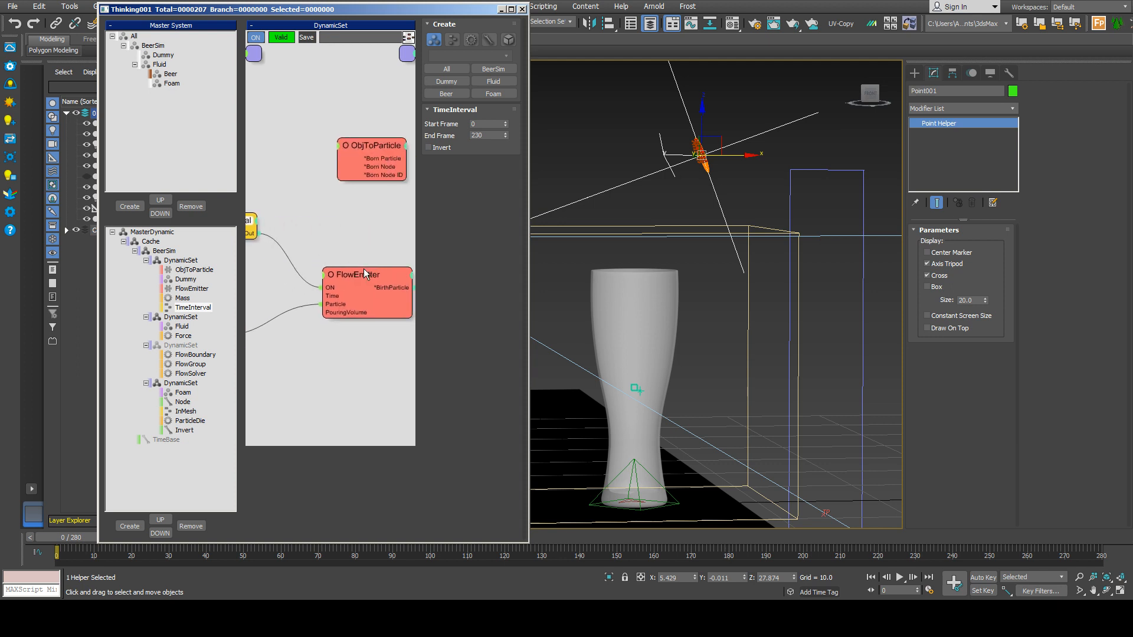
pyautogui.click(363, 273)
pyautogui.moveTo(499, 461); pyautogui.dragTo(470, 461)
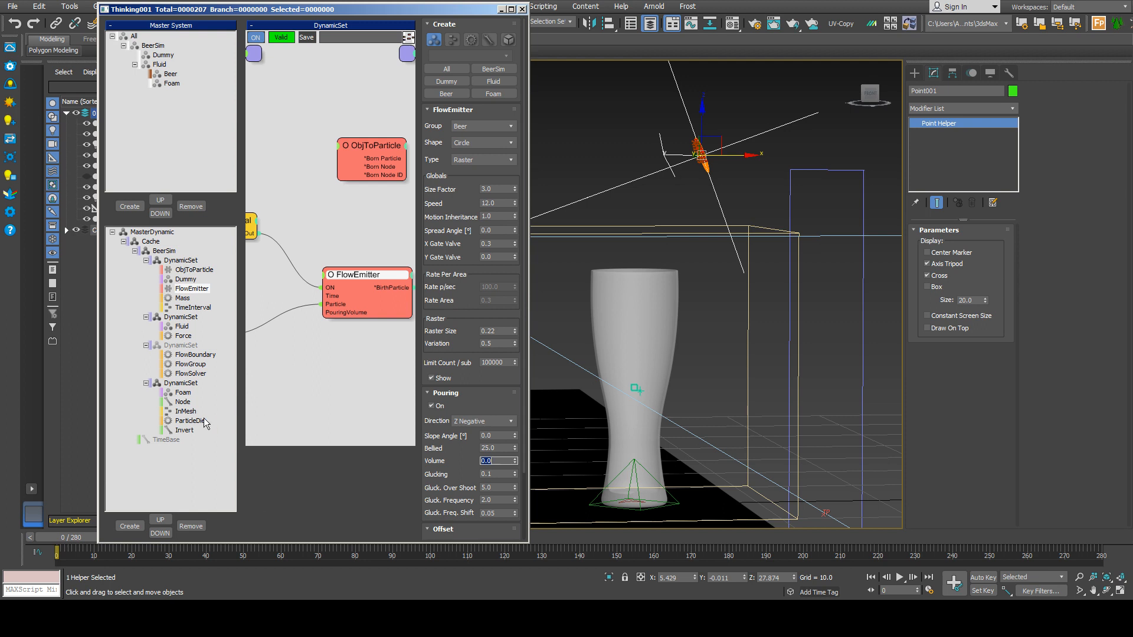
# - Review the Force node's settings and the Fluid particle group connected to it
pyautogui.click(185, 336)
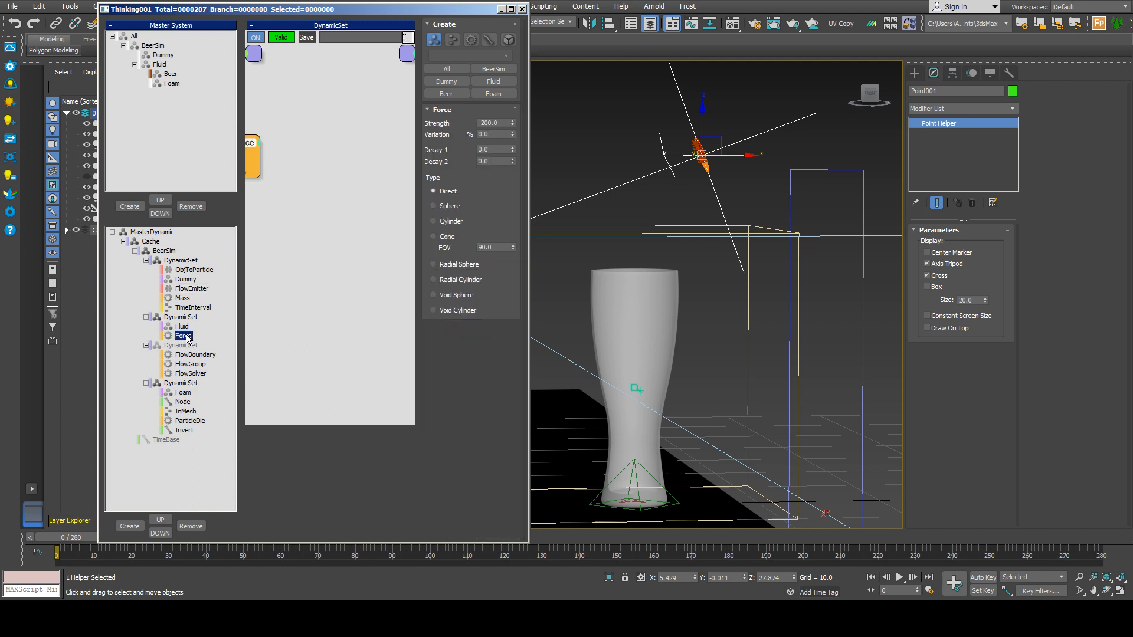
pyautogui.click(158, 64)
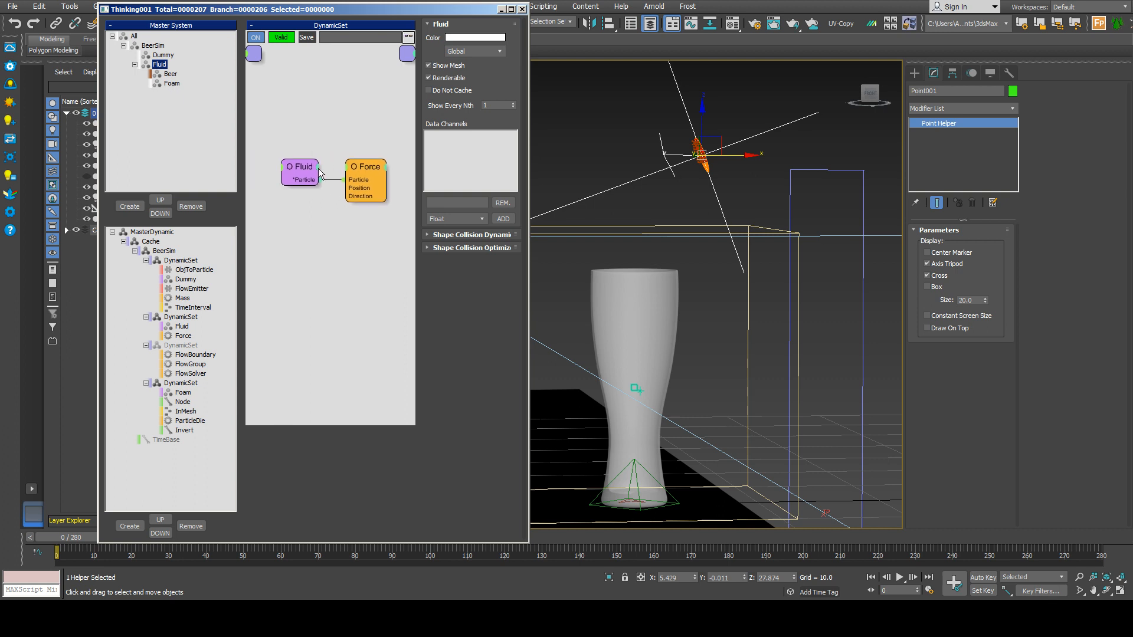
pyautogui.click(289, 172)
pyautogui.click(374, 170)
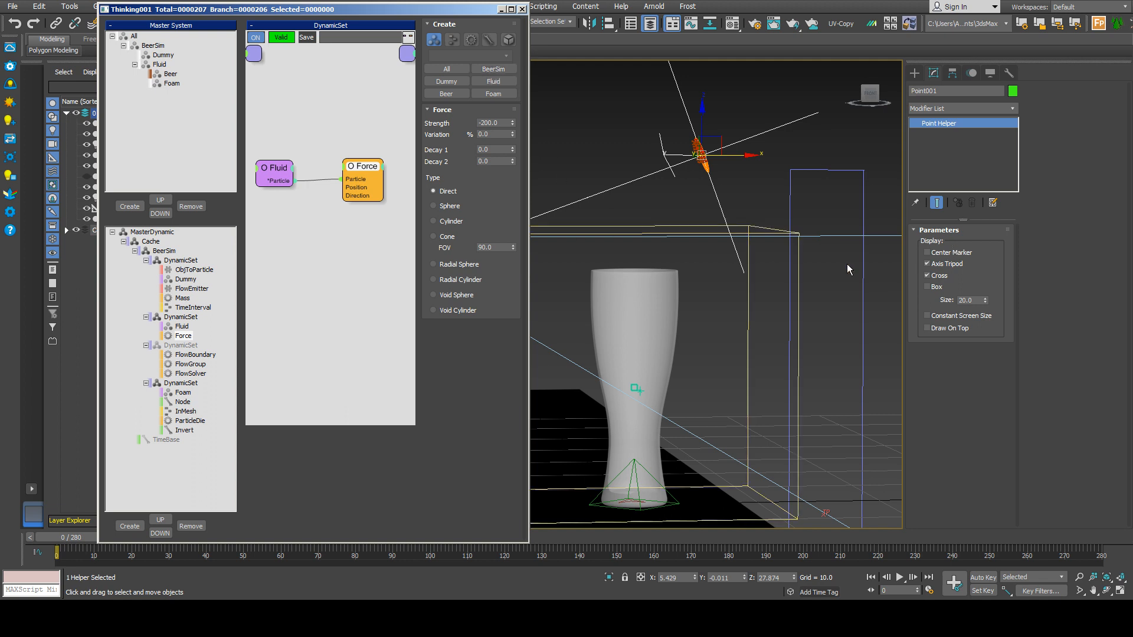
# - Enable the DynamicSet containing the FlowGroup, deselect the point helper and play the simulation to about frame 33
pyautogui.click(190, 364)
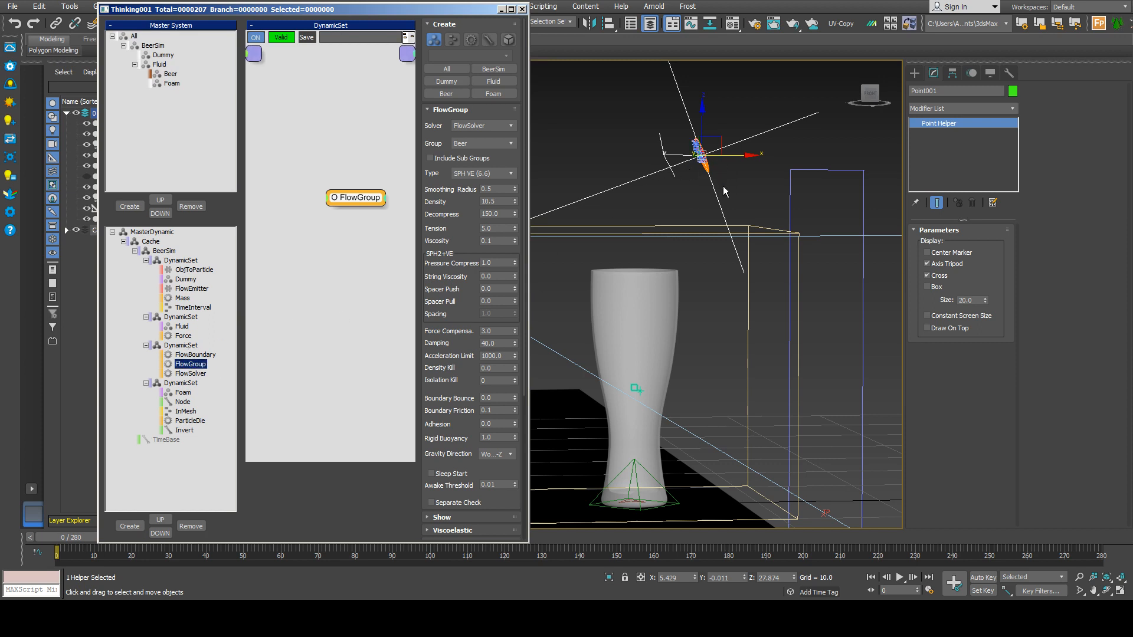
pyautogui.click(745, 185)
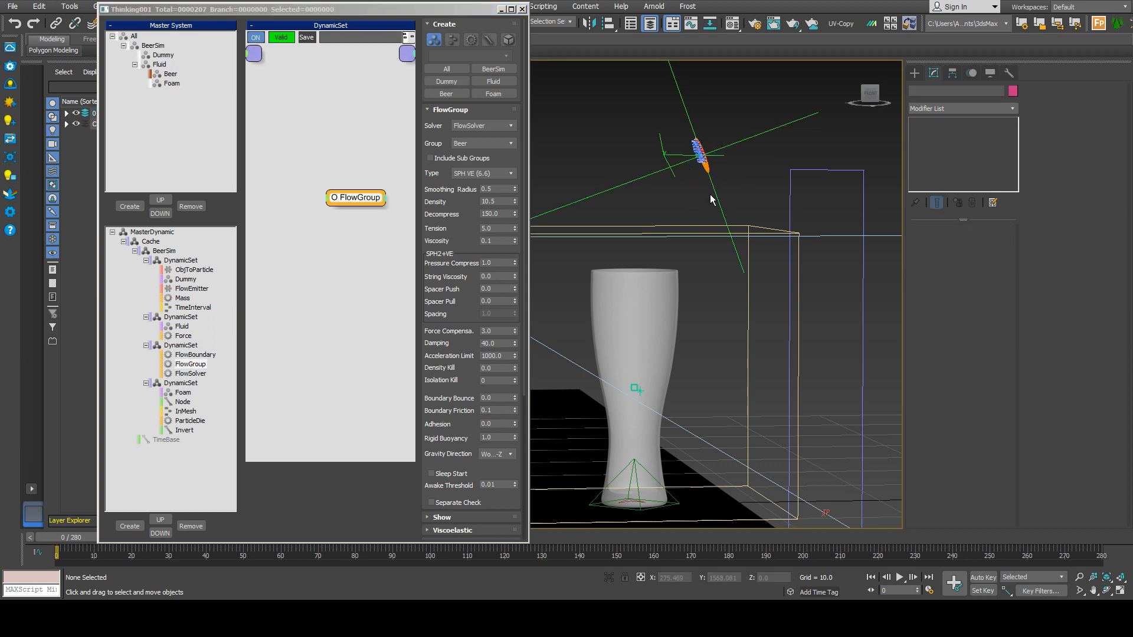
pyautogui.click(900, 580)
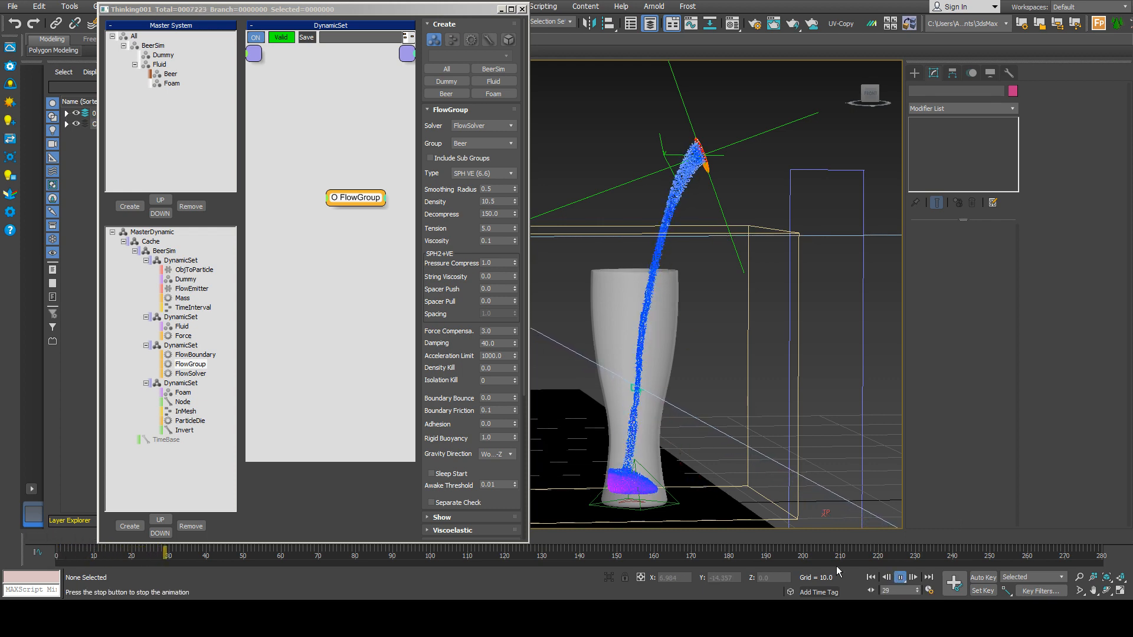
pyautogui.click(901, 579)
# - Switch to a straight front view of the glass and hide the Cameras and Helpers categories
pyautogui.keyDown('alt'); pyautogui.moveTo(778, 463); pyautogui.dragTo(734, 364, button='middle'); pyautogui.keyUp('alt')
pyautogui.click(989, 72)
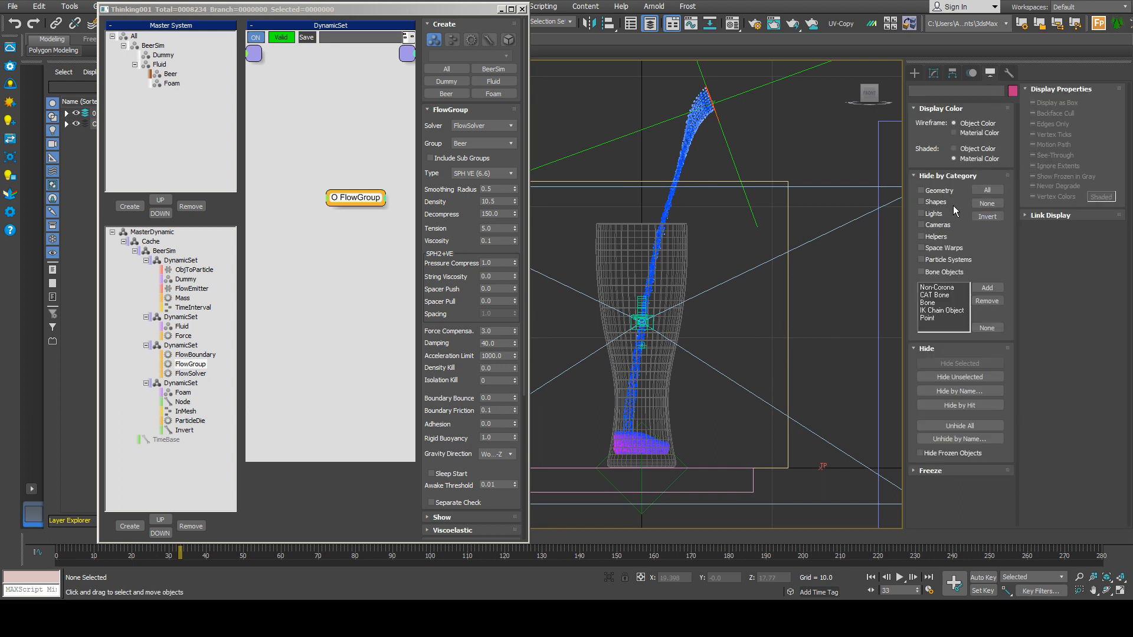
pyautogui.click(942, 226)
pyautogui.click(936, 236)
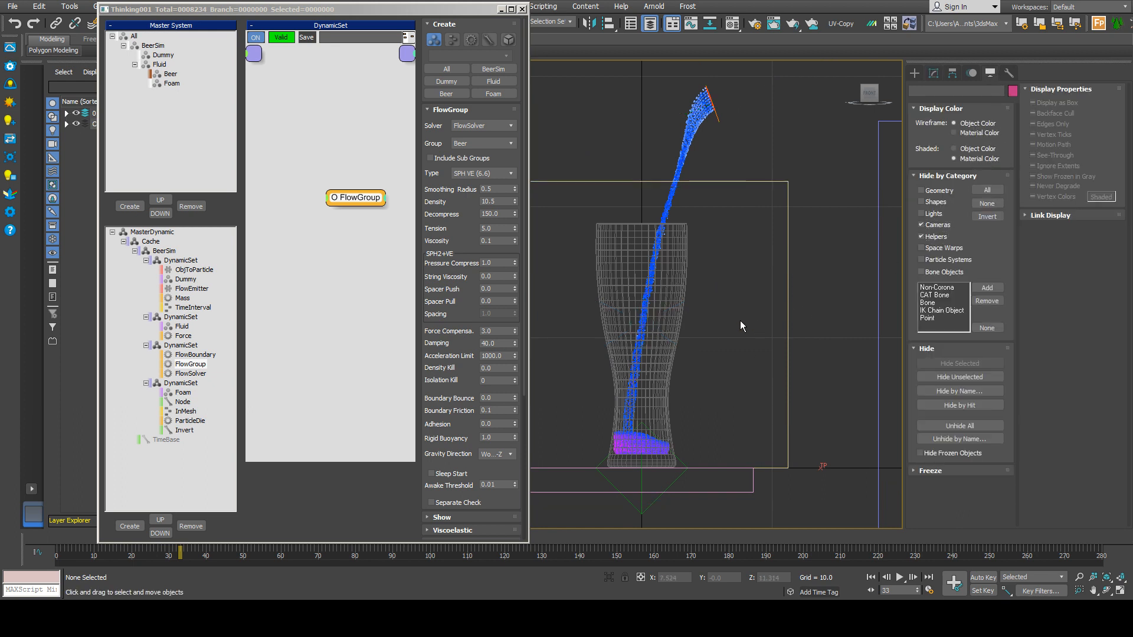
# - Reframe the glass, play the pouring simulation in the front view and rewind to frame 0
pyautogui.moveTo(736, 332); pyautogui.dragTo(706, 338, button='middle')
pyautogui.click(899, 578)
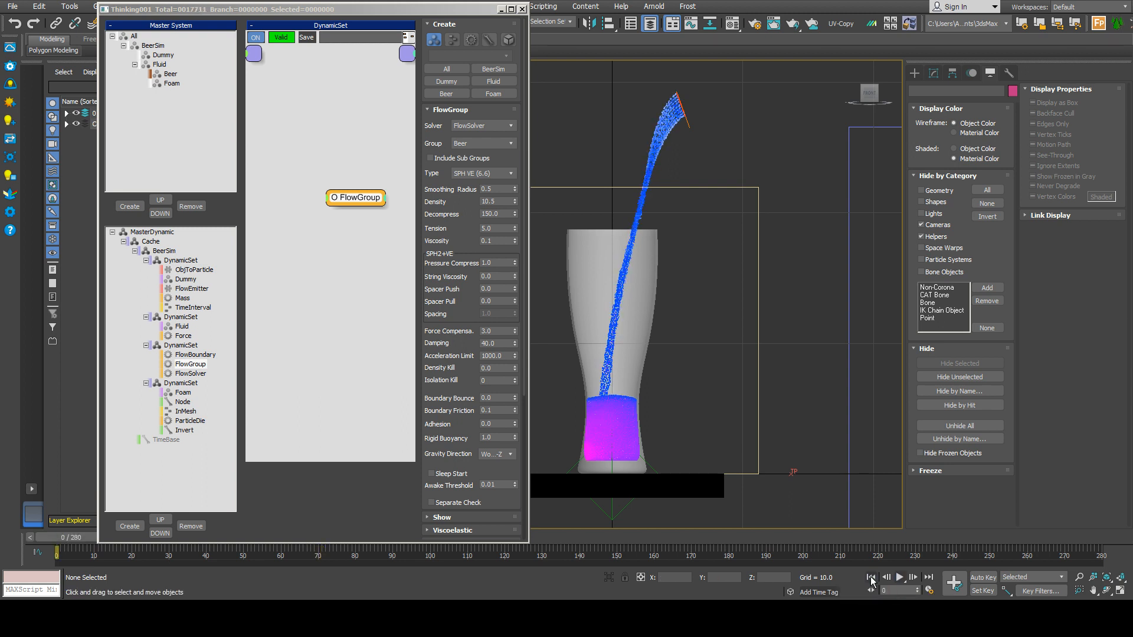
pyautogui.click(872, 580)
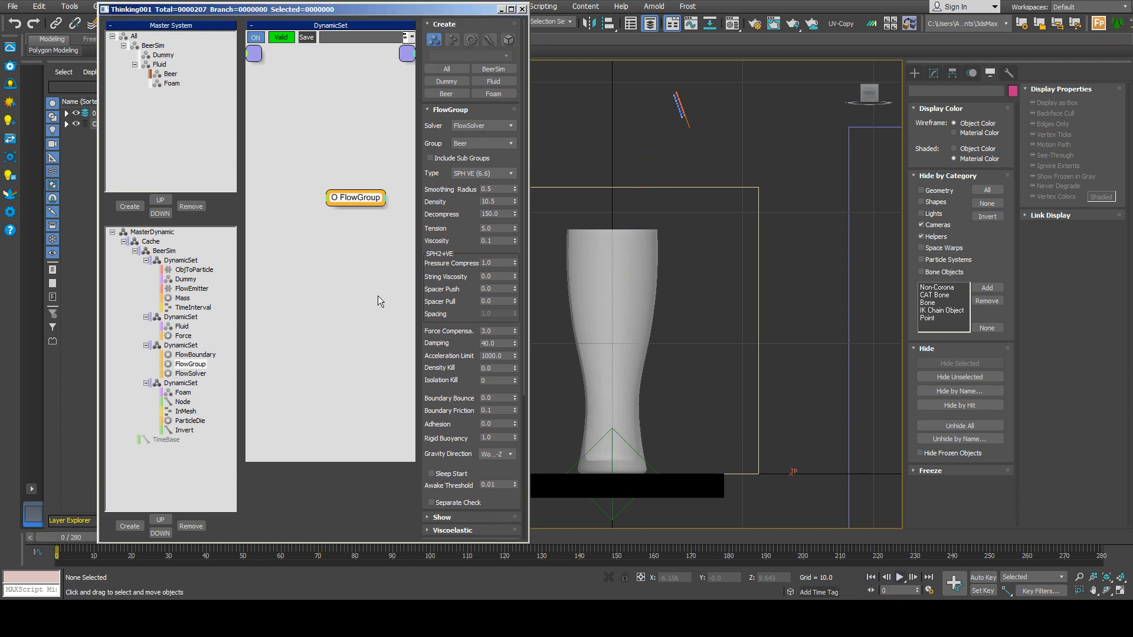
# - Compare the settings of the Mass, FlowGroup and FlowEmitter nodes, focusing on the particle Mass value
pyautogui.click(187, 301)
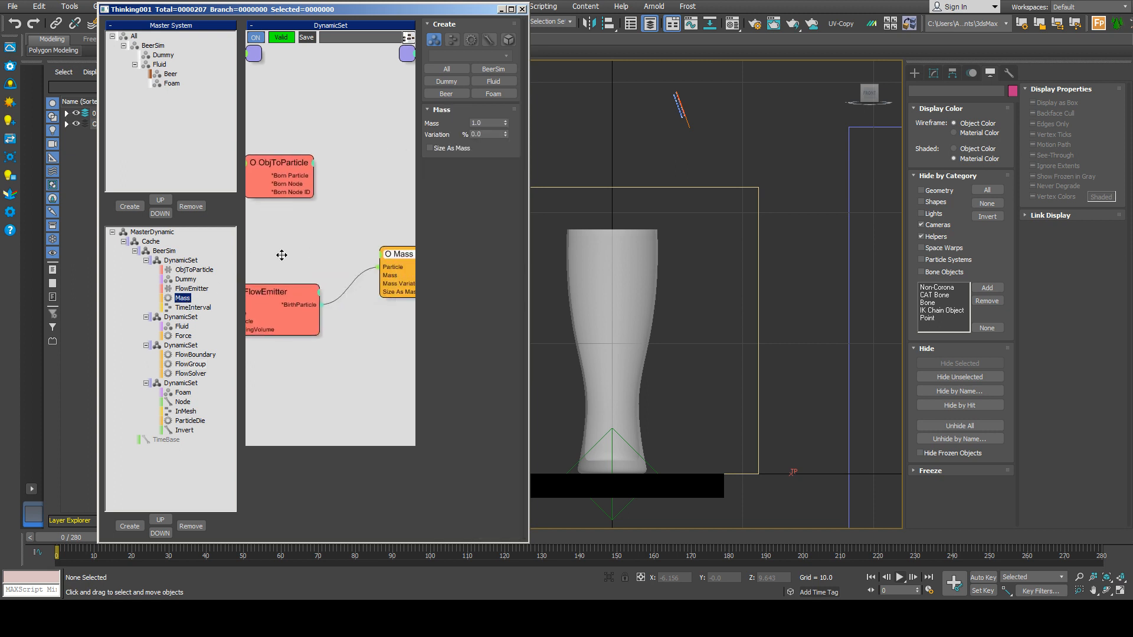
pyautogui.click(190, 364)
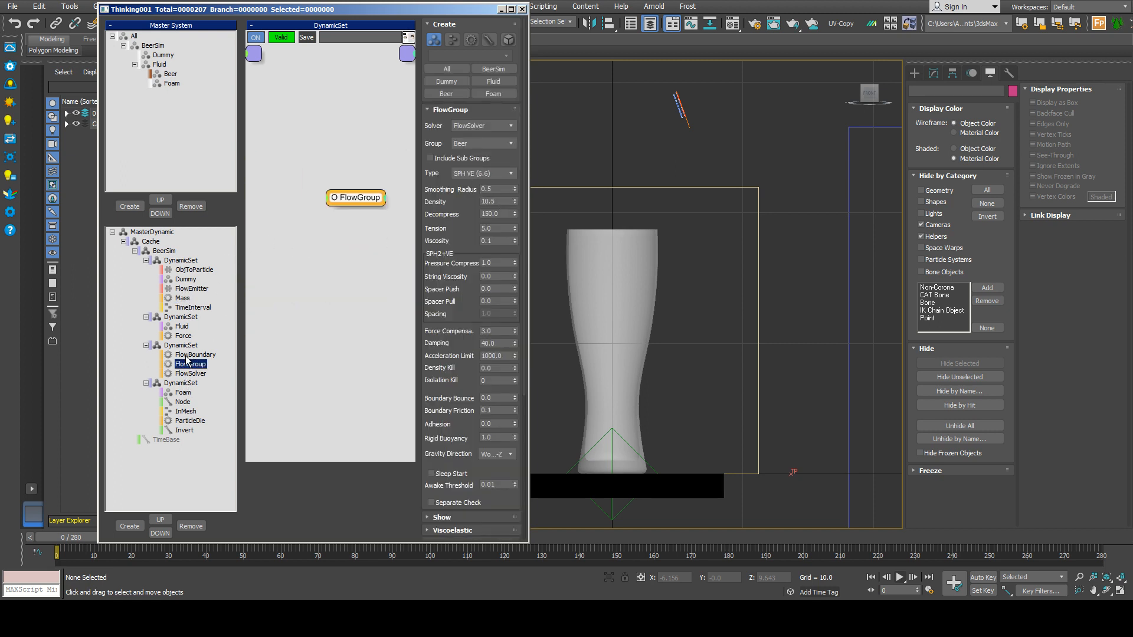
pyautogui.click(182, 298)
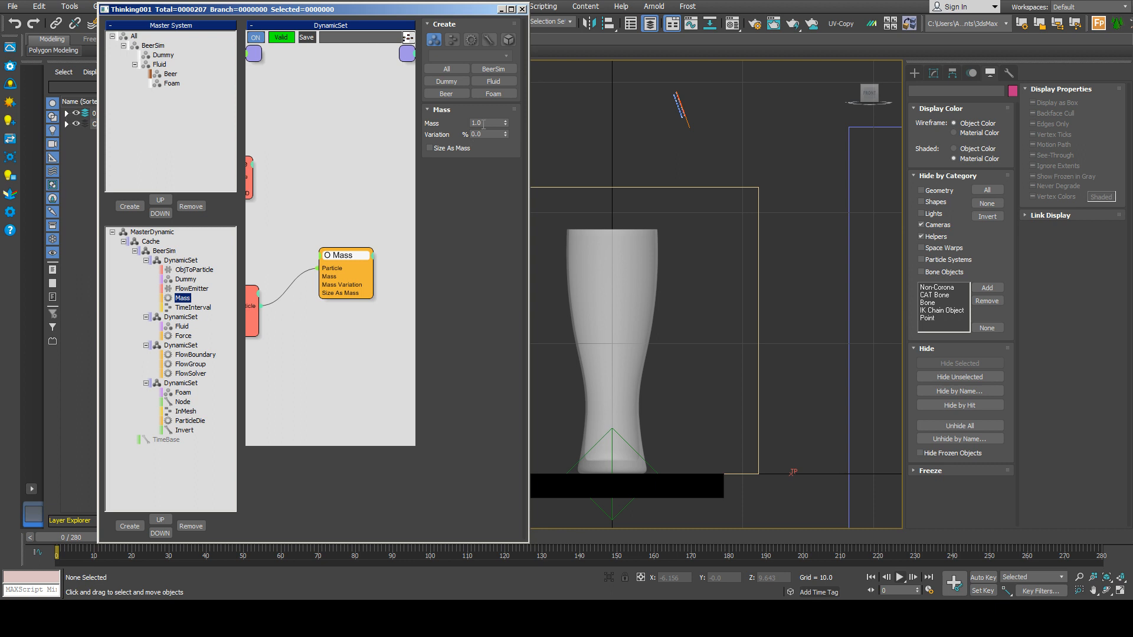
pyautogui.moveTo(293, 251); pyautogui.dragTo(341, 225, button='middle')
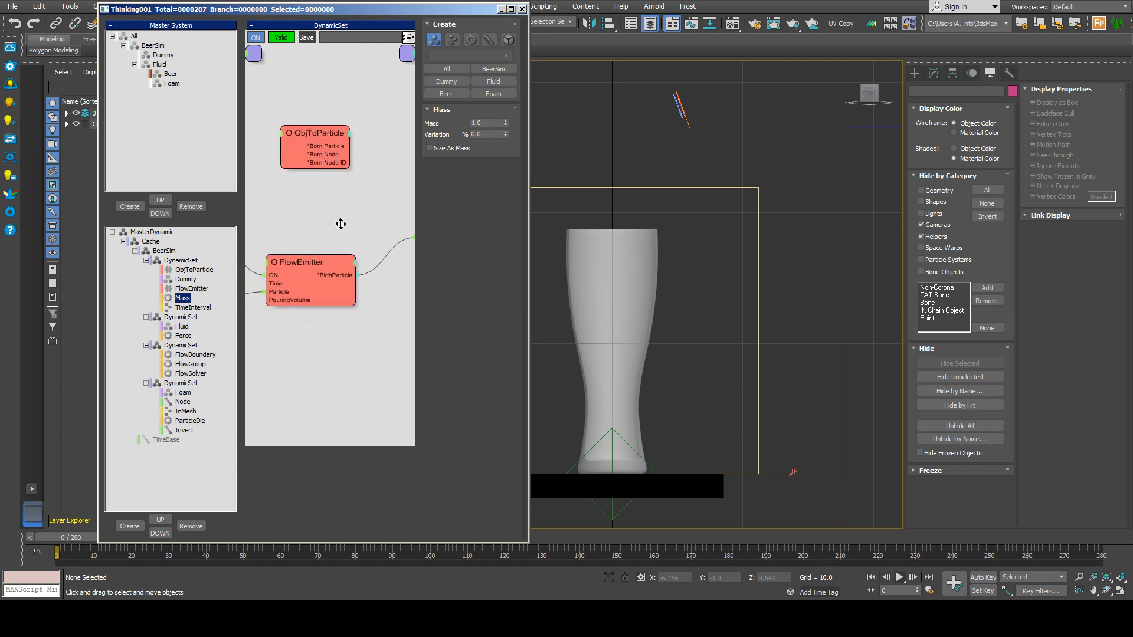
pyautogui.click(301, 267)
pyautogui.scroll(-3, 449, 472)
pyautogui.scroll(3, 450, 354)
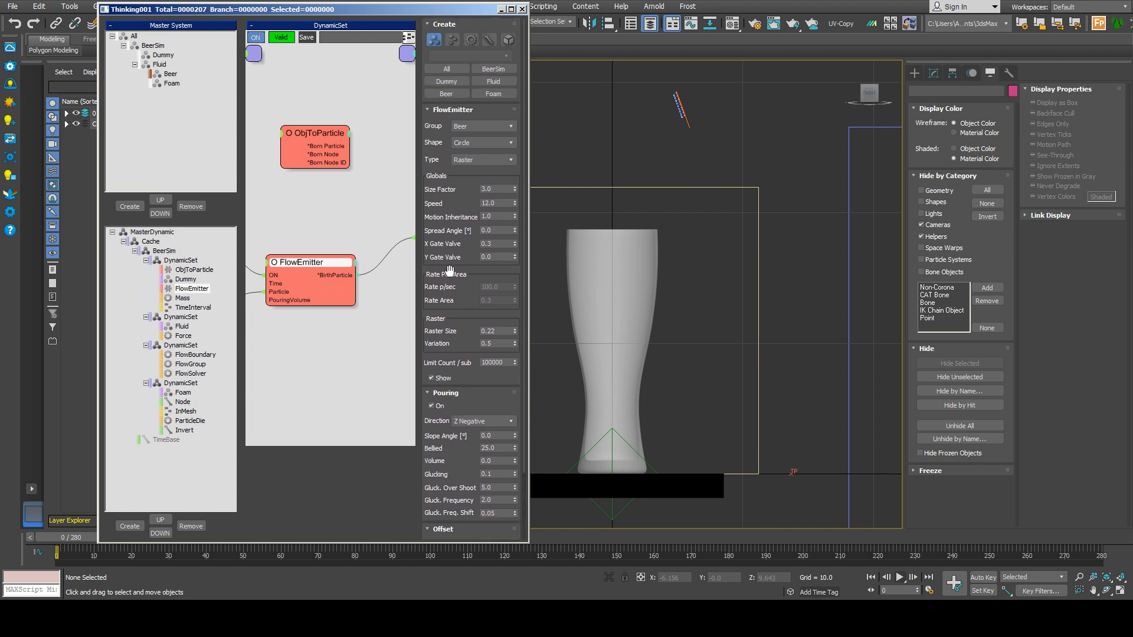
pyautogui.moveTo(319, 189); pyautogui.dragTo(237, 212, button='middle')
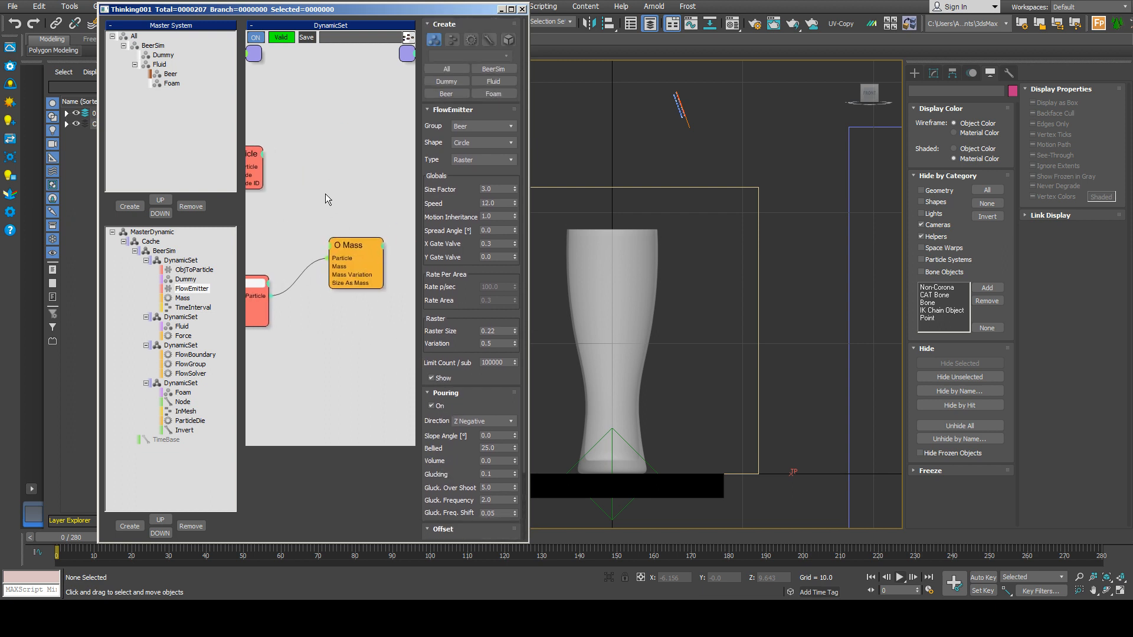
pyautogui.click(355, 252)
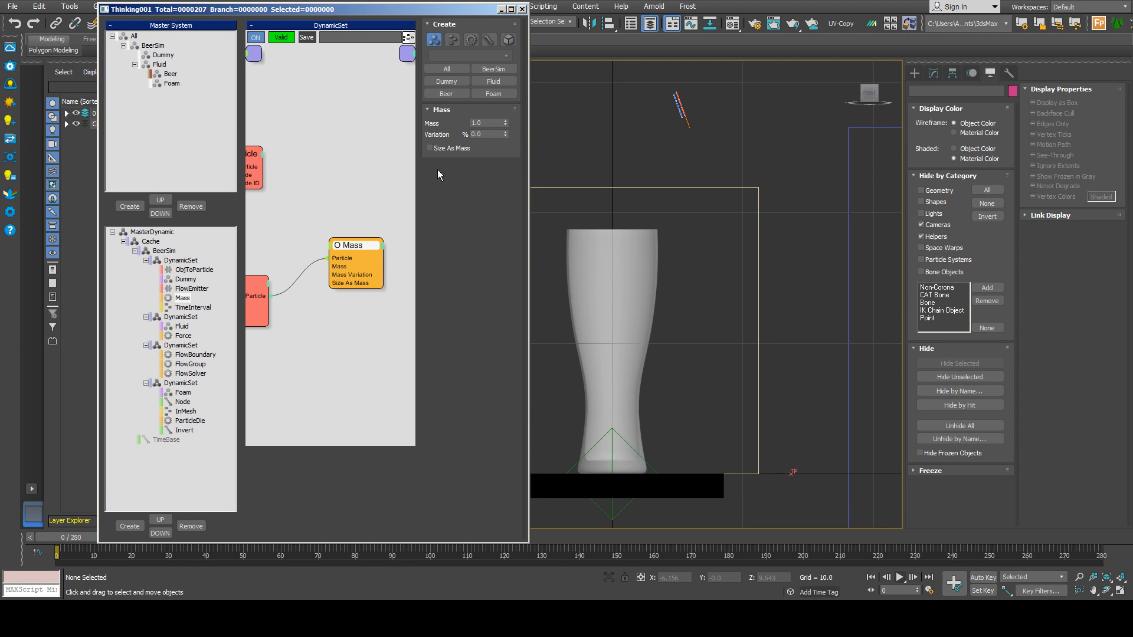
pyautogui.click(491, 123)
pyautogui.moveTo(686, 274); pyautogui.dragTo(666, 290, button='middle')
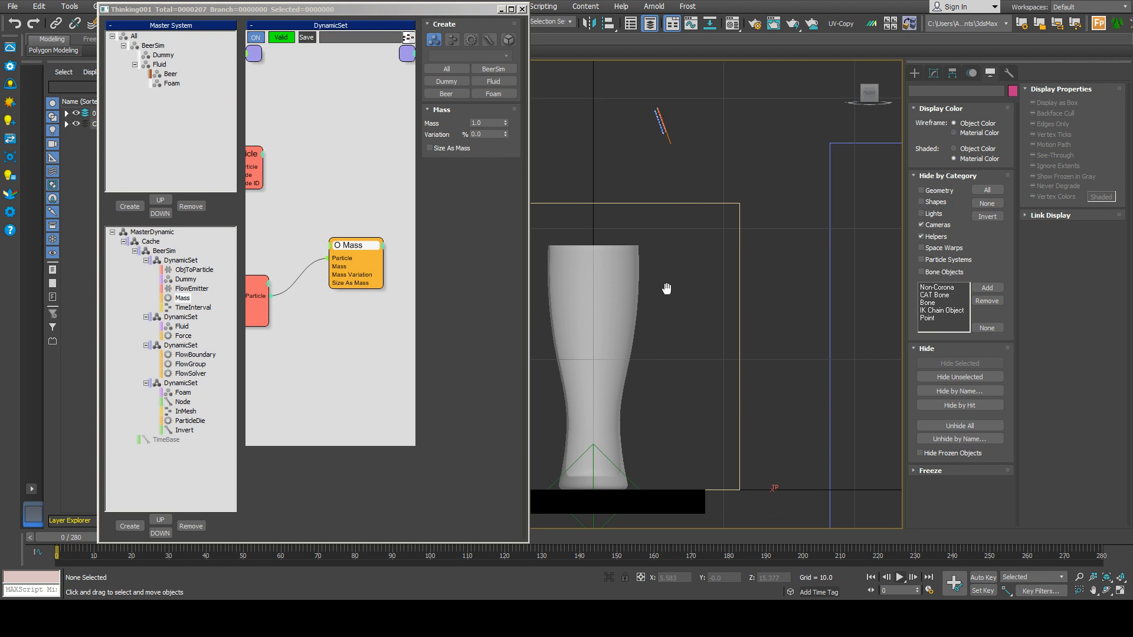
pyautogui.click(490, 122)
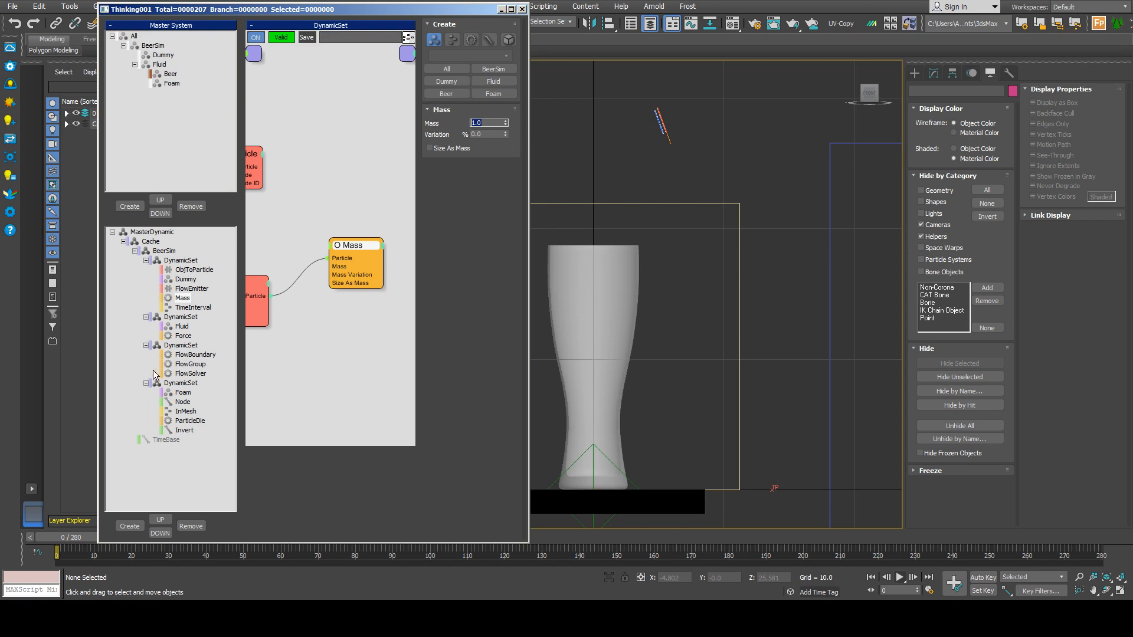
# - Set the Beer FlowGroup's Tension to 0
pyautogui.click(190, 364)
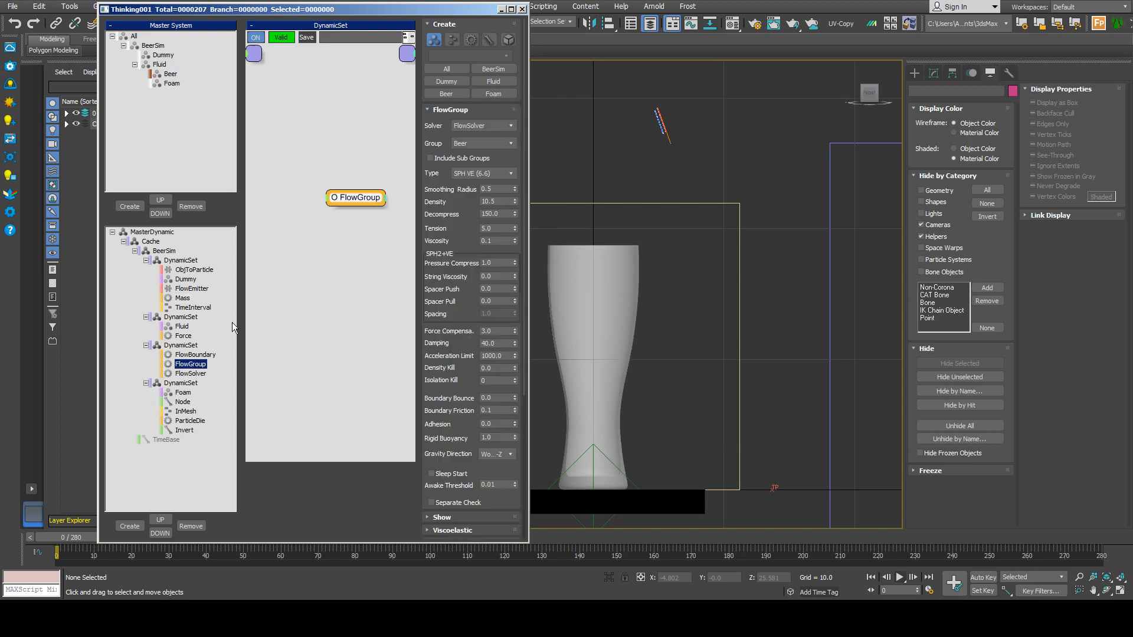
pyautogui.click(497, 200)
pyautogui.moveTo(496, 229); pyautogui.dragTo(442, 232)
pyautogui.write('0')
pyautogui.press('Return')
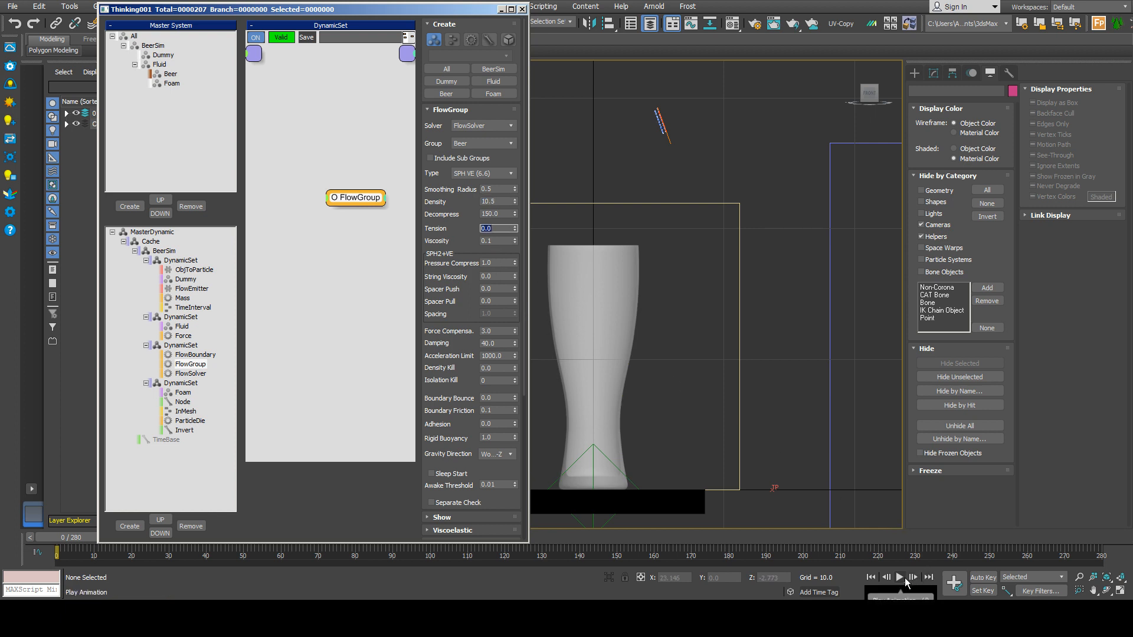
# - Play the simulation to about frame 48 without surface tension and rewind to frame 0
pyautogui.click(903, 581)
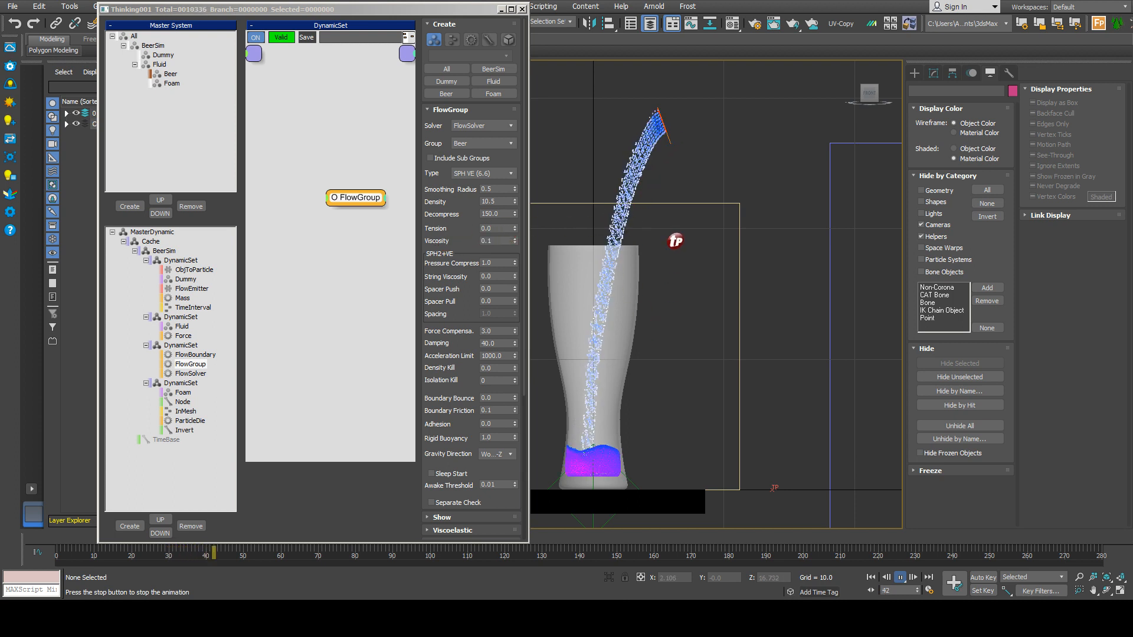
pyautogui.click(900, 577)
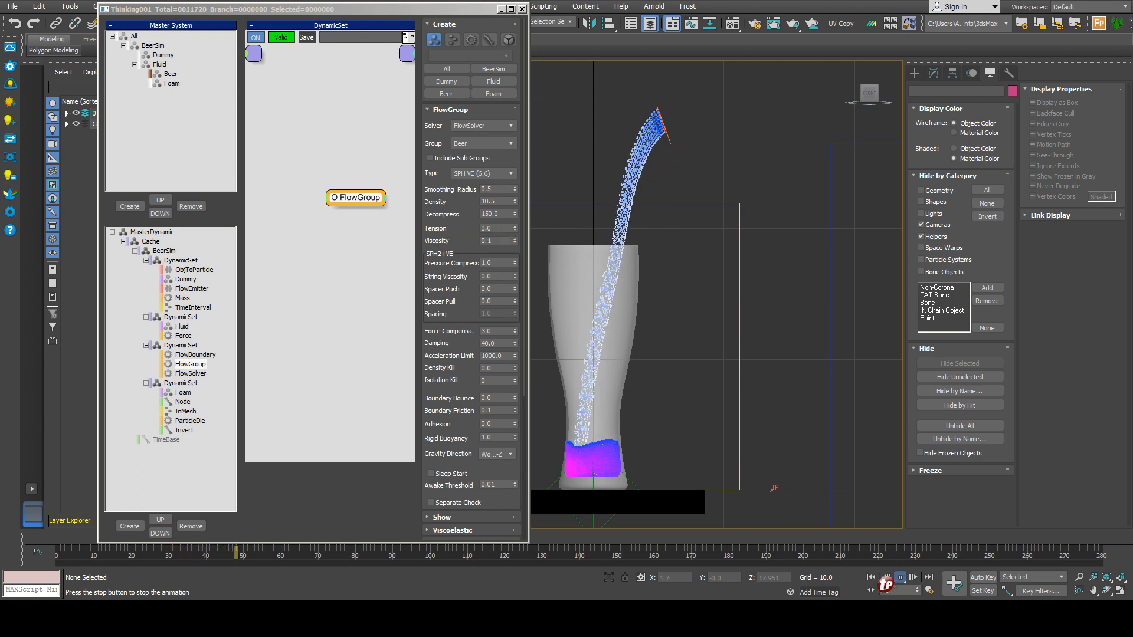
pyautogui.click(872, 578)
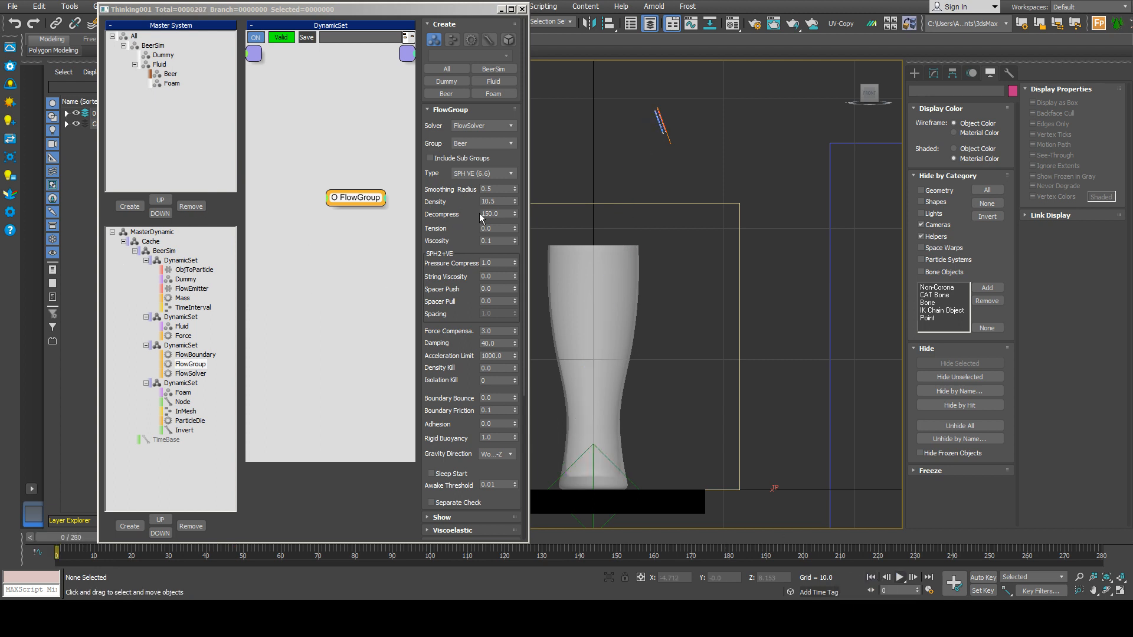
# - Set the Beer FlowGroup's Density to 0.5 and try Smoothing Radius values of 0.2 and 0.1
pyautogui.doubleClick(499, 201)
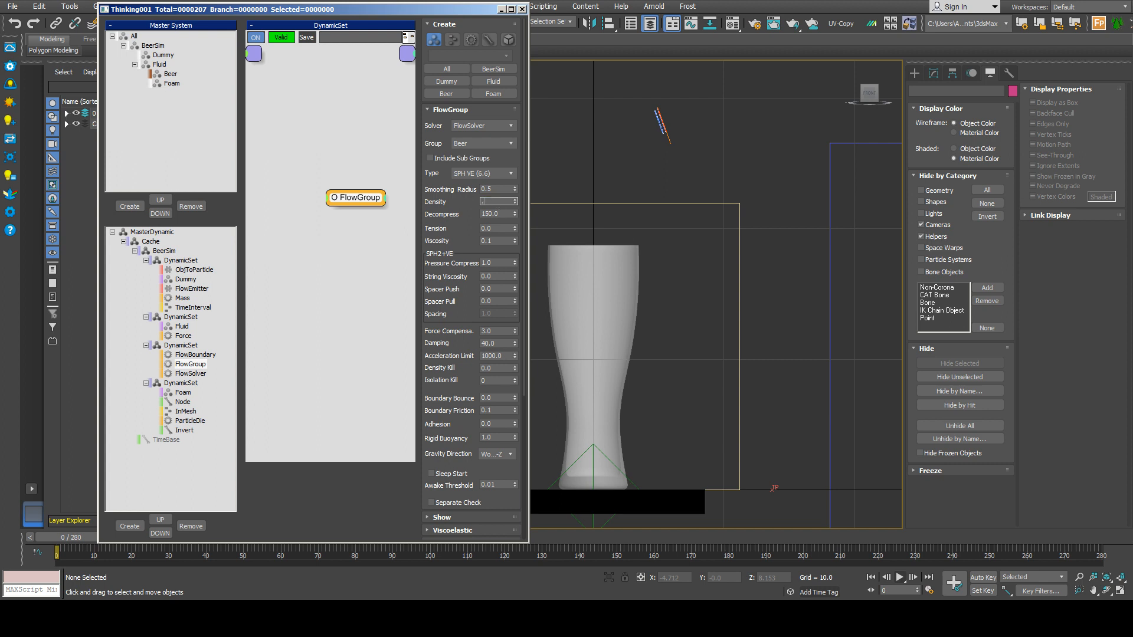
pyautogui.write('0.5')
pyautogui.press('Return')
pyautogui.click(496, 188)
pyautogui.write('.2')
pyautogui.press('Return')
pyautogui.write('.1')
pyautogui.press('Return')
# - Play the simulation to about frame 25, then try a Smoothing Radius of 0.2 and set it to 0.3
pyautogui.click(899, 578)
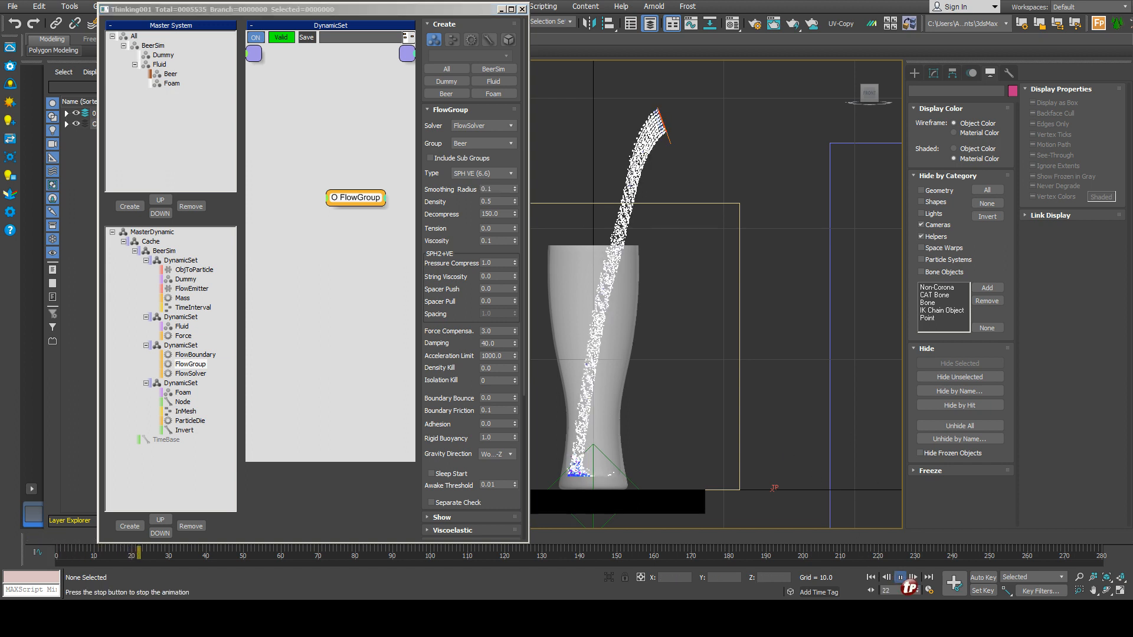
pyautogui.click(495, 189)
pyautogui.write('.2')
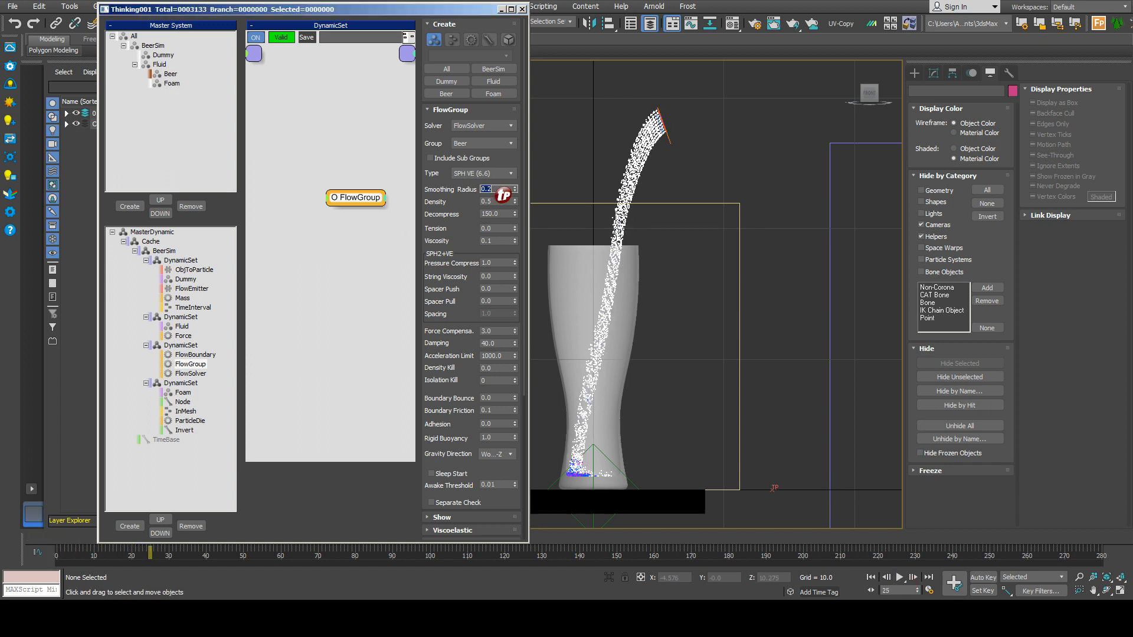
pyautogui.press('Return')
pyautogui.write('.3')
pyautogui.press('Return')
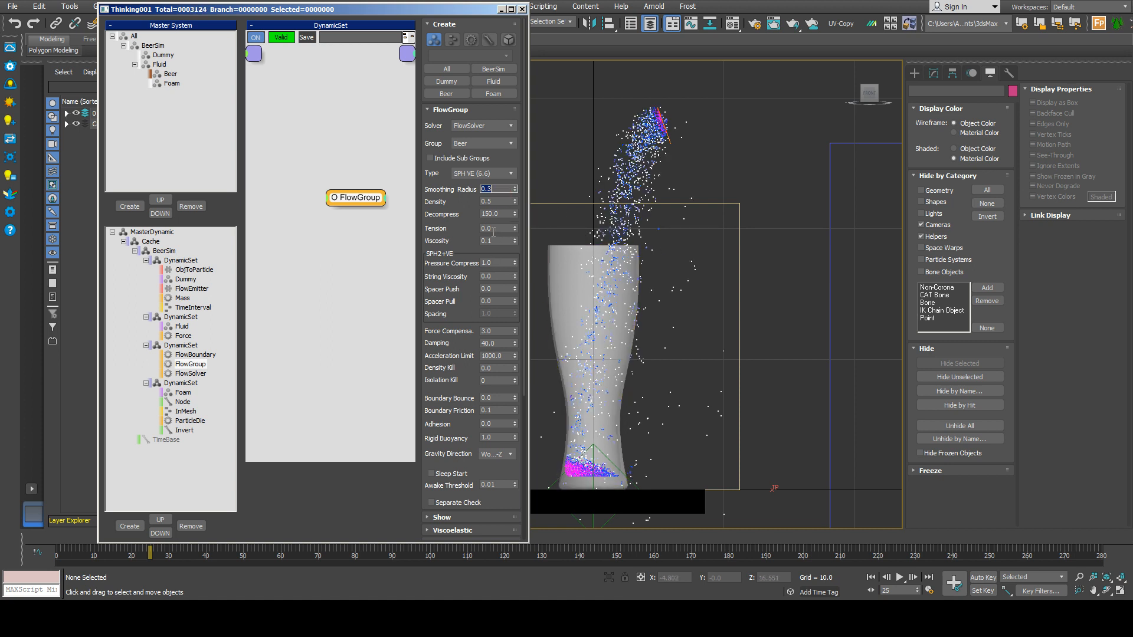
# - Set the Beer FlowGroup's Tension to 5 and its Density to 1
pyautogui.click(496, 228)
pyautogui.write('5')
pyautogui.press('Return')
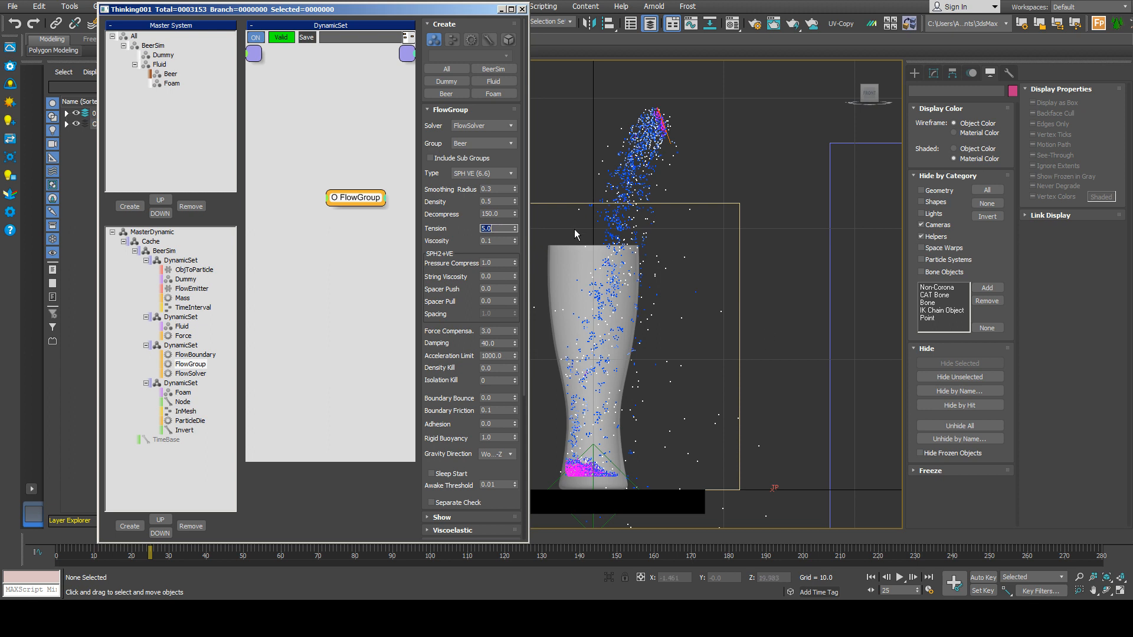
pyautogui.click(495, 201)
pyautogui.write('1')
pyautogui.press('Return')
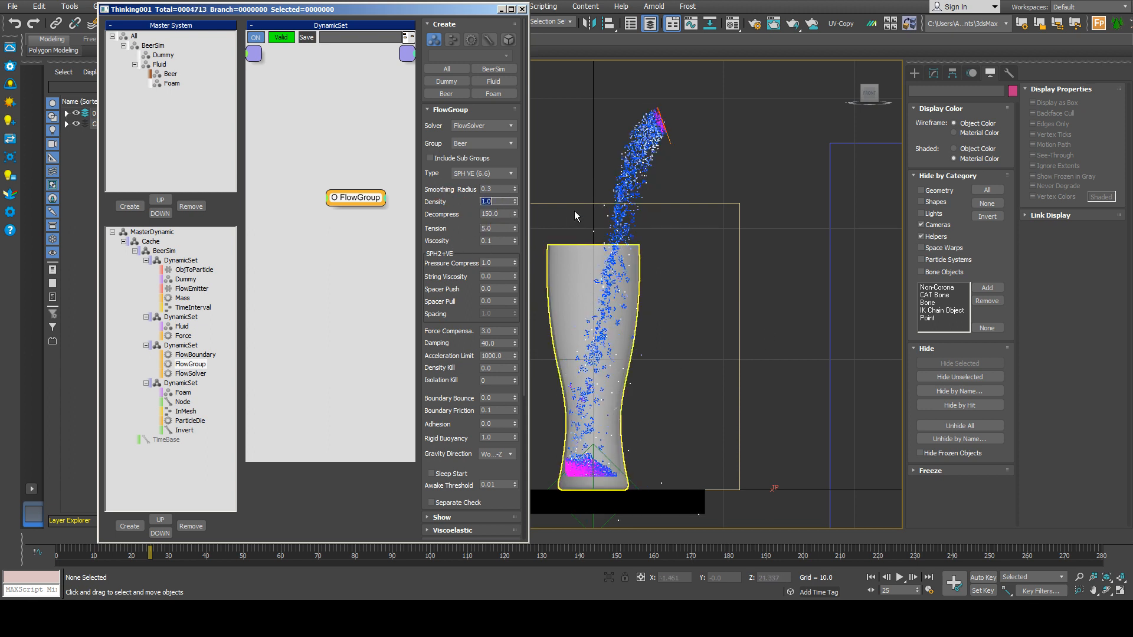
# - Center the glass and pouring stream in view and play the simulation on to about frame 104
pyautogui.moveTo(584, 252); pyautogui.dragTo(630, 220, button='middle')
pyautogui.moveTo(536, 238); pyautogui.dragTo(641, 235, button='middle')
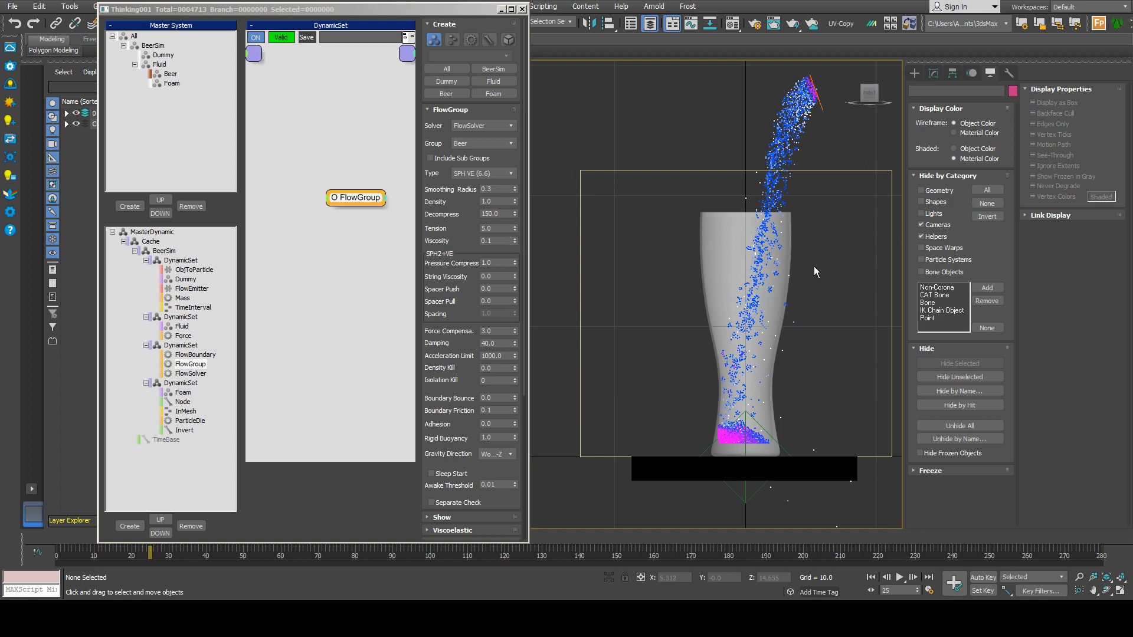
pyautogui.moveTo(761, 277); pyautogui.dragTo(647, 278, button='middle')
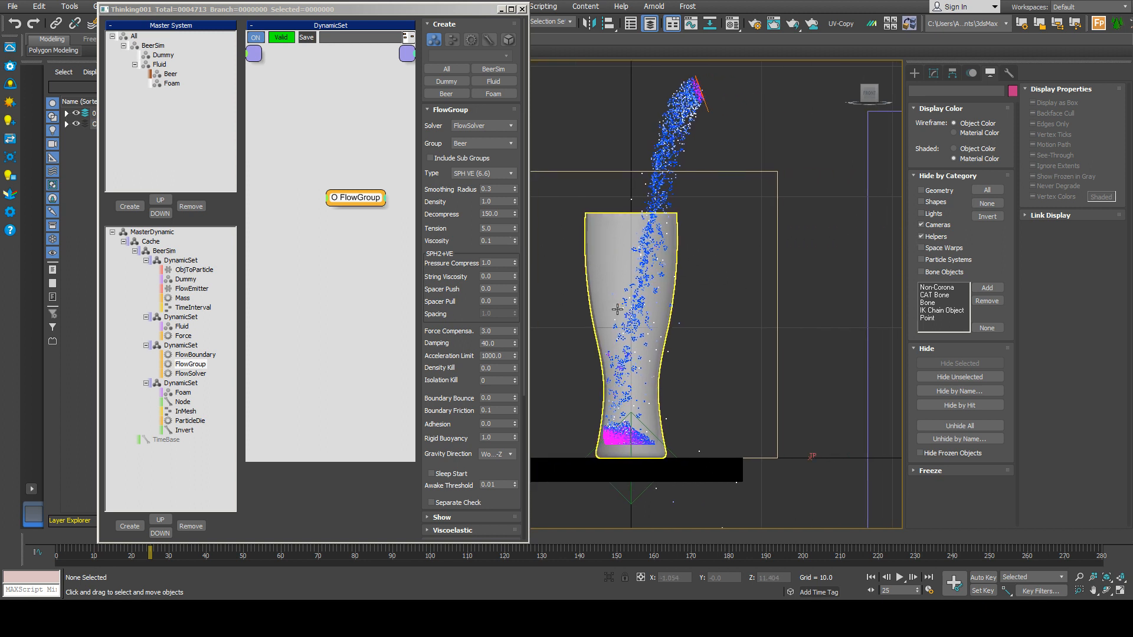
pyautogui.click(501, 198)
pyautogui.click(460, 217)
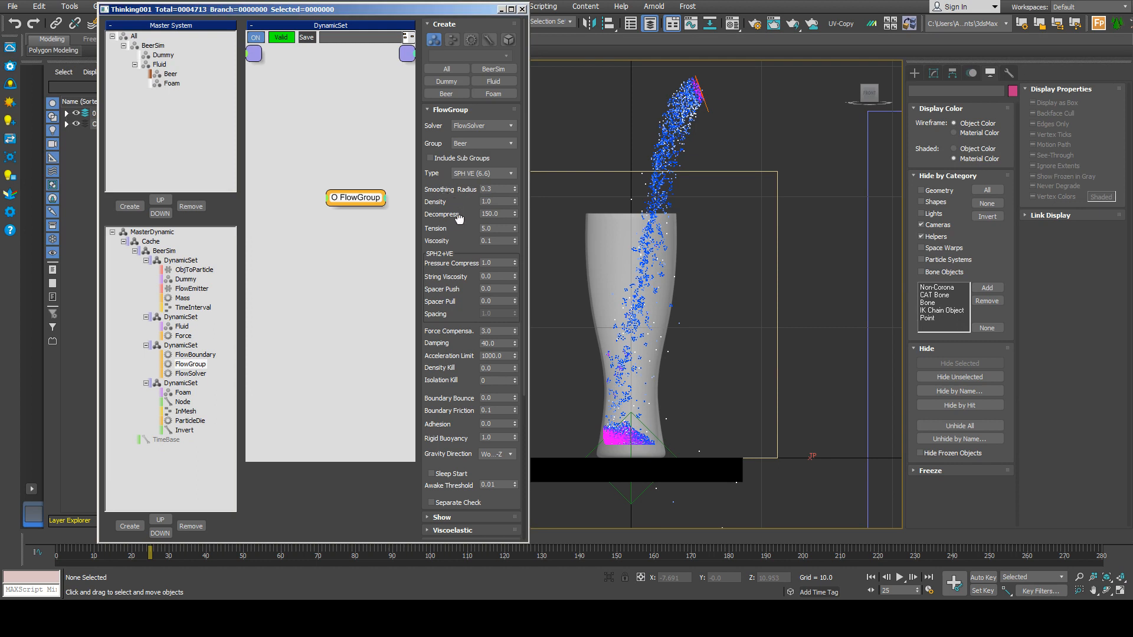
pyautogui.moveTo(529, 197); pyautogui.dragTo(524, 236, button='middle')
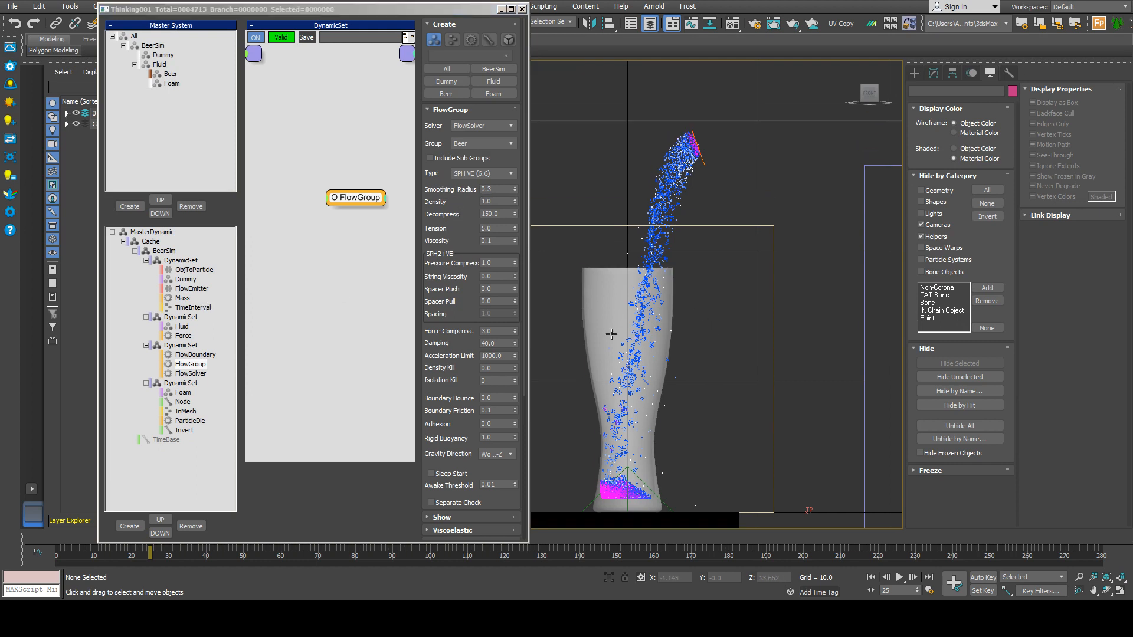
pyautogui.click(900, 578)
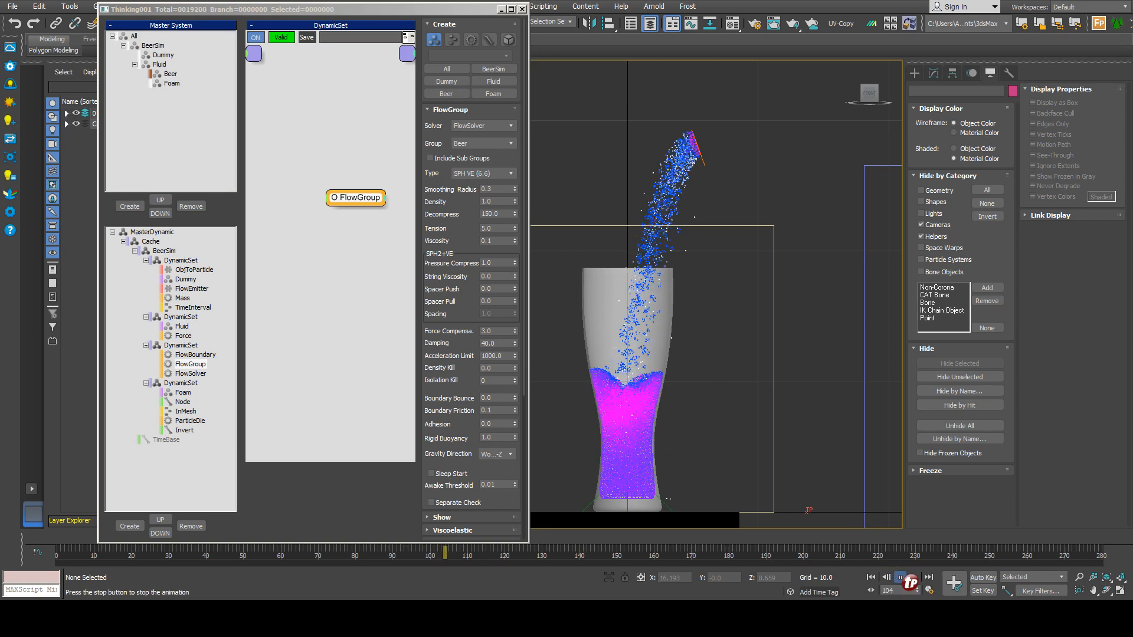
# - Restart from frame 0 with the Beer FlowGroup's Density at 10.5 and Smoothing Radius at 0.5, playing to frame 17
pyautogui.click(871, 577)
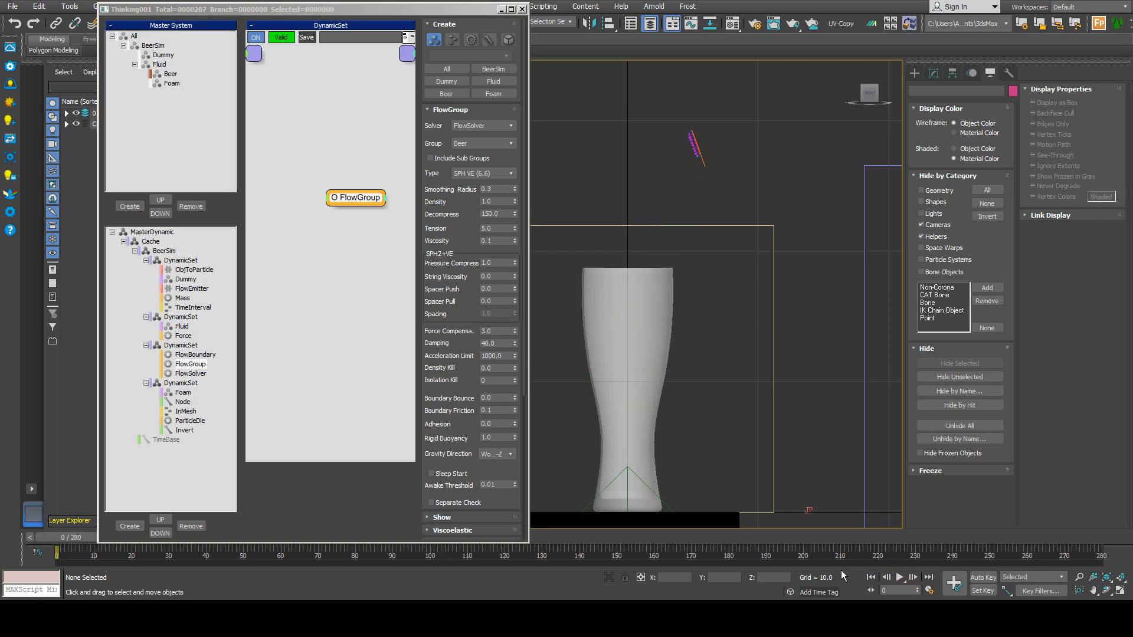
pyautogui.click(492, 203)
pyautogui.press('Return')
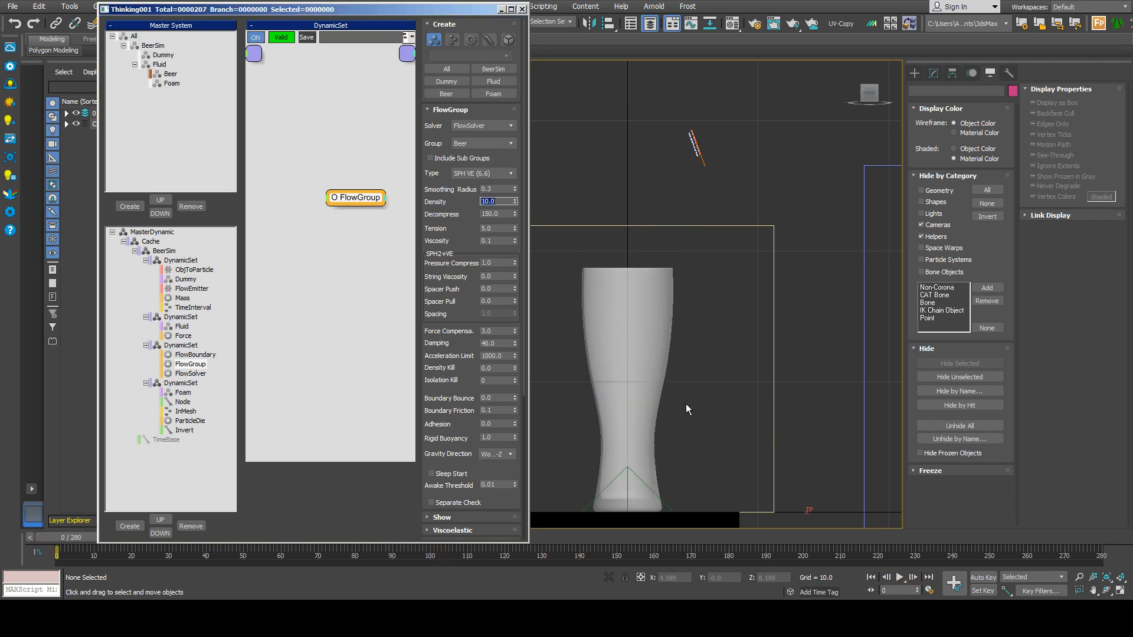
pyautogui.write('10.5')
pyautogui.click(497, 188)
pyautogui.click(900, 577)
pyautogui.click(900, 578)
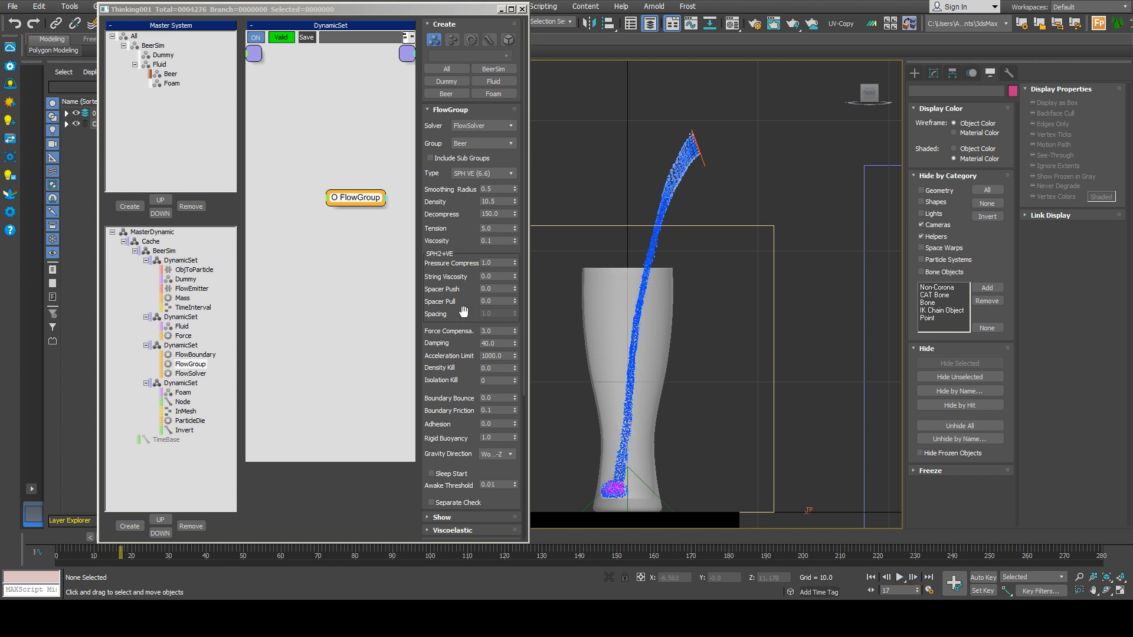
# - Set the particle Mass to 0.2 and replay the simulation from the start to frame 13
pyautogui.click(188, 301)
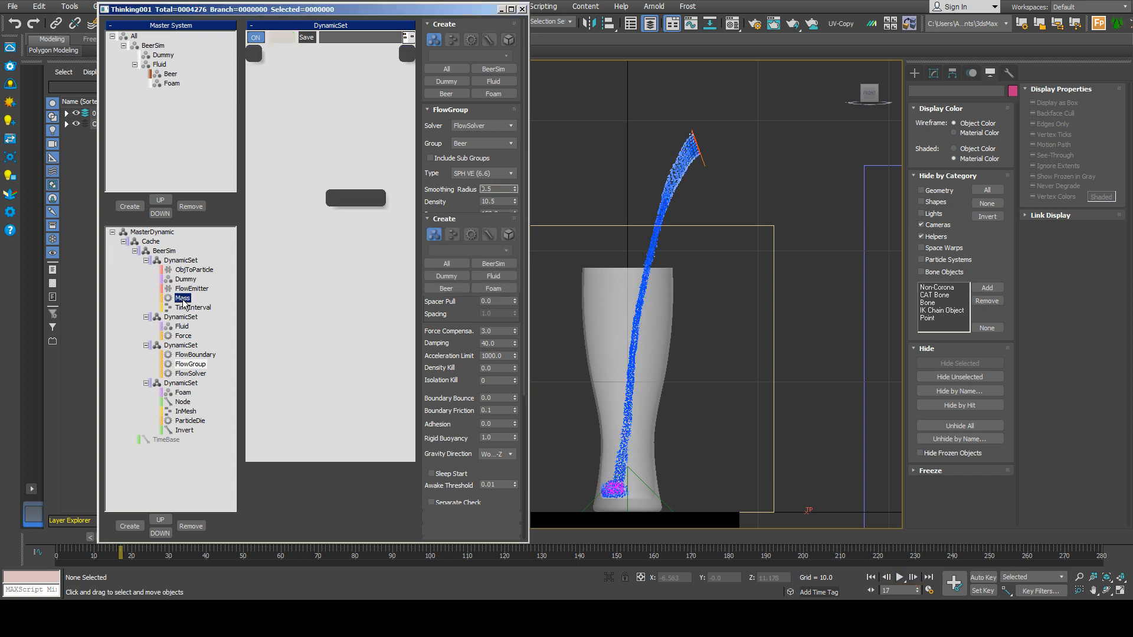
pyautogui.click(488, 123)
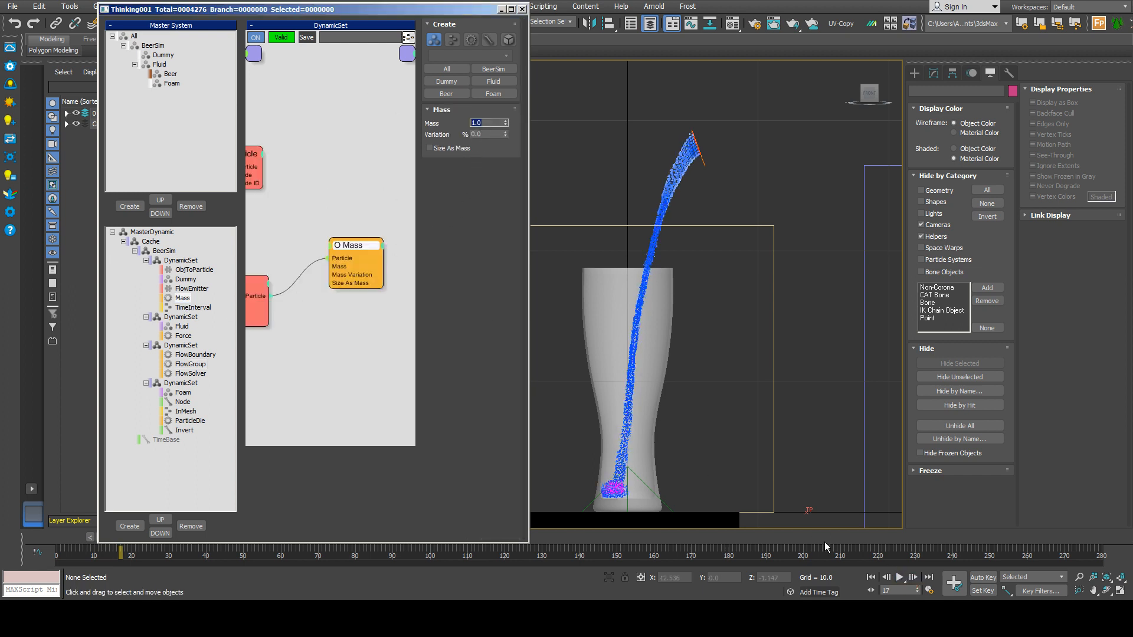
pyautogui.write('0.2')
pyautogui.click(870, 577)
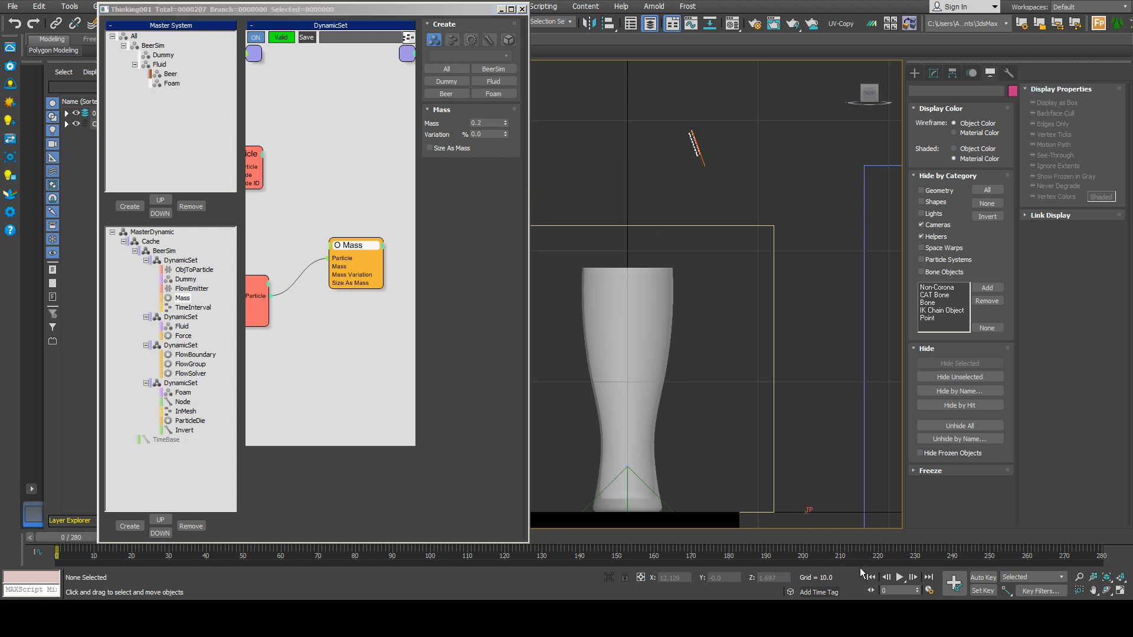
pyautogui.click(186, 364)
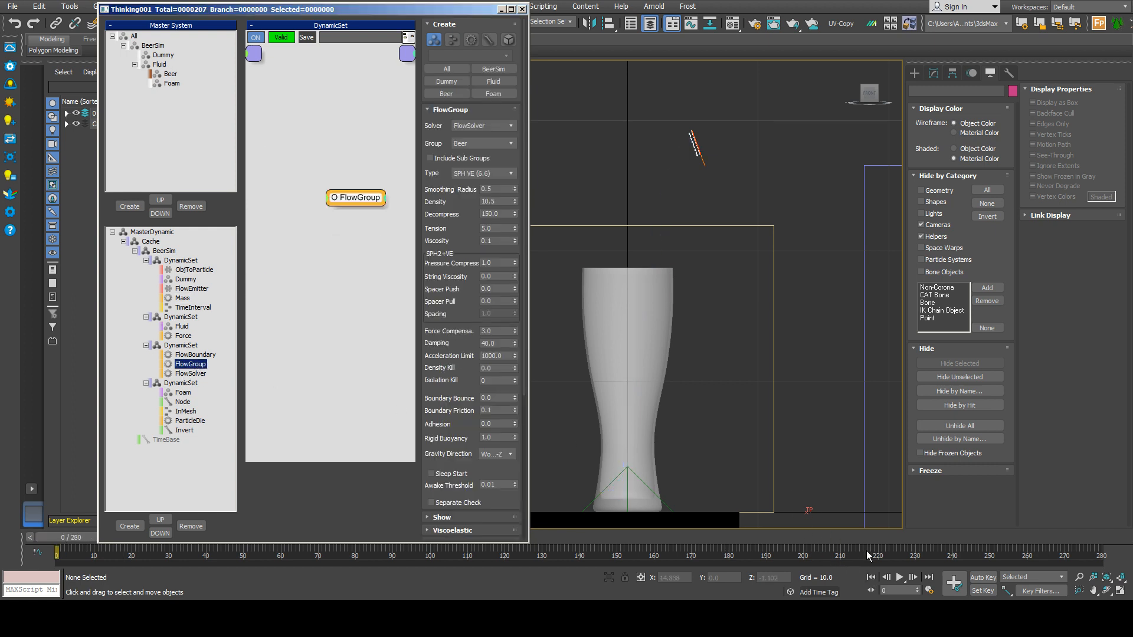
pyautogui.click(899, 577)
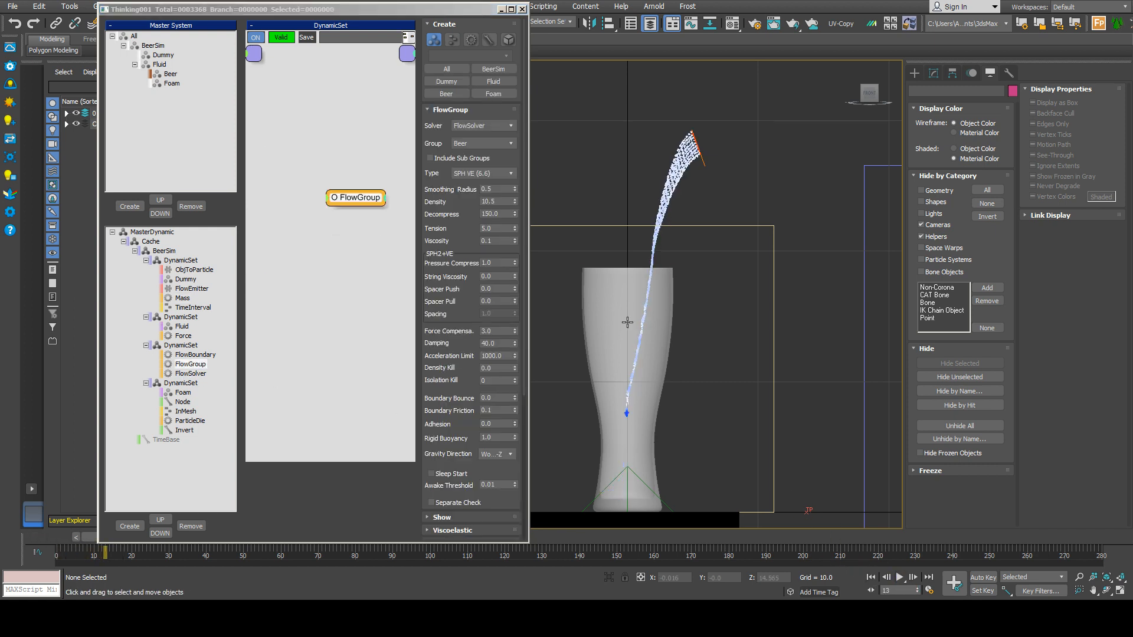
pyautogui.click(639, 274)
# - Set the Beer FlowGroup's Tension to 1 and play the simulation on to frame 19
pyautogui.moveTo(494, 229); pyautogui.dragTo(328, 211)
pyautogui.write('1')
pyautogui.press('Return')
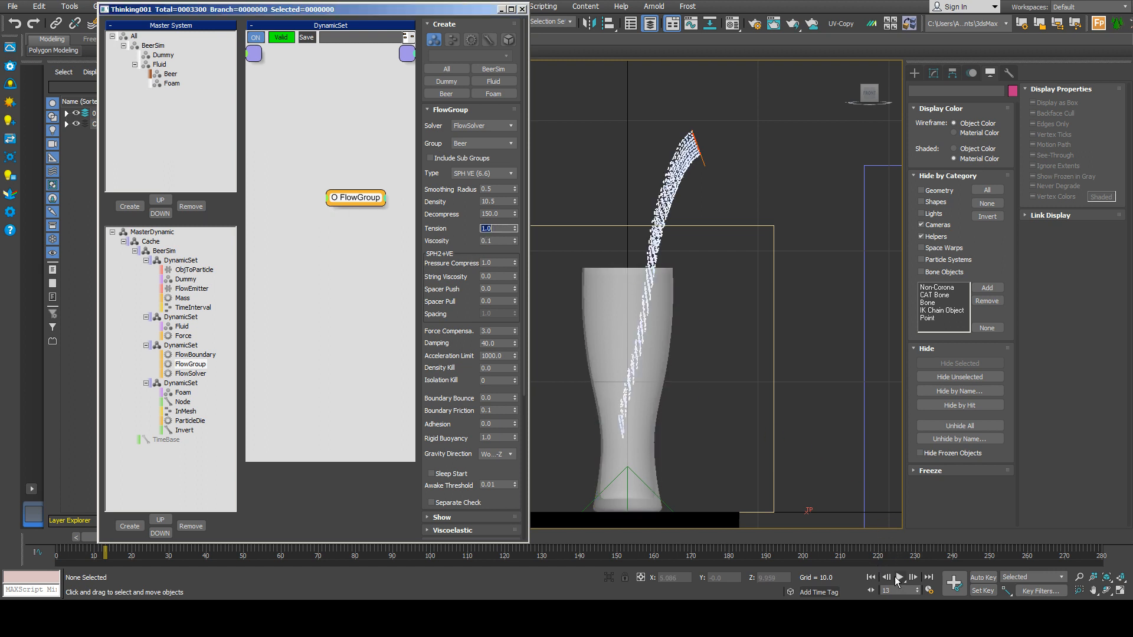
pyautogui.click(898, 577)
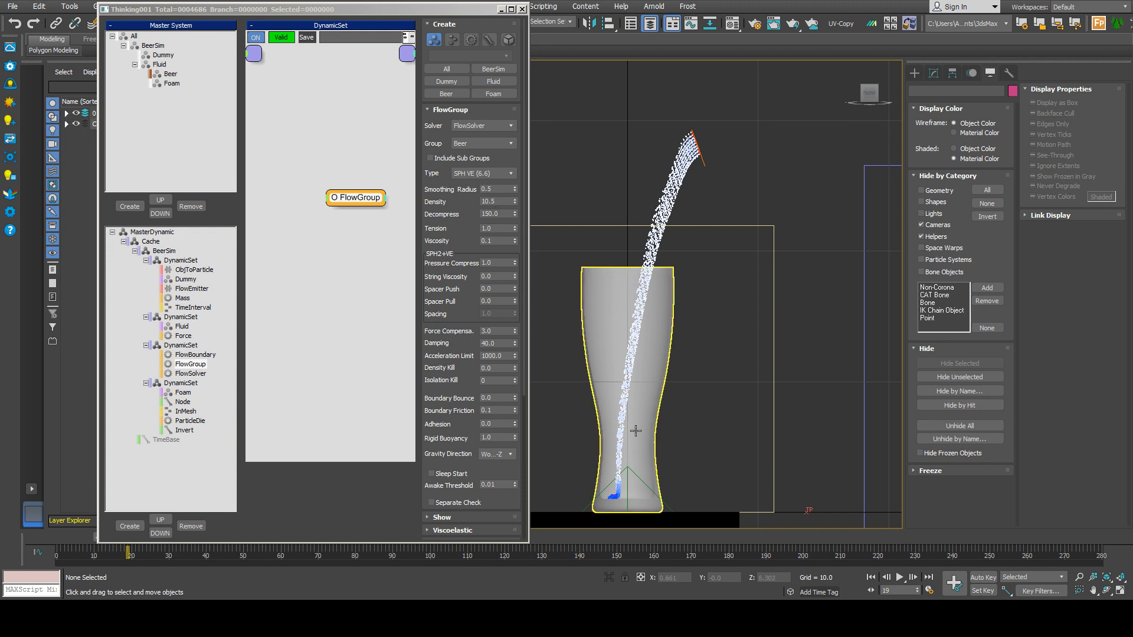
# - Try Density values of 0.2 and 0.5 on the Beer FlowGroup, then set it back to 0.2
pyautogui.doubleClick(490, 201)
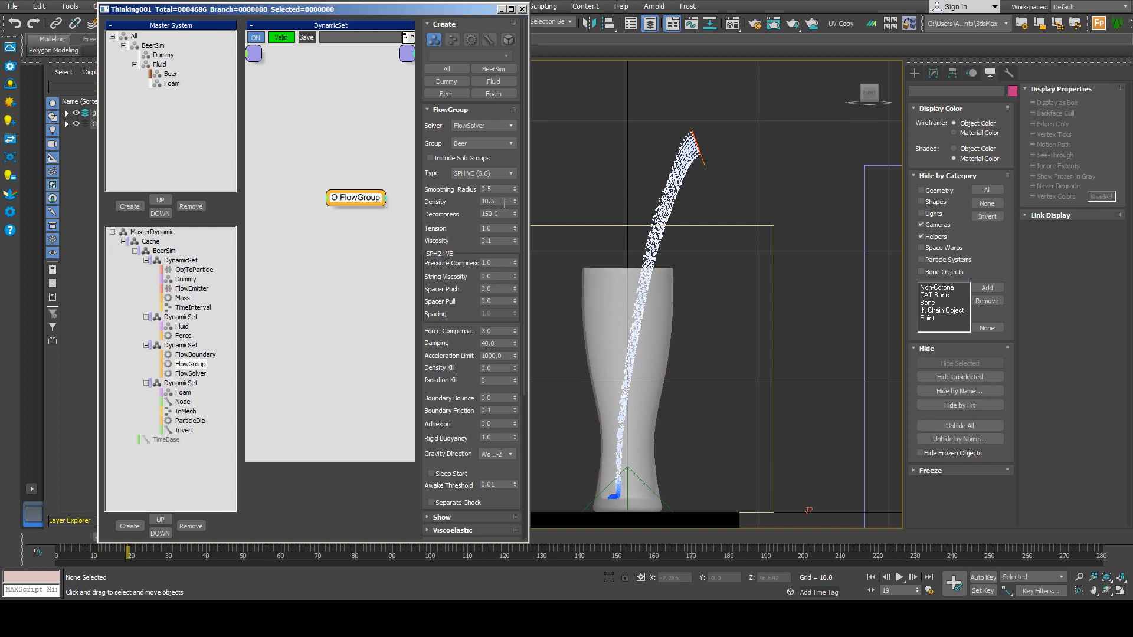
pyautogui.write('0.2')
pyautogui.press('Return')
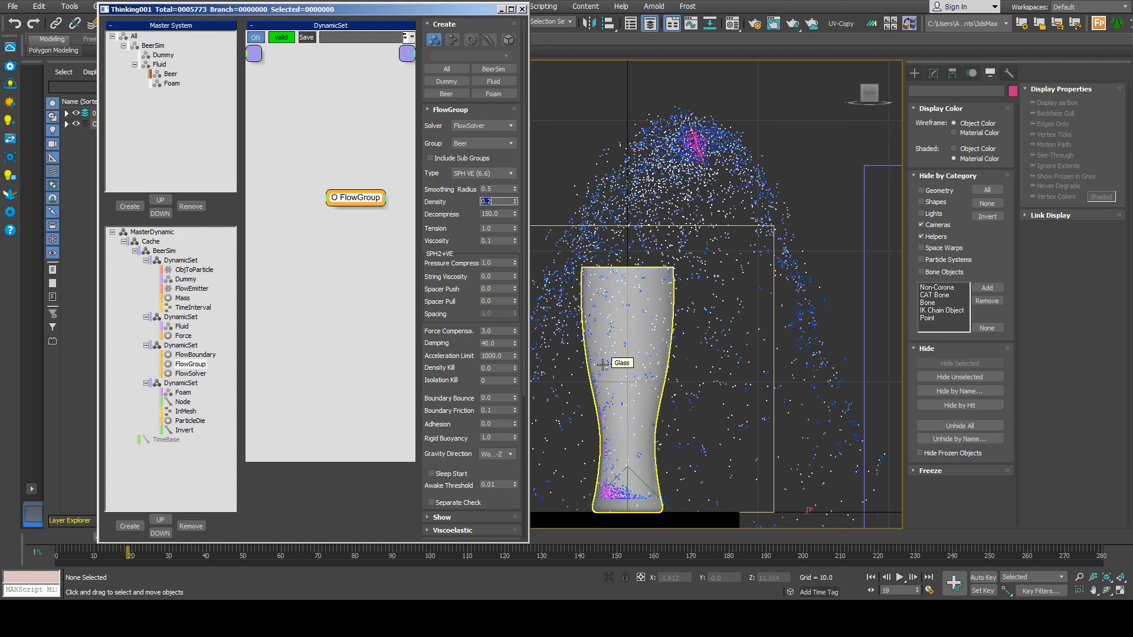
pyautogui.write('0.5')
pyautogui.press('Return')
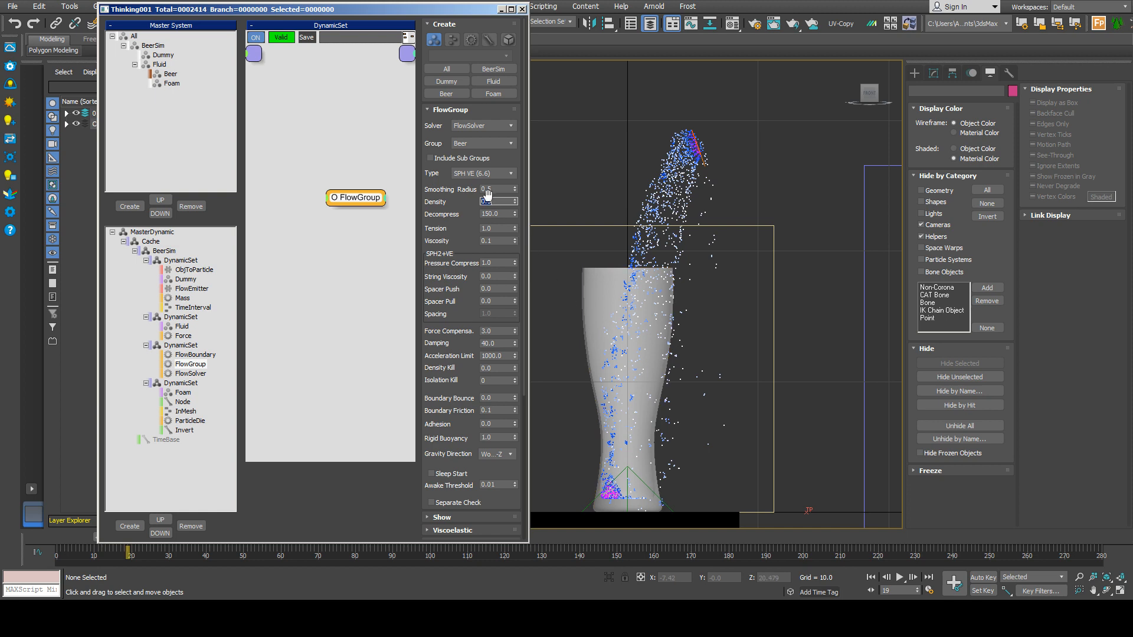
pyautogui.write('0.2')
pyautogui.press('Return')
# - Try a Smoothing Radius of 0.2 on the Beer FlowGroup, then set it to 0.25
pyautogui.click(500, 188)
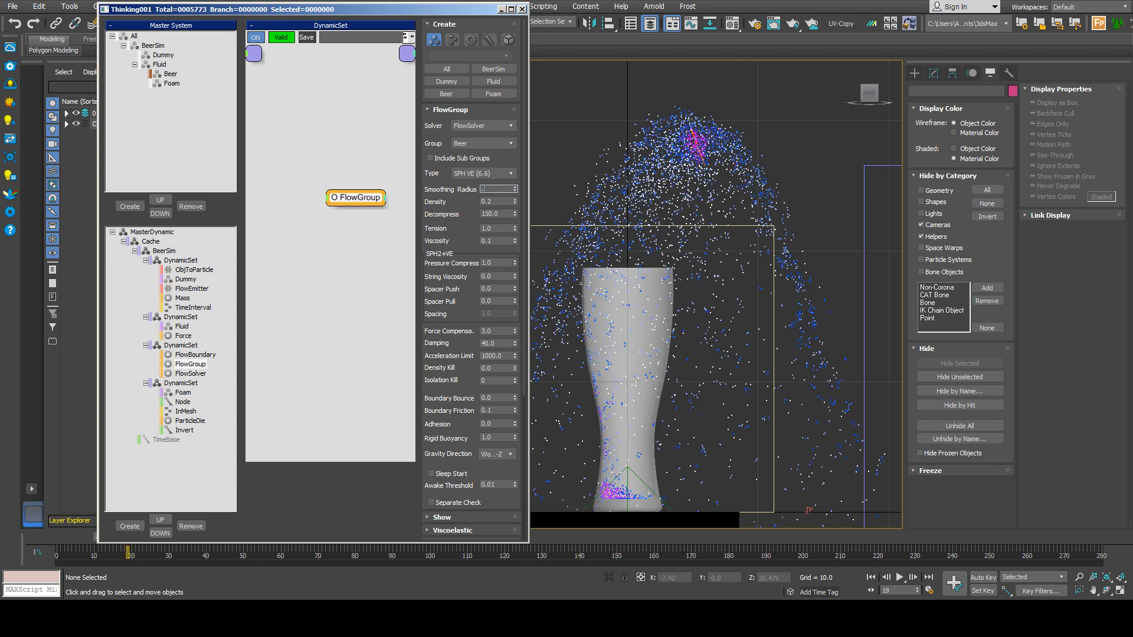
pyautogui.write('0.2')
pyautogui.press('Return')
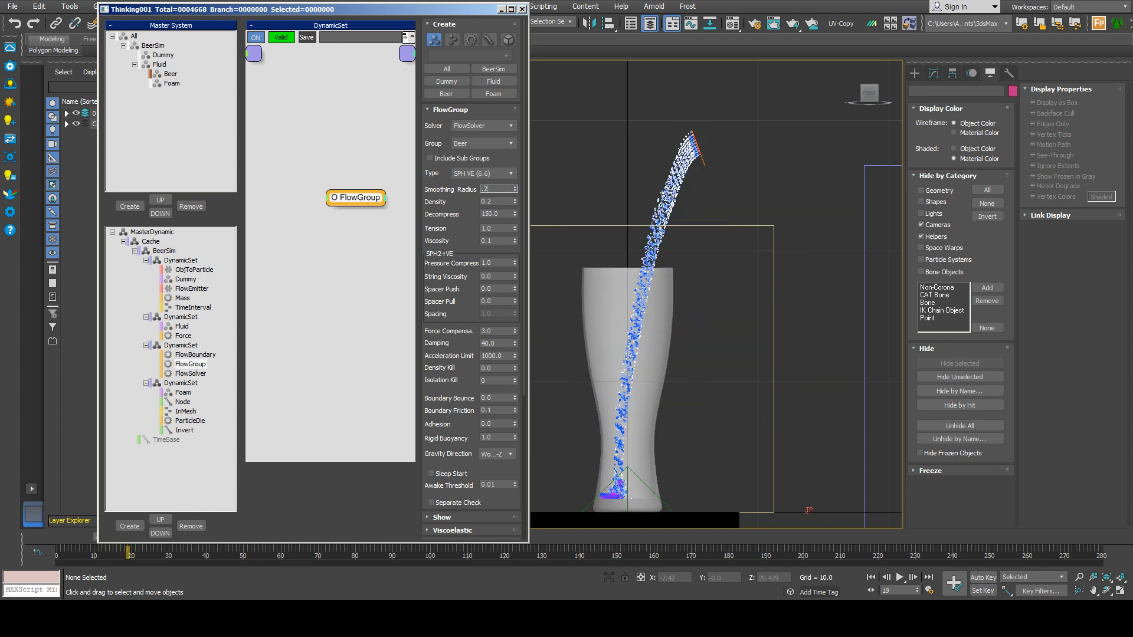
pyautogui.write('5')
pyautogui.press('Return')
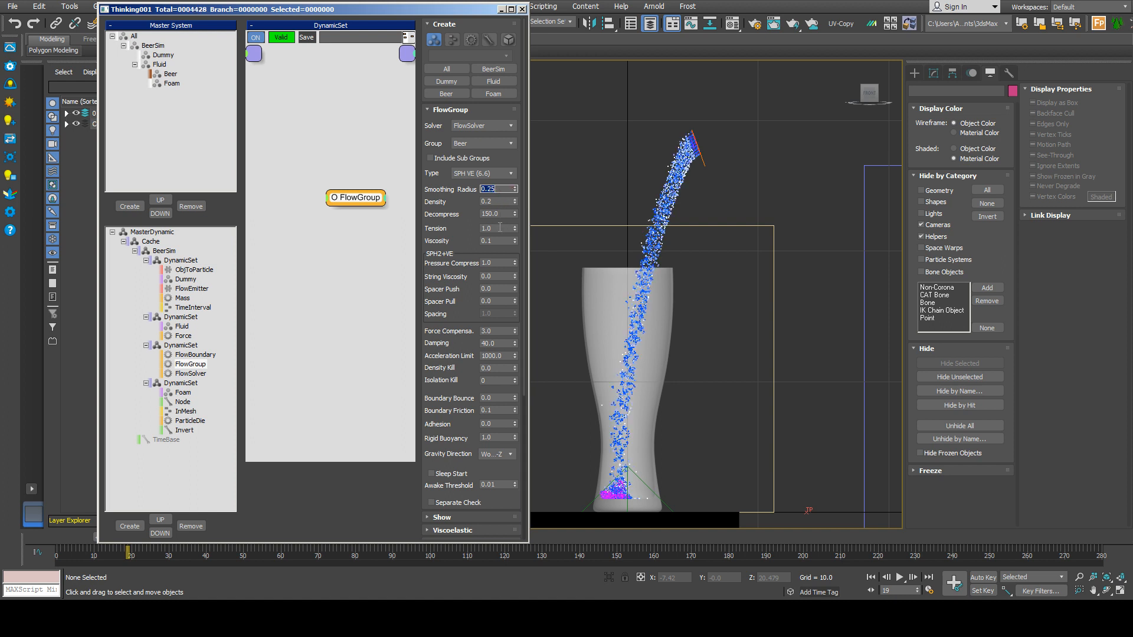
# - Set the Beer FlowGroup's Tension to 5
pyautogui.doubleClick(499, 228)
pyautogui.write('5')
pyautogui.press('Return')
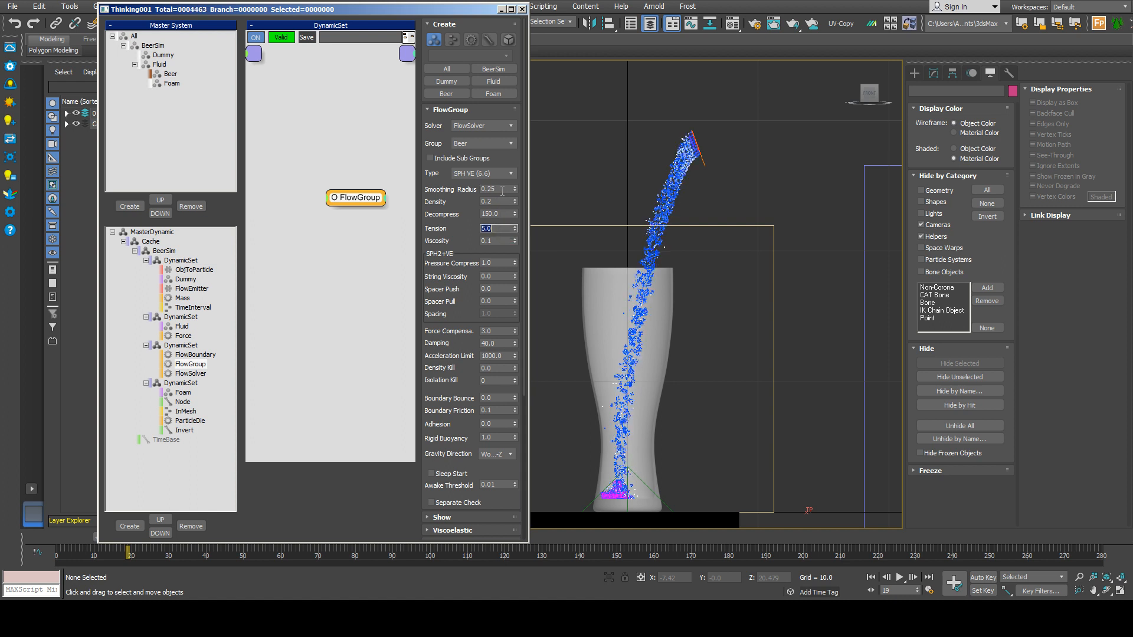
# - Try a Smoothing Radius of 0.3 on the Beer FlowGroup, then set it to 0.2
pyautogui.doubleClick(503, 189)
pyautogui.write('0.3')
pyautogui.press('Return')
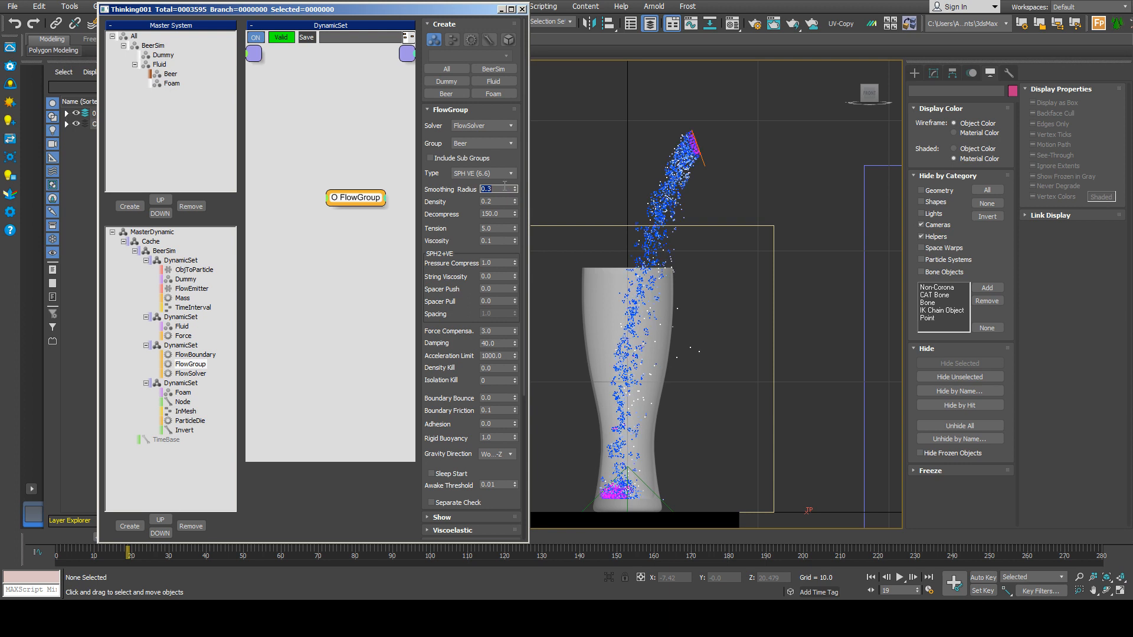
pyautogui.write('.2')
pyautogui.press('Return')
# - Set the Beer FlowGroup's Density to 0.3 and play the simulation on to about frame 38
pyautogui.doubleClick(499, 202)
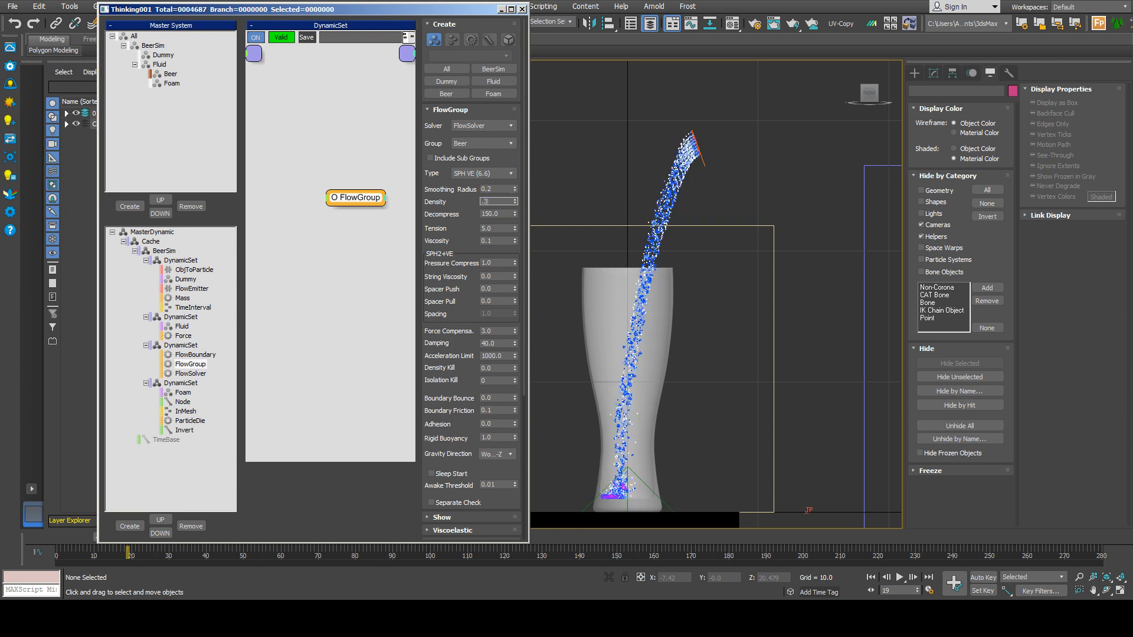
pyautogui.write('.3')
pyautogui.press('Return')
pyautogui.click(183, 298)
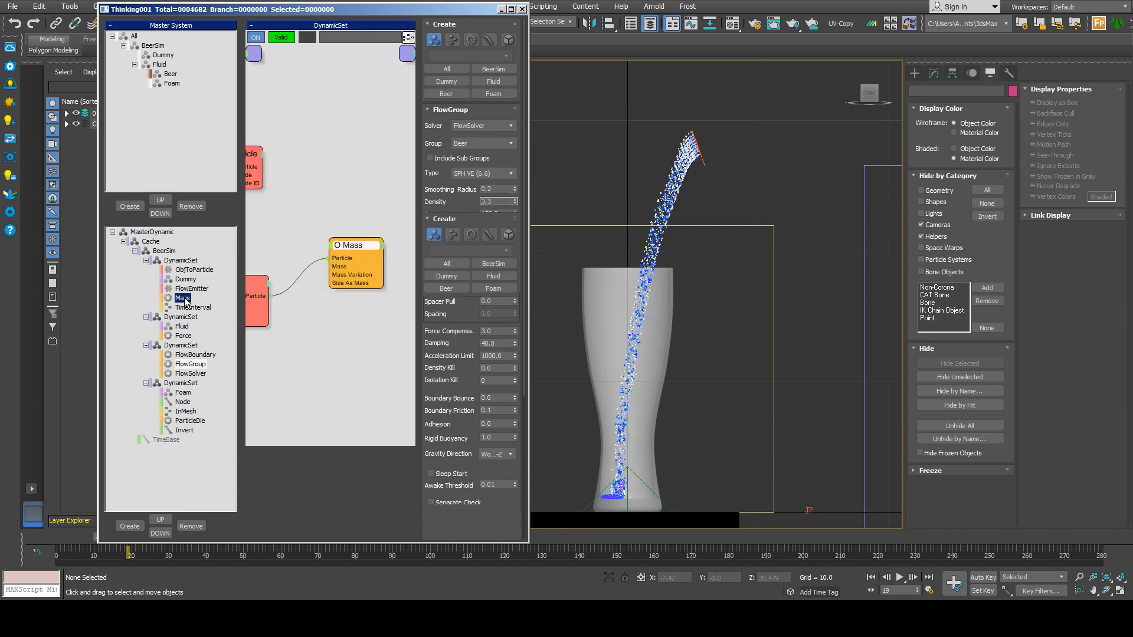
pyautogui.click(188, 364)
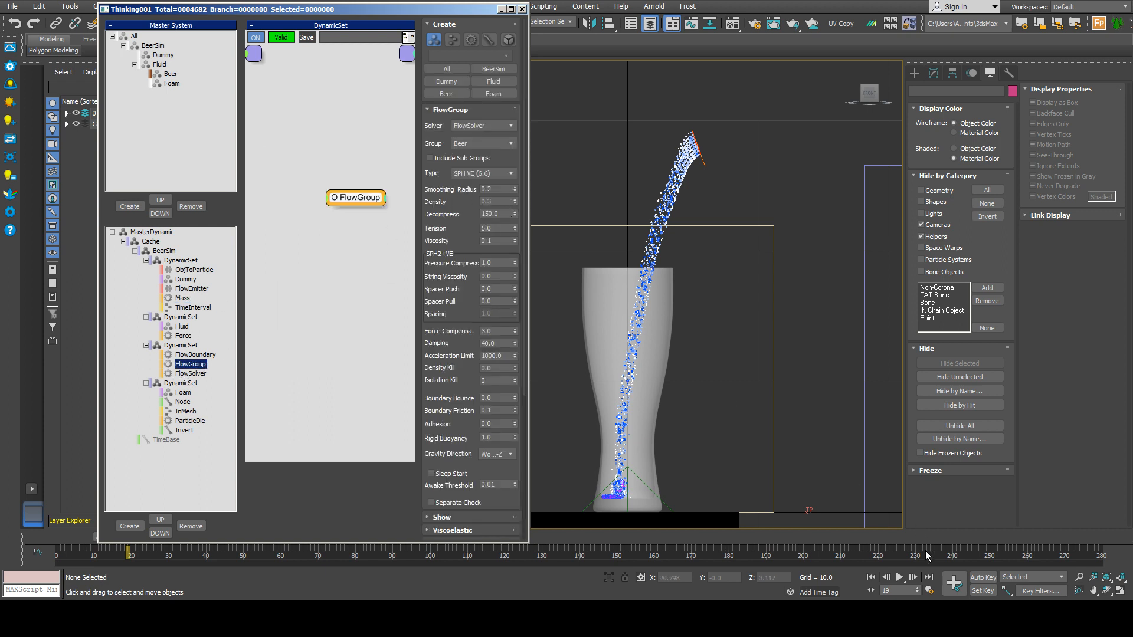
pyautogui.click(901, 577)
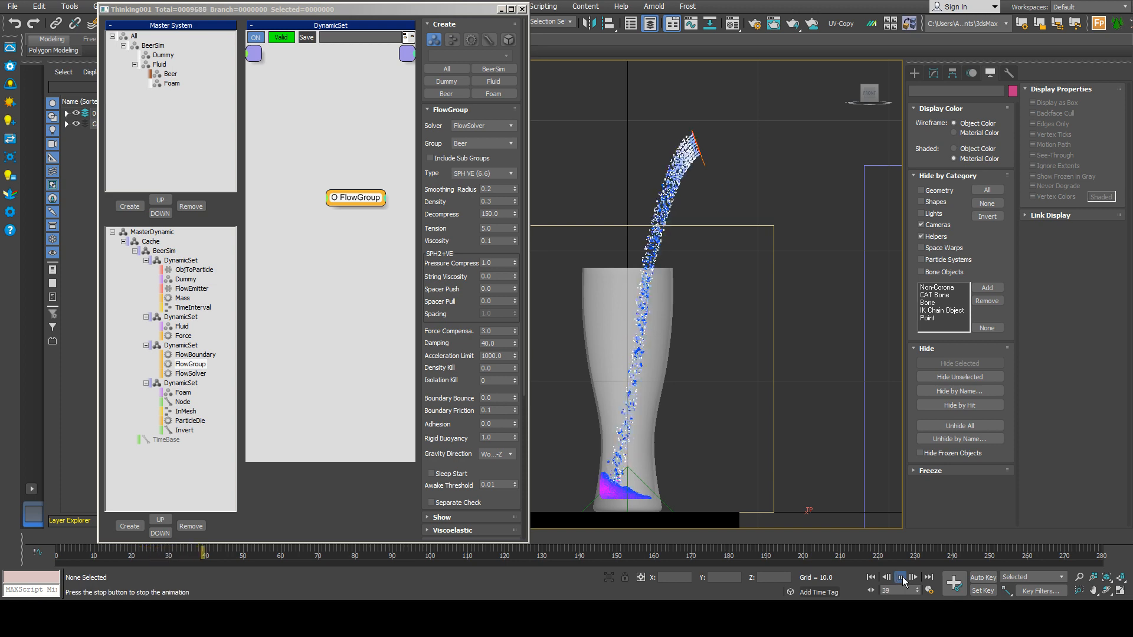
pyautogui.click(900, 578)
# - Return to frame 0, set the Beer FlowGroup's Density to 2 and play the simulation to frame 21
pyautogui.click(871, 577)
pyautogui.moveTo(502, 203); pyautogui.dragTo(360, 192)
pyautogui.write('2')
pyautogui.click(899, 577)
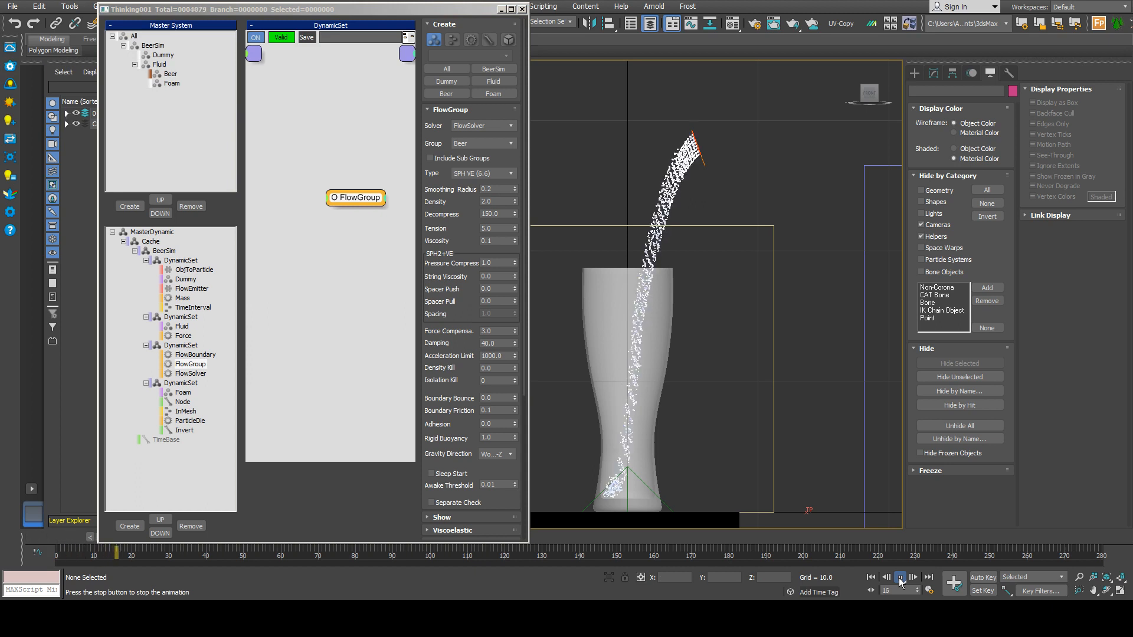
pyautogui.click(900, 580)
# - Set the Beer FlowGroup's Smoothing Radius to 0.5 and play the simulation on to frame 38
pyautogui.moveTo(498, 189); pyautogui.dragTo(440, 210)
pyautogui.write('0.5')
pyautogui.press('Return')
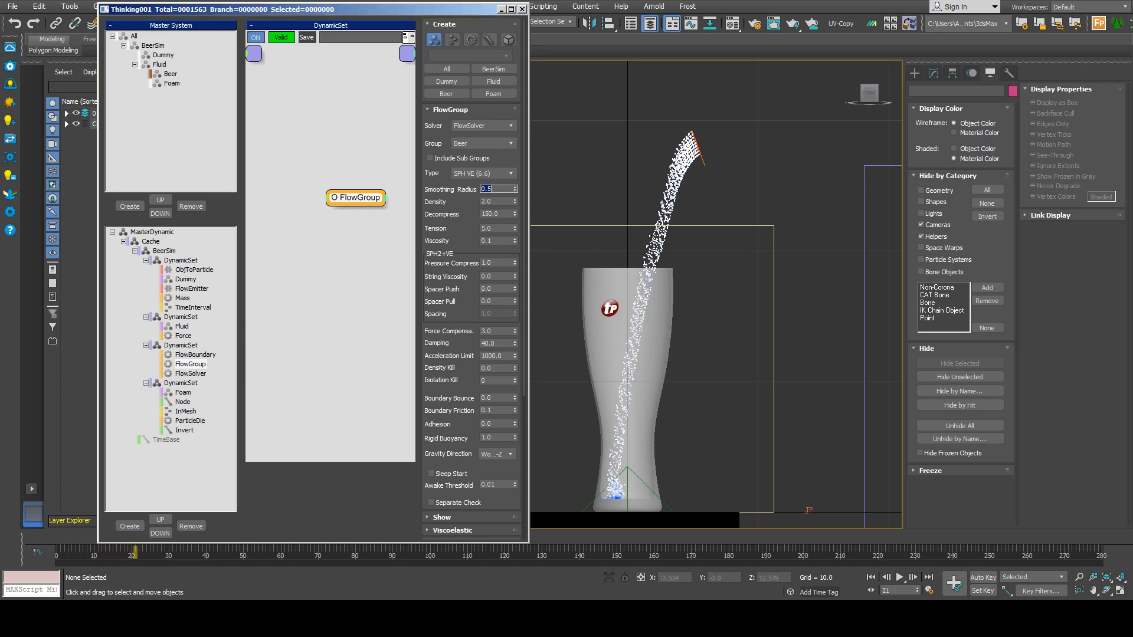
pyautogui.click(899, 576)
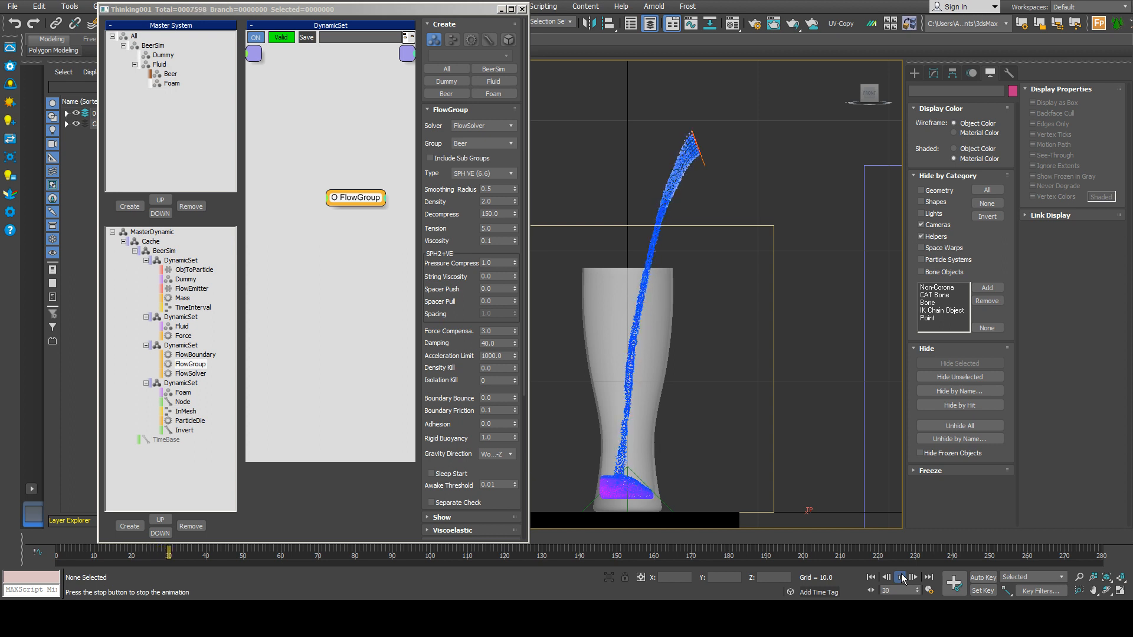
pyautogui.click(900, 578)
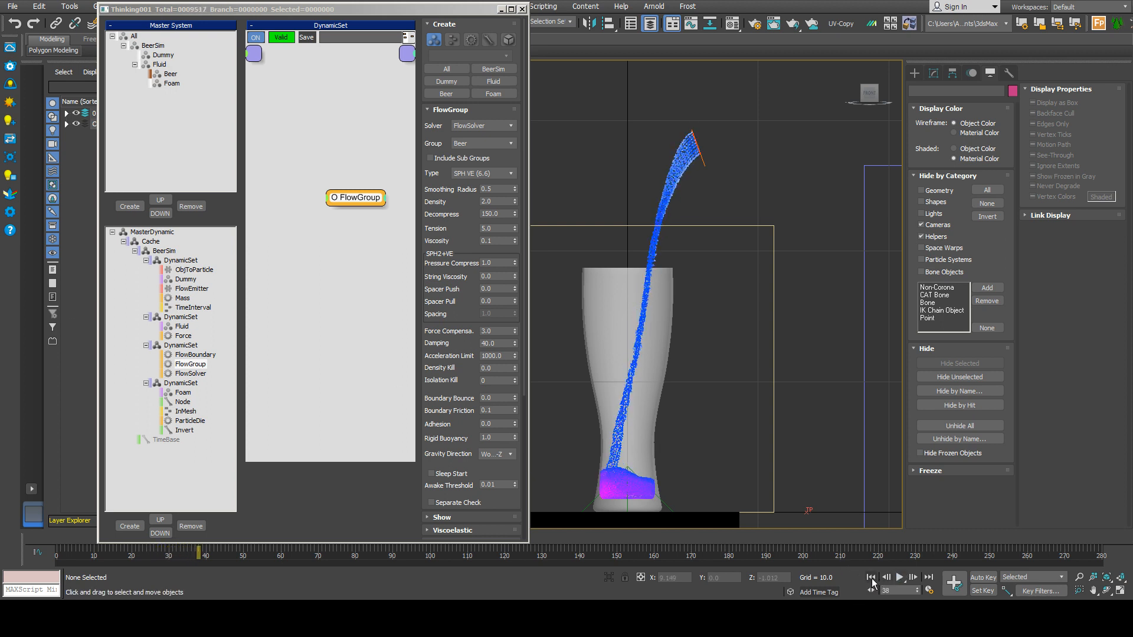
# - Return to frame 0 and set the particle Mass to 10
pyautogui.click(871, 578)
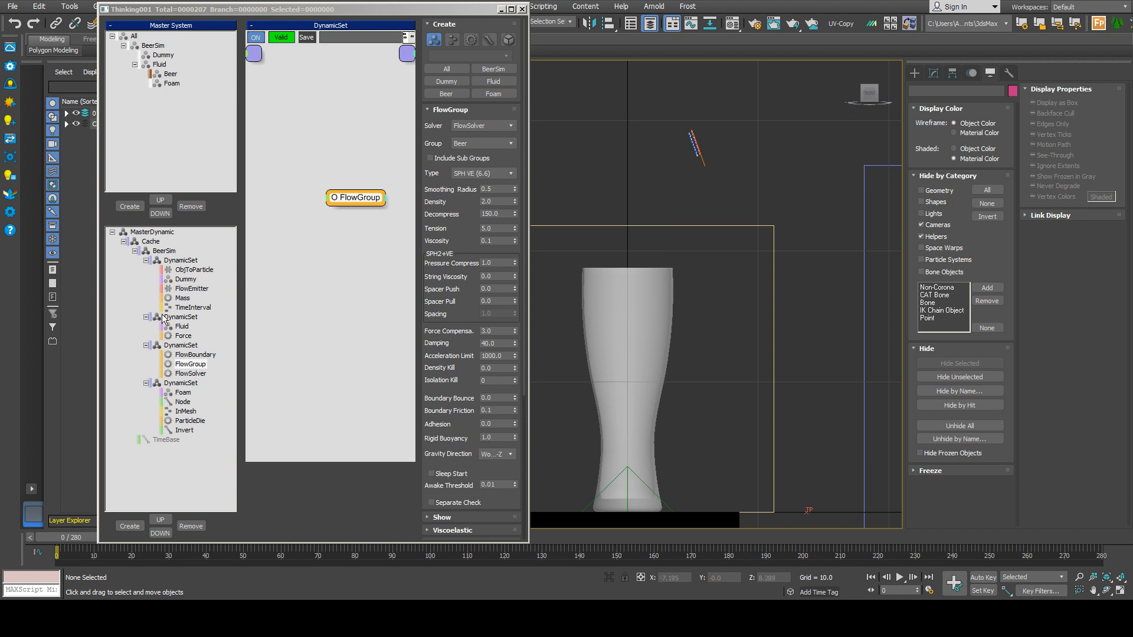
pyautogui.click(182, 298)
pyautogui.doubleClick(498, 122)
pyautogui.write('10')
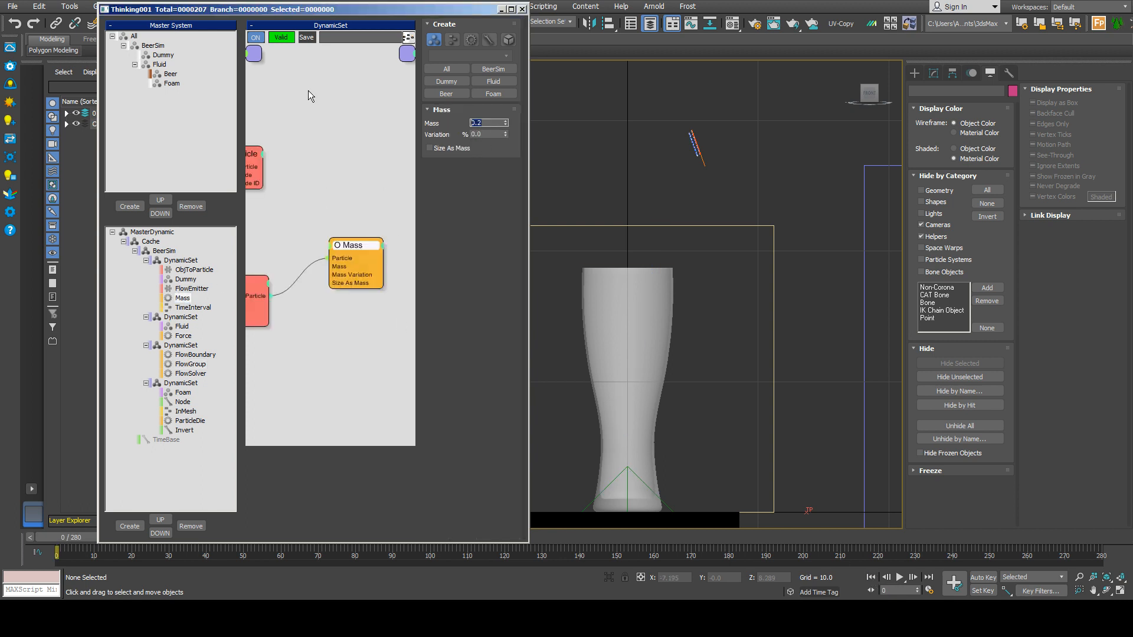
pyautogui.press('Return')
# - Set the Beer FlowGroup's Density to 100 and play the simulation to about frame 47
pyautogui.click(190, 364)
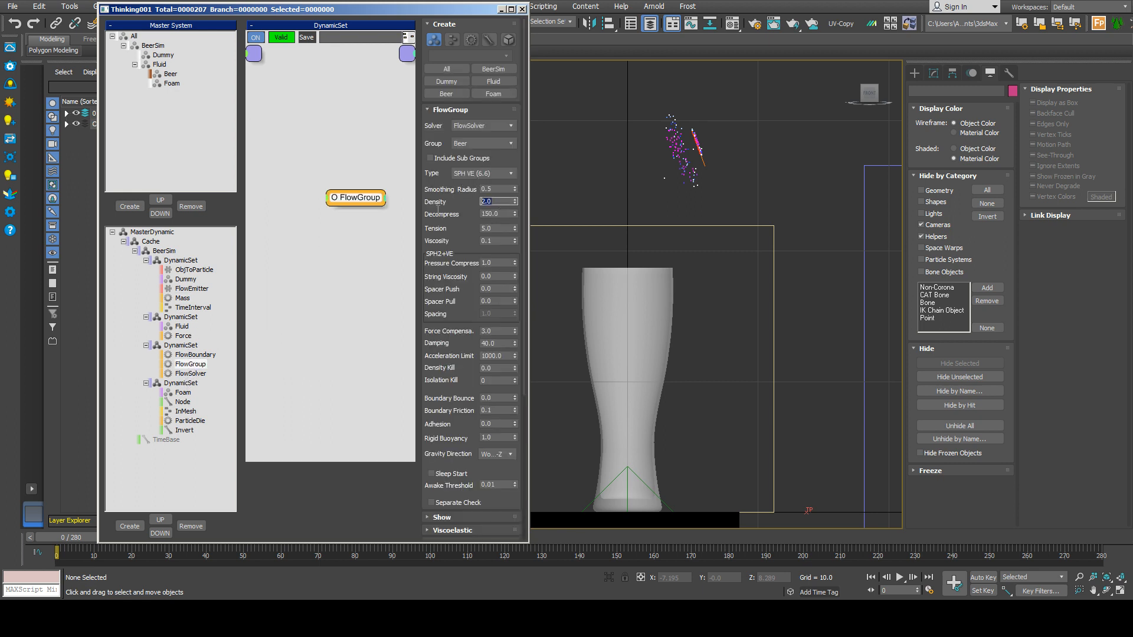
pyautogui.press('Return')
pyautogui.click(899, 577)
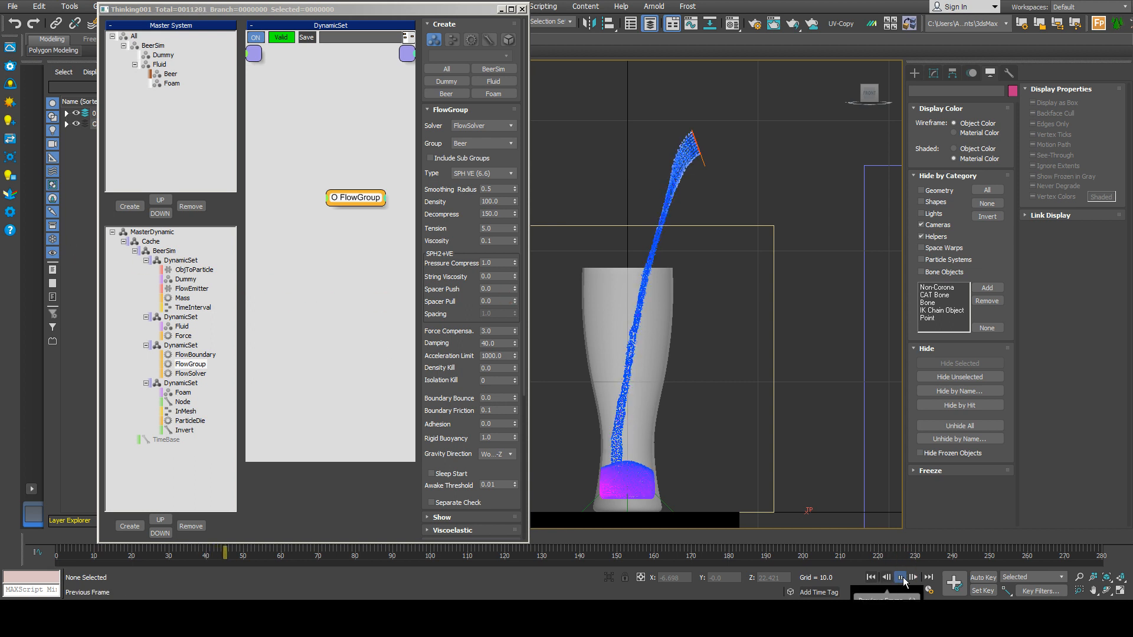
# - Return to frame 0 and set the particle Mass to 1
pyautogui.click(872, 580)
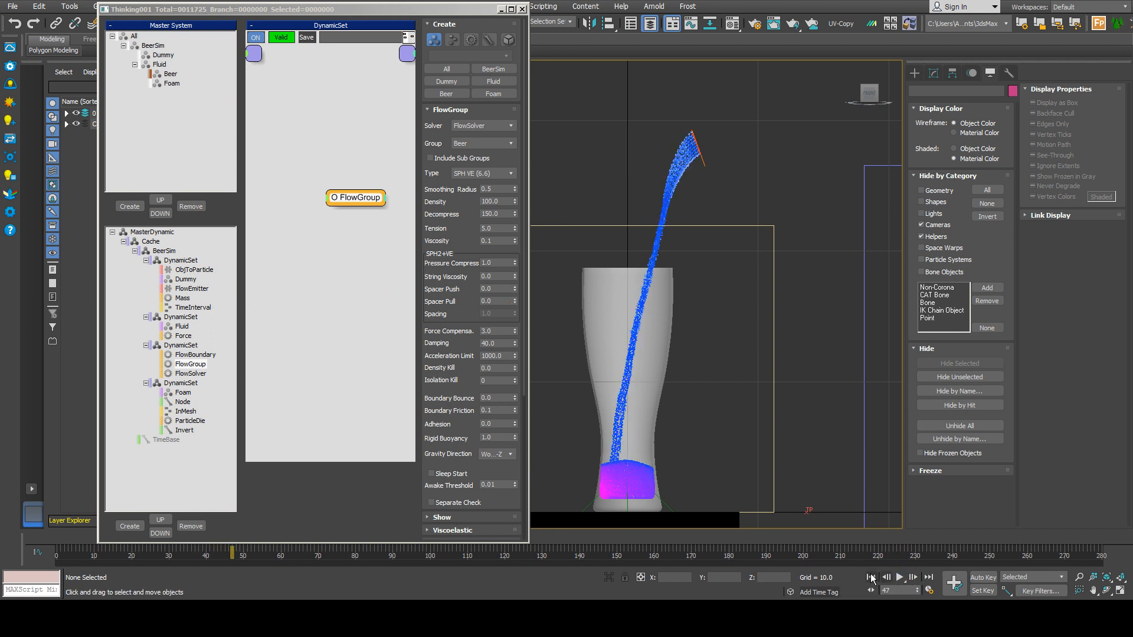
pyautogui.click(183, 298)
pyautogui.doubleClick(492, 123)
pyautogui.write('1')
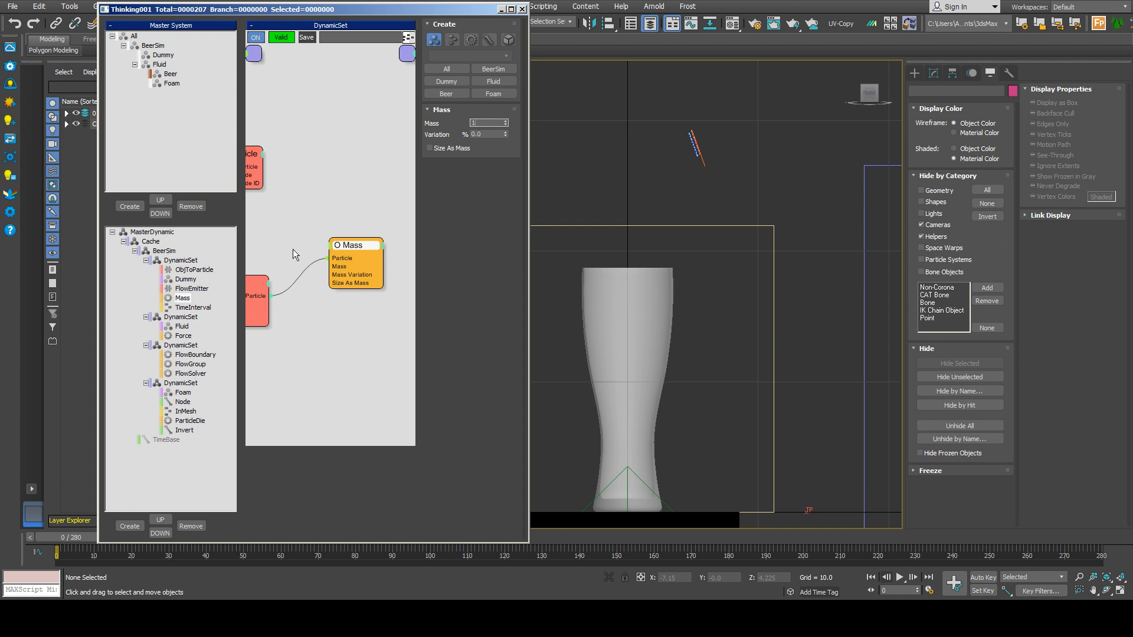
# - Set the Beer FlowGroup's Density to 10.5 and play the simulation to about frame 30
pyautogui.click(194, 354)
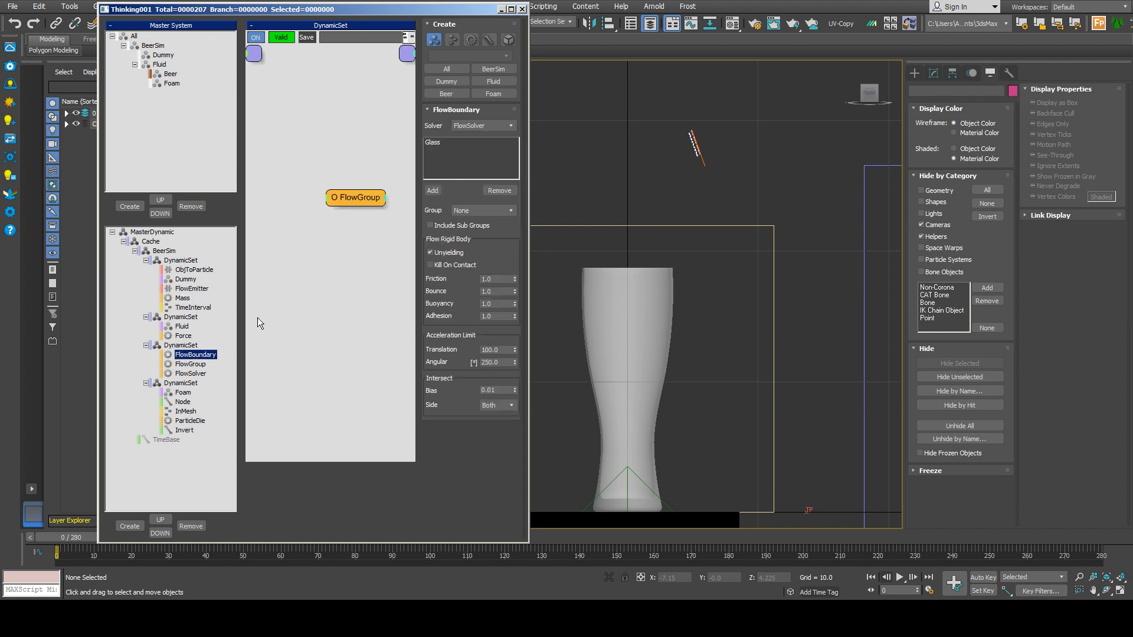
pyautogui.click(190, 364)
pyautogui.doubleClick(492, 201)
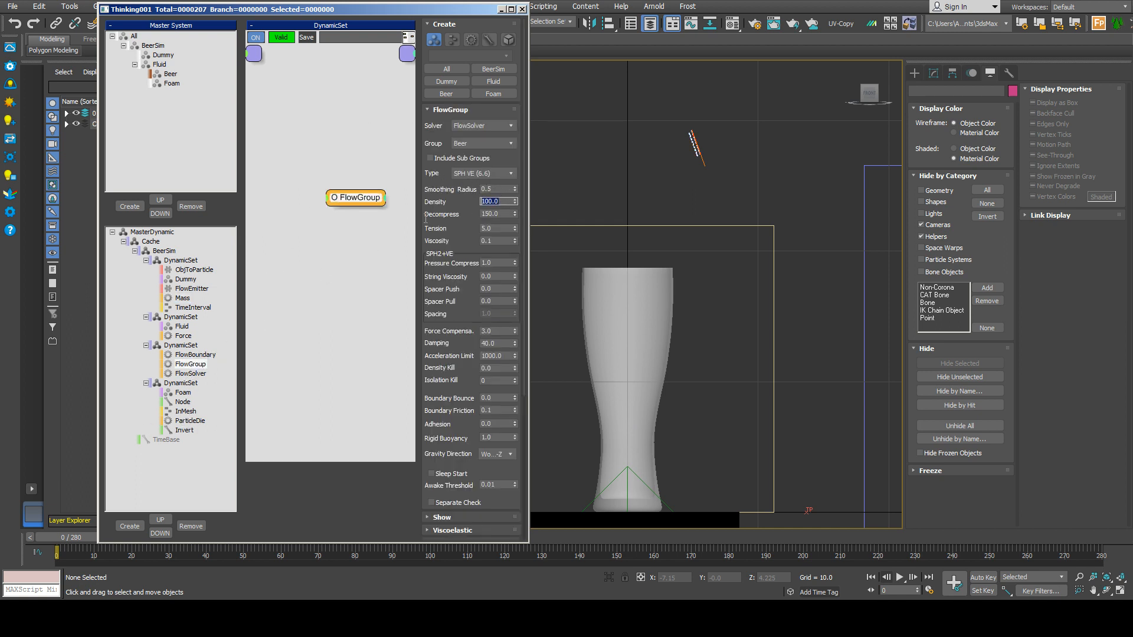
pyautogui.press('Return')
pyautogui.write('5')
pyautogui.click(899, 577)
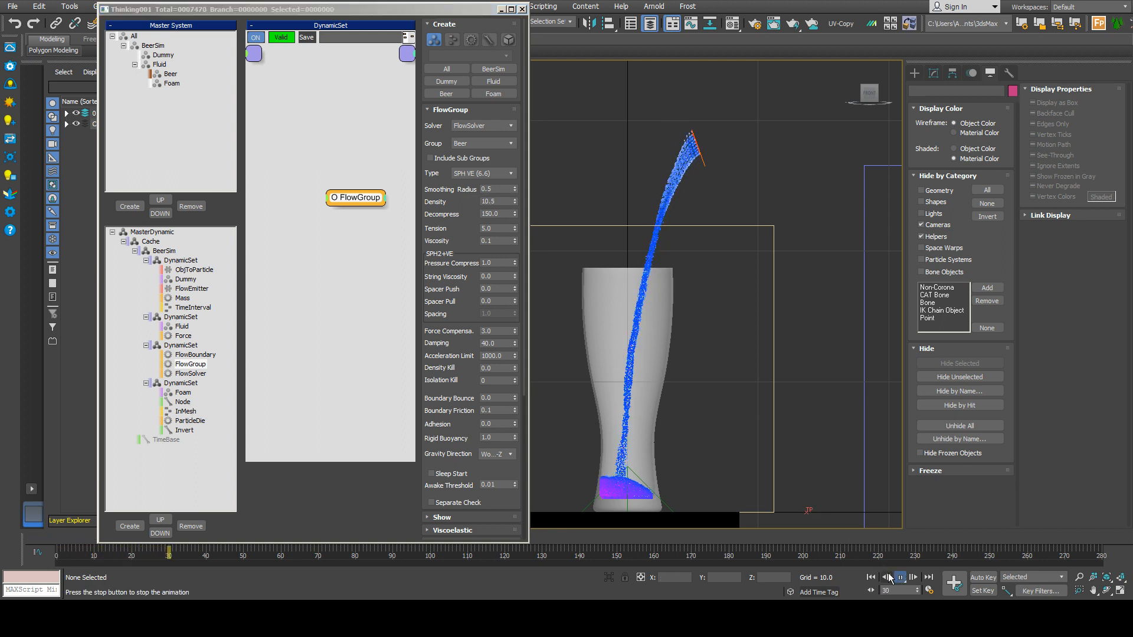
# - Stop playback, return to frame 0, and examine the FlowGroup's Viscosity, String Viscosity, Spacer Push and Spacer Pull settings
pyautogui.click(899, 577)
pyautogui.click(872, 577)
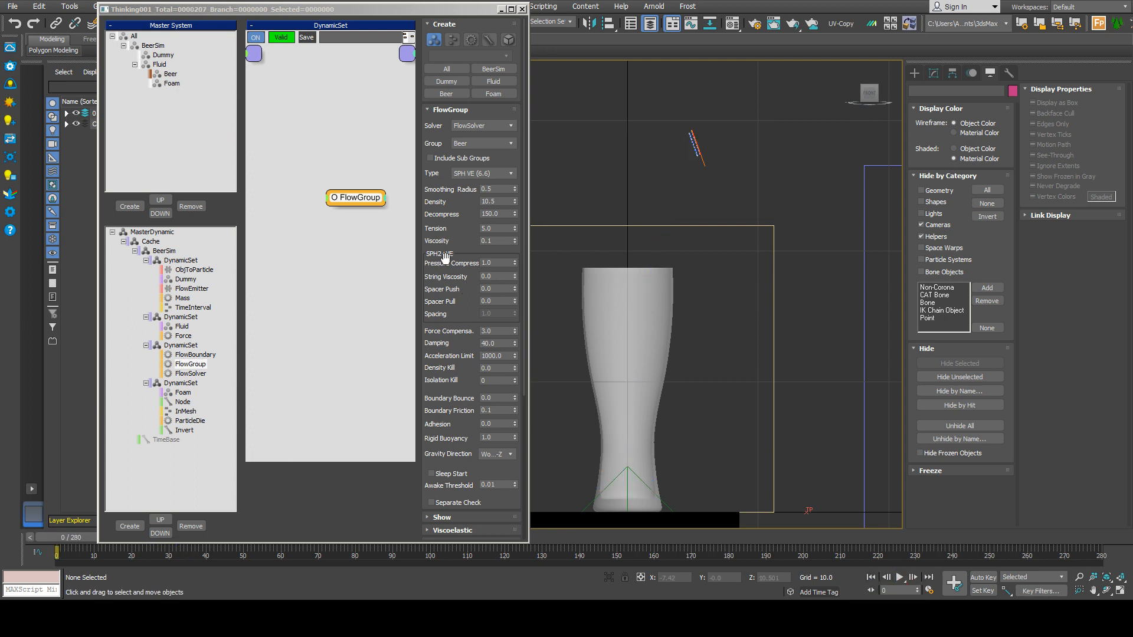
pyautogui.moveTo(452, 237); pyautogui.dragTo(464, 306)
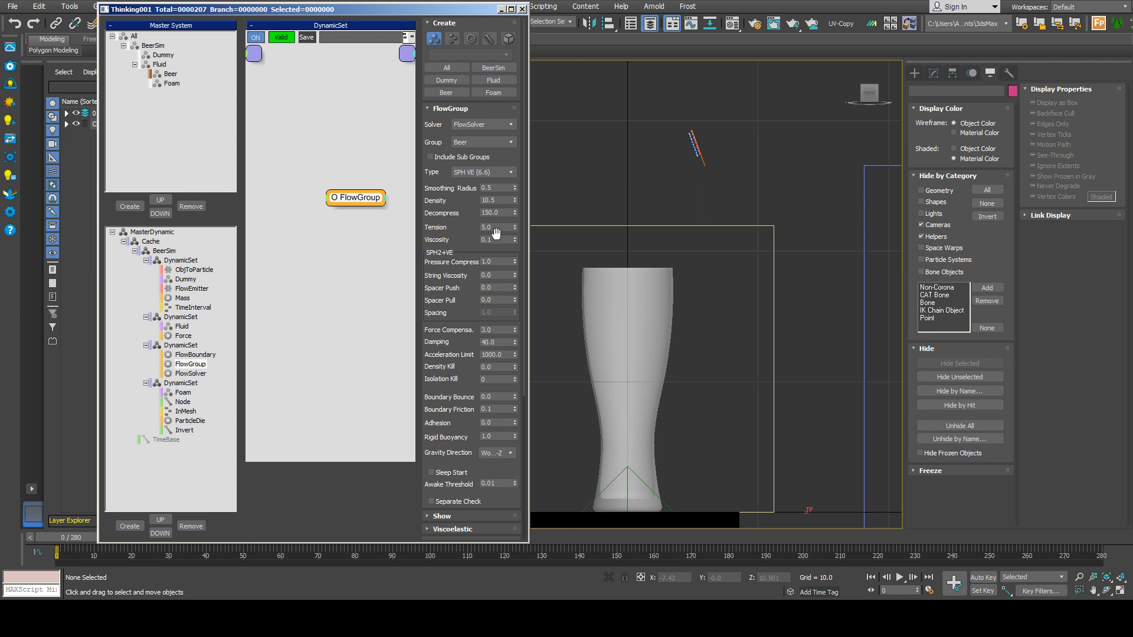
pyautogui.click(497, 239)
pyautogui.click(498, 287)
pyautogui.click(501, 299)
pyautogui.click(501, 287)
pyautogui.moveTo(461, 314); pyautogui.dragTo(446, 298)
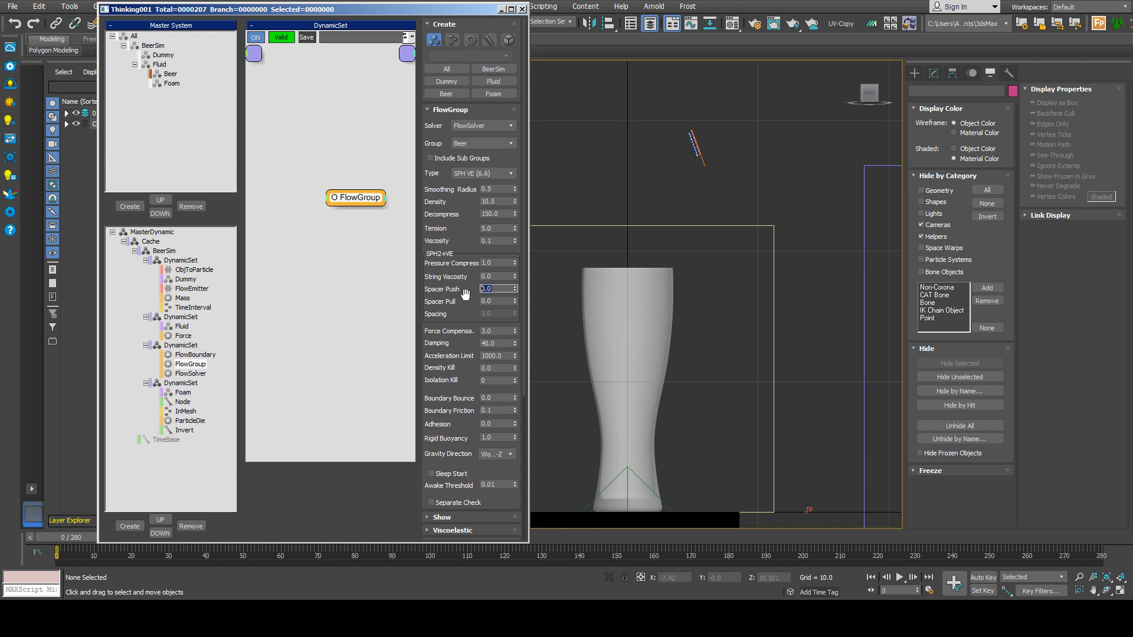
pyautogui.click(500, 291)
pyautogui.click(501, 302)
pyautogui.moveTo(446, 332)
pyautogui.mouseDown()
pyautogui.moveTo(446, 313)
pyautogui.moveTo(445, 326)
pyautogui.mouseUp()
# - Set the Beer FlowGroup's Force Compensation to 4.5 and play the simulation to about frame 25
pyautogui.click(501, 325)
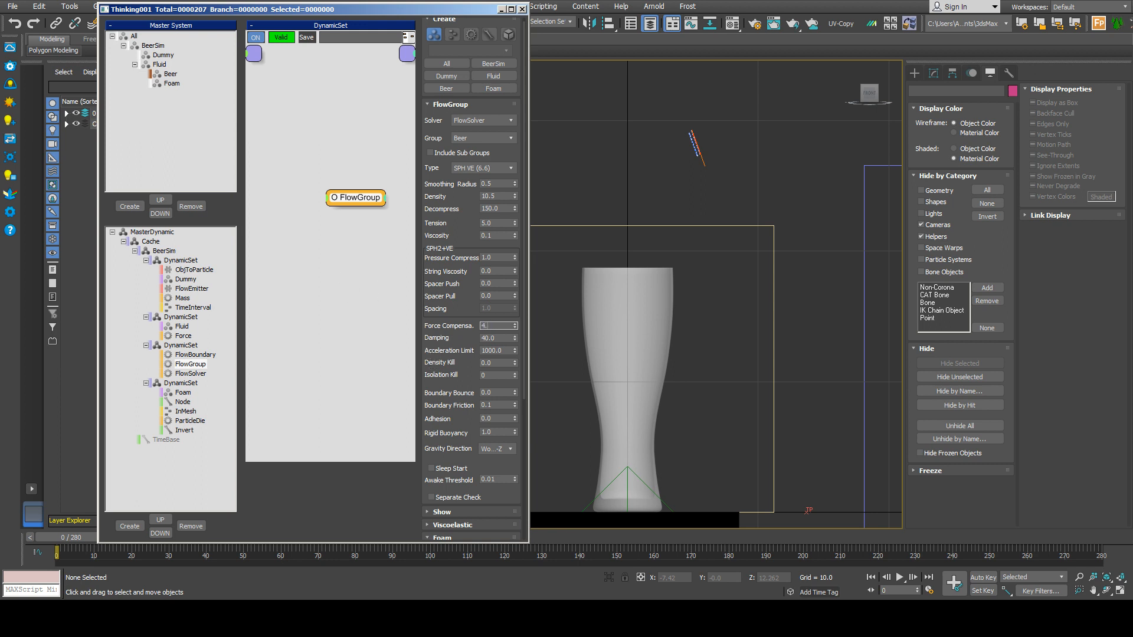
pyautogui.write('5')
pyautogui.press('Return')
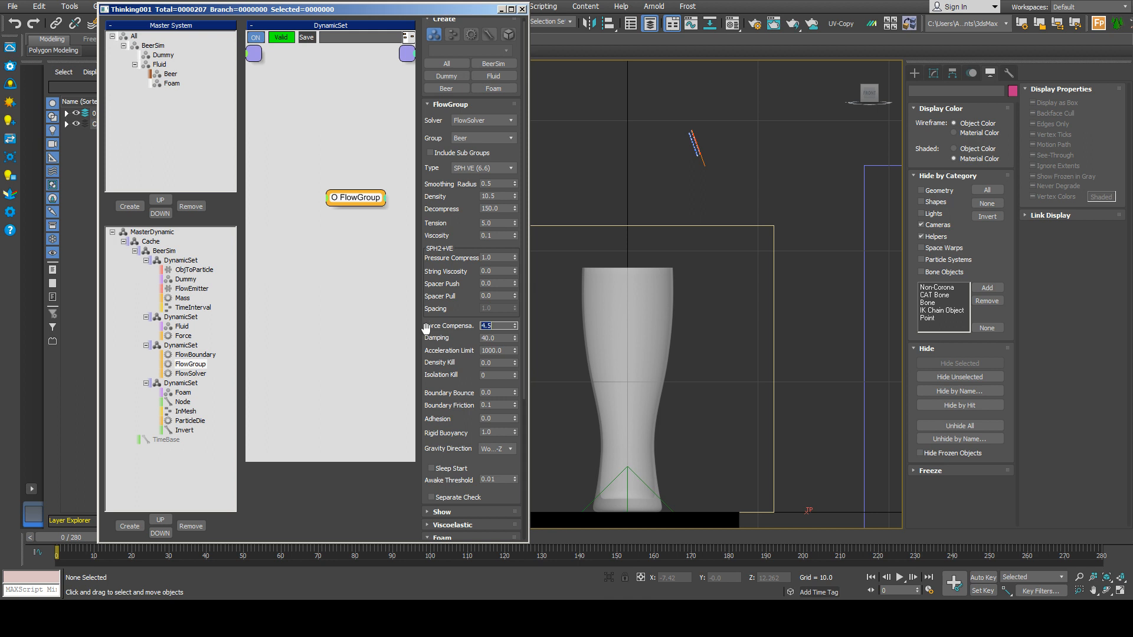
pyautogui.click(898, 576)
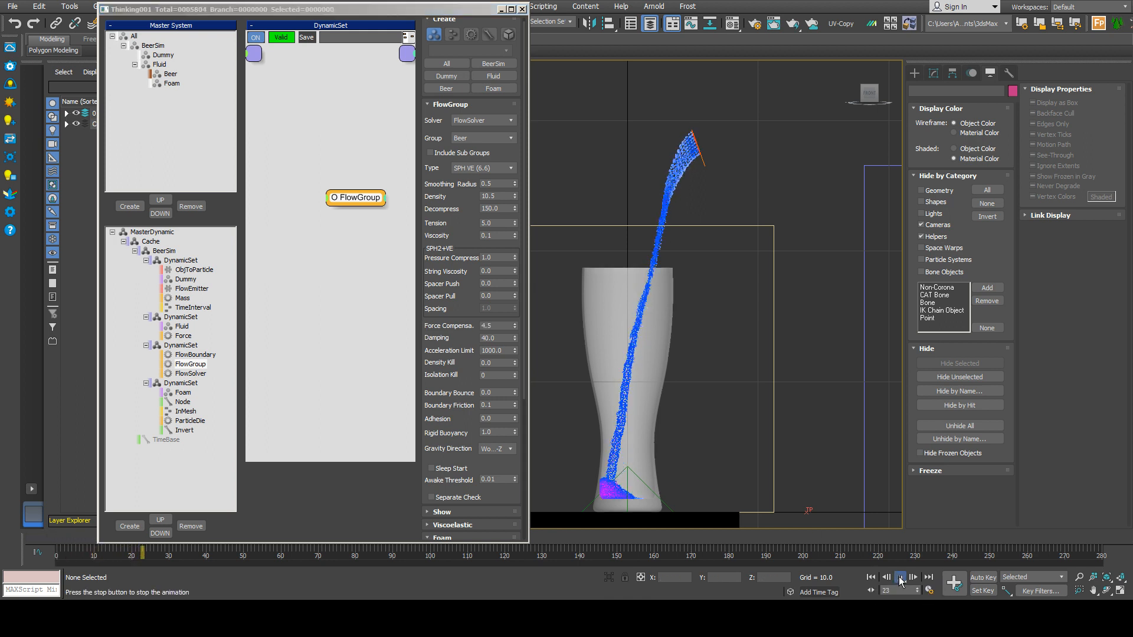
pyautogui.click(900, 578)
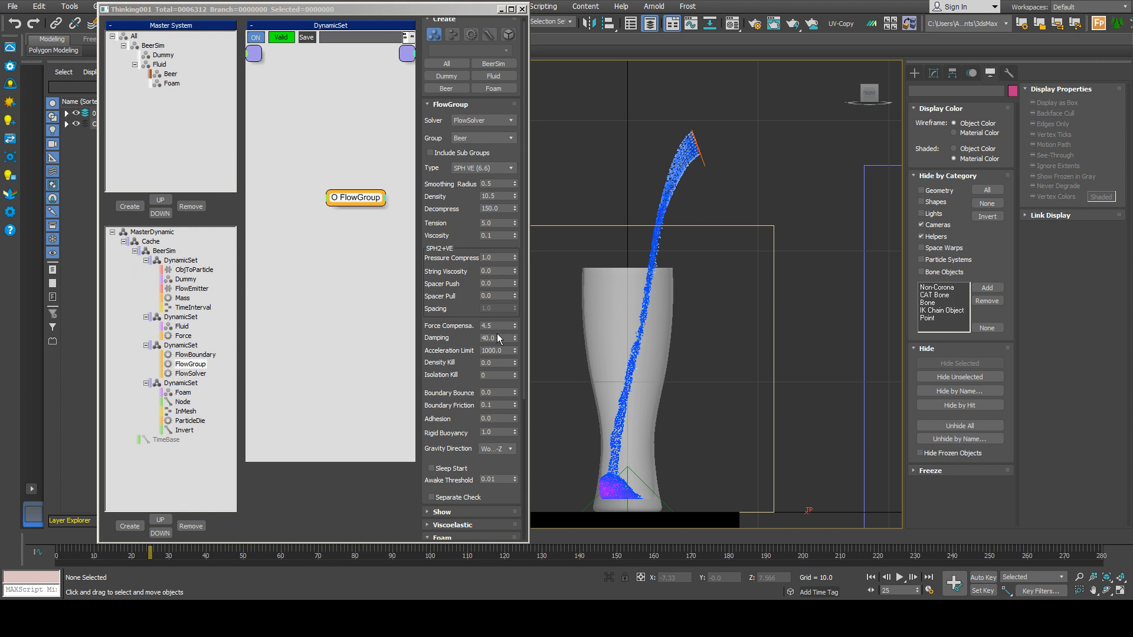
# - Set the Force Compensation to 8, play the simulation to about frame 59, and return to frame 0
pyautogui.doubleClick(495, 325)
pyautogui.write('8')
pyautogui.press('Return')
pyautogui.click(899, 578)
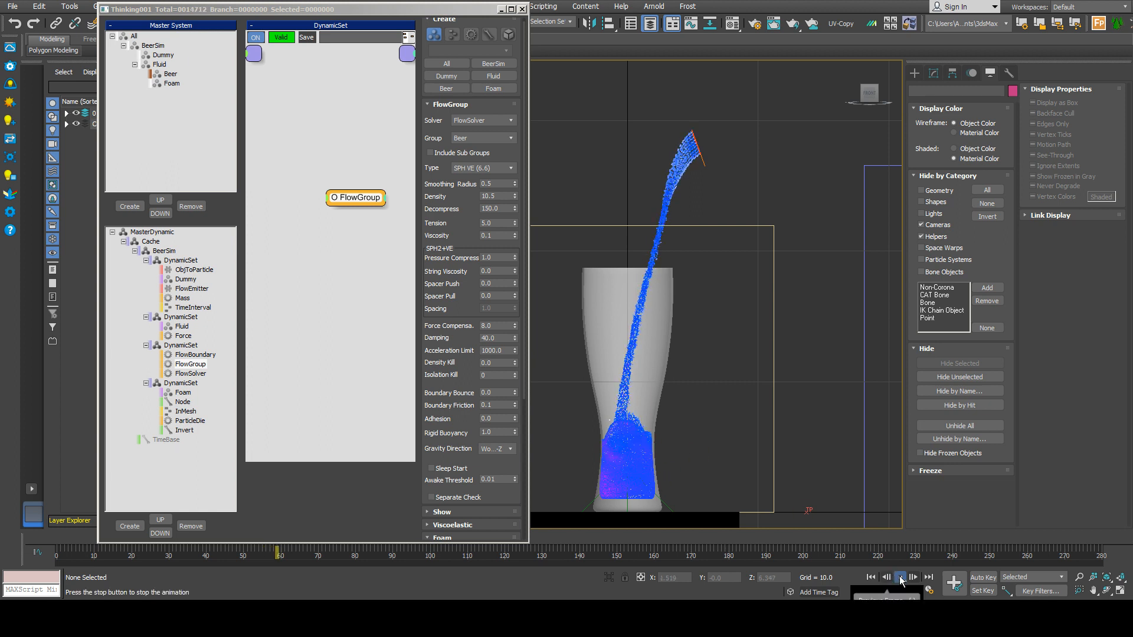
pyautogui.click(898, 578)
pyautogui.click(870, 577)
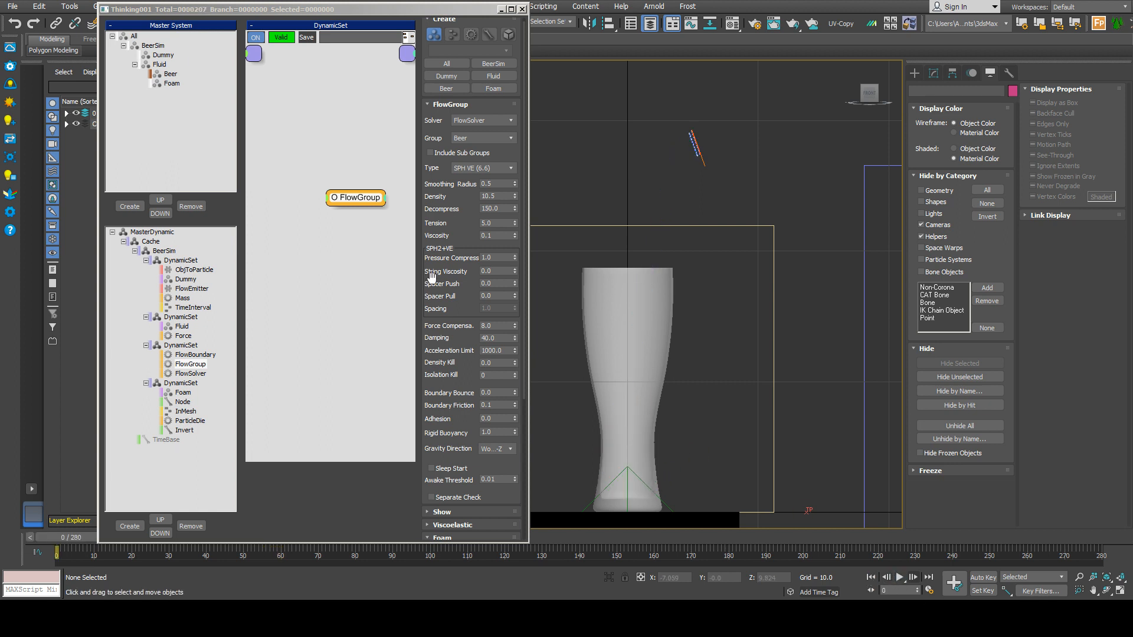
# - Set the FlowGroup's Force Compensation to 4 and its Damping to 0
pyautogui.moveTo(503, 327); pyautogui.dragTo(383, 319)
pyautogui.write('4')
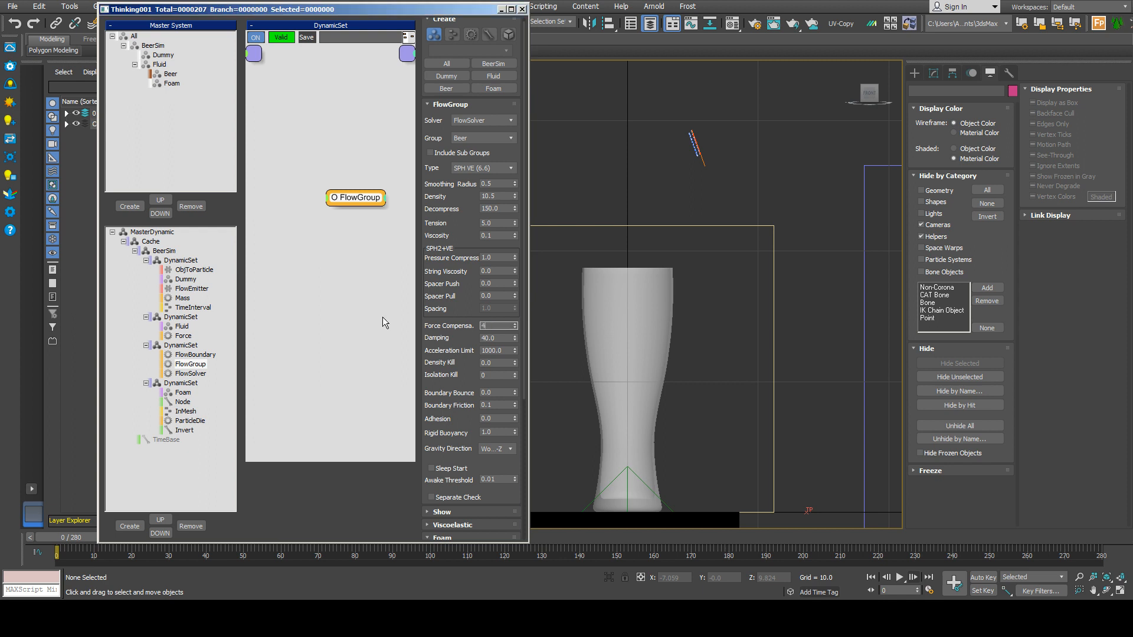
pyautogui.press('Return')
pyautogui.moveTo(500, 338); pyautogui.dragTo(394, 334)
pyautogui.write('0')
pyautogui.press('Return')
# - Set the Force Compensation to 0, play the simulation to about frame 71, and return to frame 0
pyautogui.moveTo(502, 326); pyautogui.dragTo(323, 305)
pyautogui.click(900, 578)
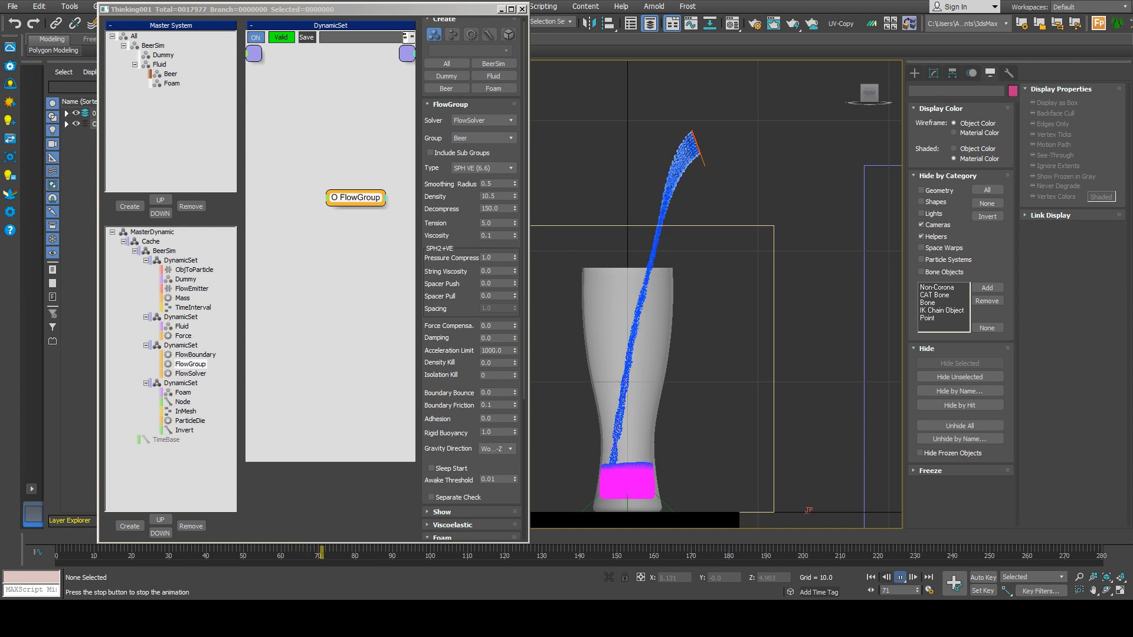
pyautogui.click(899, 579)
pyautogui.click(870, 578)
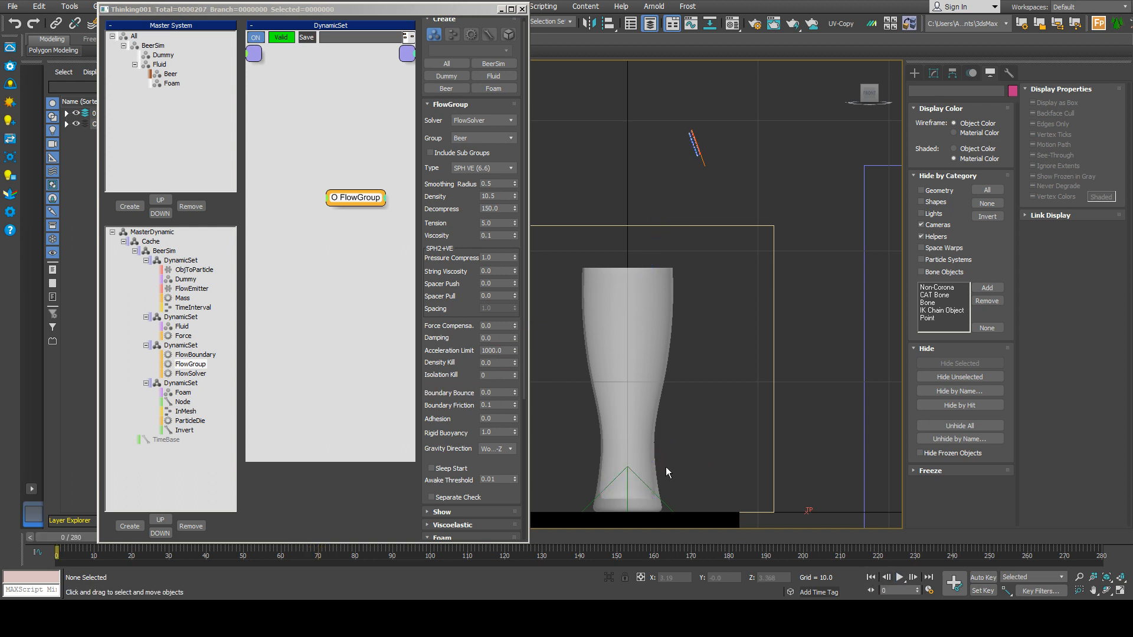
# - Try Force Compensation values of 3 and 1, play the simulation to about frame 56, and return to frame 0
pyautogui.click(500, 324)
pyautogui.write('3')
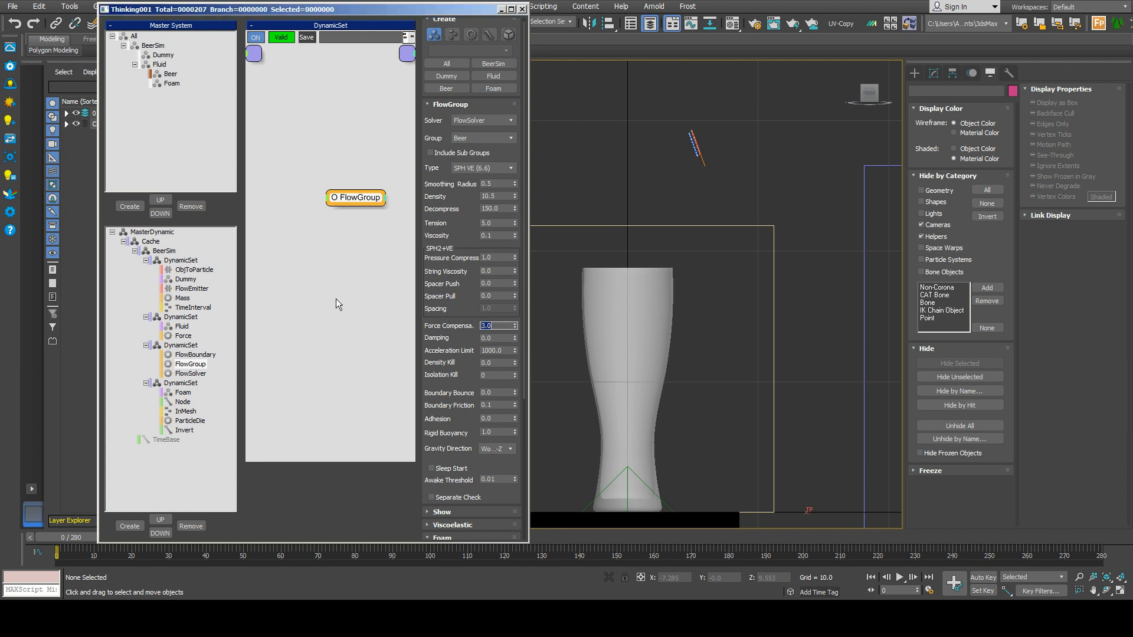
pyautogui.click(899, 578)
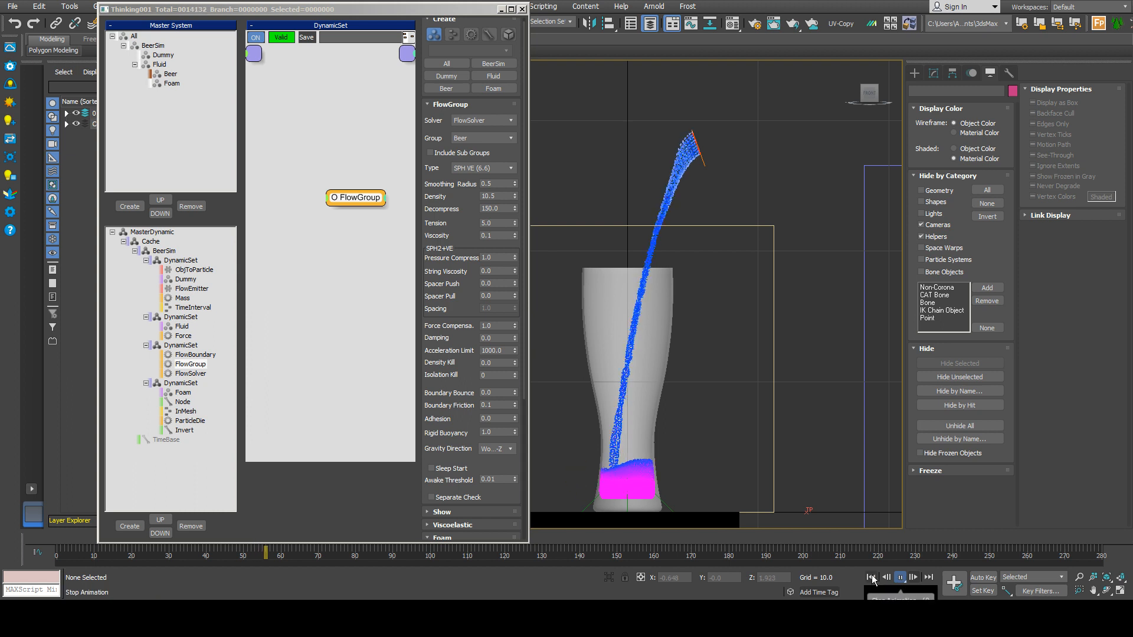
pyautogui.click(871, 578)
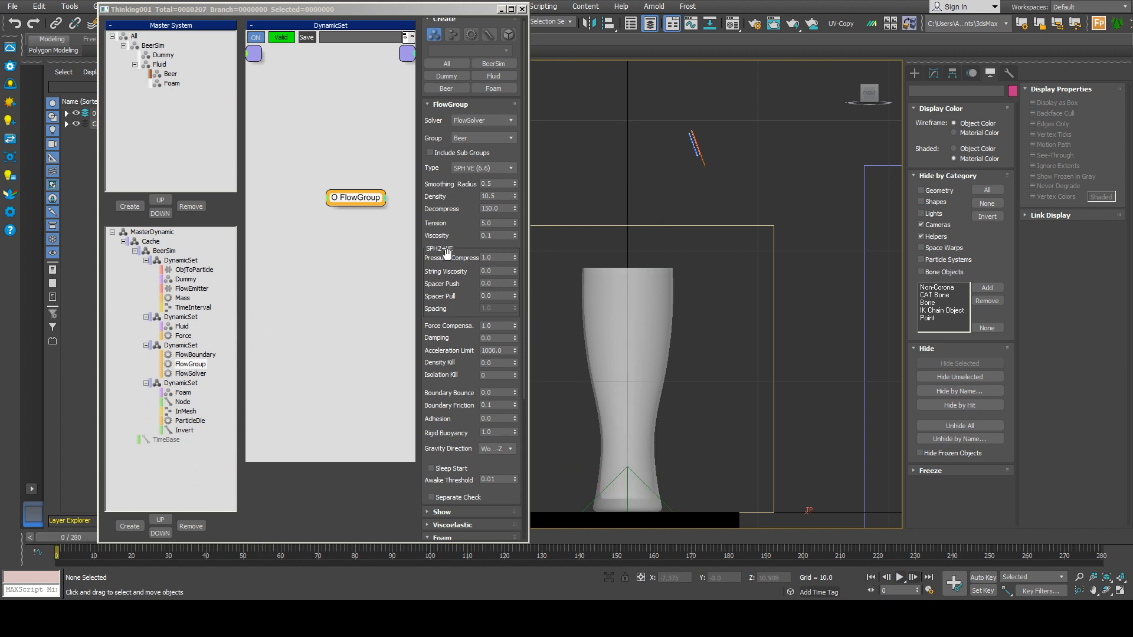
# - Set the Beer FlowGroup's Decompress to 400 and play the simulation to about frame 13
pyautogui.click(499, 208)
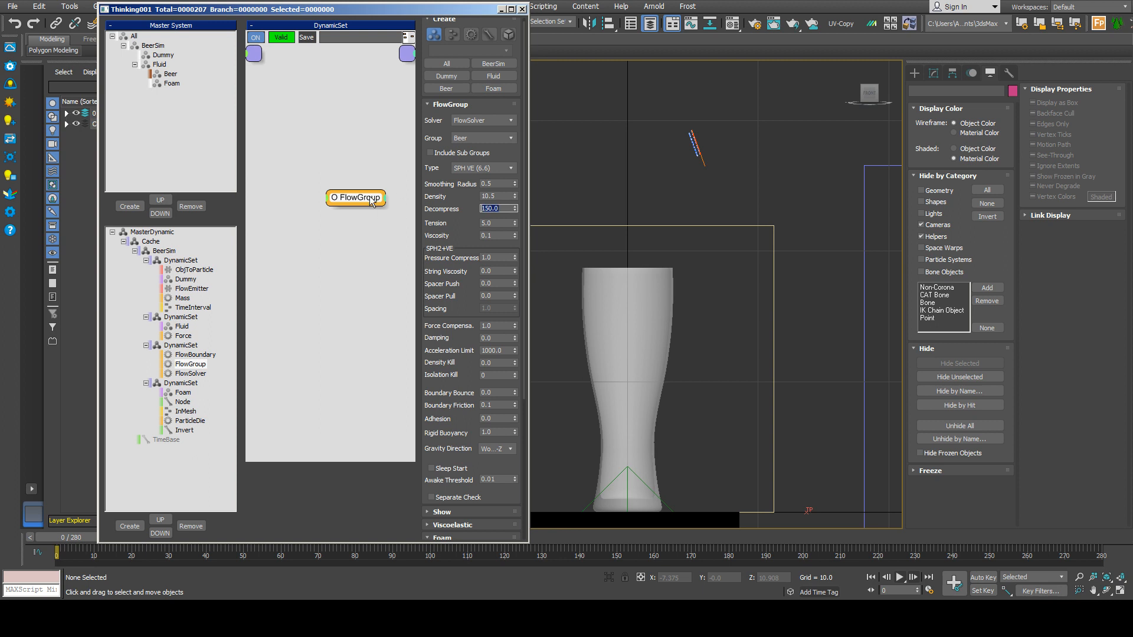
pyautogui.write('400')
pyautogui.press('Return')
pyautogui.click(899, 577)
pyautogui.click(899, 578)
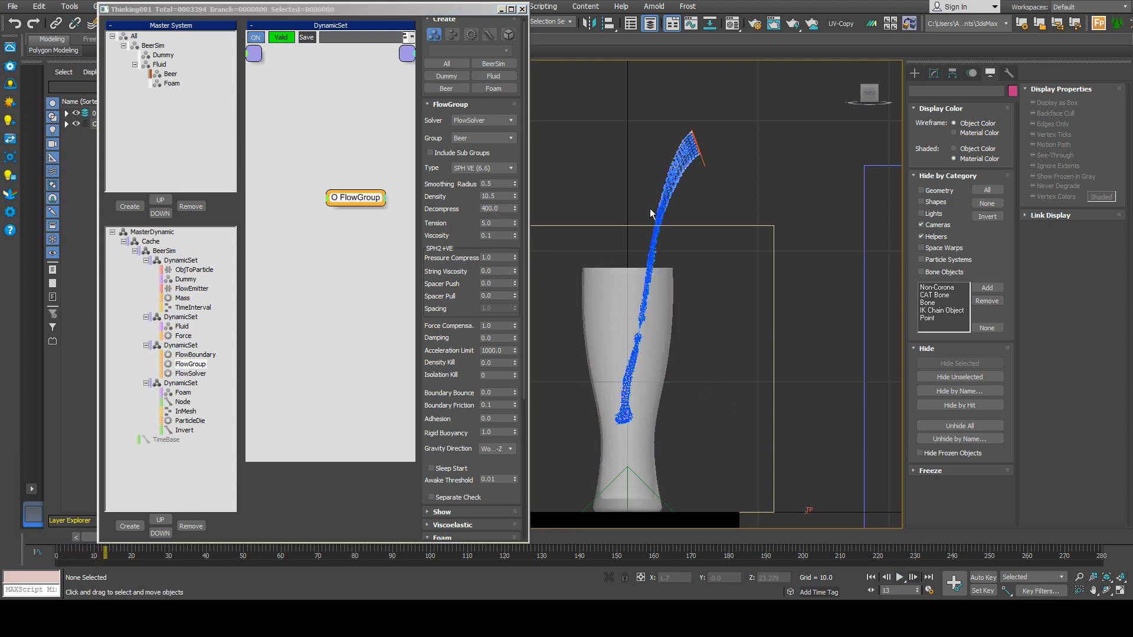
# - Raise the FlowGroup's Decompress to 800 and on to 1500 to compare the stream at frame 13
pyautogui.click(507, 207)
pyautogui.write('800')
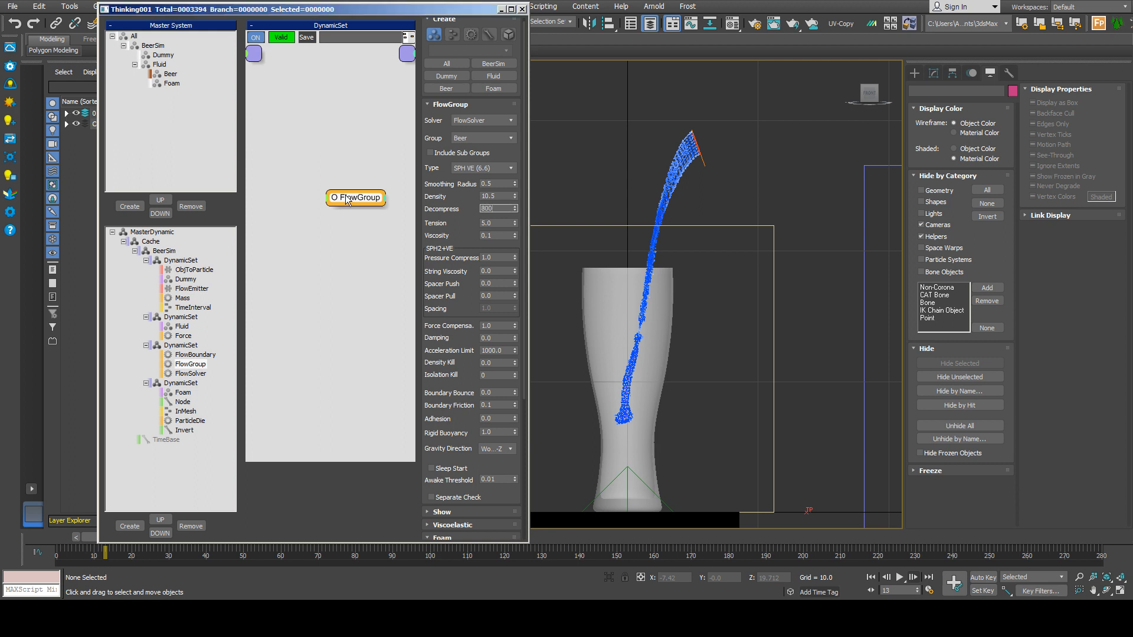
pyautogui.press('Return')
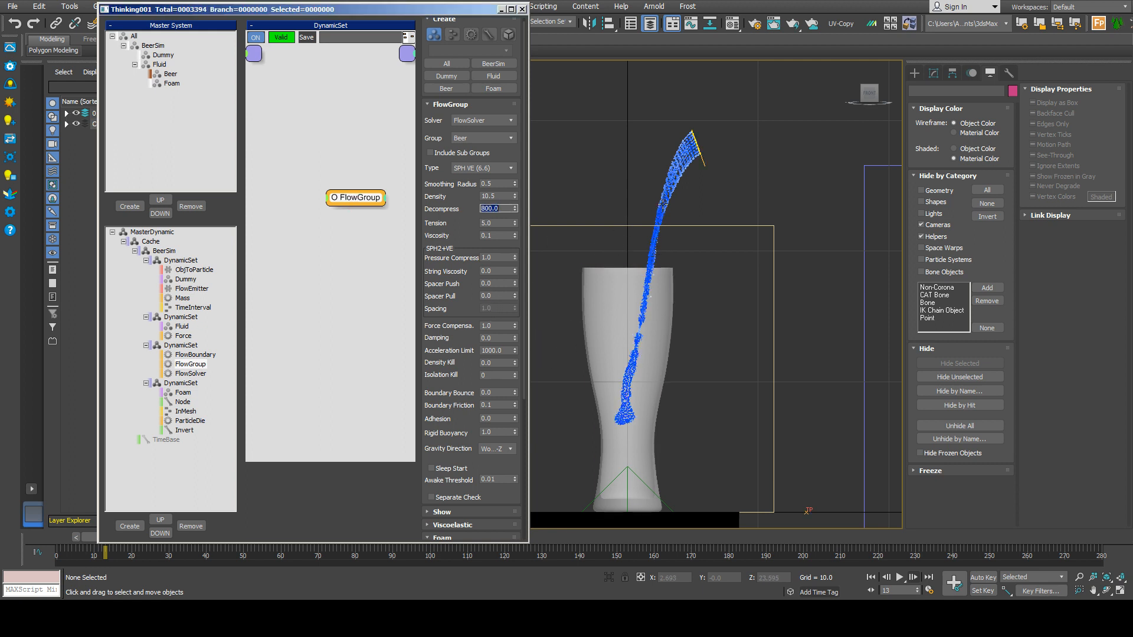
pyautogui.write('8')
pyautogui.write('1500')
pyautogui.press('Return')
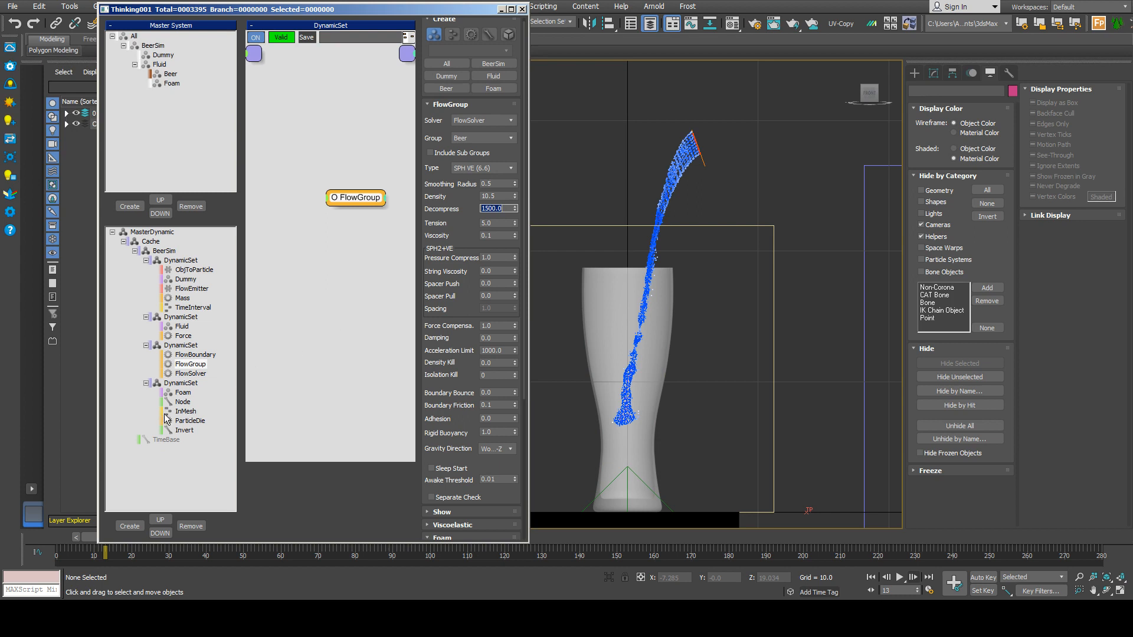
# - Try a Sub Sample of 1 on the FlowSolver and restore it to 2
pyautogui.click(190, 373)
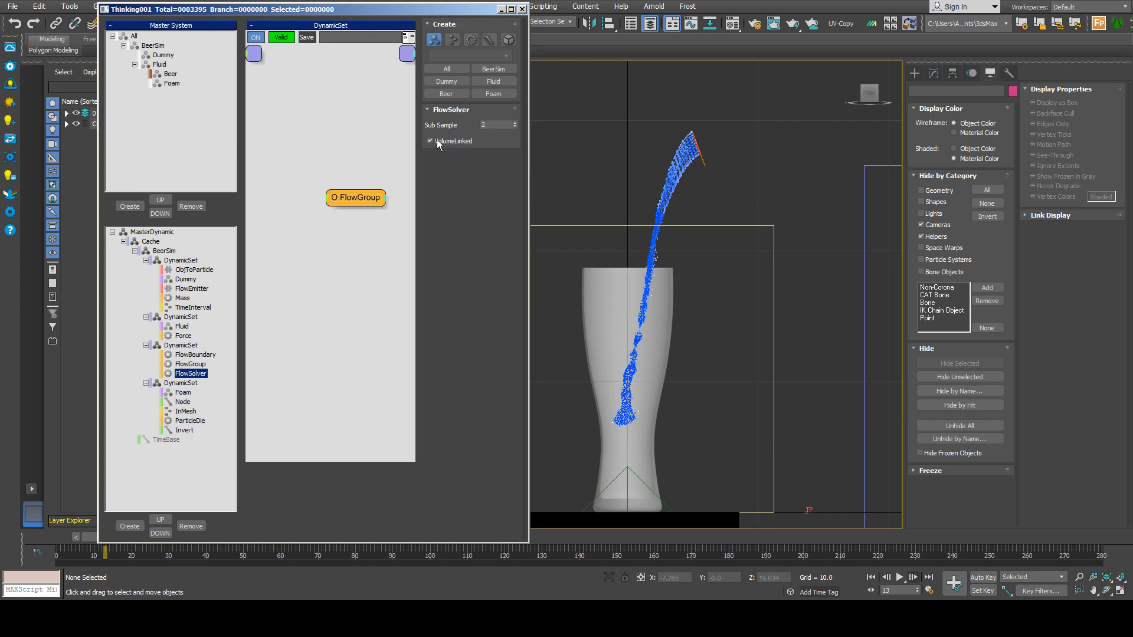
pyautogui.click(493, 125)
pyautogui.write('0')
pyautogui.press('Return')
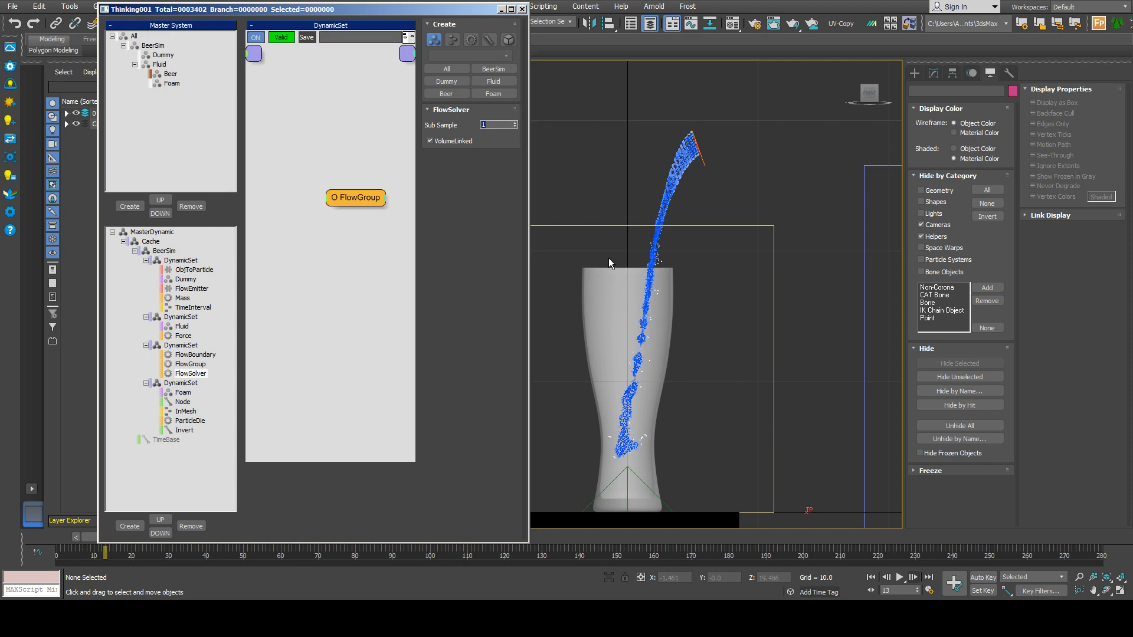
pyautogui.write('2')
pyautogui.press('Return')
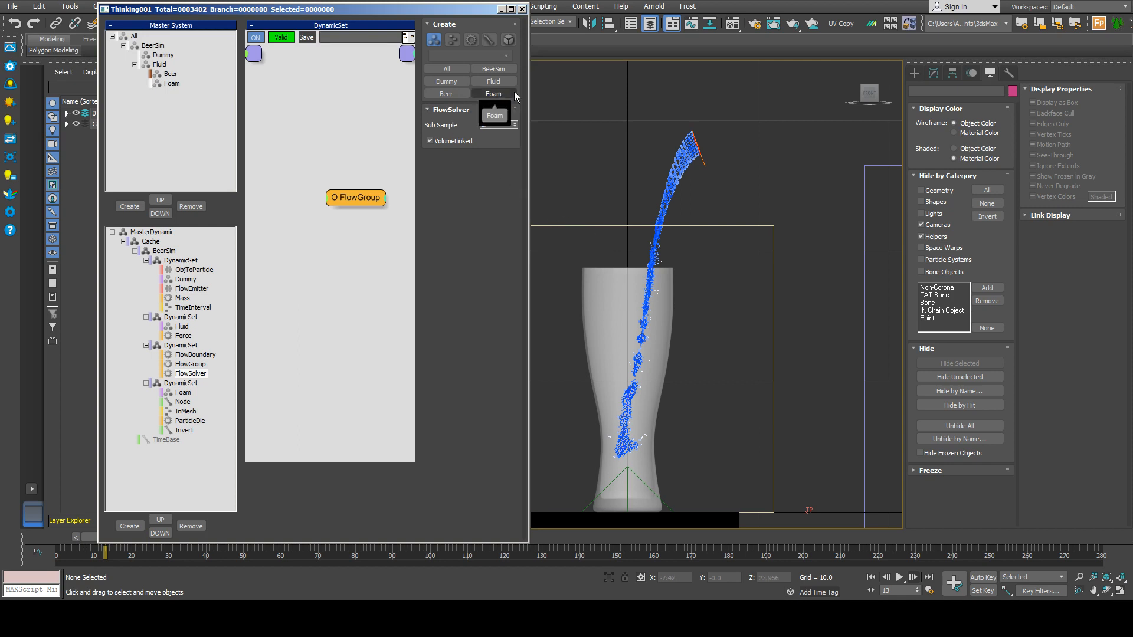
# - Check the MasterDynamic subsampling and FlowGroup settings, and set the FlowSolver's Sub Sample to 1
pyautogui.click(151, 231)
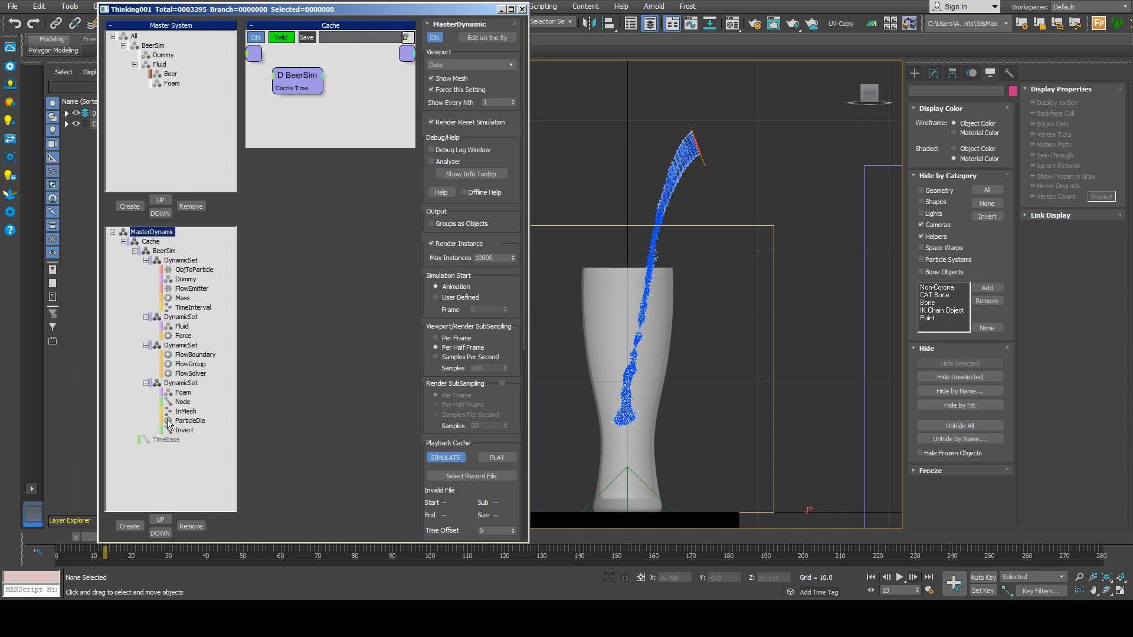
pyautogui.click(190, 364)
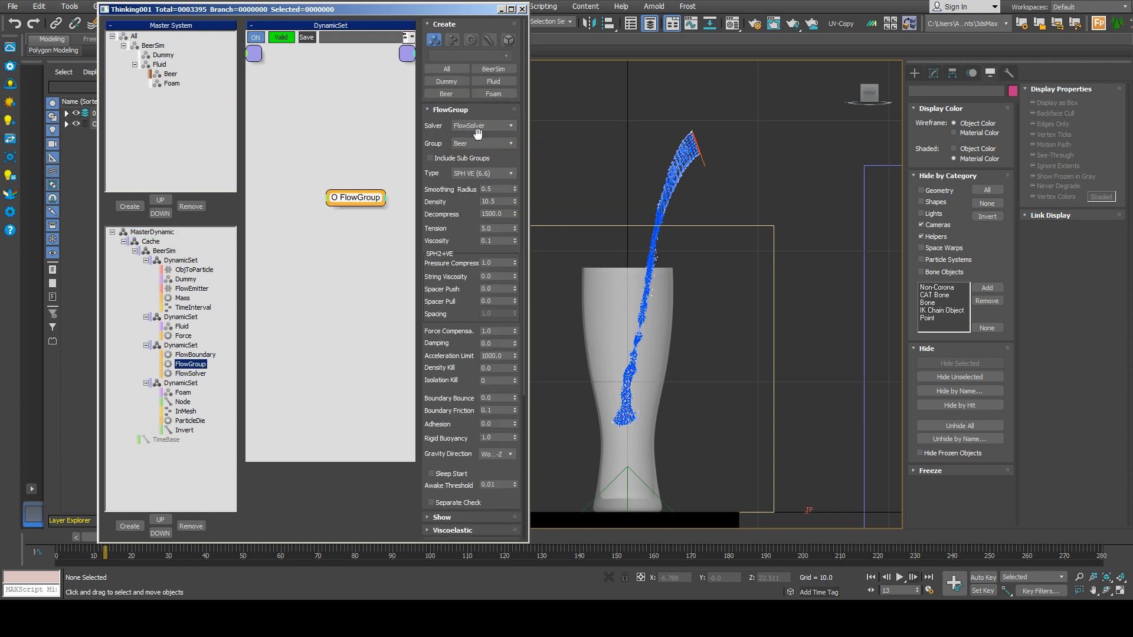
pyautogui.click(191, 373)
pyautogui.click(496, 124)
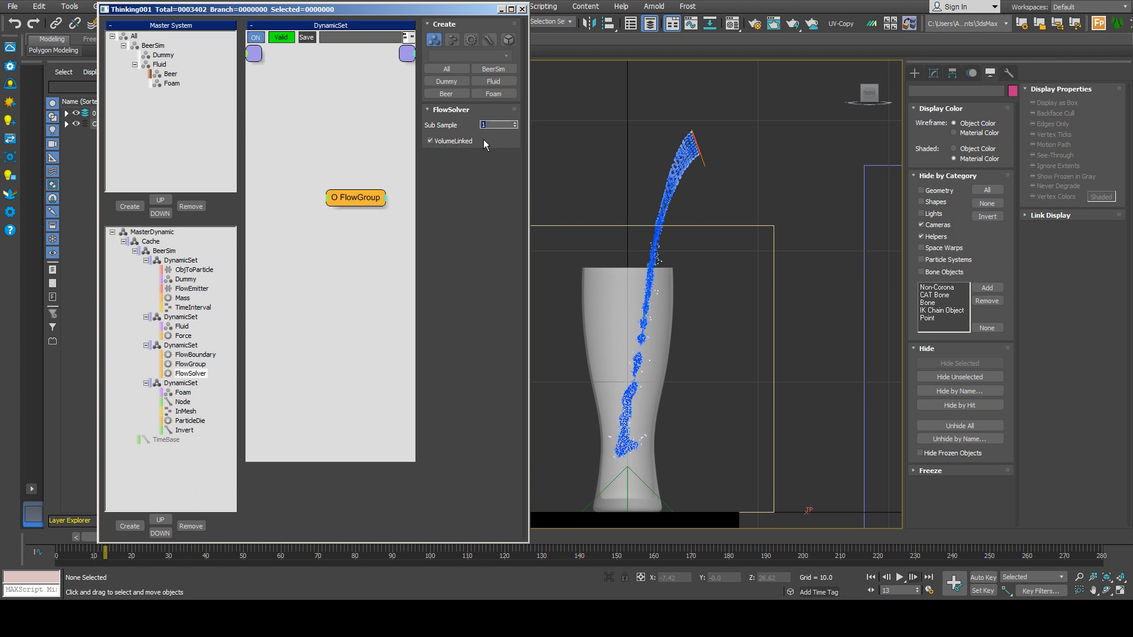
pyautogui.moveTo(599, 337); pyautogui.dragTo(636, 337, button='middle')
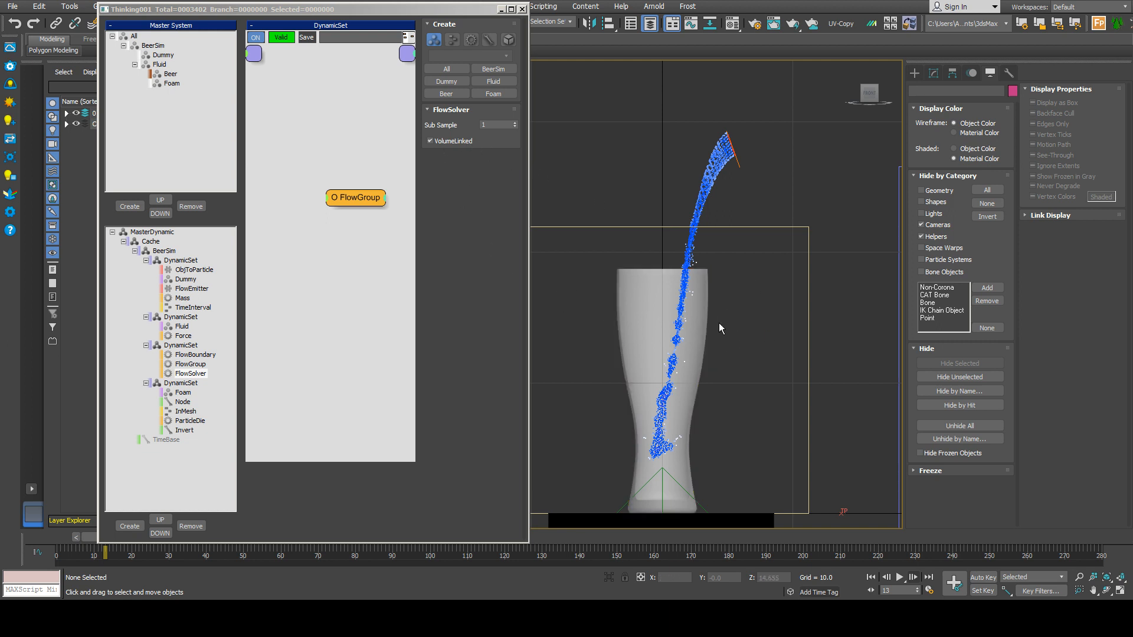
# - Try the FlowSolver with VolumeLinked disabled and enable the option again
pyautogui.click(452, 142)
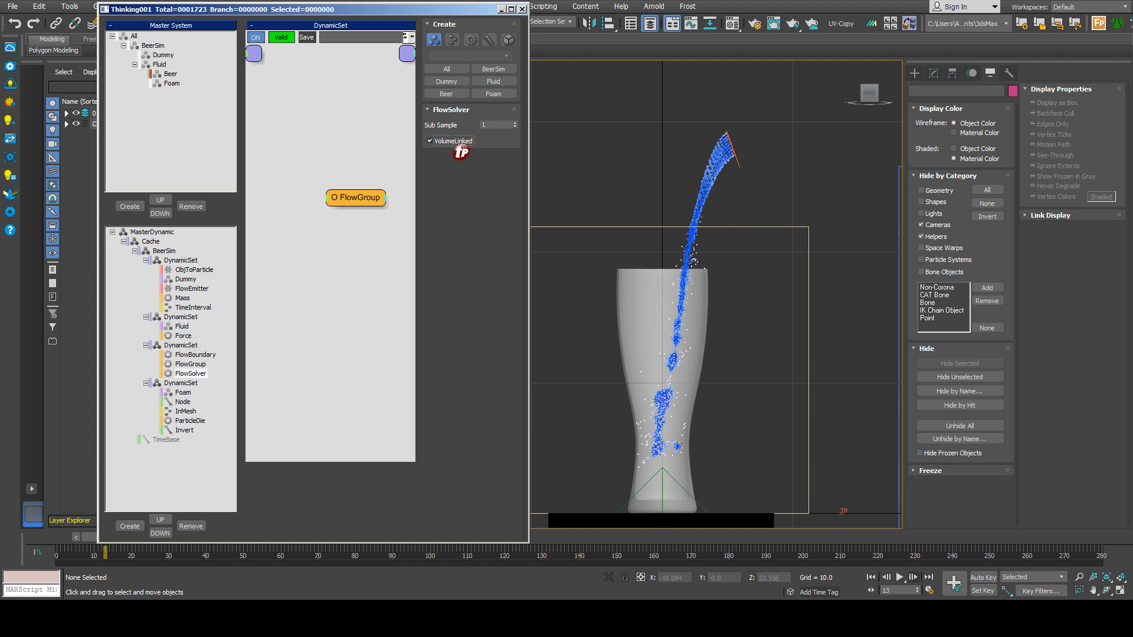
pyautogui.click(452, 142)
pyautogui.click(455, 145)
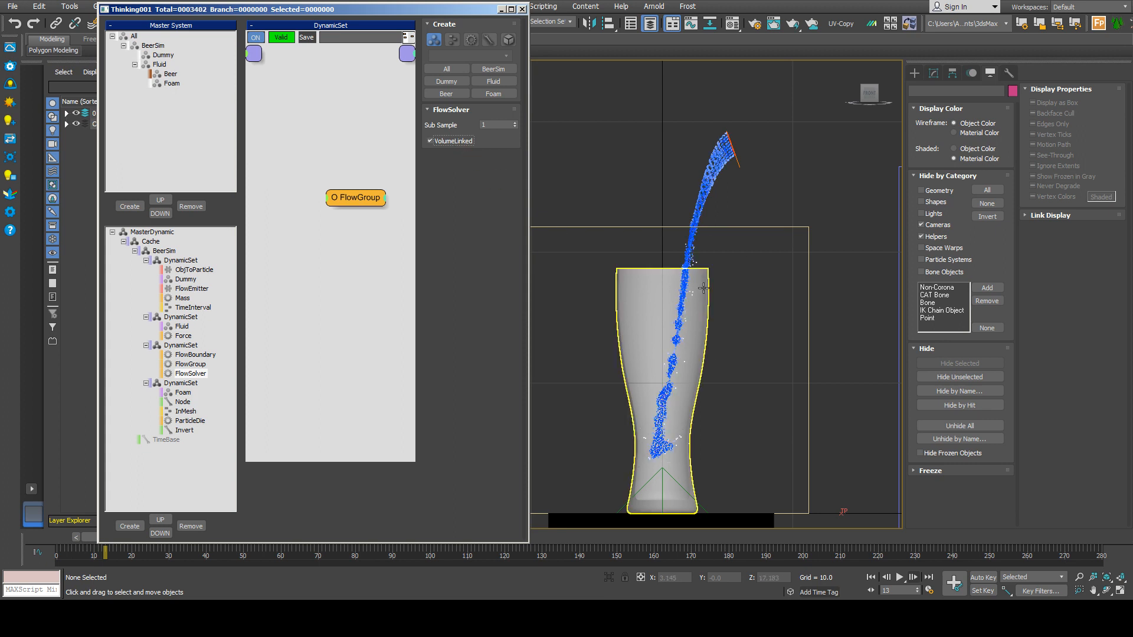
# - Set the FlowSolver's Sub Sample back to 2
pyautogui.click(490, 125)
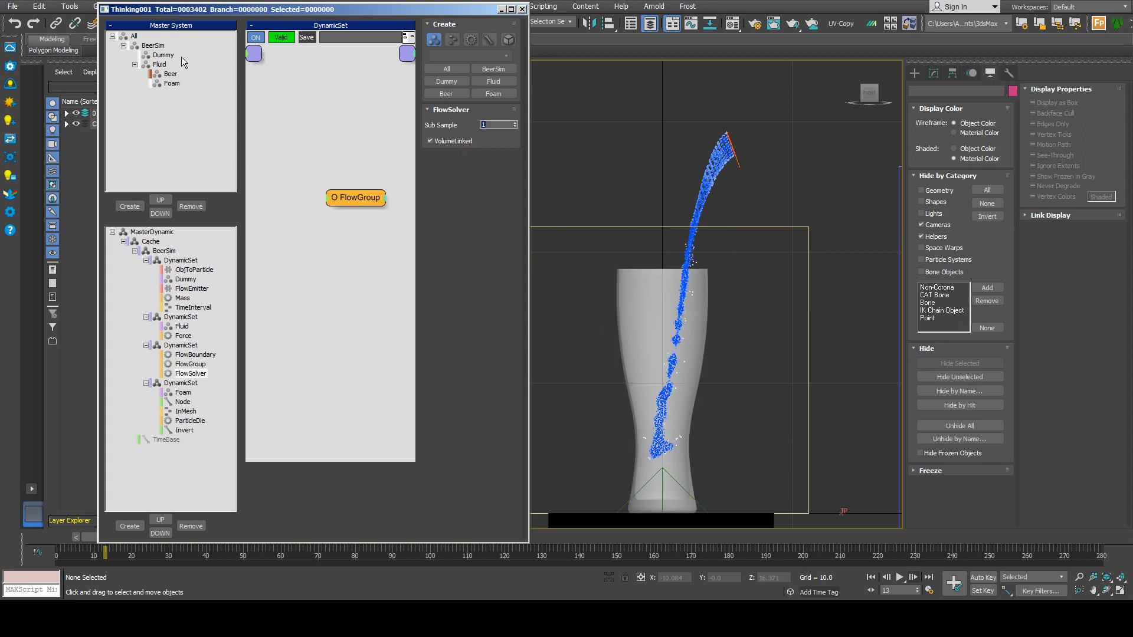
pyautogui.write('2')
pyautogui.press('Return')
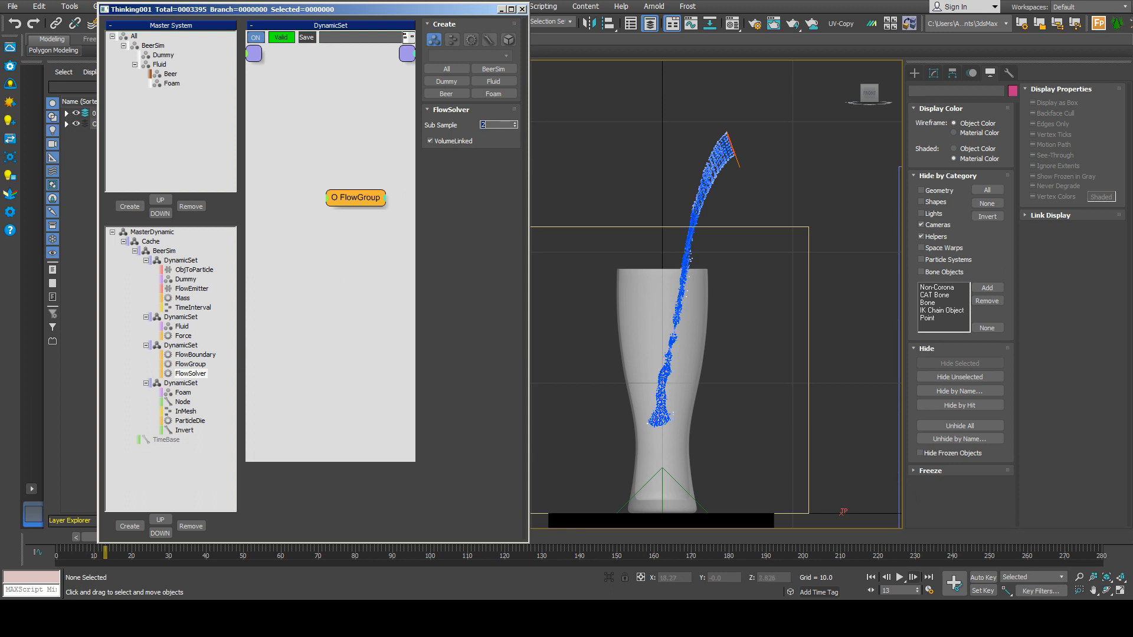
pyautogui.click(958, 618)
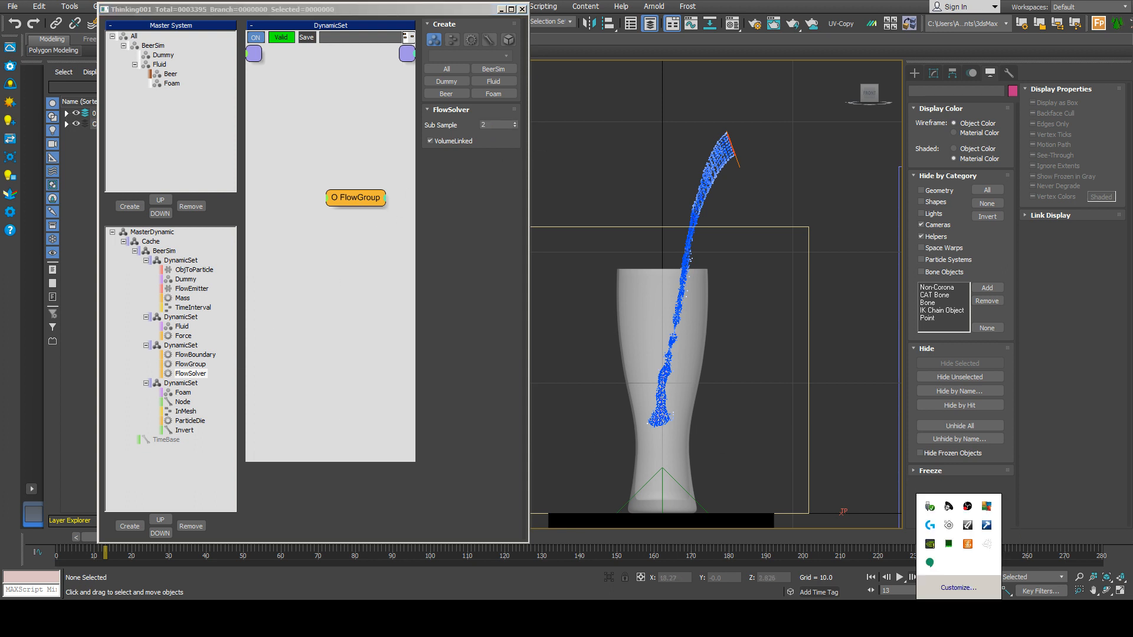
pyautogui.rightClick(966, 507)
pyautogui.click(1004, 562)
# - Set the FlowGroup's Force Compensation to 3 and show the FlowSolver settings
pyautogui.click(190, 364)
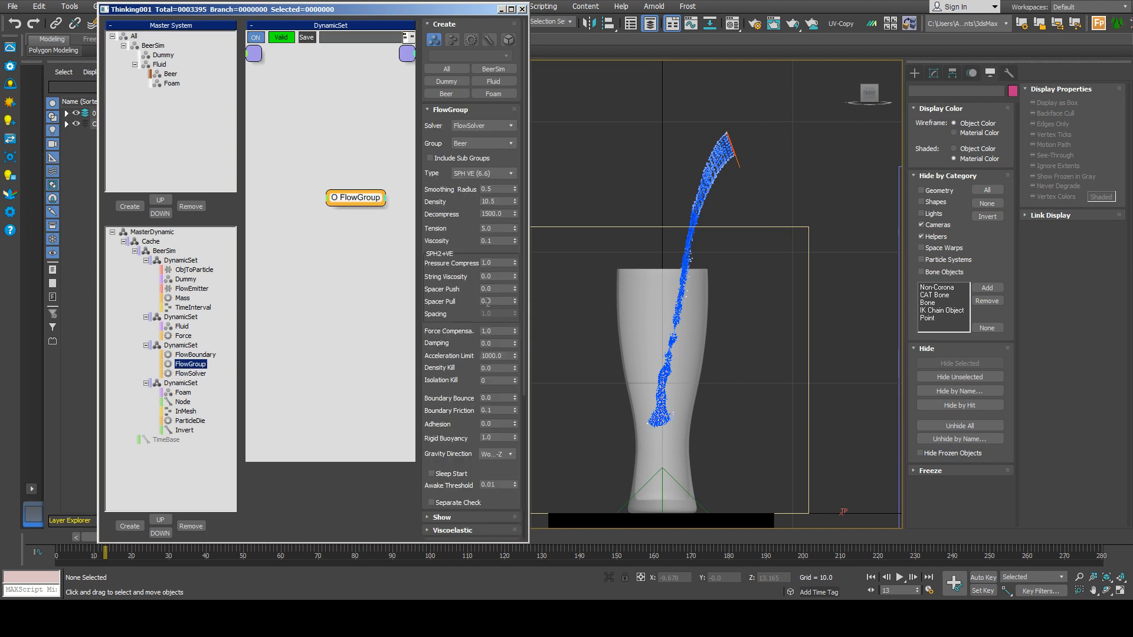
pyautogui.click(498, 332)
pyautogui.write('3')
pyautogui.press('Return')
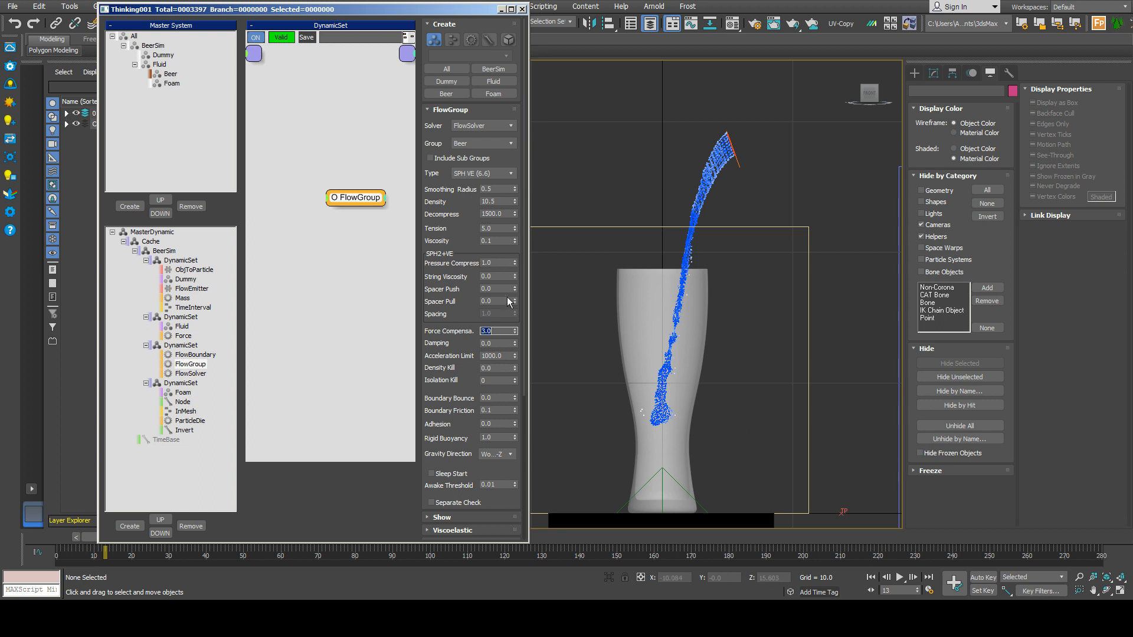
pyautogui.click(190, 374)
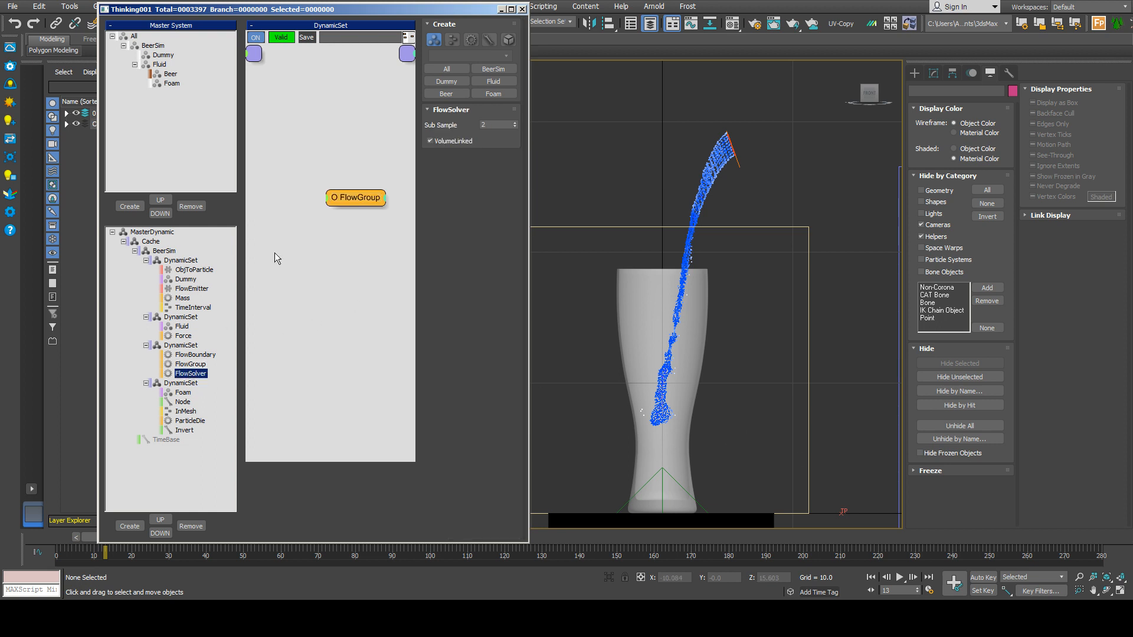
# - Set the FlowGroup's Decompress to 150 and play the beer simulation
pyautogui.click(190, 364)
pyautogui.click(498, 213)
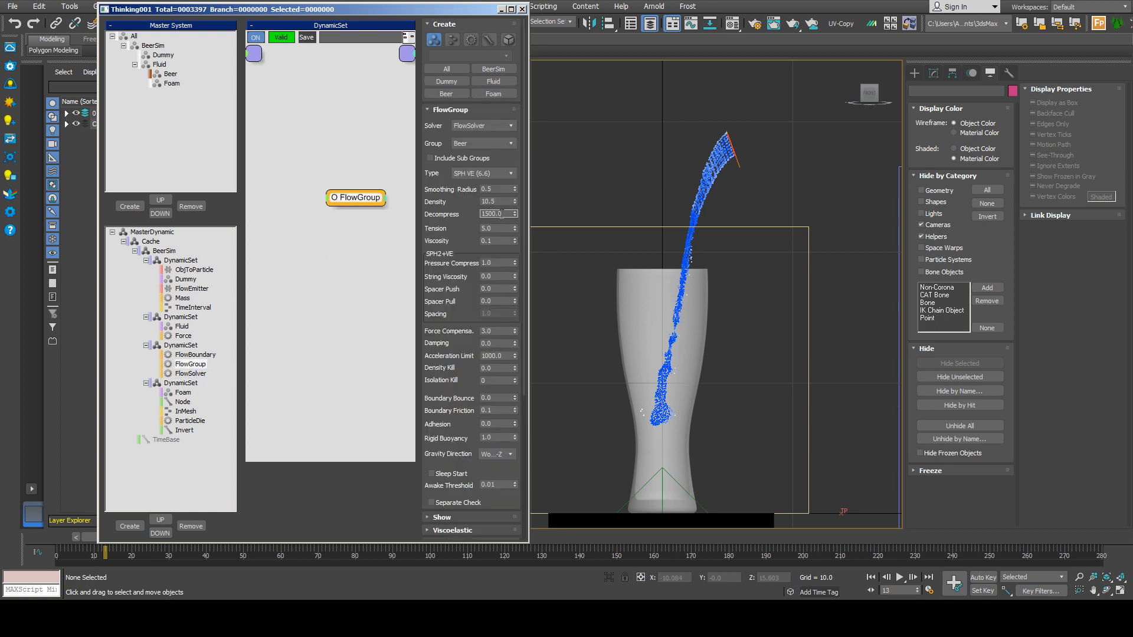
pyautogui.write('150')
pyautogui.press('Return')
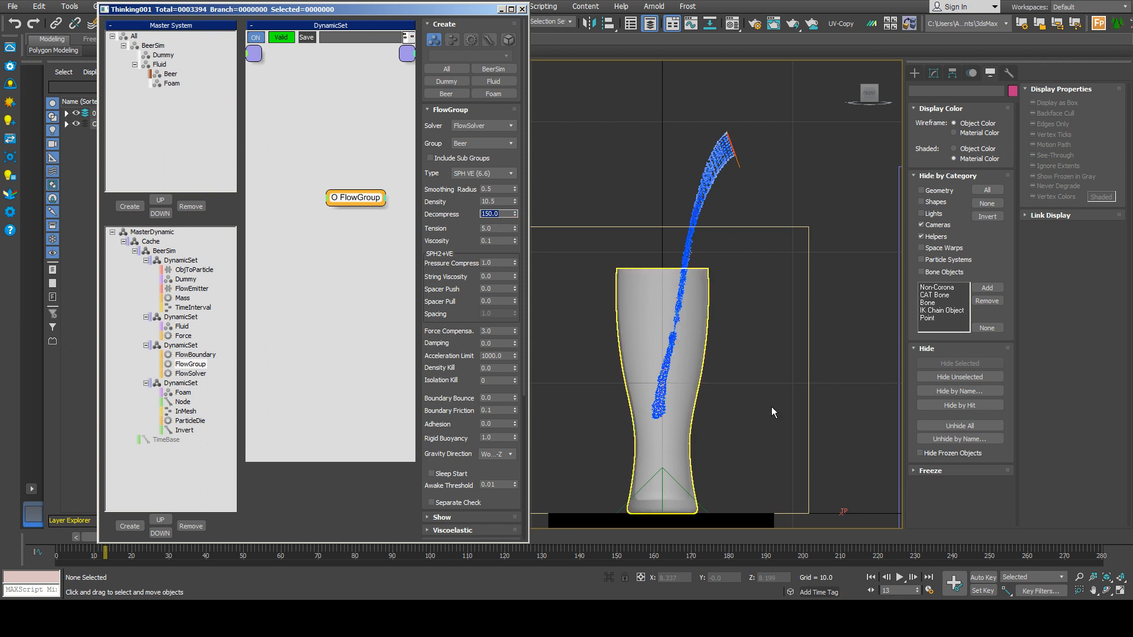
pyautogui.click(900, 578)
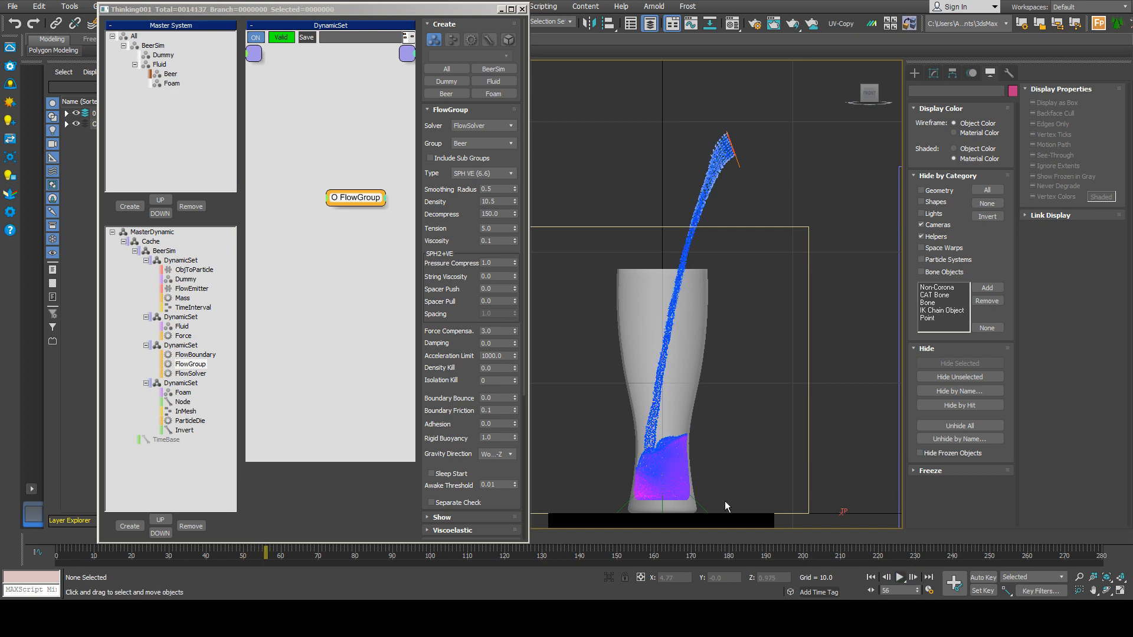
# - Examine the beer in the lower glass up close, continue playing the simulation, and return to the first frame
pyautogui.moveTo(725, 501); pyautogui.dragTo(705, 463, button='middle')
pyautogui.scroll(5, 705, 463)
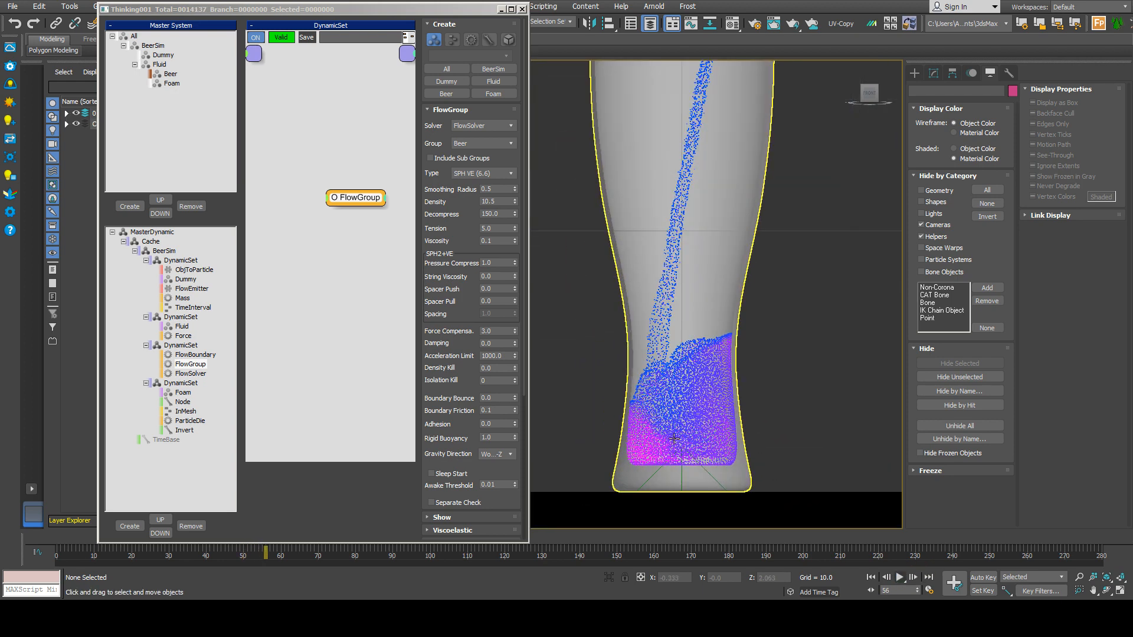
pyautogui.scroll(-3, 674, 439)
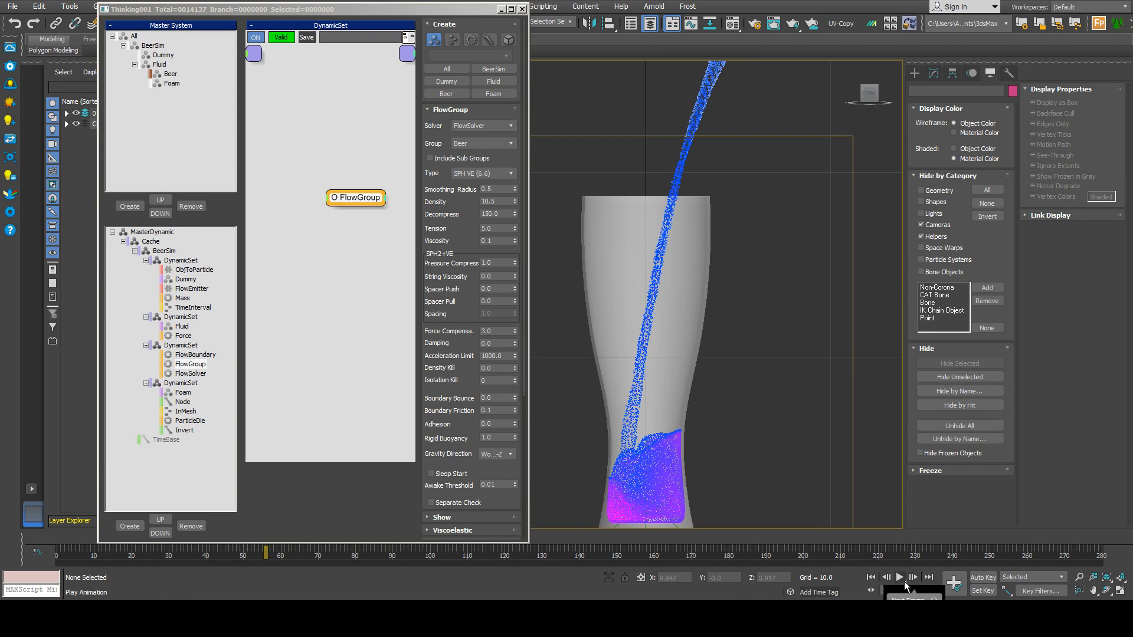
pyautogui.click(899, 577)
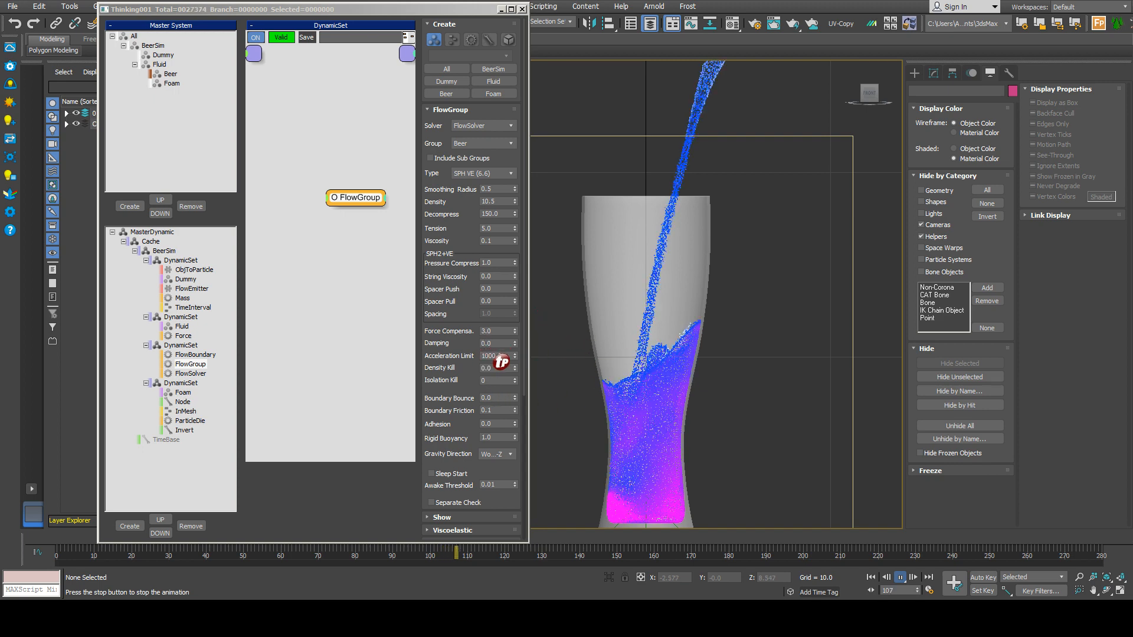
pyautogui.click(901, 579)
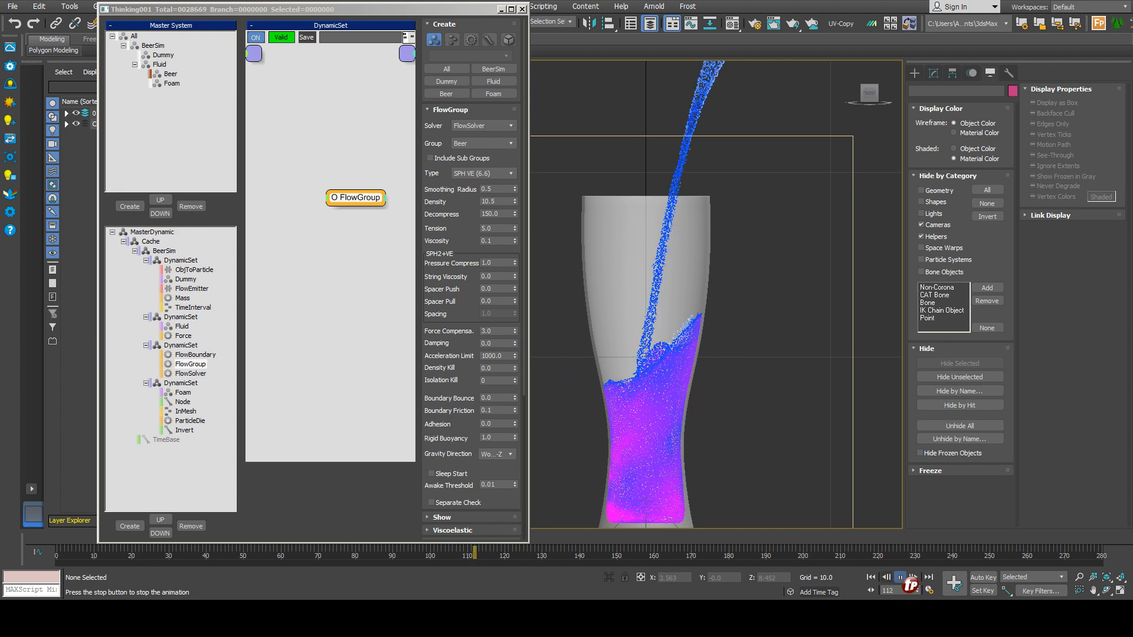
pyautogui.click(871, 579)
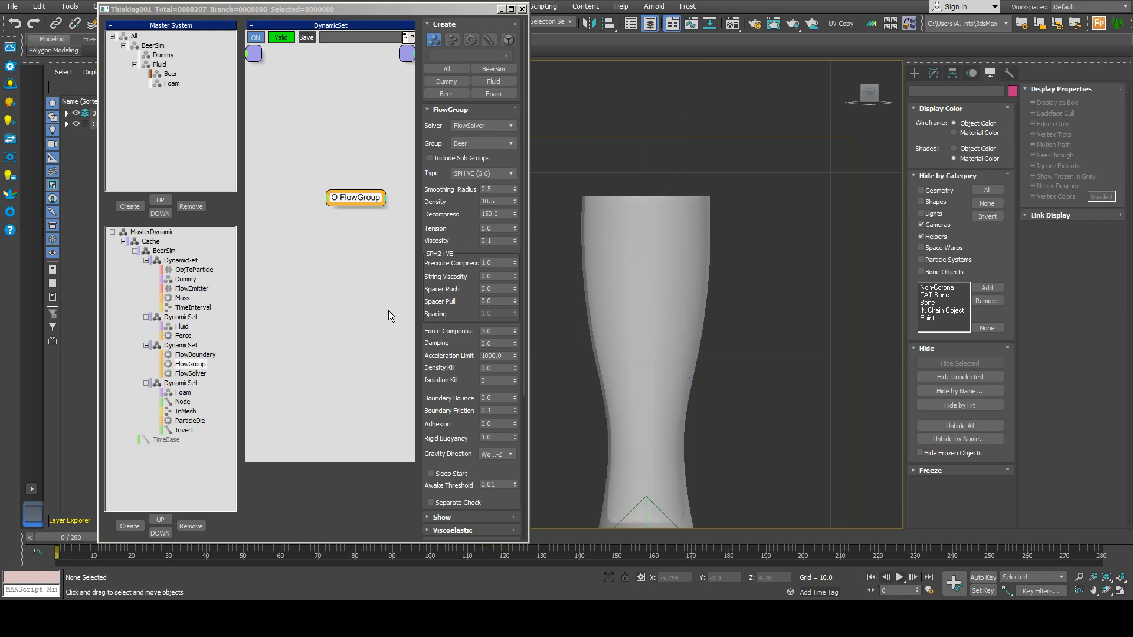
# - Try the simulation with the FlowSolver's VolumeLinked disabled, return to the first frame, and enable the option again
pyautogui.scroll(-1, 457, 332)
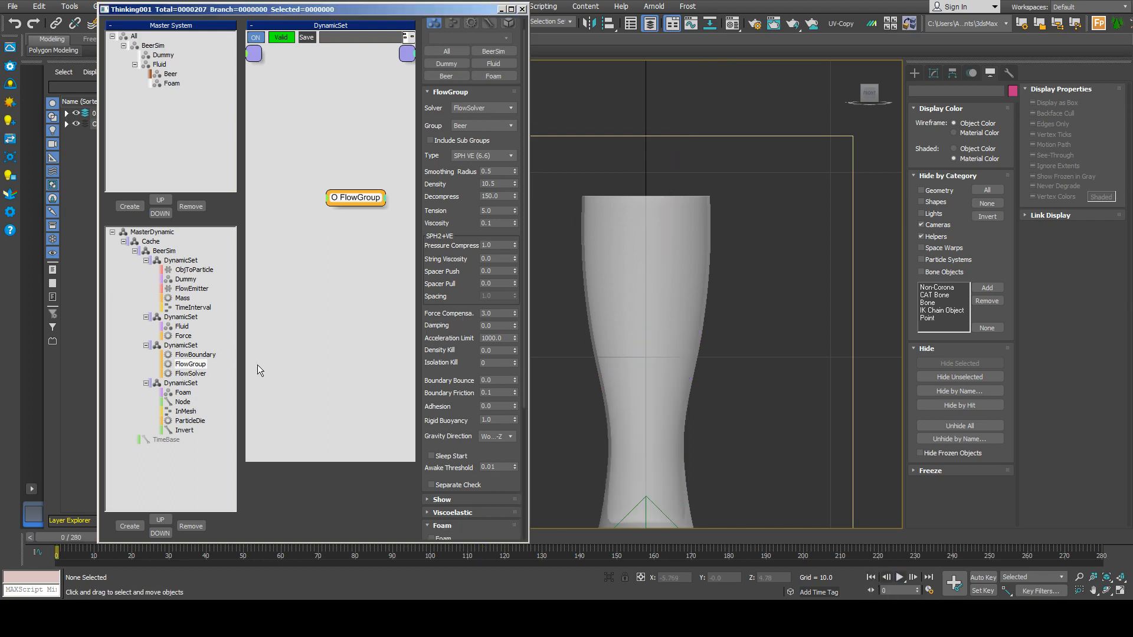
pyautogui.click(191, 373)
pyautogui.click(456, 143)
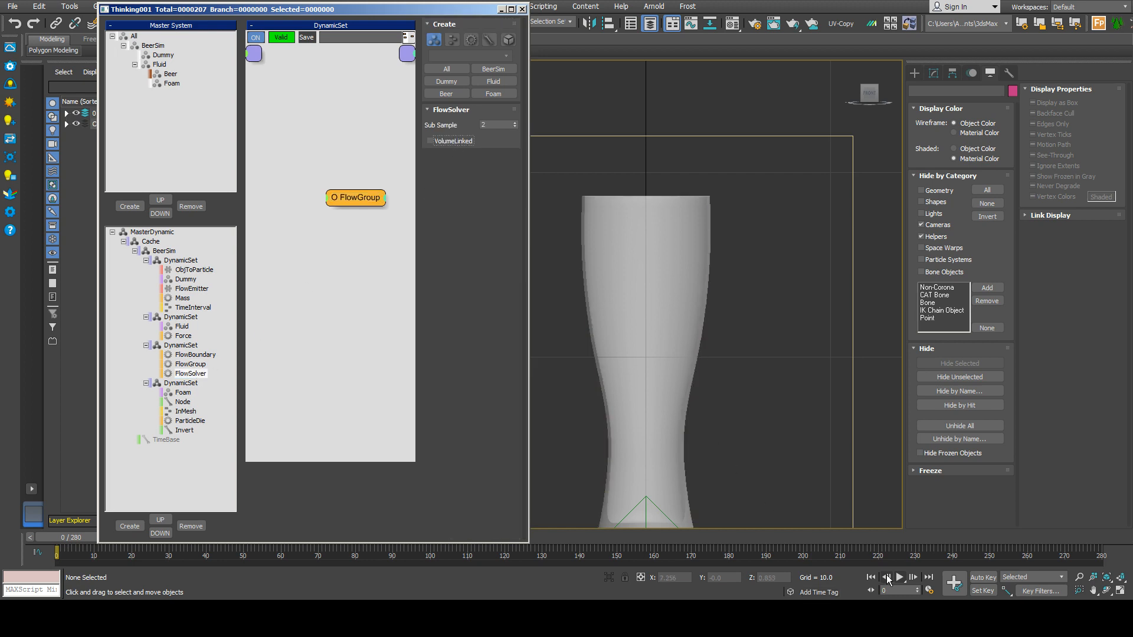
pyautogui.click(900, 578)
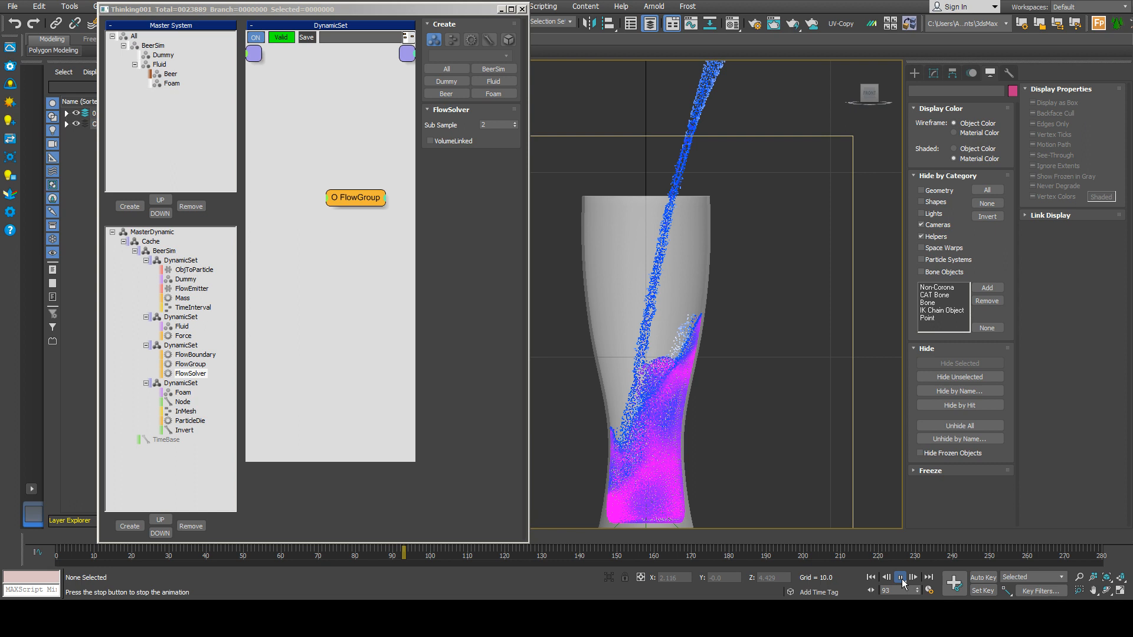
pyautogui.click(871, 577)
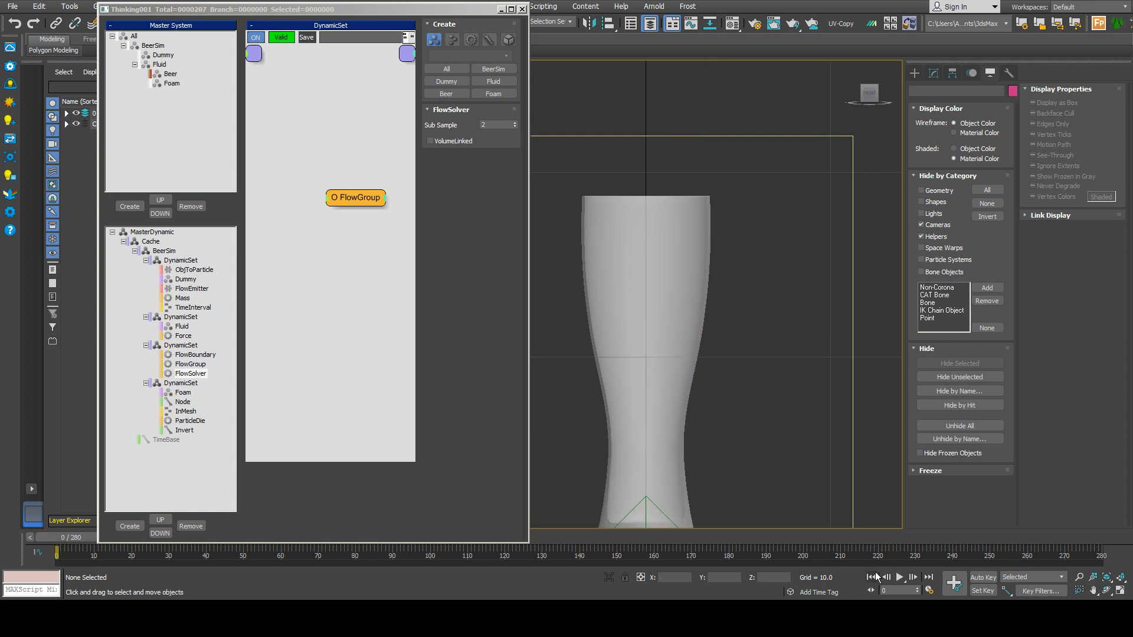
pyautogui.click(451, 142)
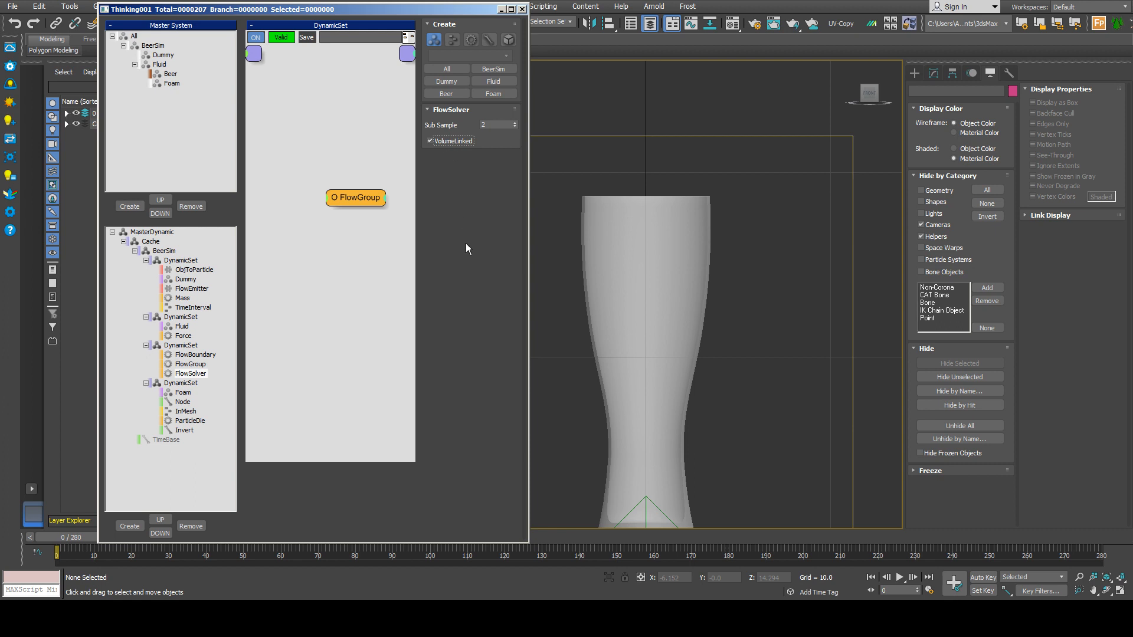
# - Show the FlowGroup's Force Compensation setting, play the simulation briefly, and stop it
pyautogui.click(190, 365)
pyautogui.moveTo(442, 376); pyautogui.dragTo(444, 331)
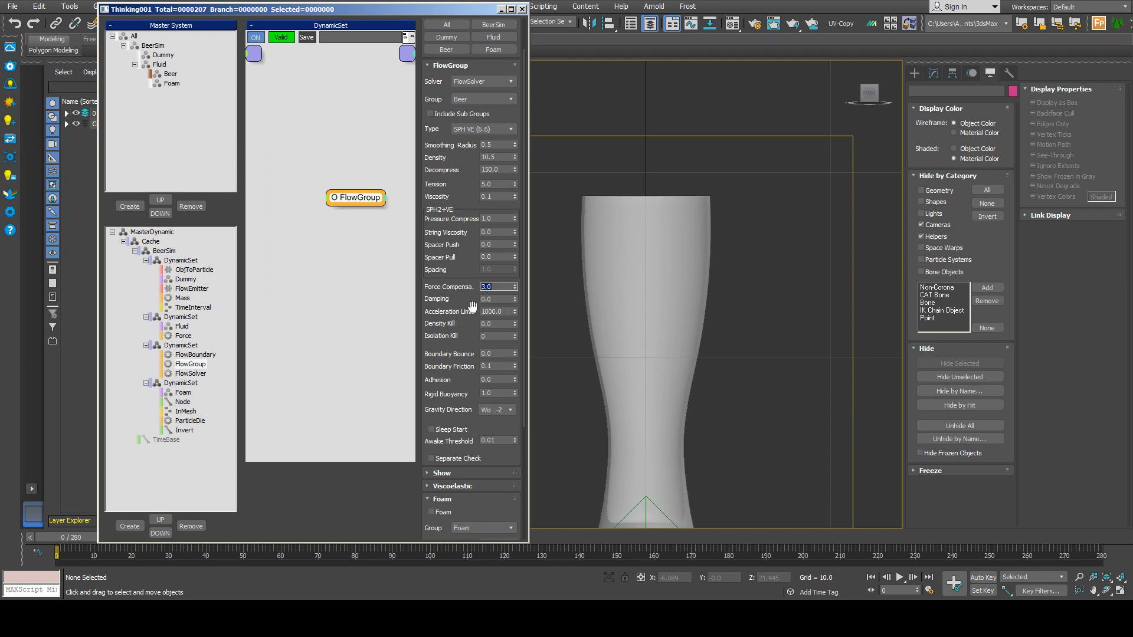
pyautogui.click(900, 578)
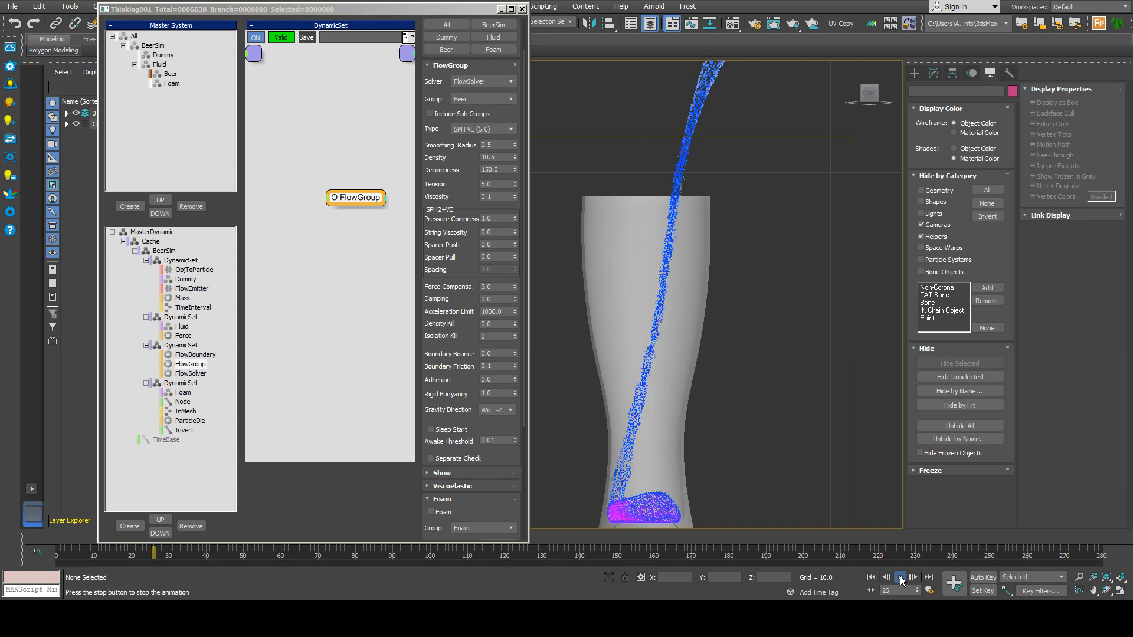
pyautogui.click(899, 578)
# - Try a Force Compensation of 4 on the FlowGroup in the simulation, rewind, and restore the value to 3
pyautogui.click(498, 288)
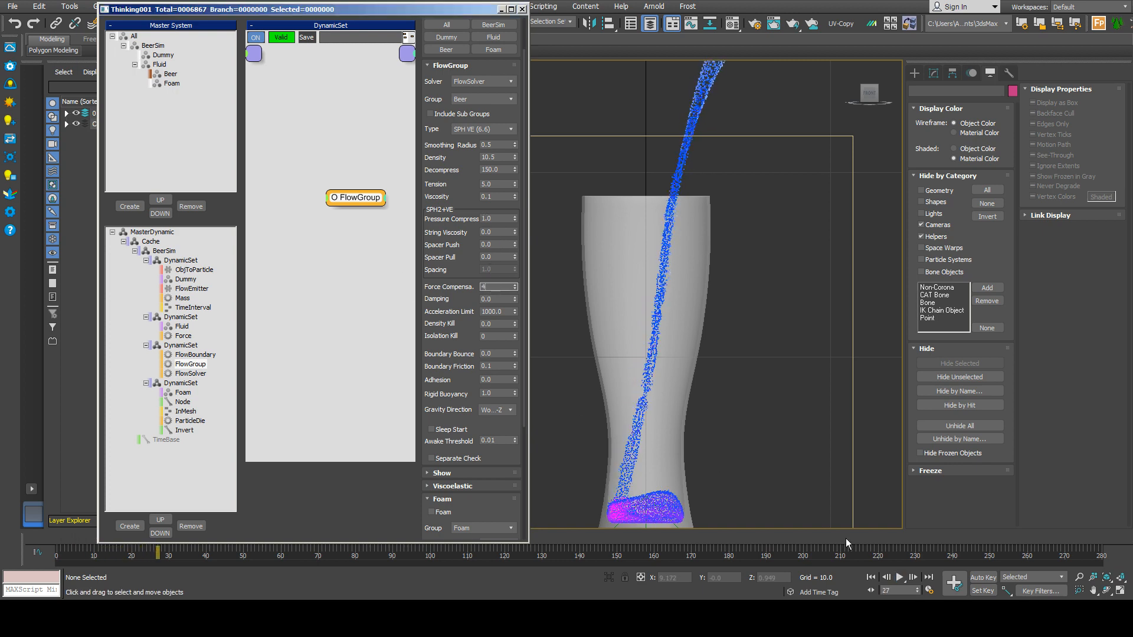
pyautogui.click(898, 578)
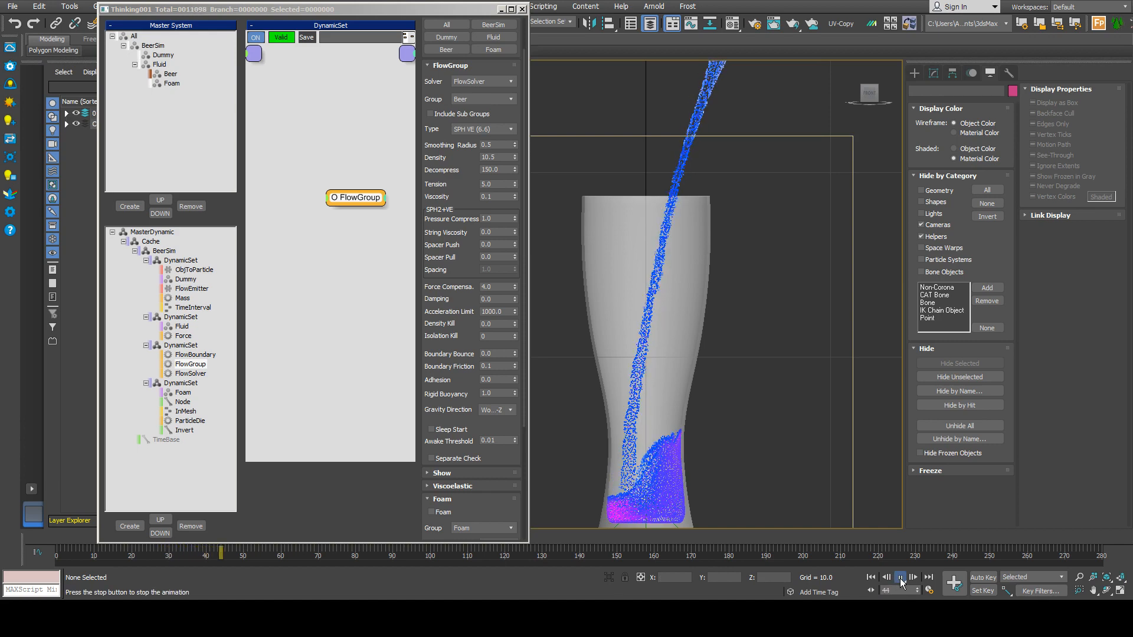
pyautogui.click(868, 577)
pyautogui.click(494, 287)
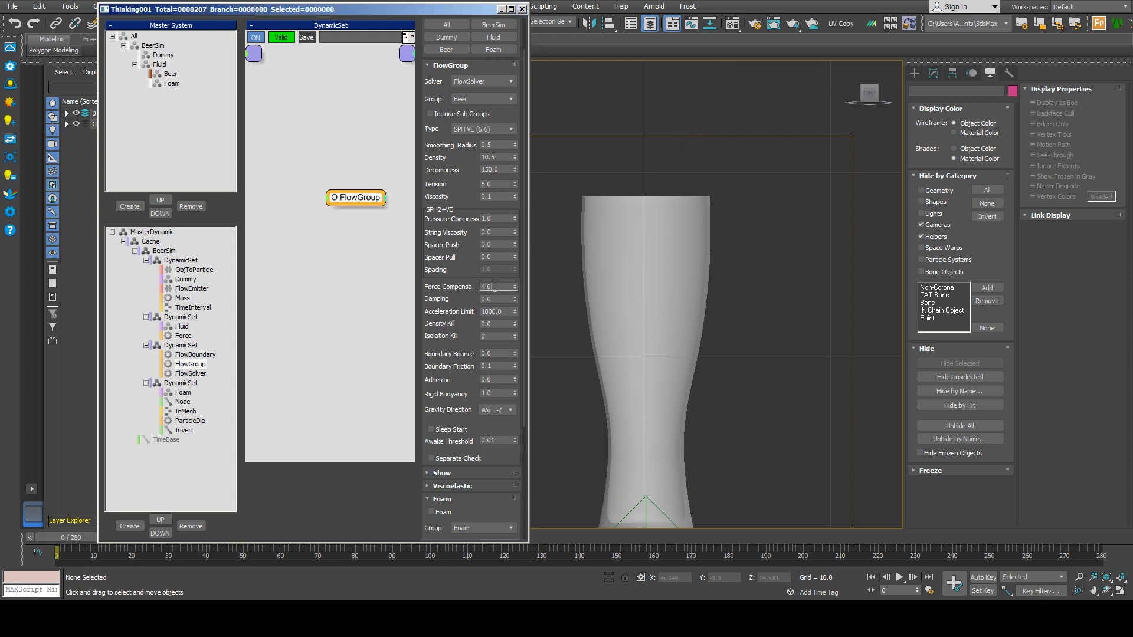
# - Set the FlowGroup's Damping to 10, run the simulation, and return to the first frame
pyautogui.moveTo(475, 305); pyautogui.dragTo(475, 303)
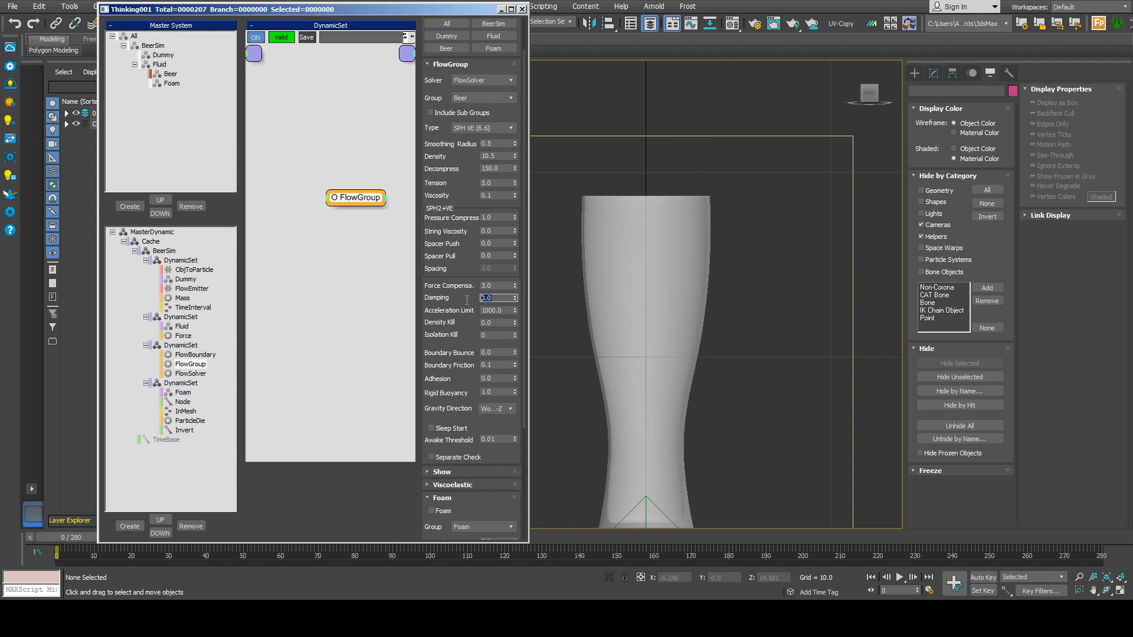
pyautogui.click(899, 577)
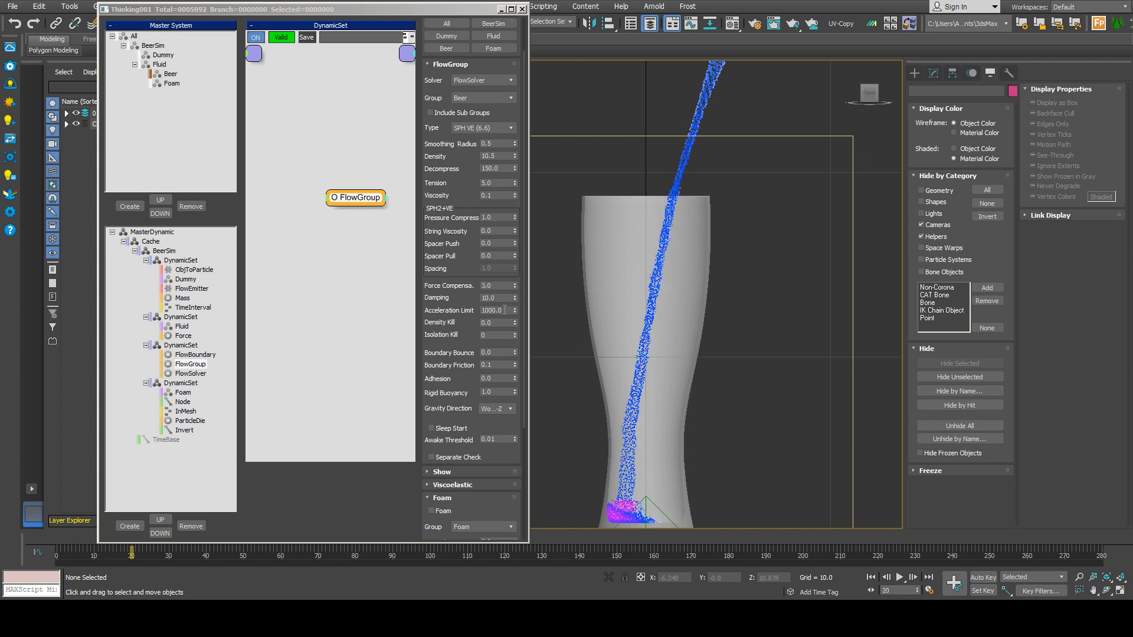
pyautogui.moveTo(504, 309); pyautogui.dragTo(477, 309)
pyautogui.scroll(-3, 460, 411)
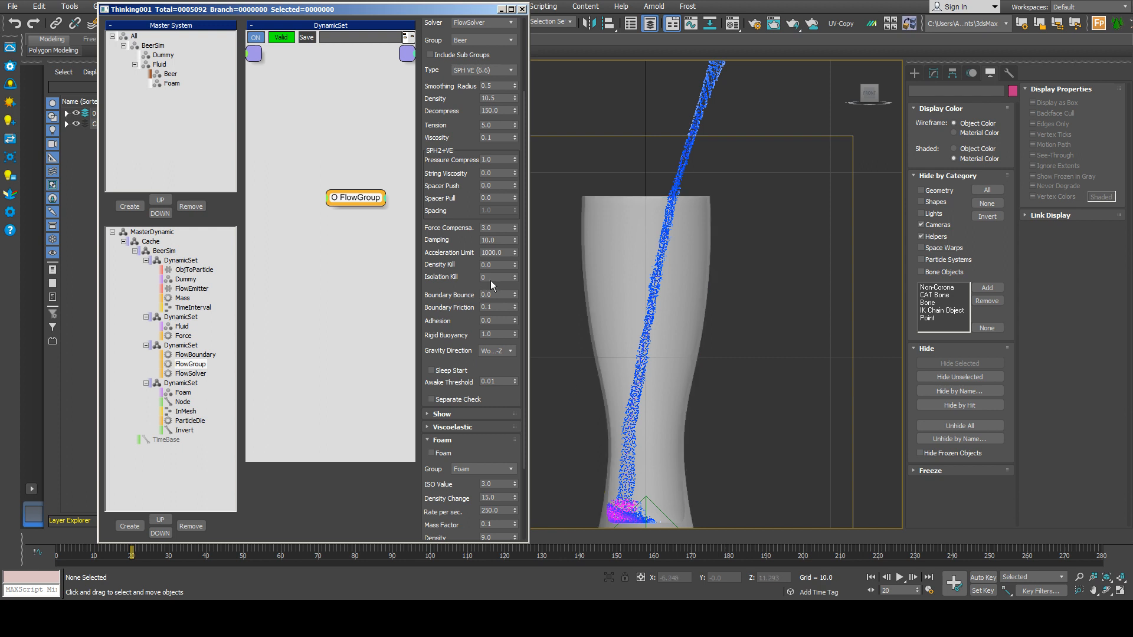
pyautogui.press('Home')
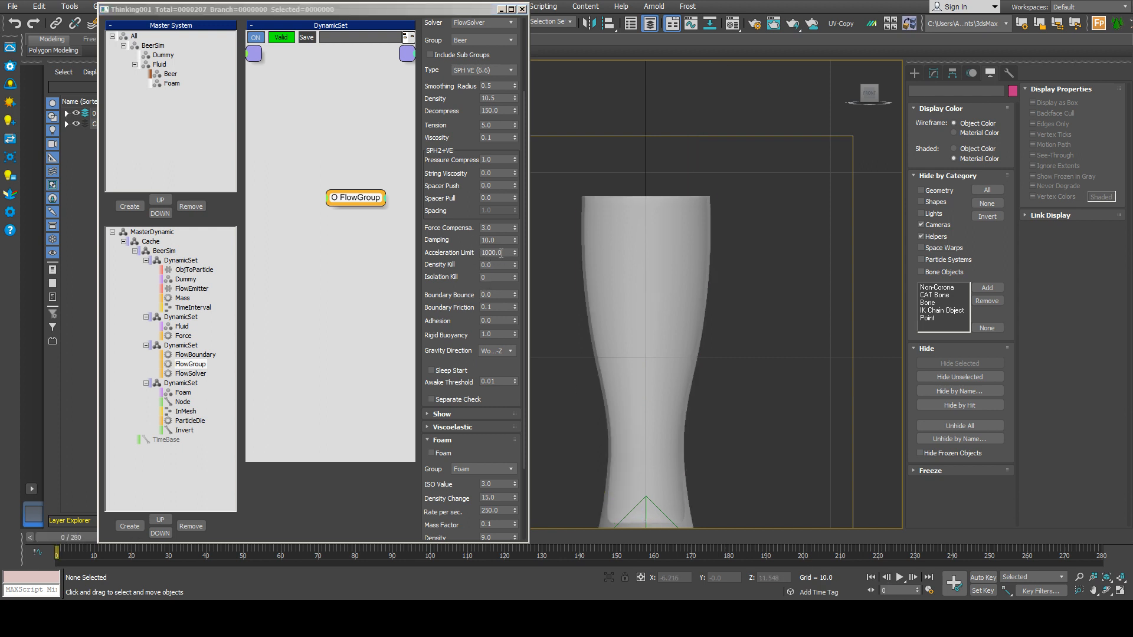
# - Try an Acceleration Limit of 10 on the FlowGroup in the simulation, rewind, and restore the limit to 1000
pyautogui.doubleClick(500, 253)
pyautogui.write('10')
pyautogui.click(900, 578)
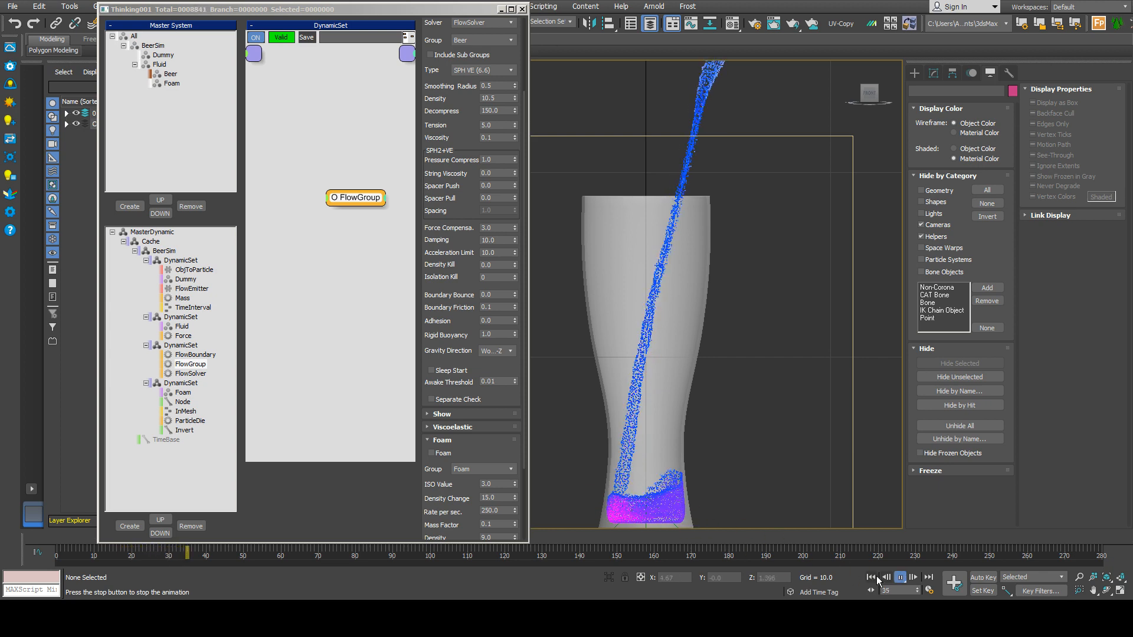
pyautogui.click(870, 578)
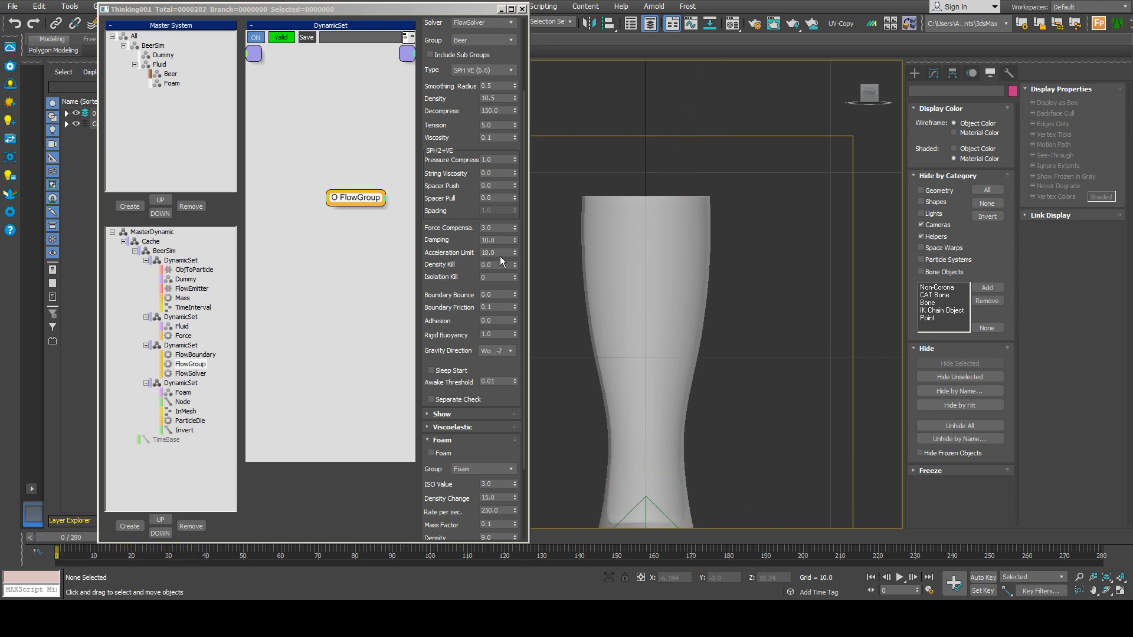
pyautogui.doubleClick(504, 252)
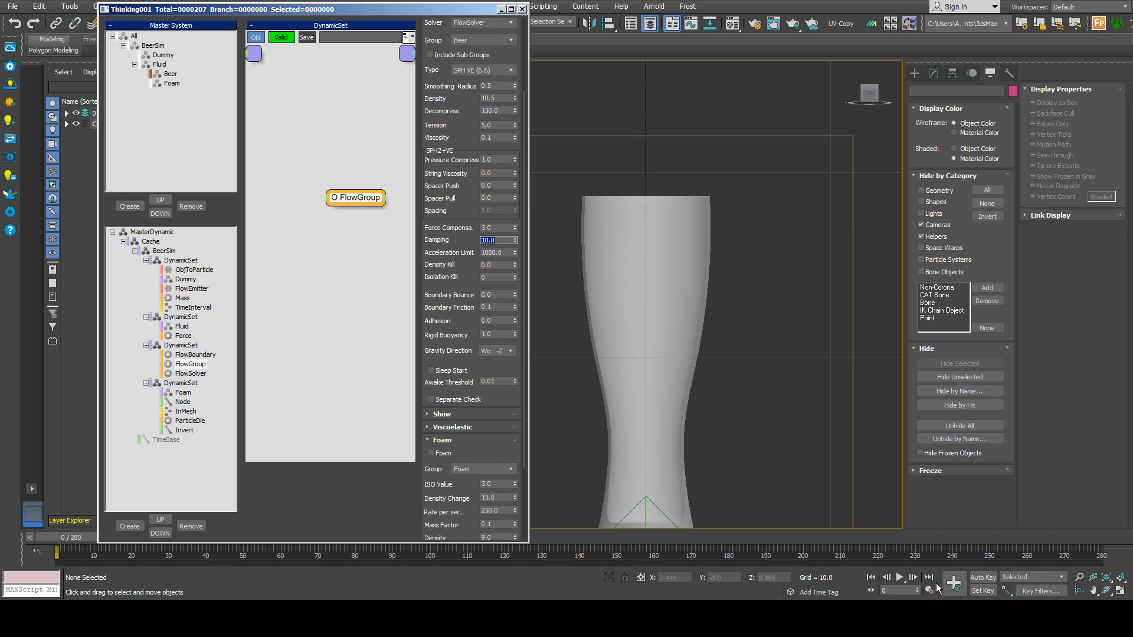
# - Play the damped simulation, check the FlowSolver settings, continue playback, and return to the first frame
pyautogui.click(899, 577)
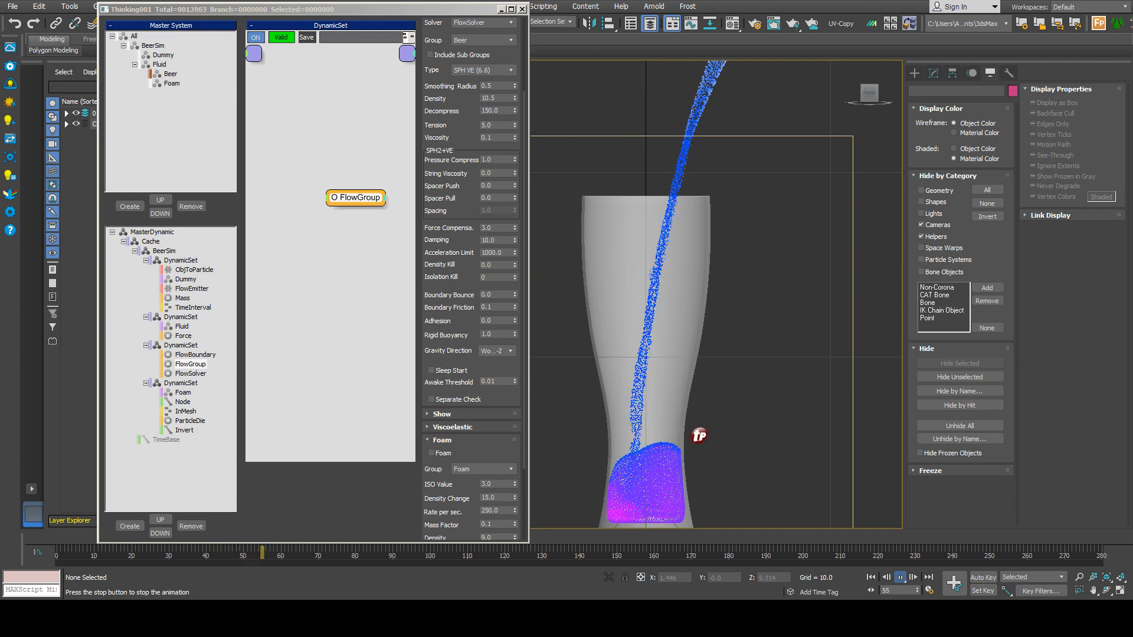
pyautogui.click(900, 578)
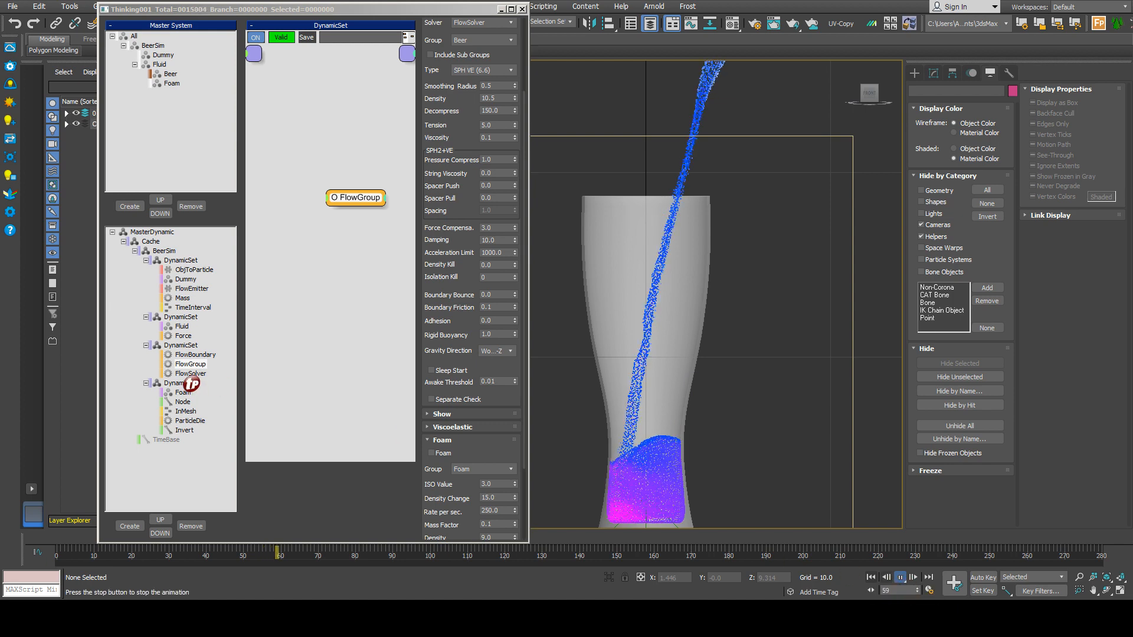
pyautogui.click(195, 374)
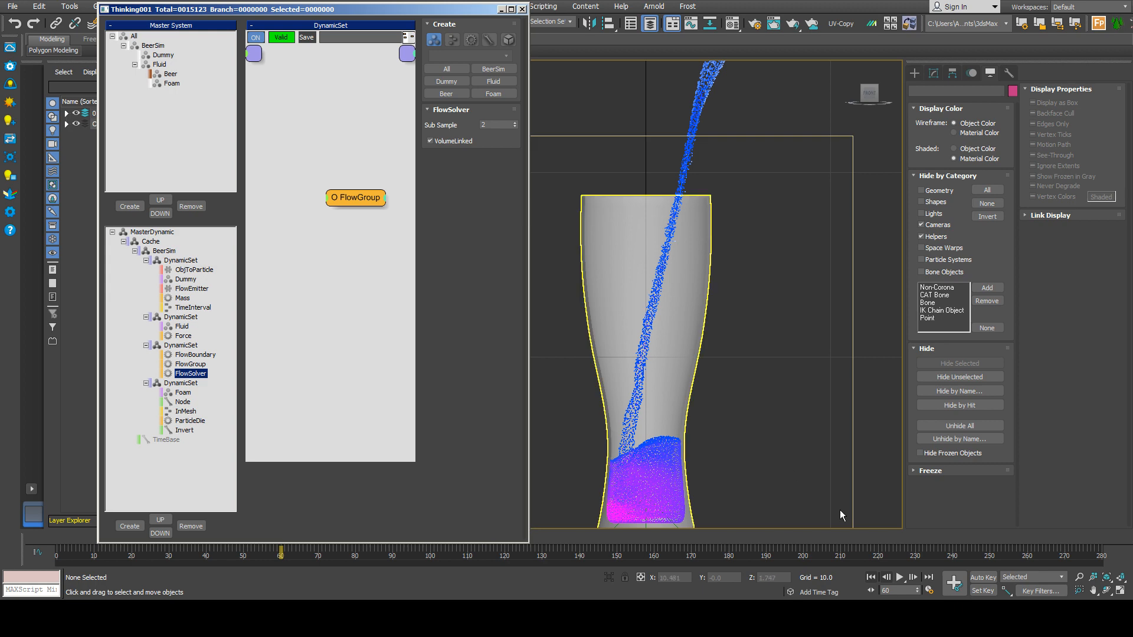
pyautogui.click(898, 578)
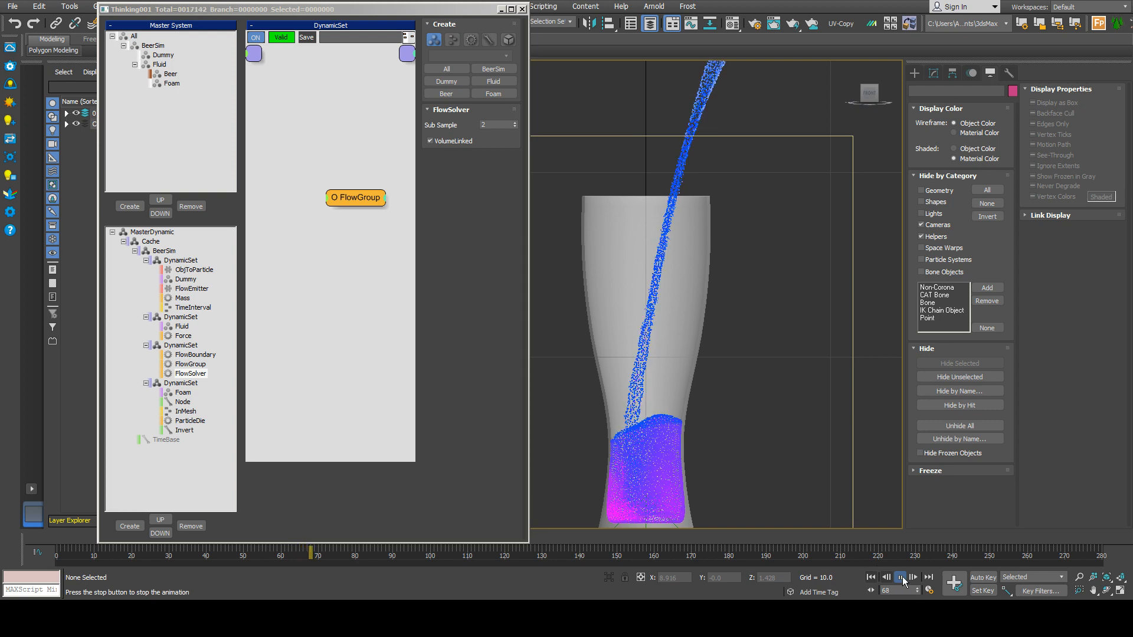
pyautogui.click(900, 578)
pyautogui.click(870, 578)
# - Disable VolumeLinked on the FlowSolver, run the simulation for comparison, and return to the first frame
pyautogui.click(454, 142)
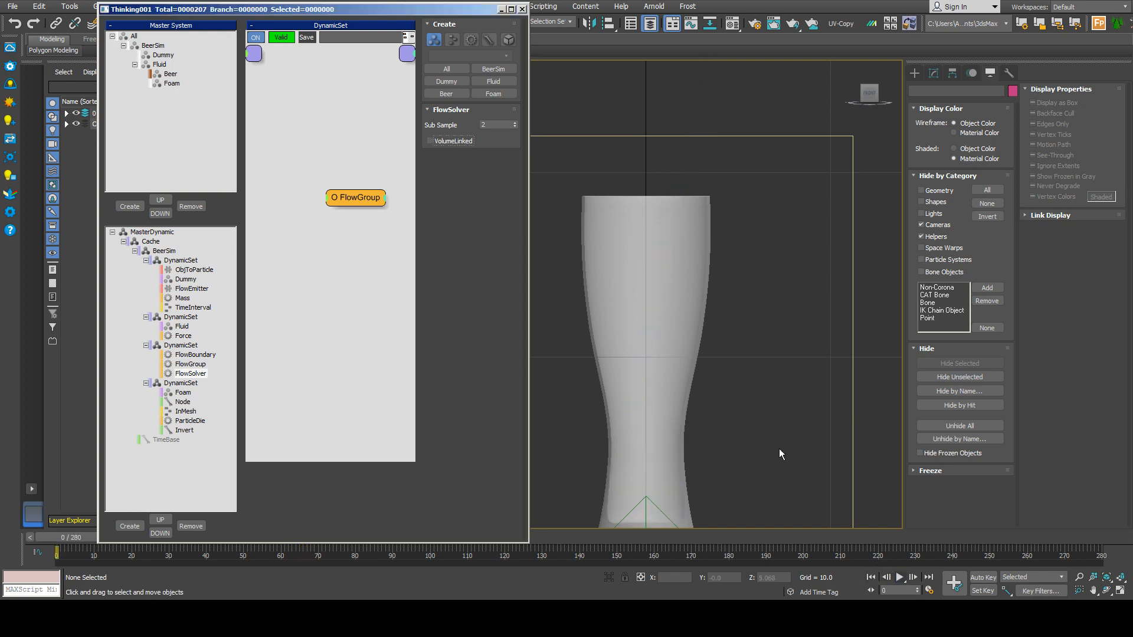
pyautogui.click(900, 577)
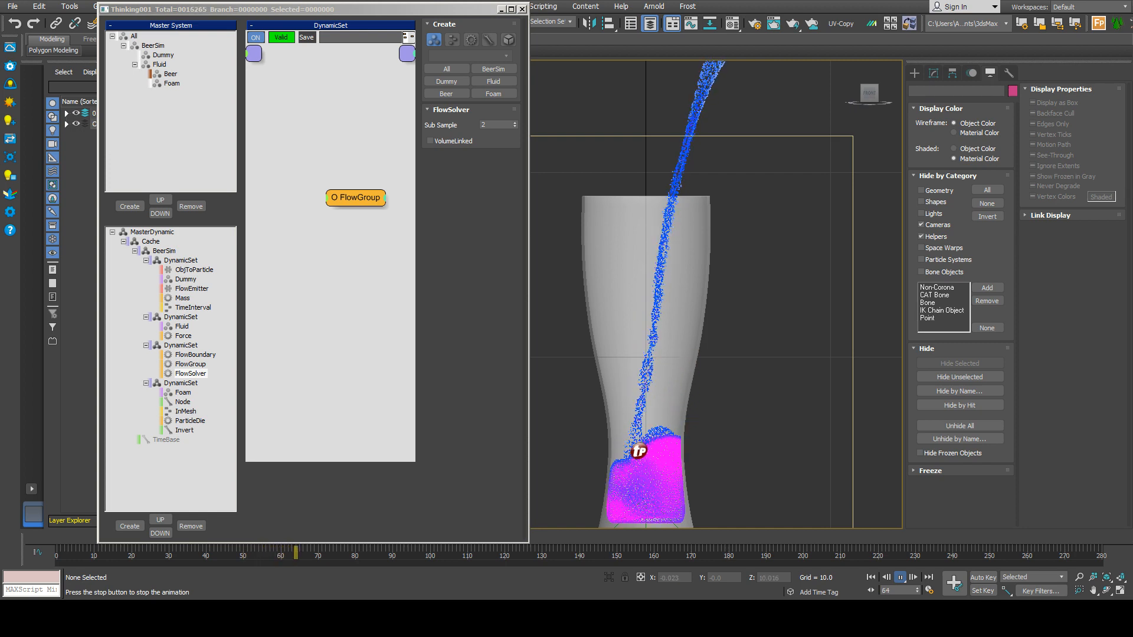
pyautogui.click(901, 577)
pyautogui.click(871, 577)
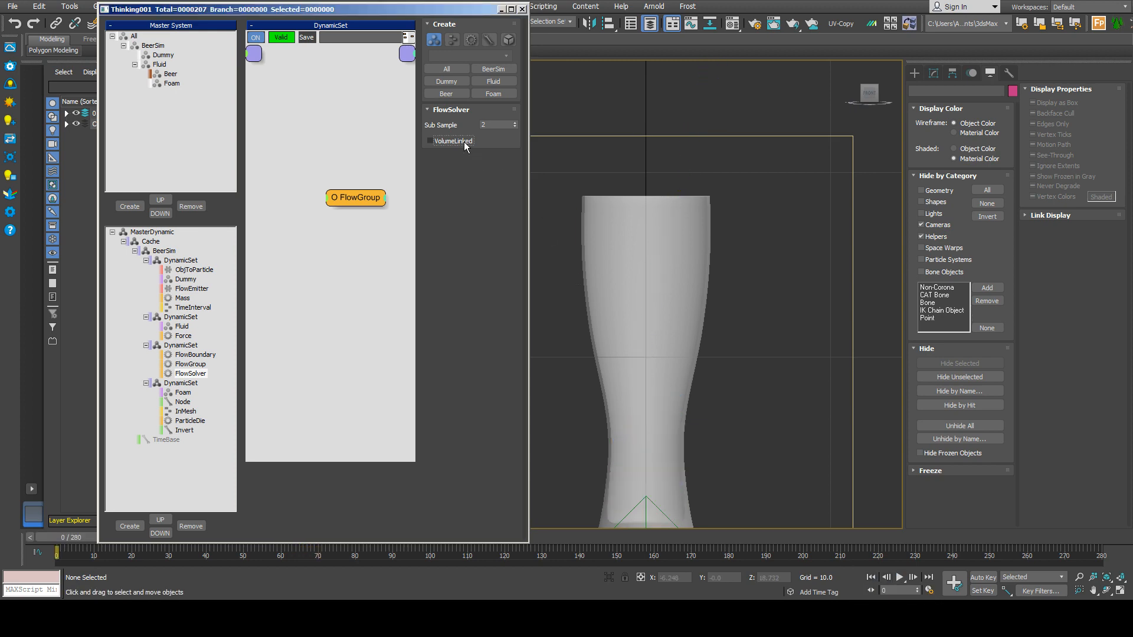
# - Set the FlowGroup's Damping to 40 and play the simulation
pyautogui.click(189, 365)
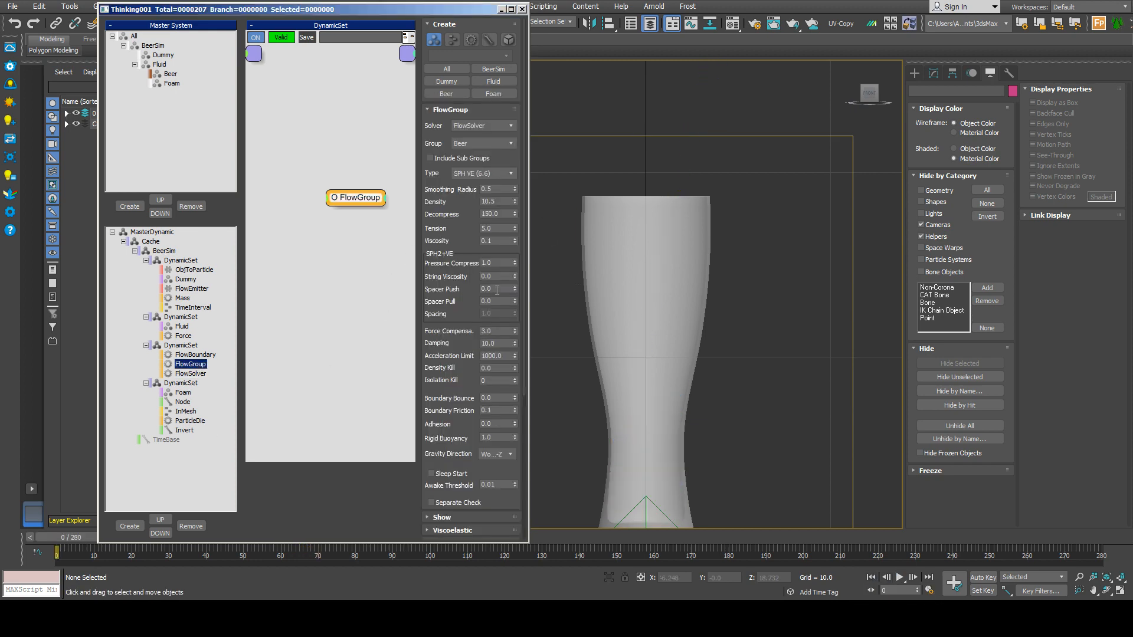
pyautogui.click(495, 345)
pyautogui.click(899, 577)
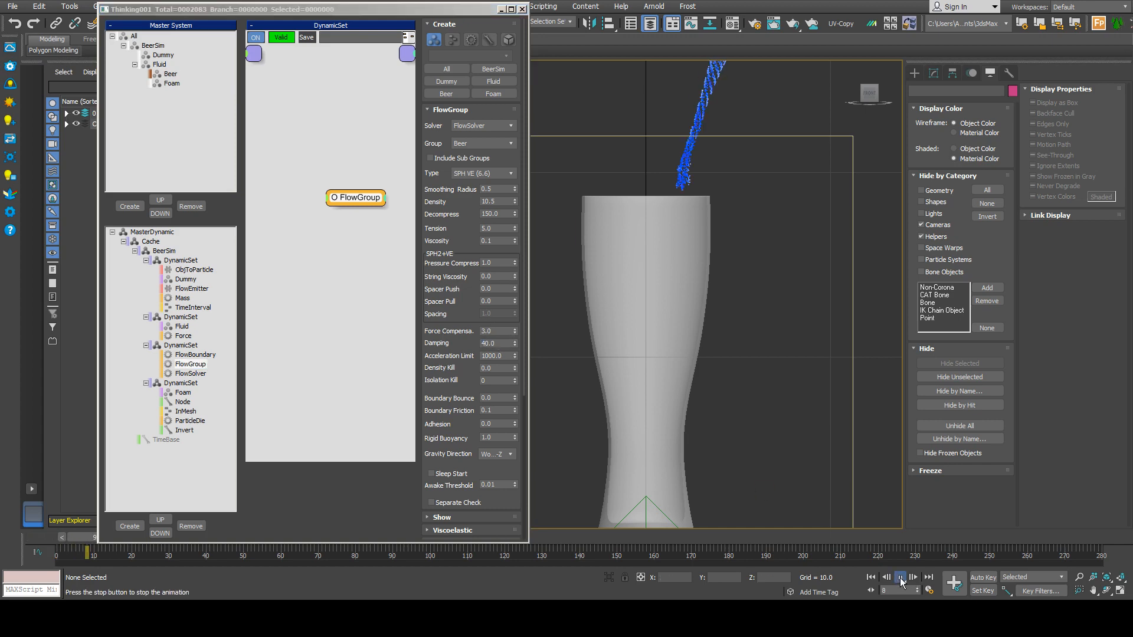
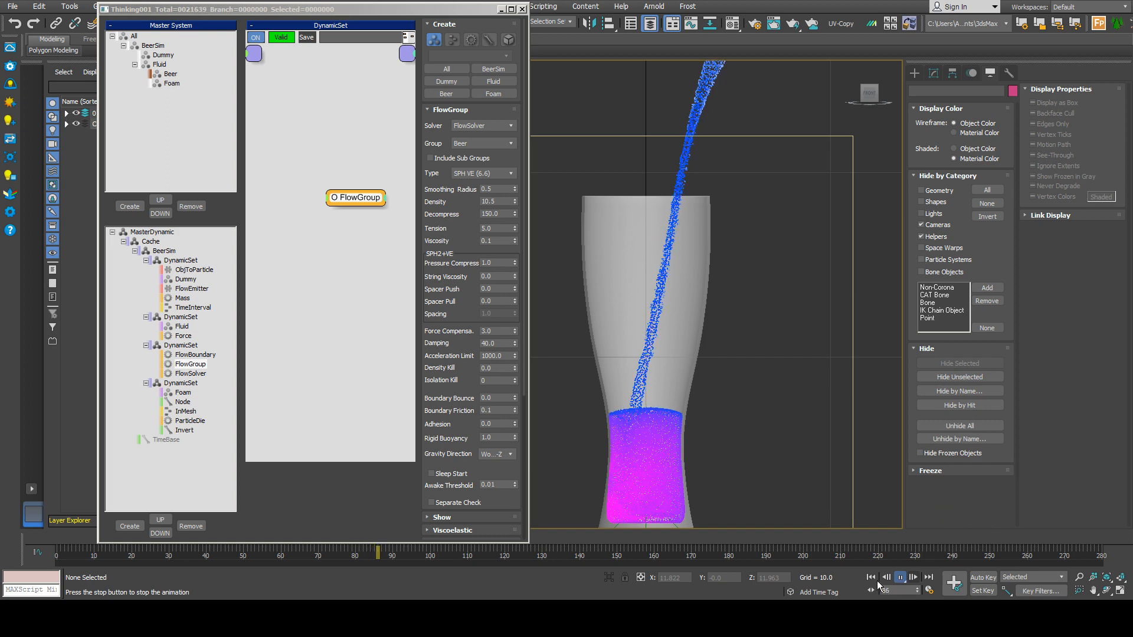
# - Return to the first frame and enable Foam in the FlowGroup's foam settings
pyautogui.click(872, 578)
pyautogui.click(422, 399)
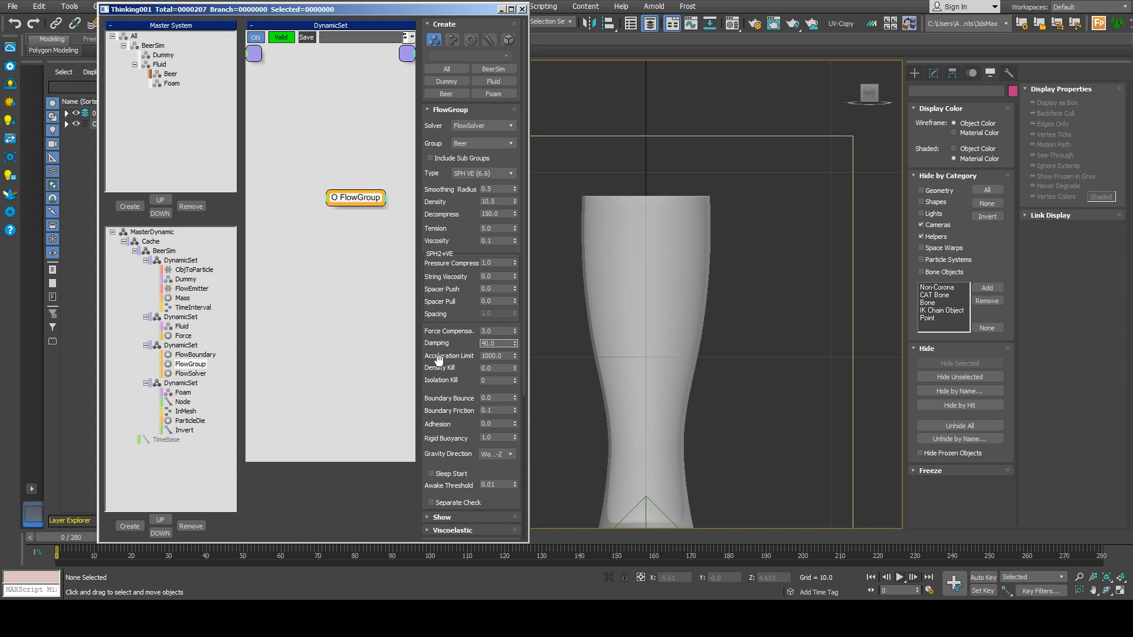
pyautogui.scroll(-4, 439, 360)
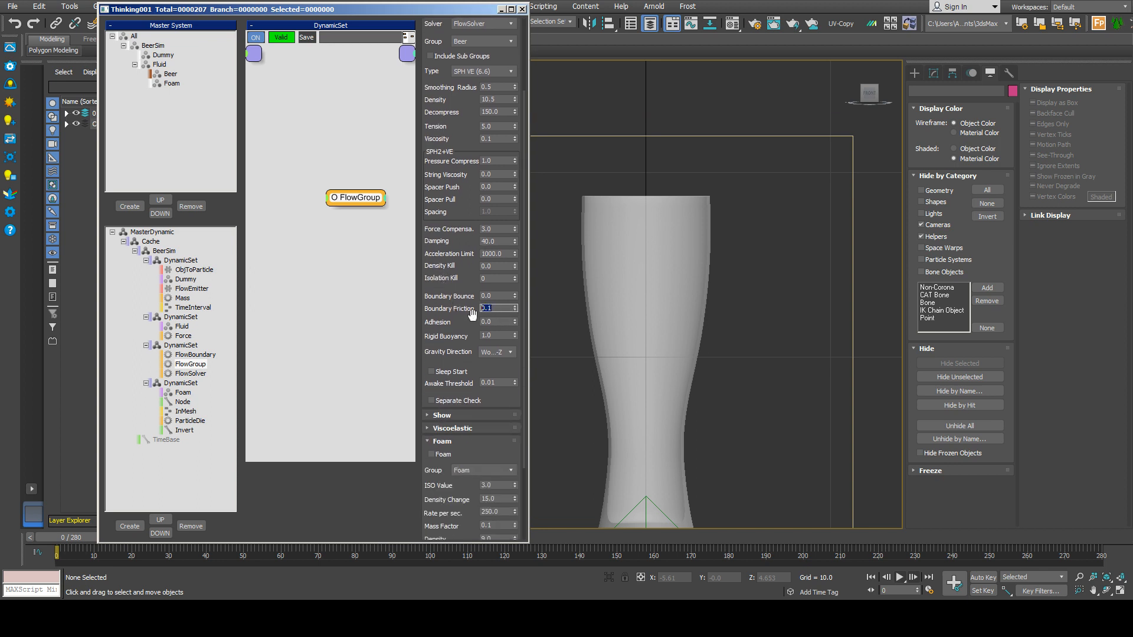
pyautogui.scroll(-4, 435, 336)
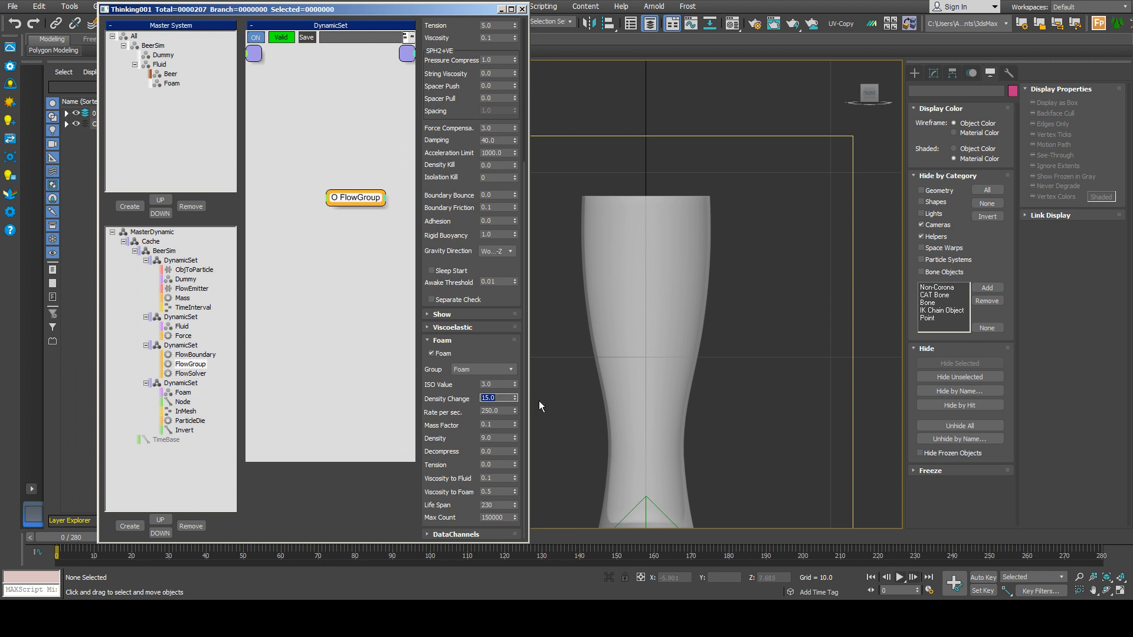
pyautogui.moveTo(587, 398)
pyautogui.mouseDown(button='middle')
pyautogui.moveTo(617, 384)
pyautogui.moveTo(590, 384)
pyautogui.mouseUp(button='middle')
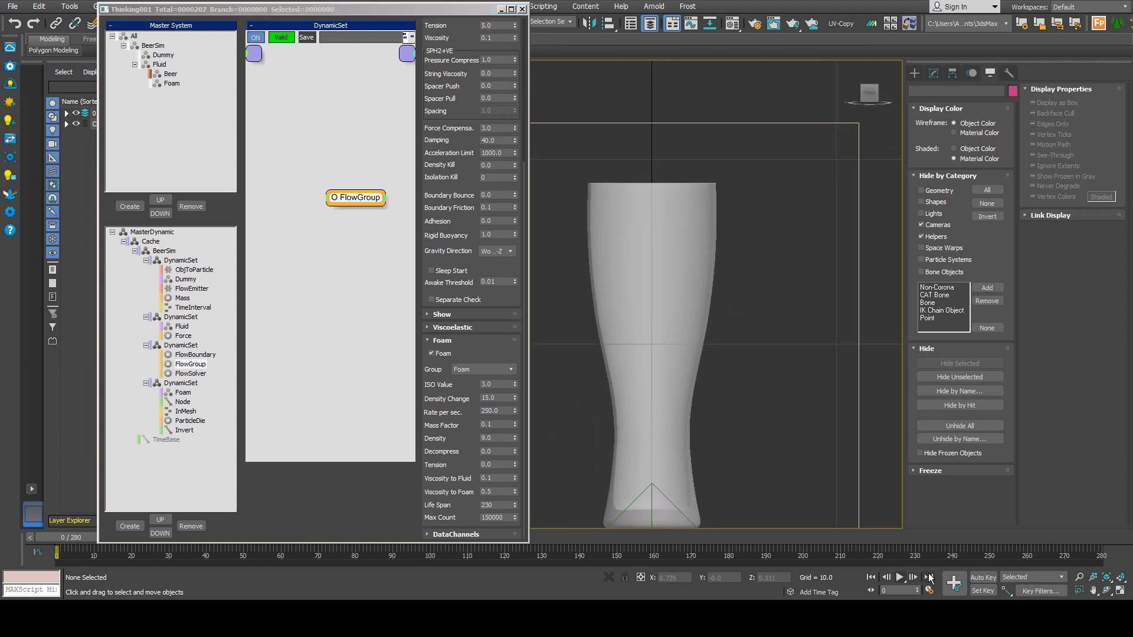
# - Play the simulation with foam enabled, examine the foam forming at the glass bottom, and return to the first frame
pyautogui.click(899, 578)
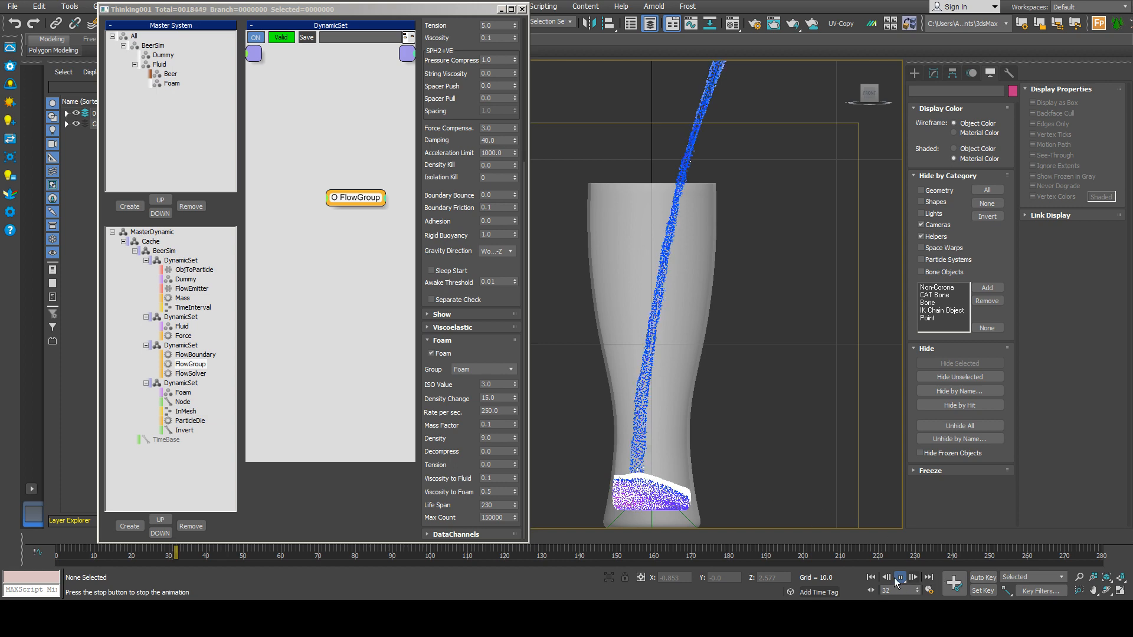
pyautogui.scroll(6, 650, 494)
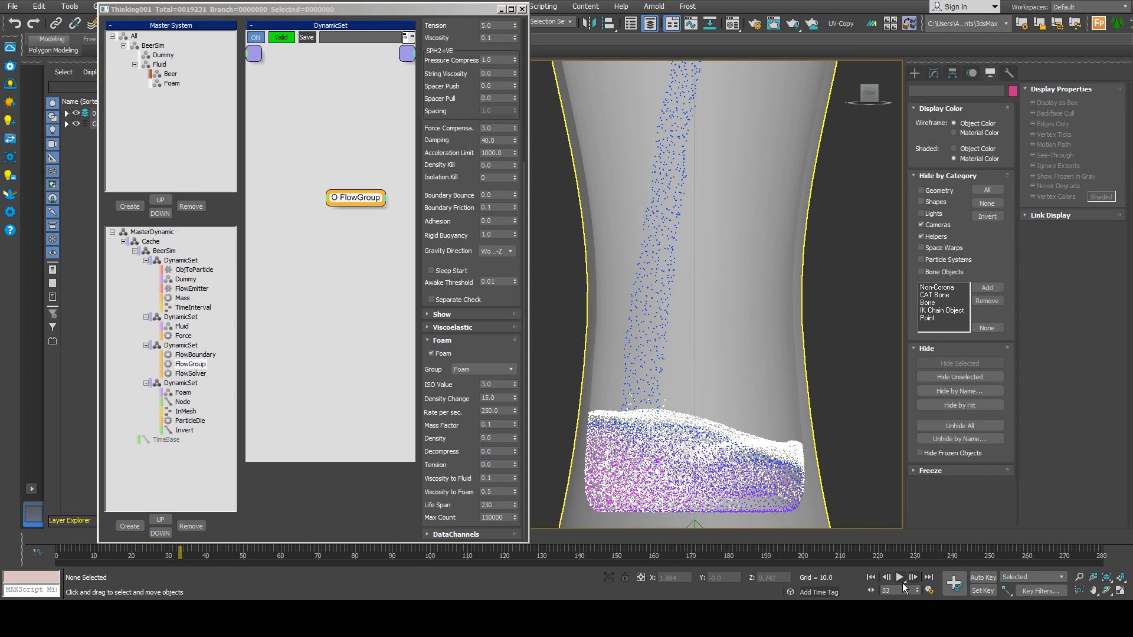
pyautogui.click(901, 580)
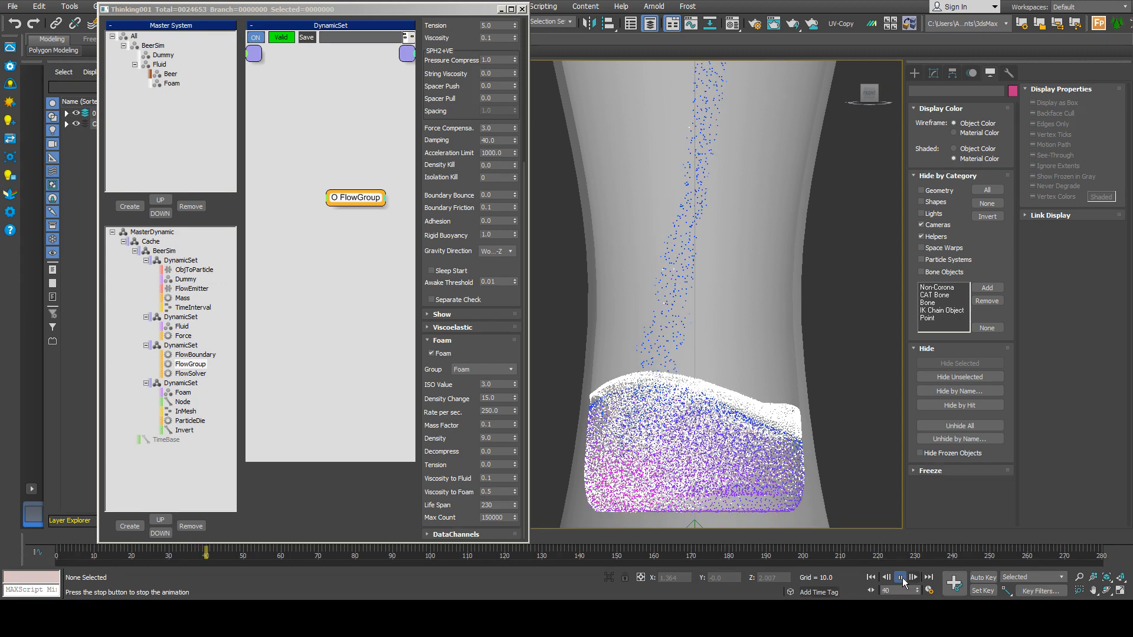
pyautogui.click(869, 578)
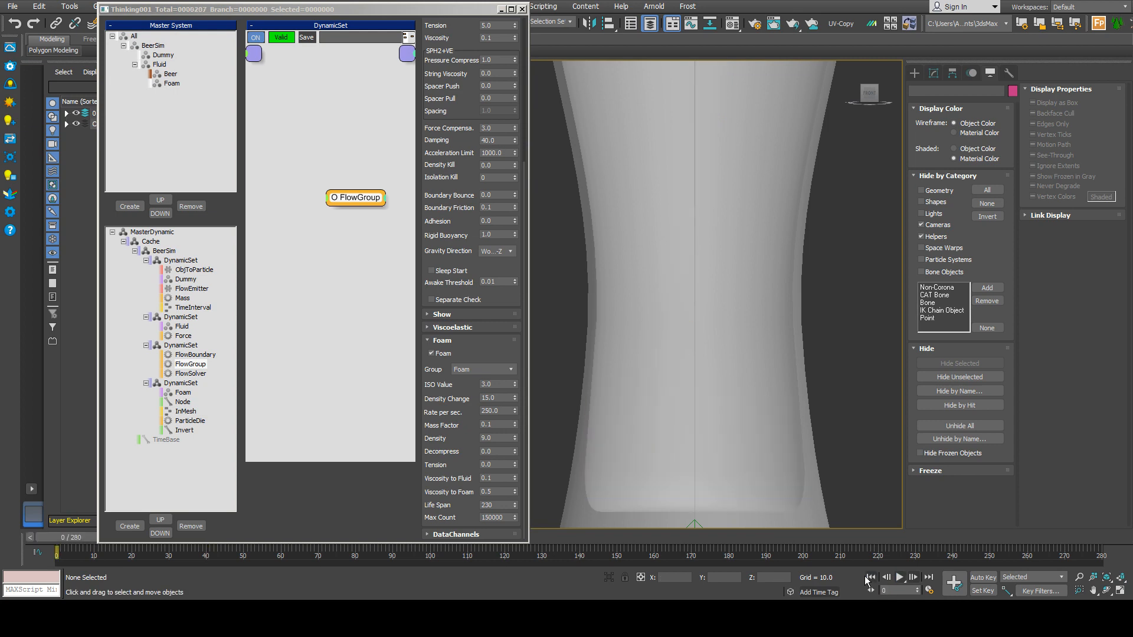
# - Check the foam's Density Change, the foam DynamicSet's network, and the object assigned to its Node operator
pyautogui.click(500, 398)
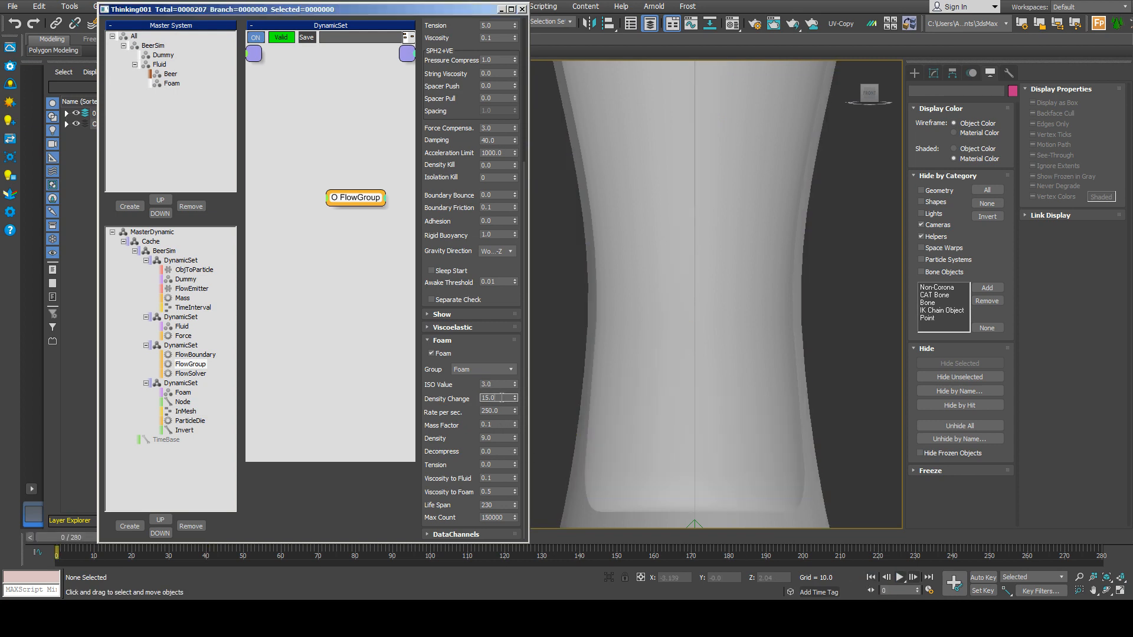
pyautogui.click(180, 383)
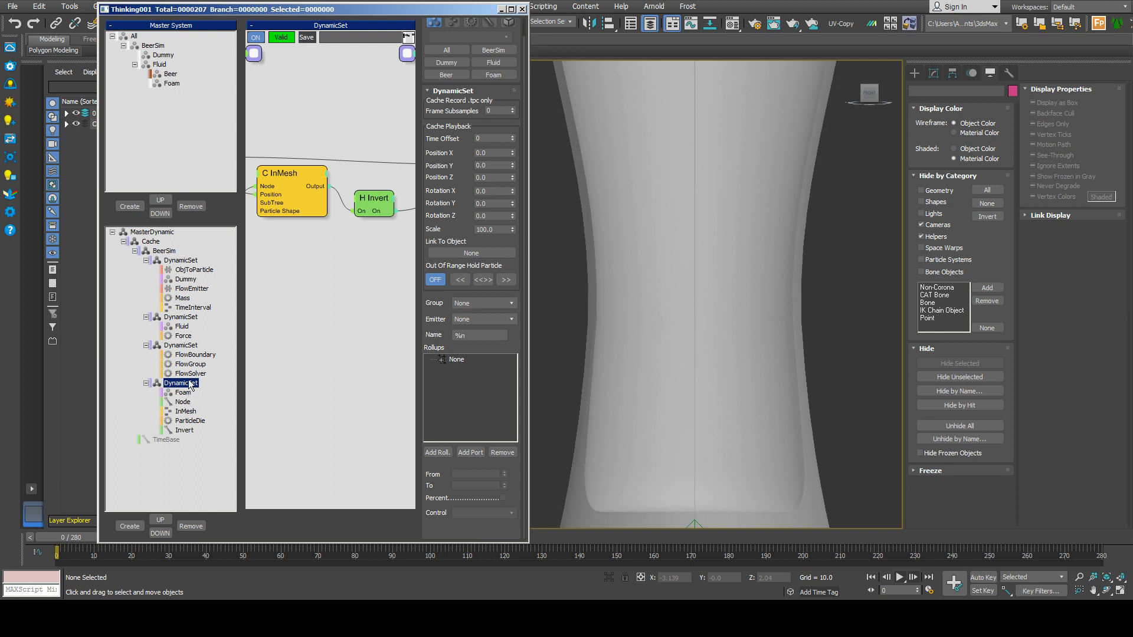
pyautogui.moveTo(270, 289); pyautogui.dragTo(380, 331, button='middle')
pyautogui.click(266, 268)
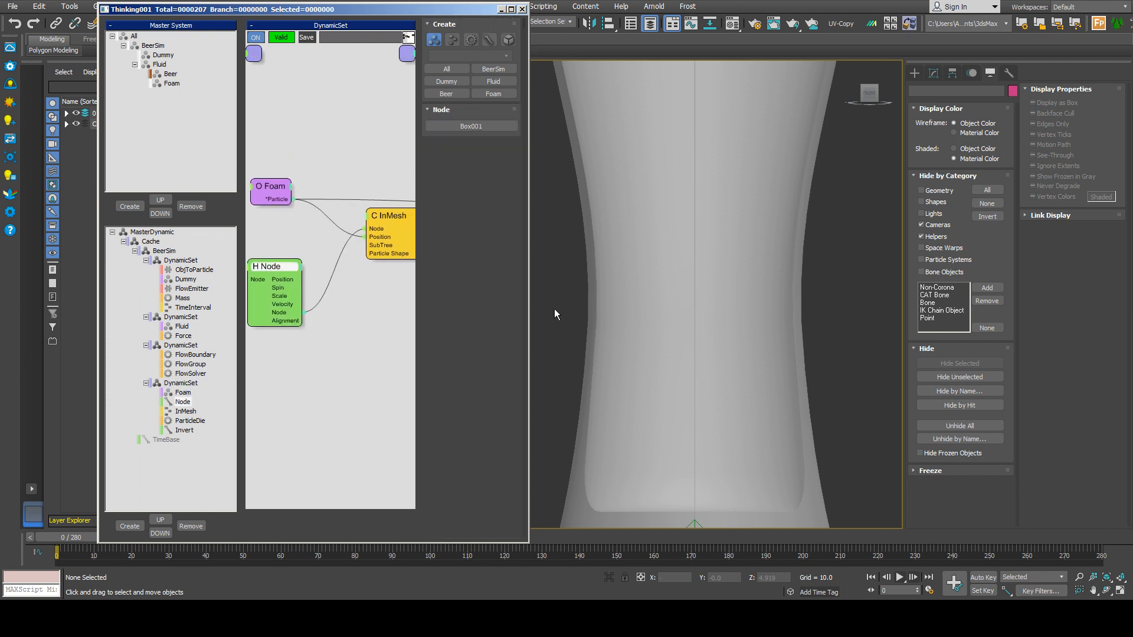
pyautogui.scroll(-6, 555, 314)
pyautogui.scroll(4, 651, 317)
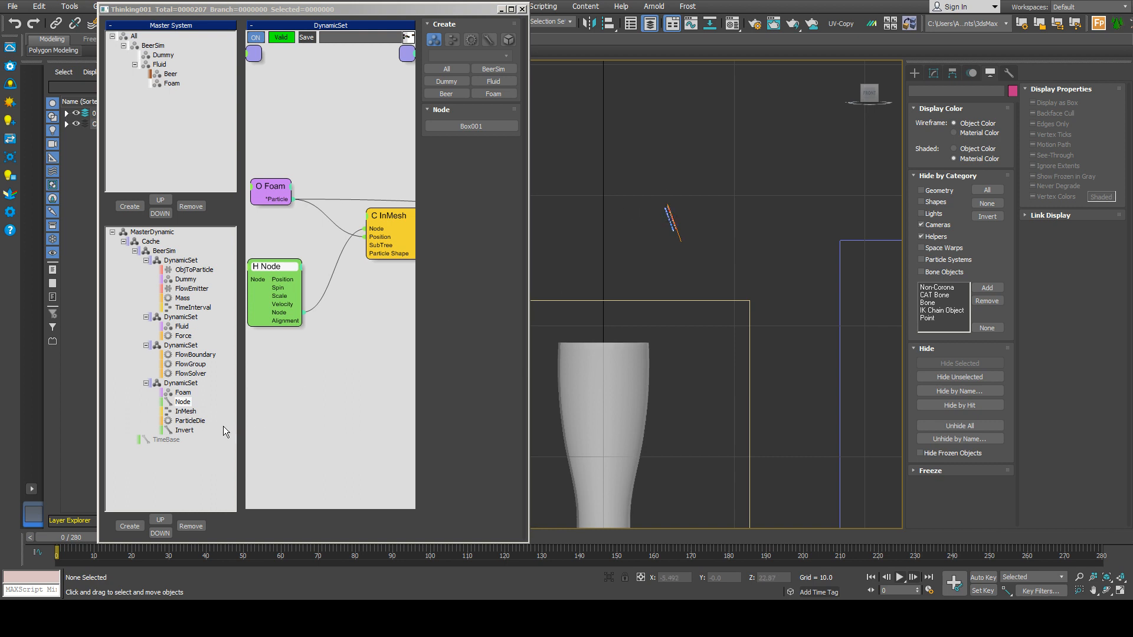
# - Disable the foam DynamicSet, then run the simulation briefly and return to the first frame
pyautogui.click(197, 384)
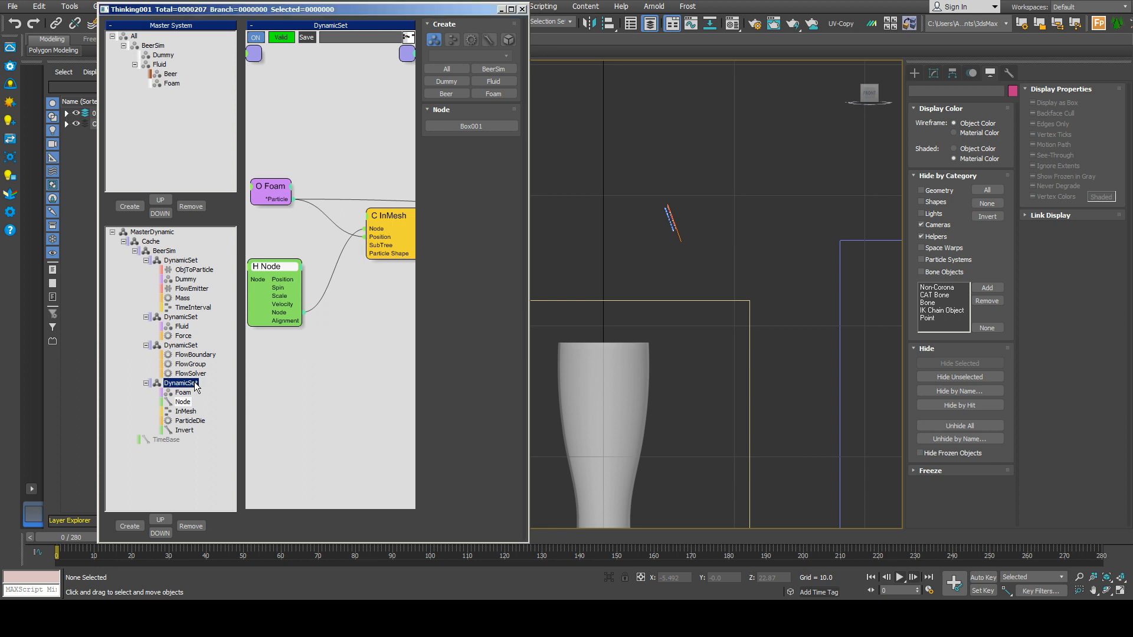
pyautogui.click(190, 364)
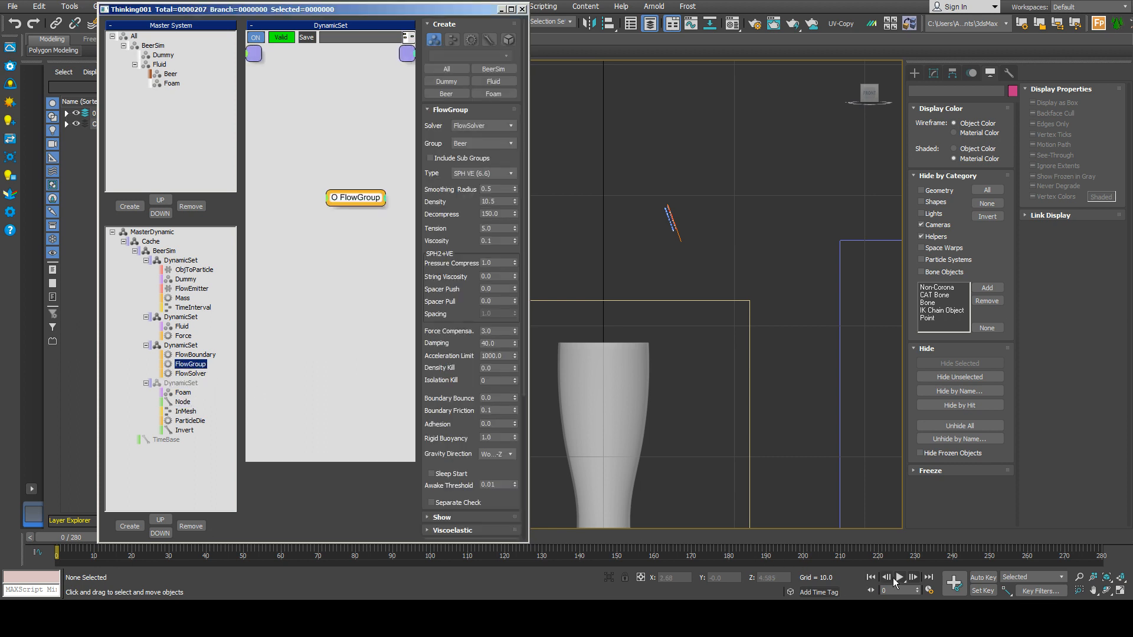
pyautogui.click(898, 578)
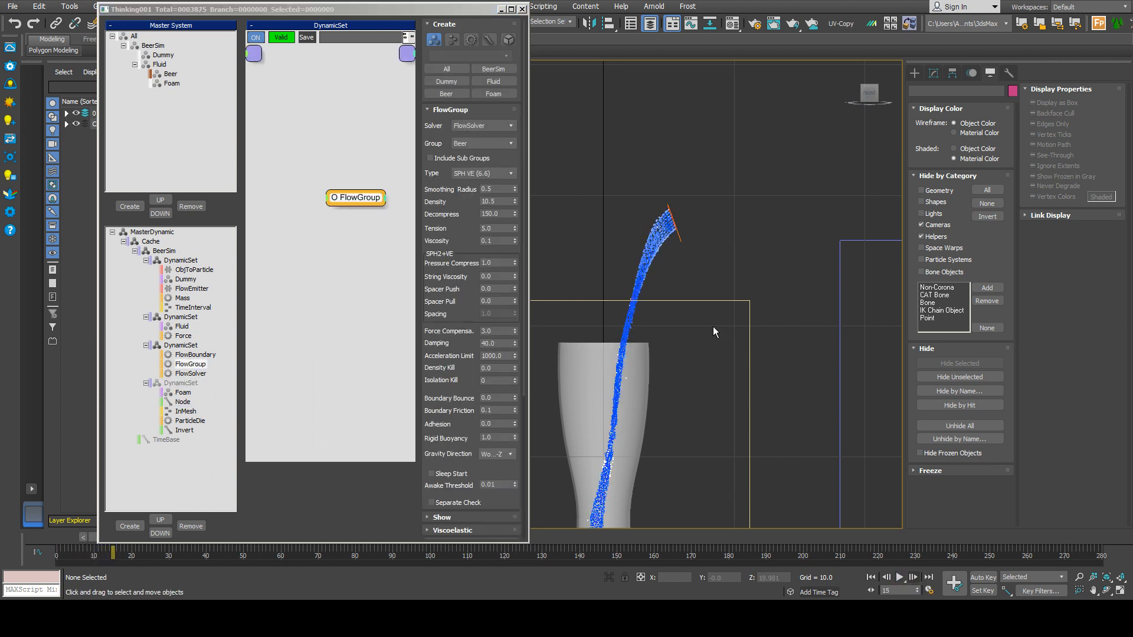
pyautogui.moveTo(712, 326); pyautogui.dragTo(732, 253, button='middle')
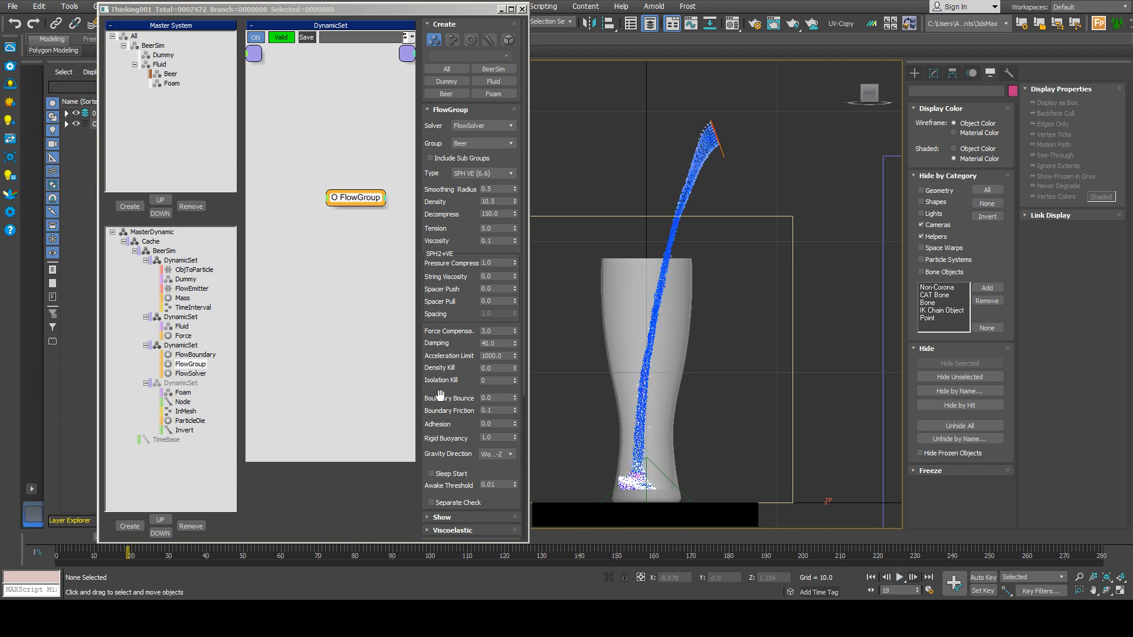
pyautogui.moveTo(430, 379); pyautogui.dragTo(434, 122)
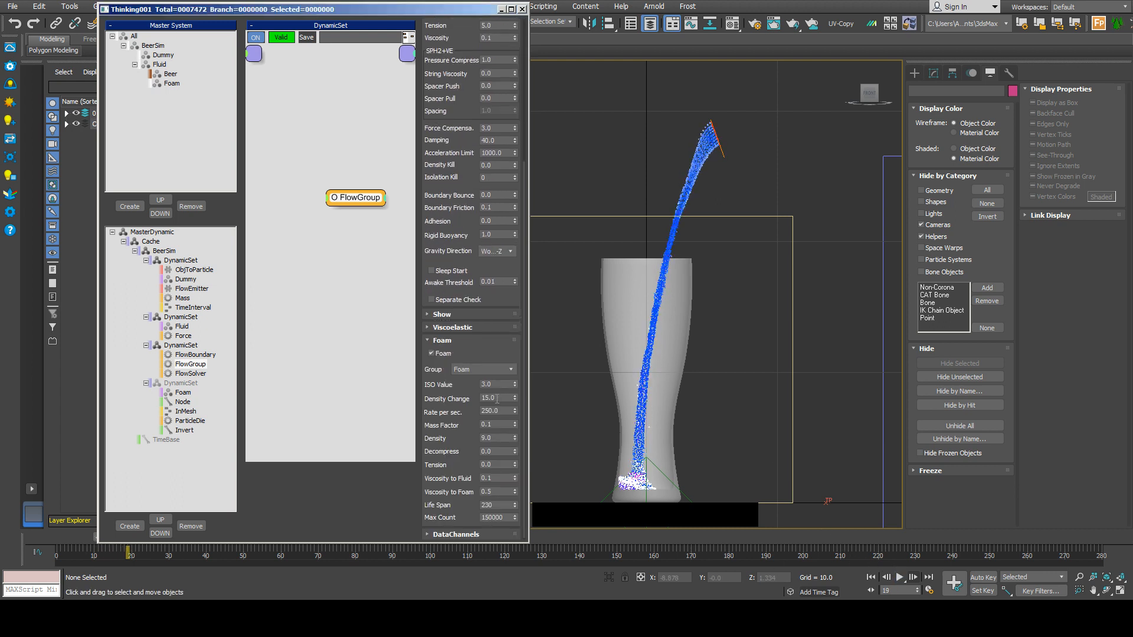
pyautogui.click(870, 577)
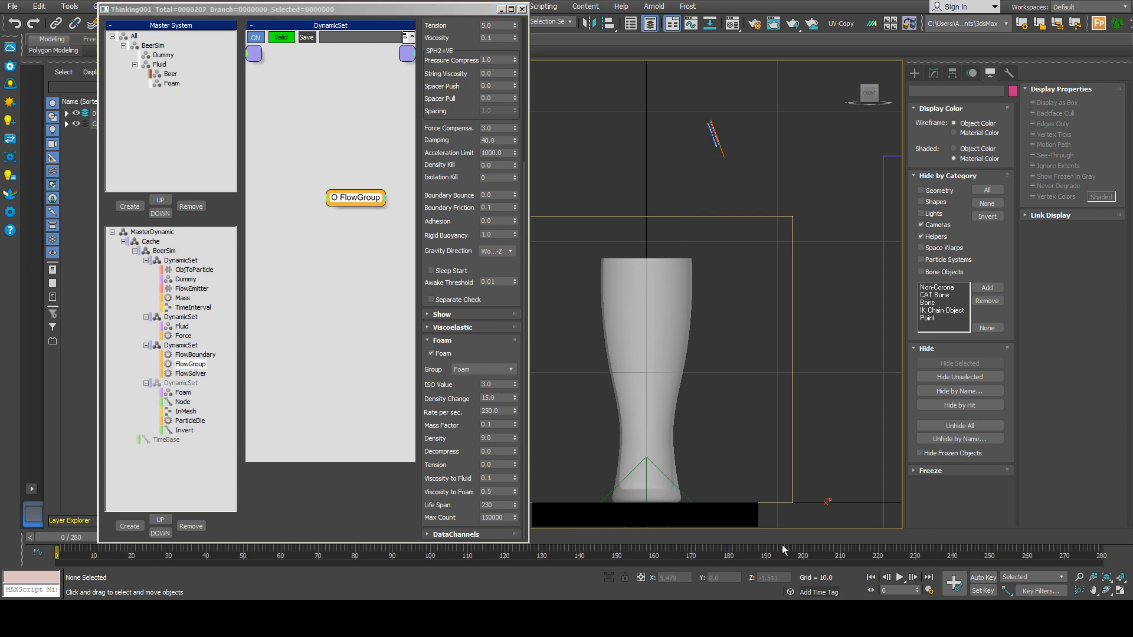
# - Set the FlowGroup foam's Density Change to 2 and Rate per sec. to 10
pyautogui.click(500, 398)
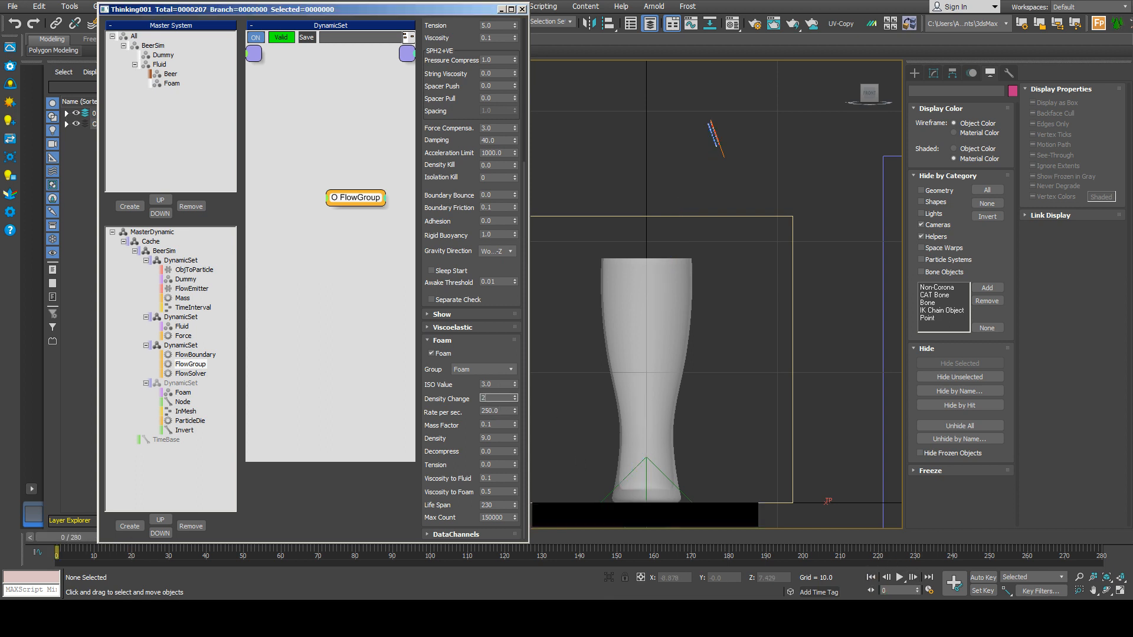
pyautogui.doubleClick(503, 412)
pyautogui.click(454, 428)
pyautogui.doubleClick(508, 411)
pyautogui.click(441, 439)
pyautogui.click(495, 410)
pyautogui.click(437, 447)
pyautogui.moveTo(505, 522); pyautogui.dragTo(454, 518)
pyautogui.click(463, 505)
pyautogui.doubleClick(508, 508)
# - Set the foam's Viscosity to Foam to 0.1, Viscosity to Fluid, Decompress and Density to 1, and Mass Factor to 0.01
pyautogui.click(496, 492)
pyautogui.click(508, 479)
pyautogui.click(500, 452)
pyautogui.click(501, 438)
pyautogui.write('1')
pyautogui.click(501, 424)
# - Run the simulation with the new foam values and return to the first frame
pyautogui.click(900, 577)
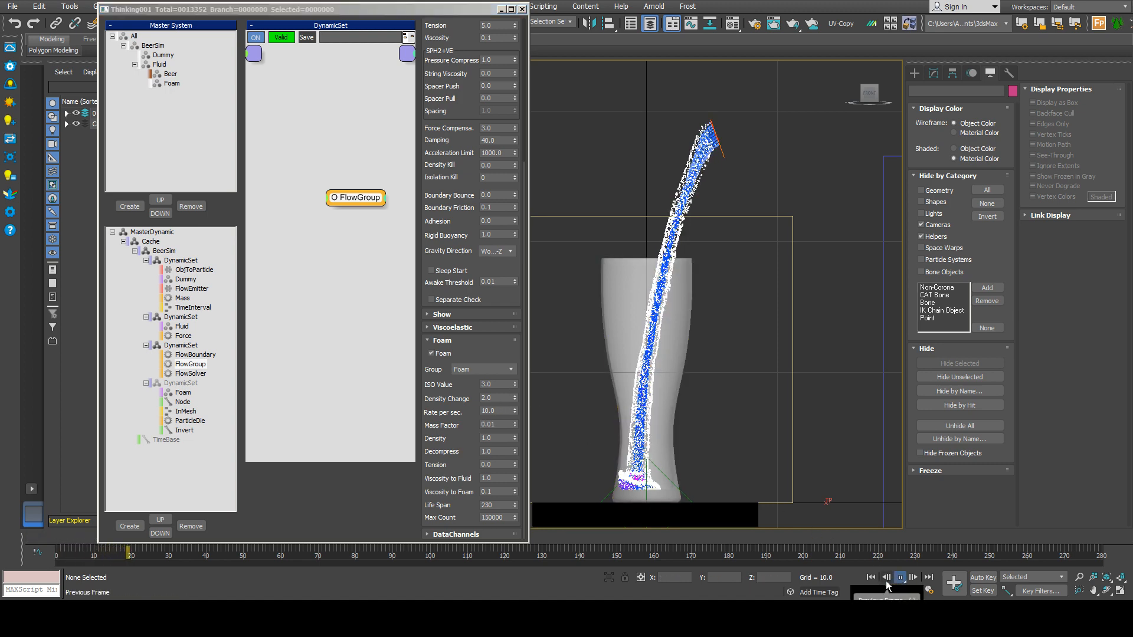
pyautogui.click(903, 578)
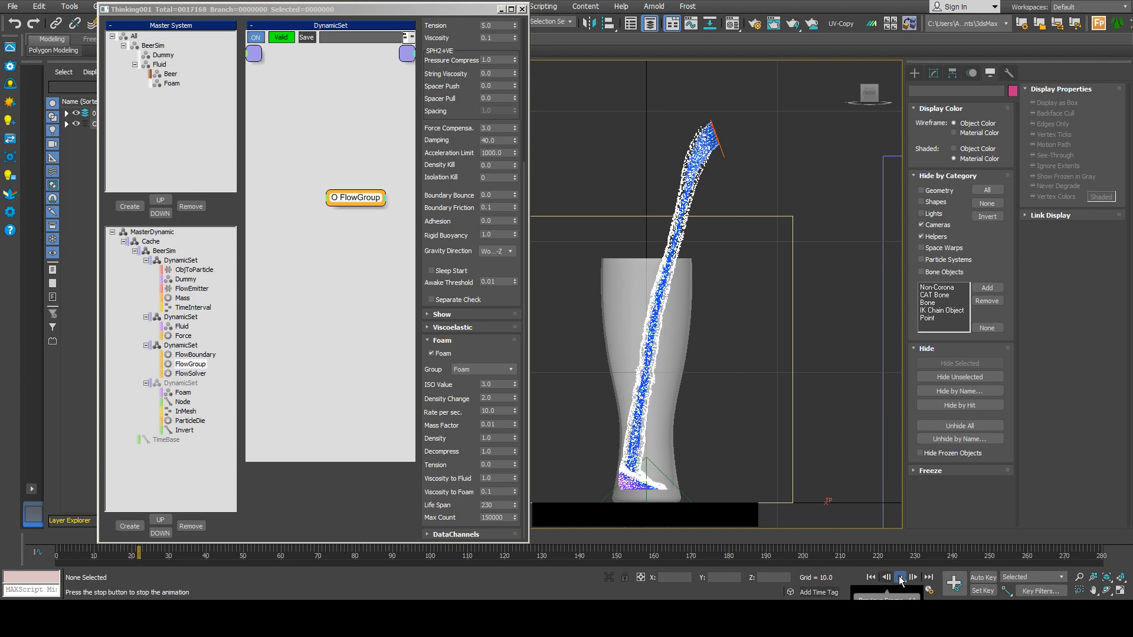
pyautogui.click(870, 579)
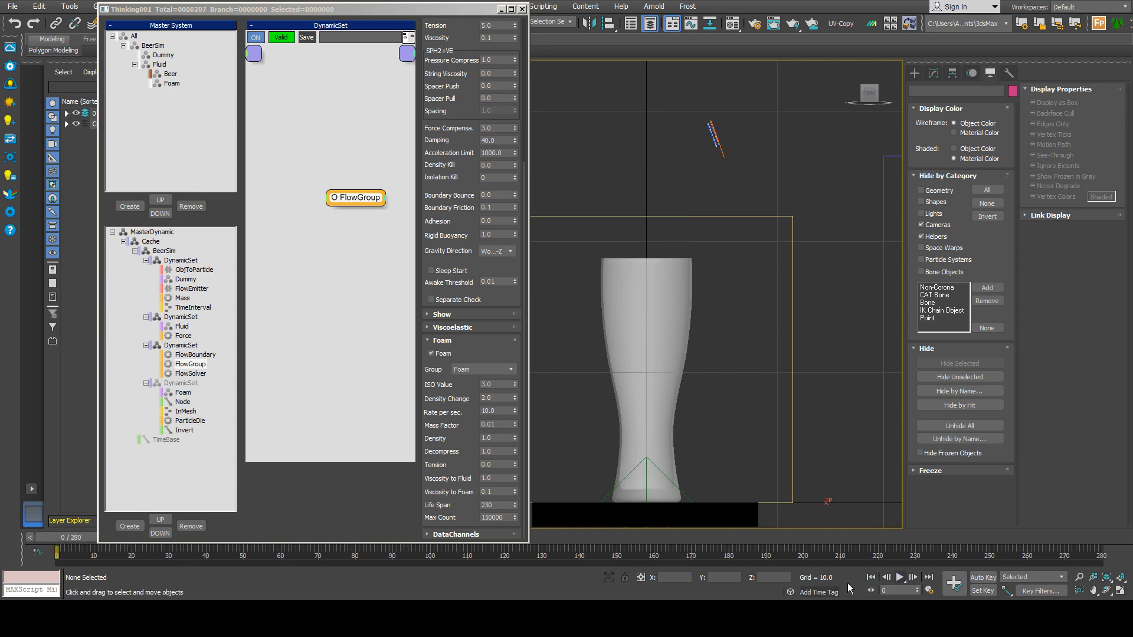
# - Try a Raster Size of 0.3 on the FlowEmitter, run the simulation, and return to the first frame
pyautogui.click(192, 289)
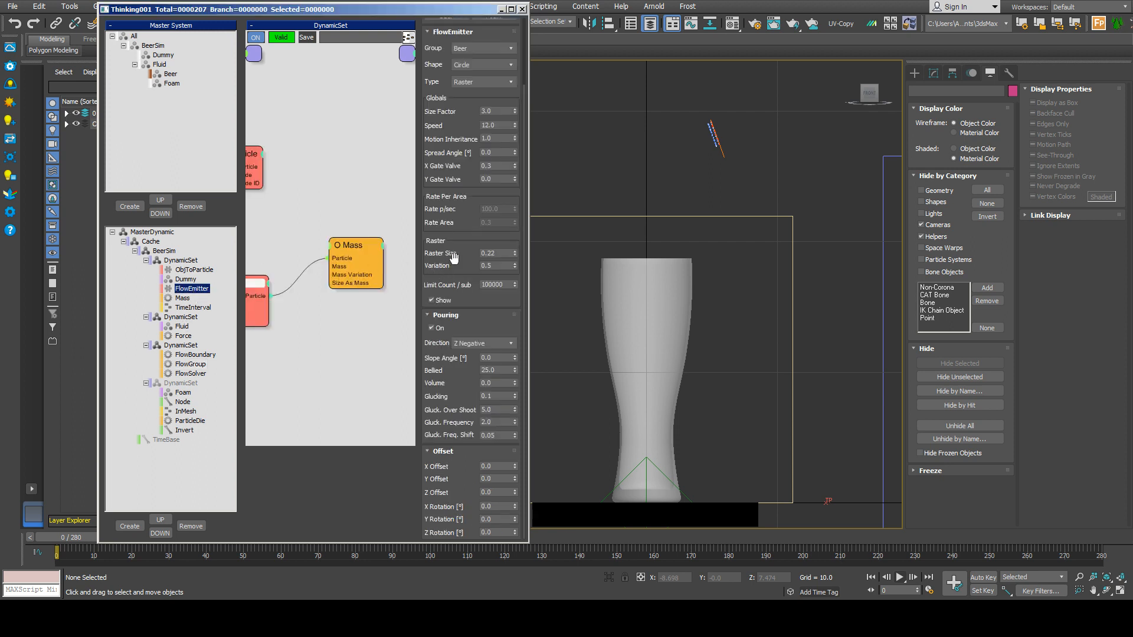
pyautogui.doubleClick(490, 253)
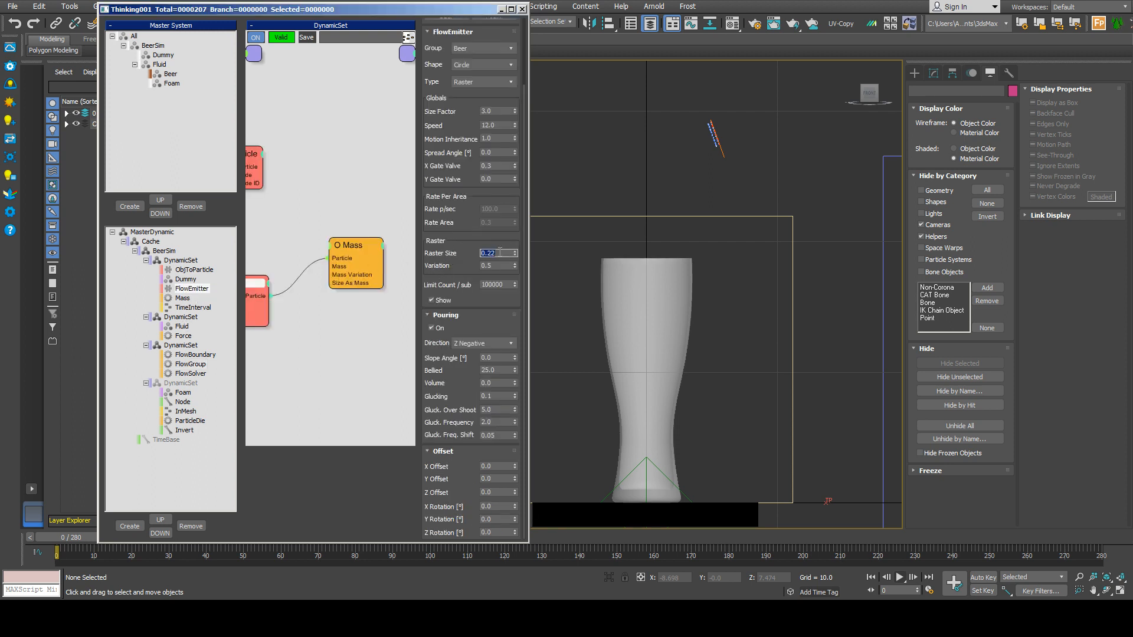
pyautogui.write('.3')
pyautogui.press('Return')
pyautogui.click(901, 577)
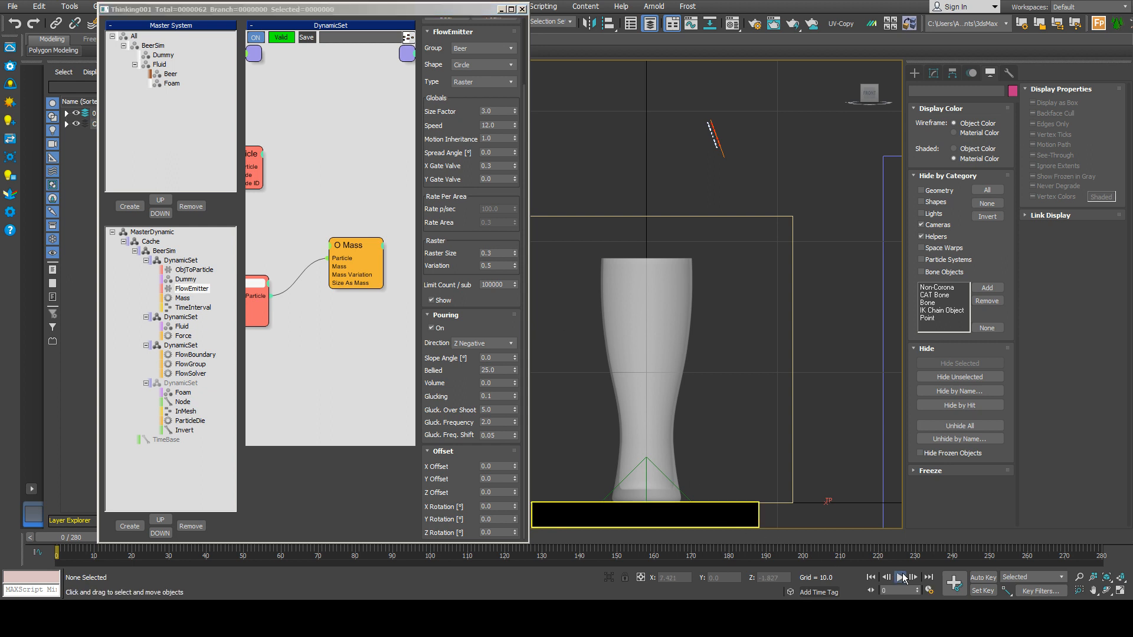
pyautogui.click(901, 577)
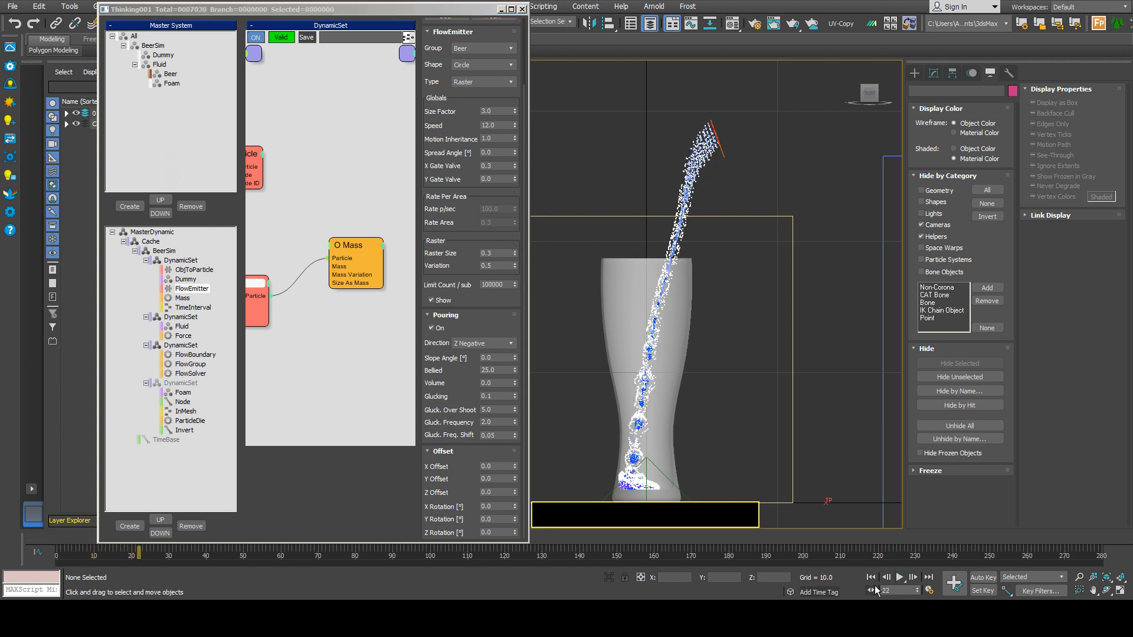
pyautogui.click(871, 578)
# - Try a Raster Size of 0.4 on the FlowEmitter, run the simulation, and return to the first frame
pyautogui.doubleClick(501, 253)
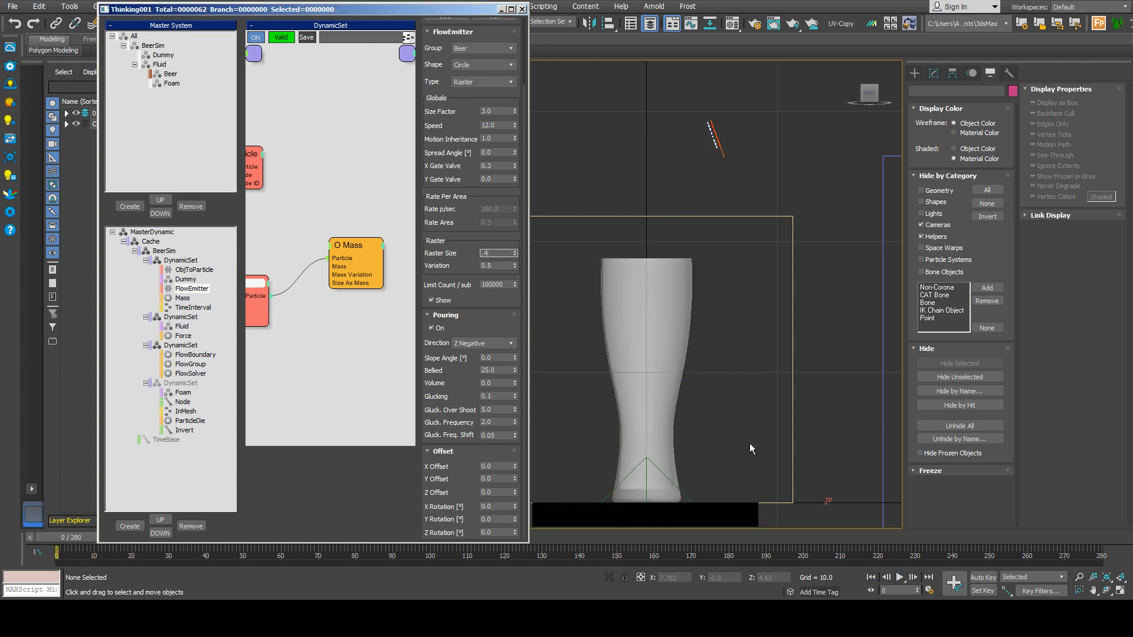
pyautogui.write('.4')
pyautogui.press('Return')
pyautogui.click(900, 578)
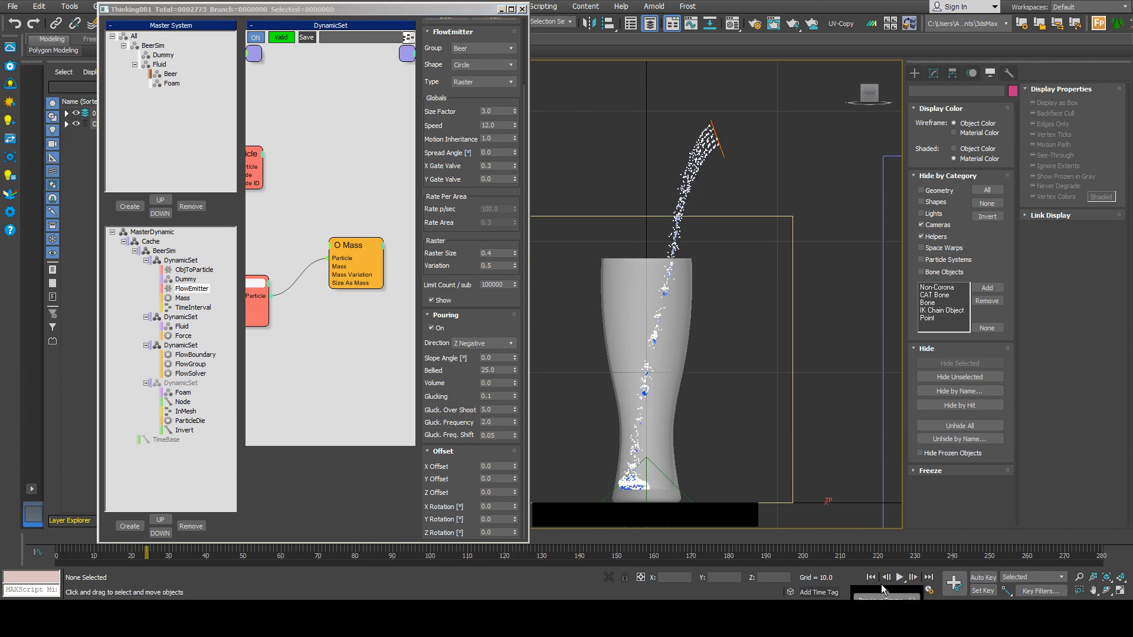
pyautogui.click(870, 578)
# - Set the FlowGroup's Smoothing Radius to 0.7 and run the simulation briefly
pyautogui.click(192, 364)
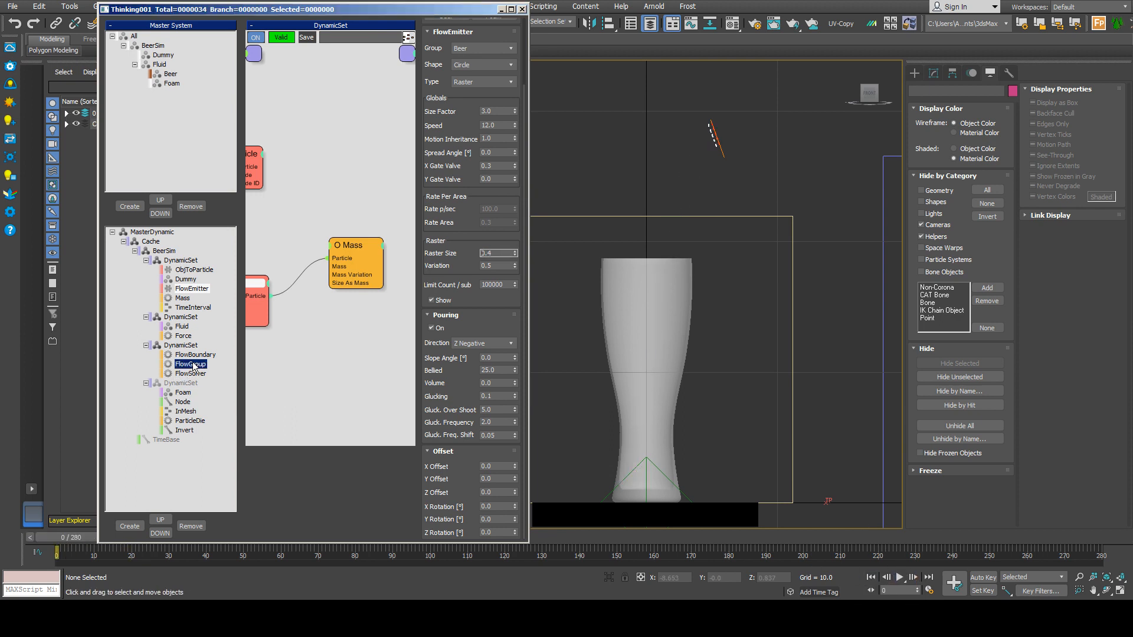
pyautogui.doubleClick(496, 111)
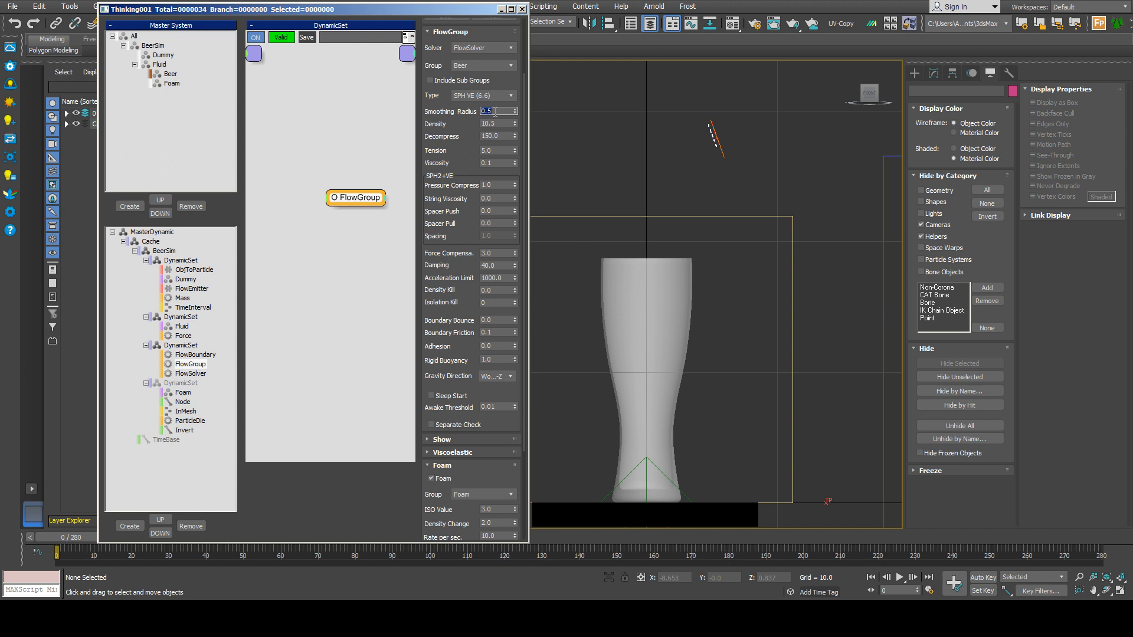
pyautogui.write('0.7')
pyautogui.press('Return')
pyautogui.click(899, 577)
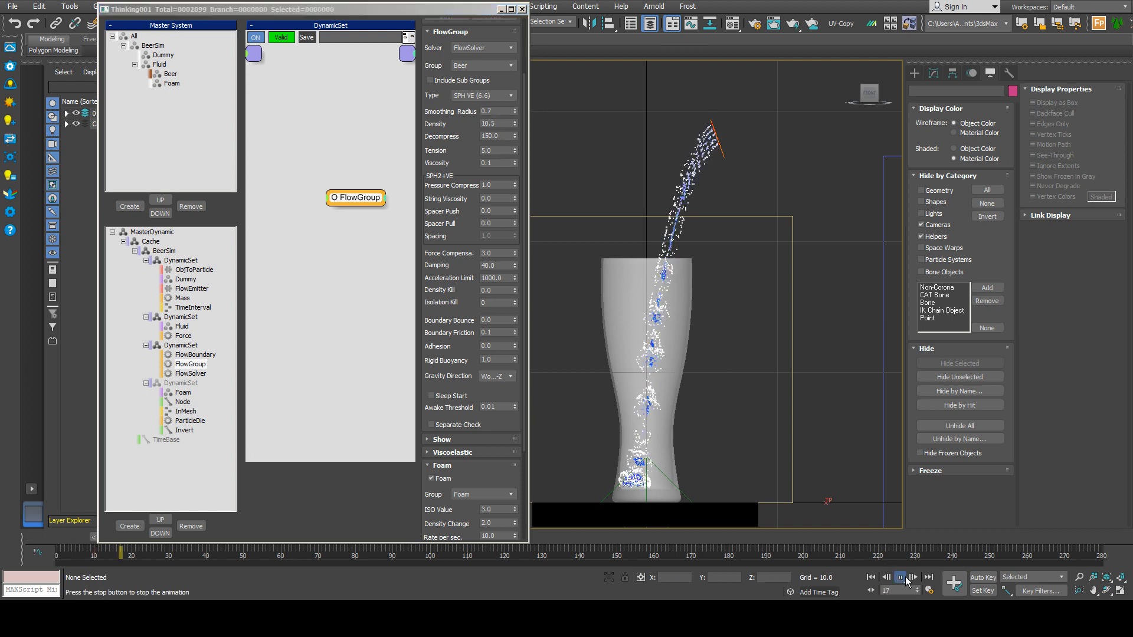
pyautogui.click(904, 579)
# - Set the FlowGroup's Tension to 2 and open its Smoothing Radius for editing
pyautogui.doubleClick(500, 150)
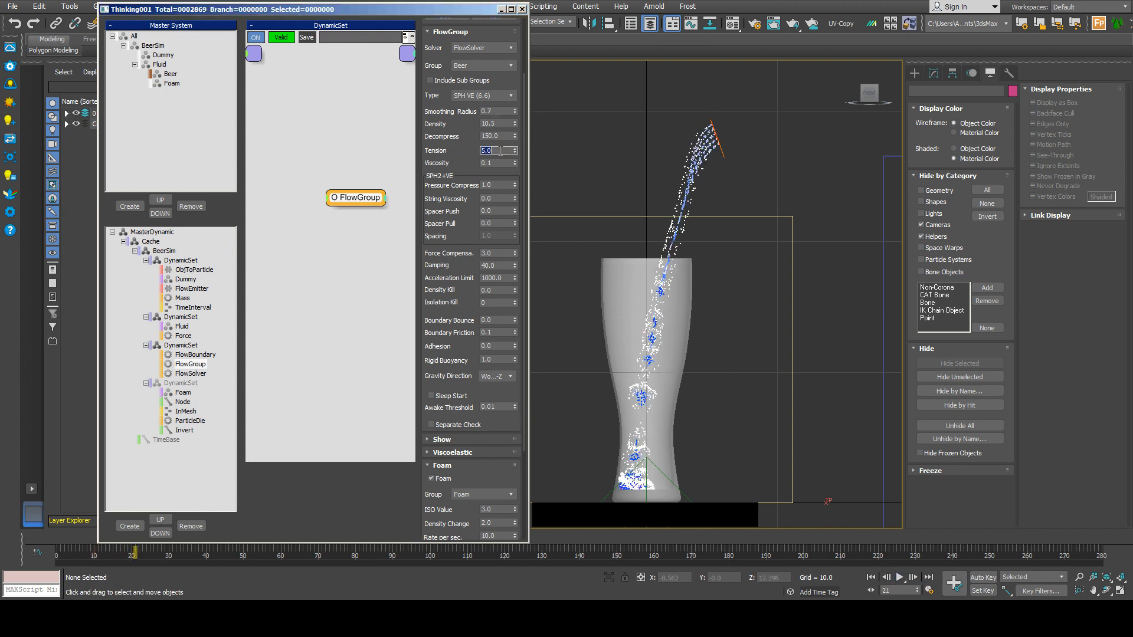
pyautogui.doubleClick(497, 112)
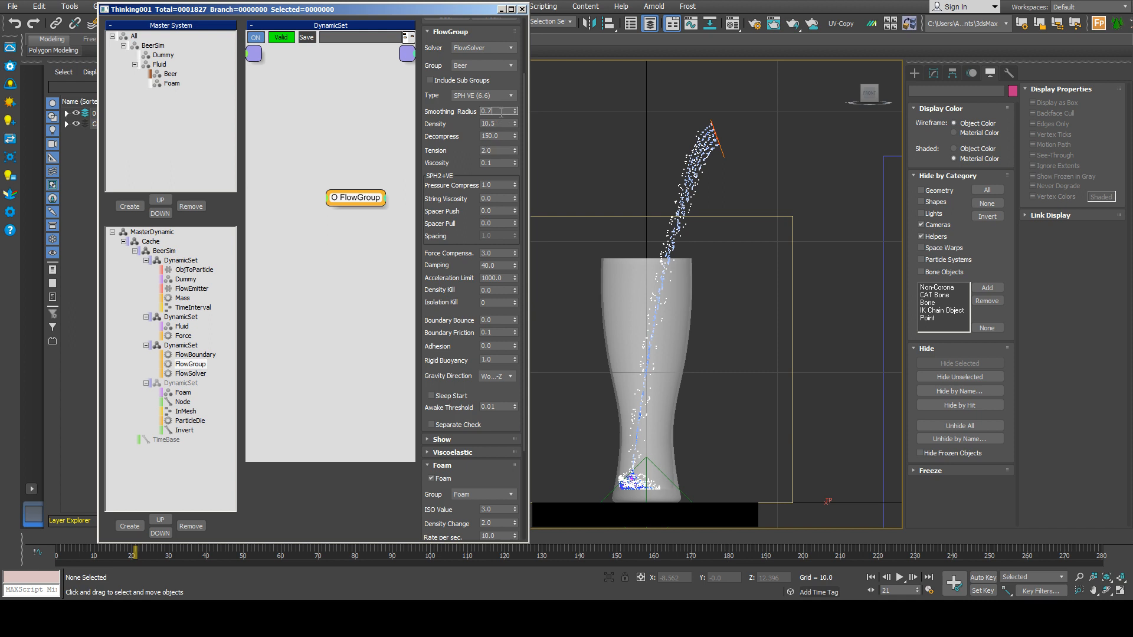
# - Set the FlowEmitter's Raster Size to 0.22 and return the simulation to the first frame
pyautogui.click(188, 270)
pyautogui.click(184, 298)
pyautogui.click(191, 289)
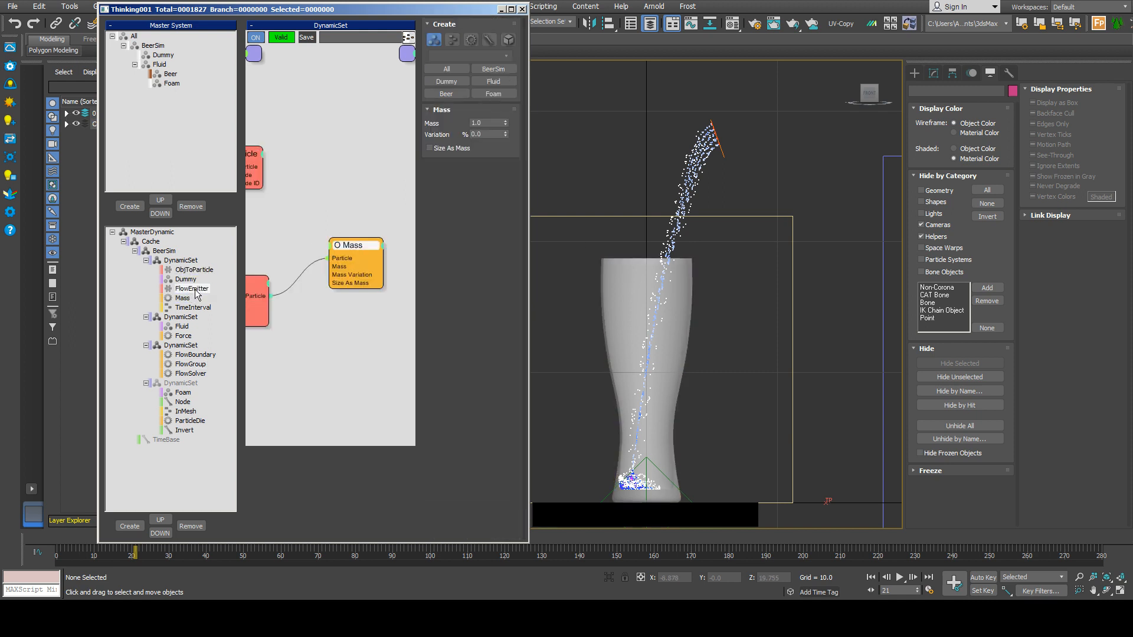
pyautogui.doubleClick(495, 331)
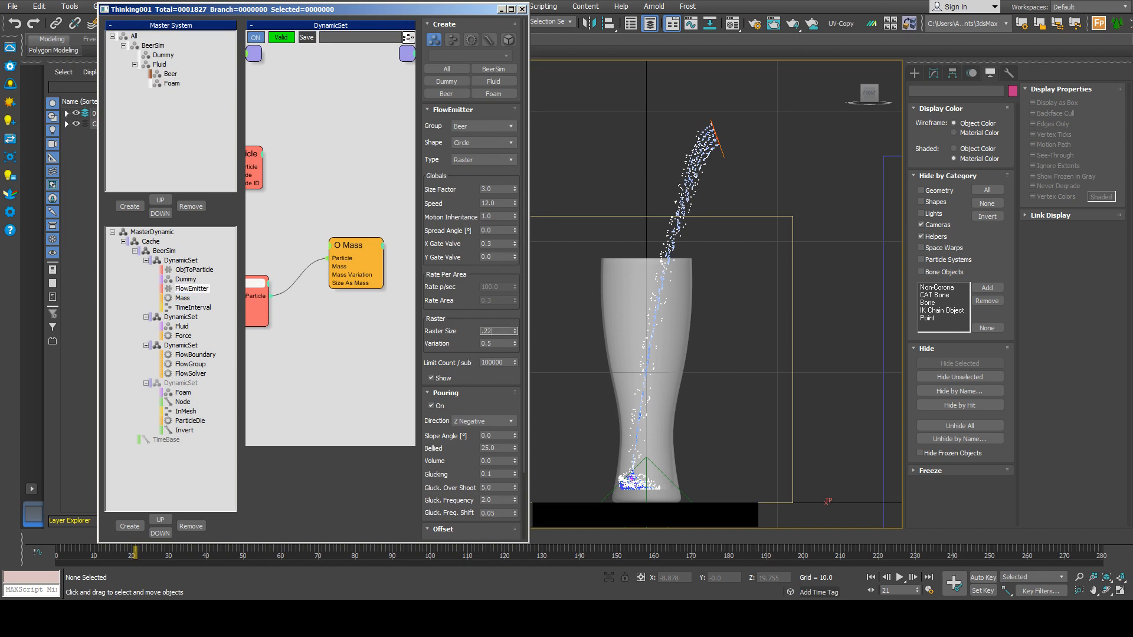
pyautogui.press('Return')
pyautogui.click(871, 577)
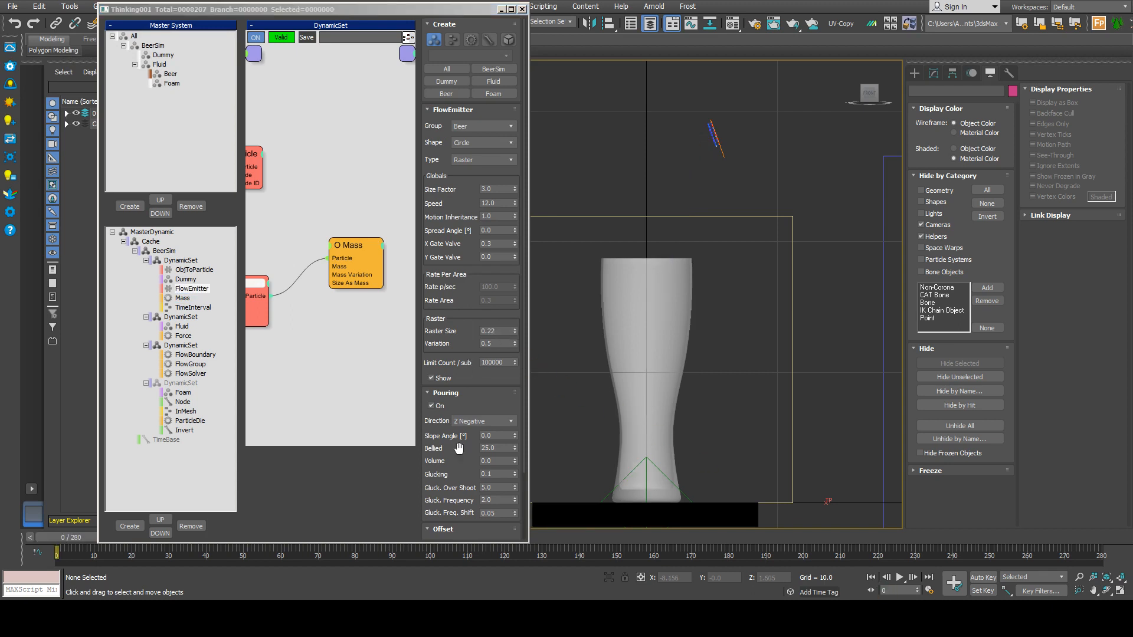
# - Set the FlowGroup's Smoothing Radius to 0.5, run the simulation to frame 24, and inspect the pouring stream
pyautogui.click(189, 364)
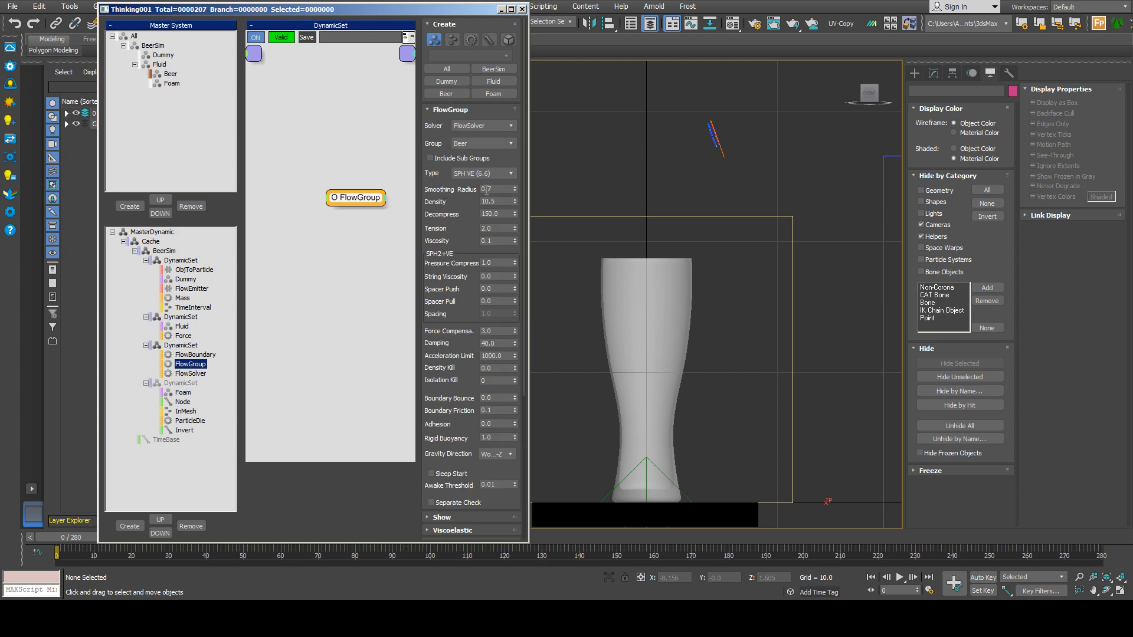
pyautogui.press('Return')
pyautogui.click(900, 577)
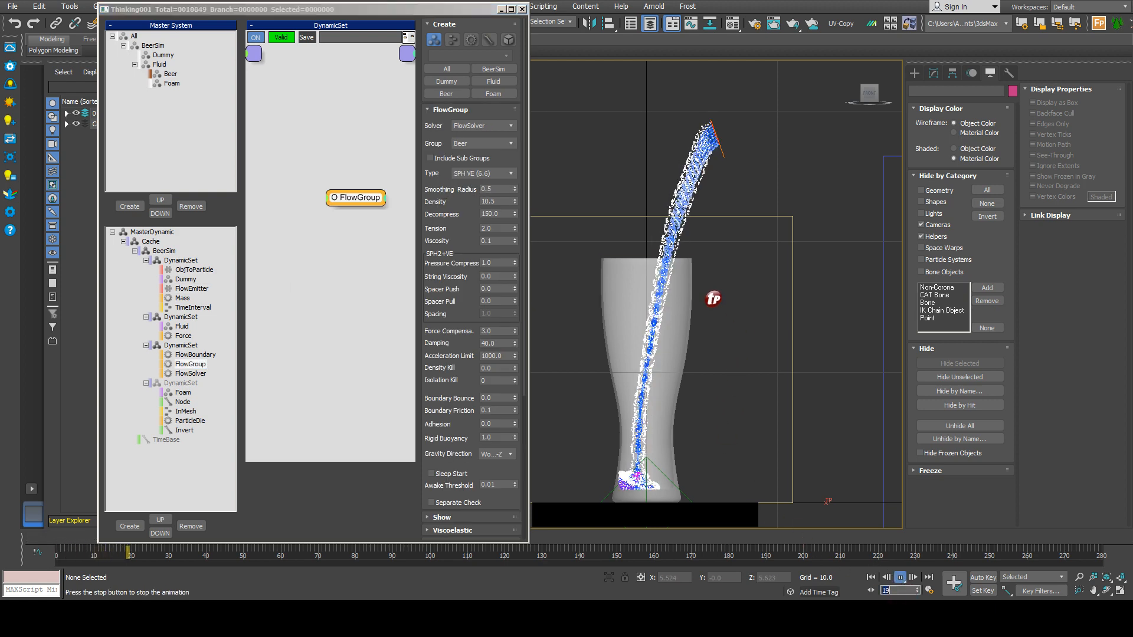
pyautogui.click(900, 578)
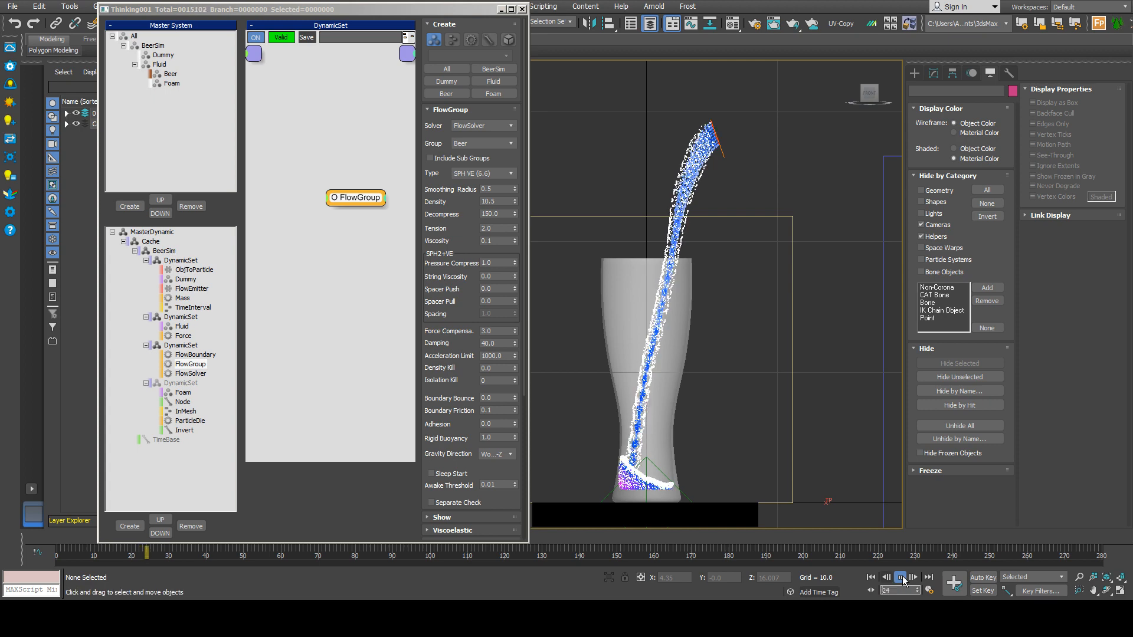
pyautogui.moveTo(694, 237); pyautogui.dragTo(715, 360, button='middle')
pyautogui.scroll(2, 707, 259)
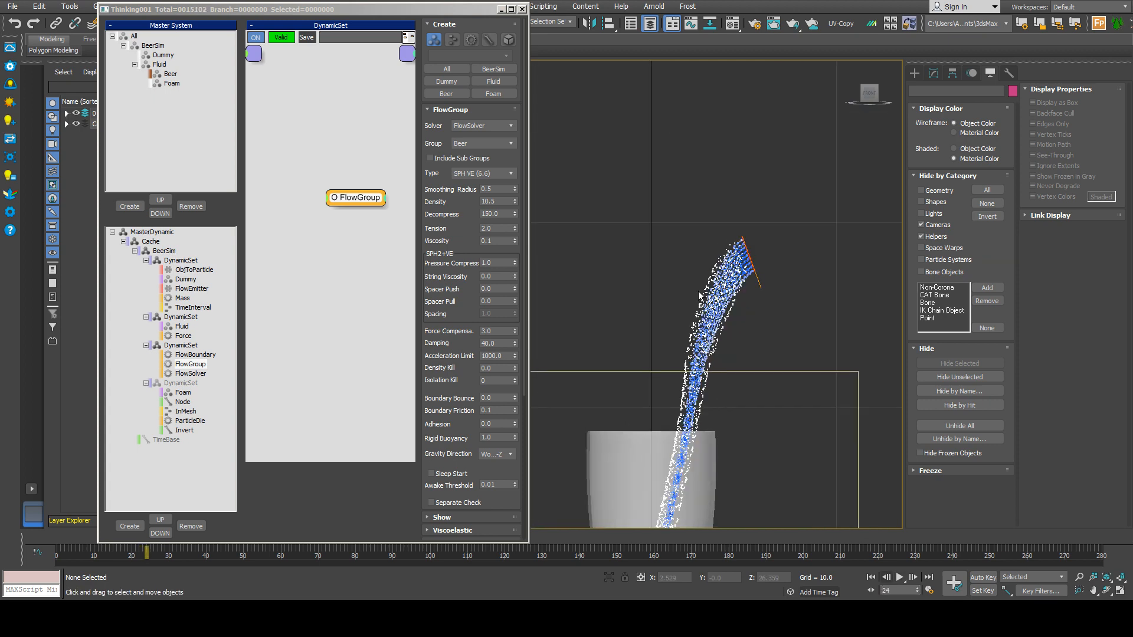
pyautogui.moveTo(757, 466); pyautogui.dragTo(697, 246, button='middle')
pyautogui.scroll(-2, 697, 247)
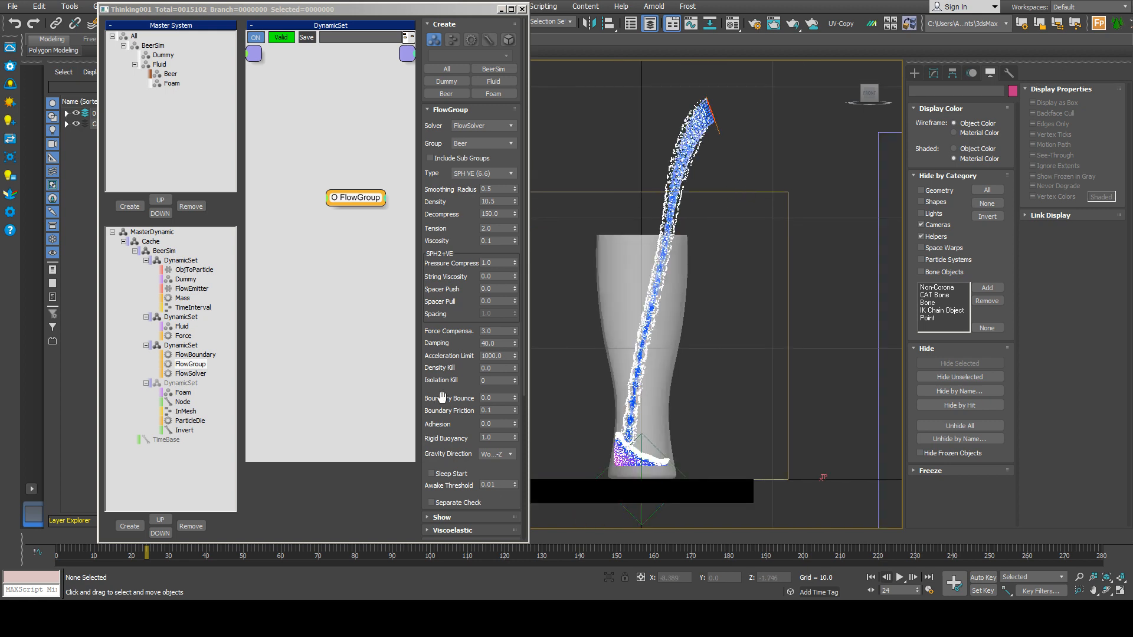
# - Try Density Change values of 4, 5, 6 and 7 in turn for the FlowGroup's foam
pyautogui.scroll(-4, 441, 396)
pyautogui.doubleClick(497, 398)
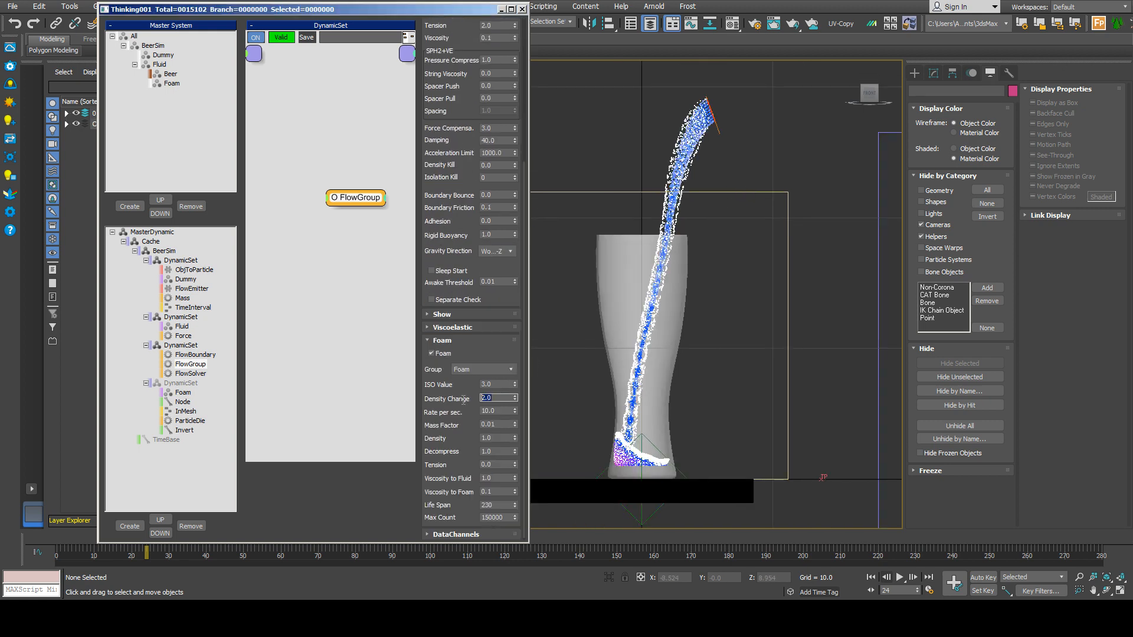
pyautogui.write('4.0')
pyautogui.press('Return')
pyautogui.write('5')
pyautogui.press('Return')
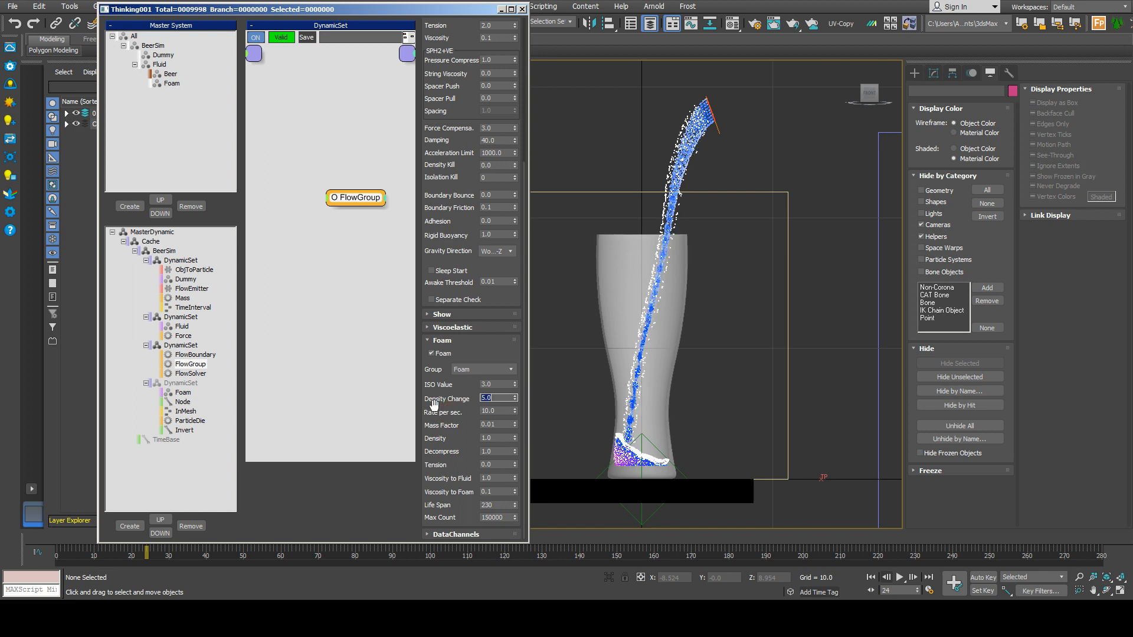
pyautogui.write('6')
pyautogui.press('Return')
pyautogui.write('7')
pyautogui.press('Return')
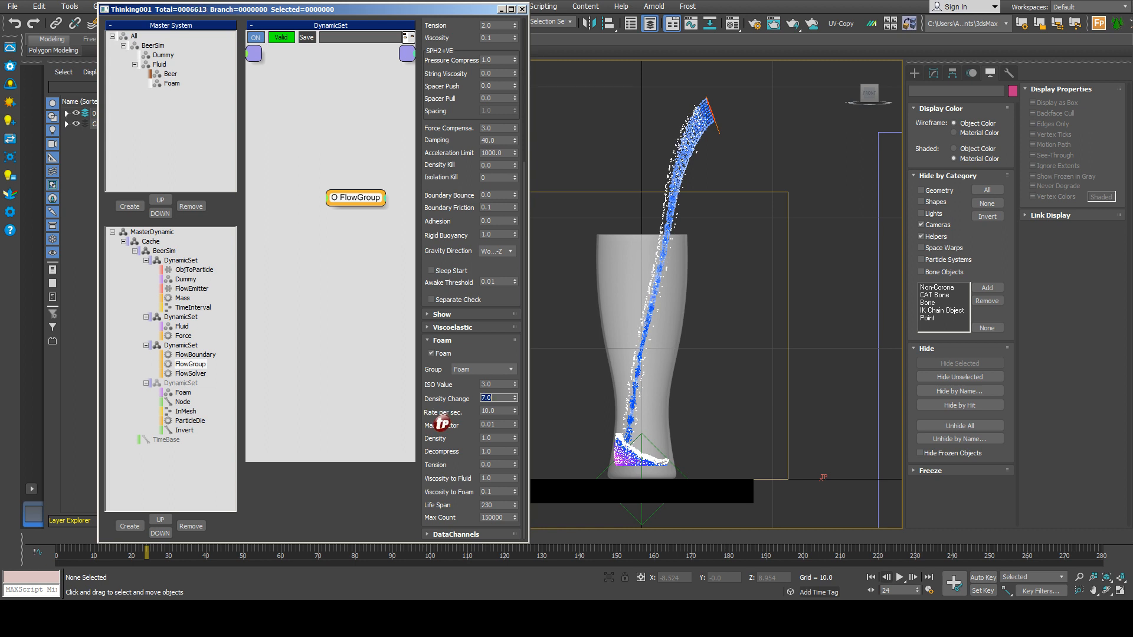
# - Set the foam's Density Change to 15 and inspect the particles at the bottom of the glass
pyautogui.write('15')
pyautogui.press('Return')
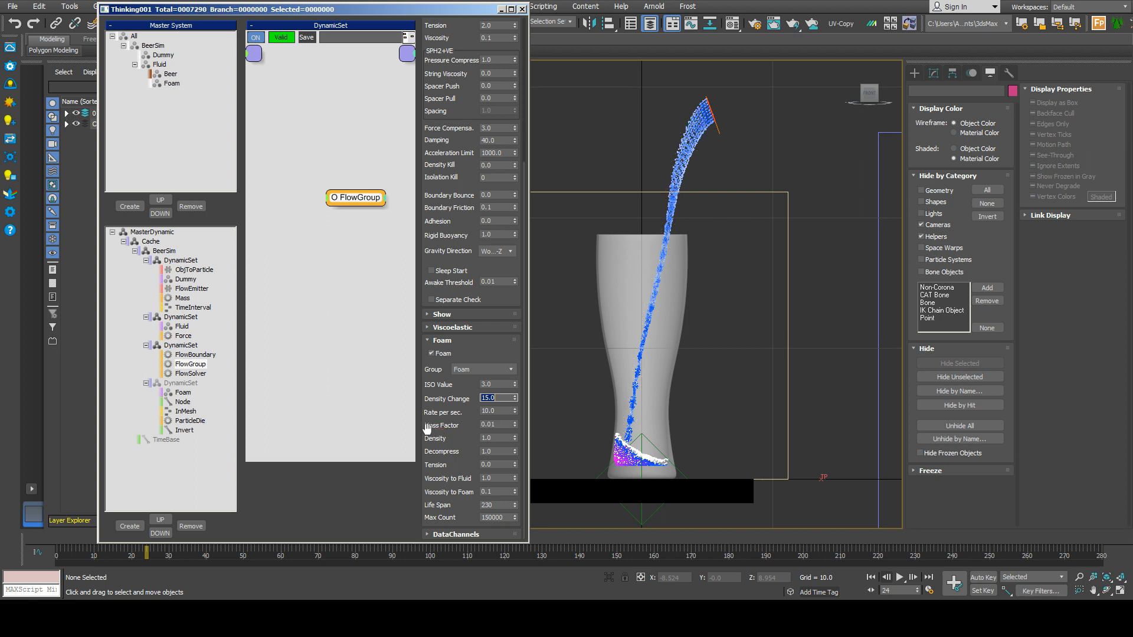
pyautogui.click(184, 383)
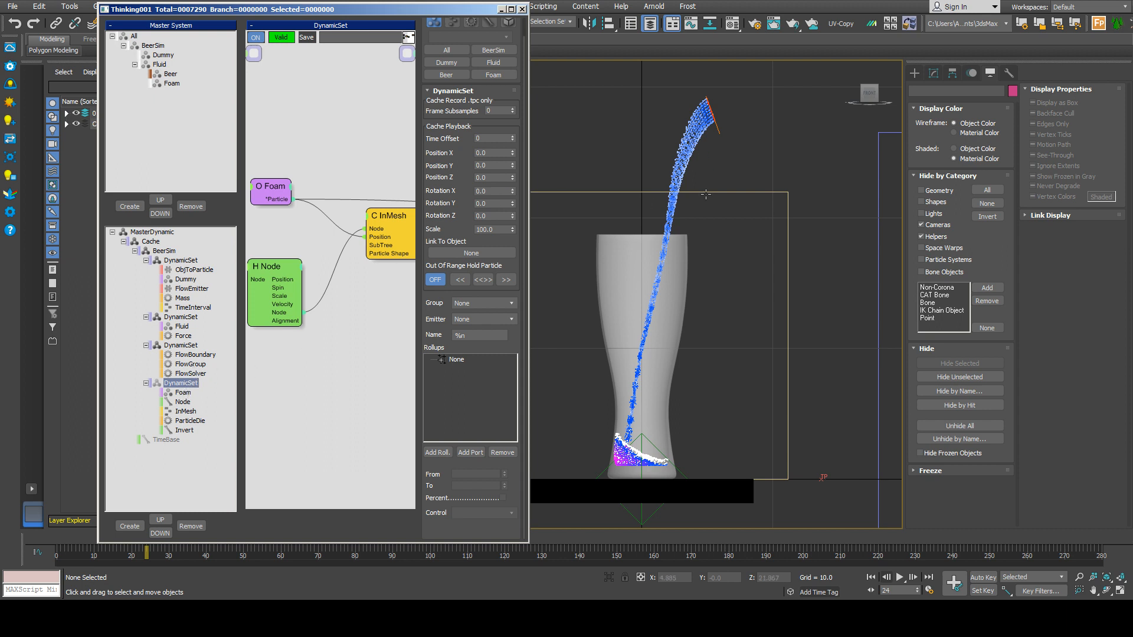
pyautogui.click(192, 364)
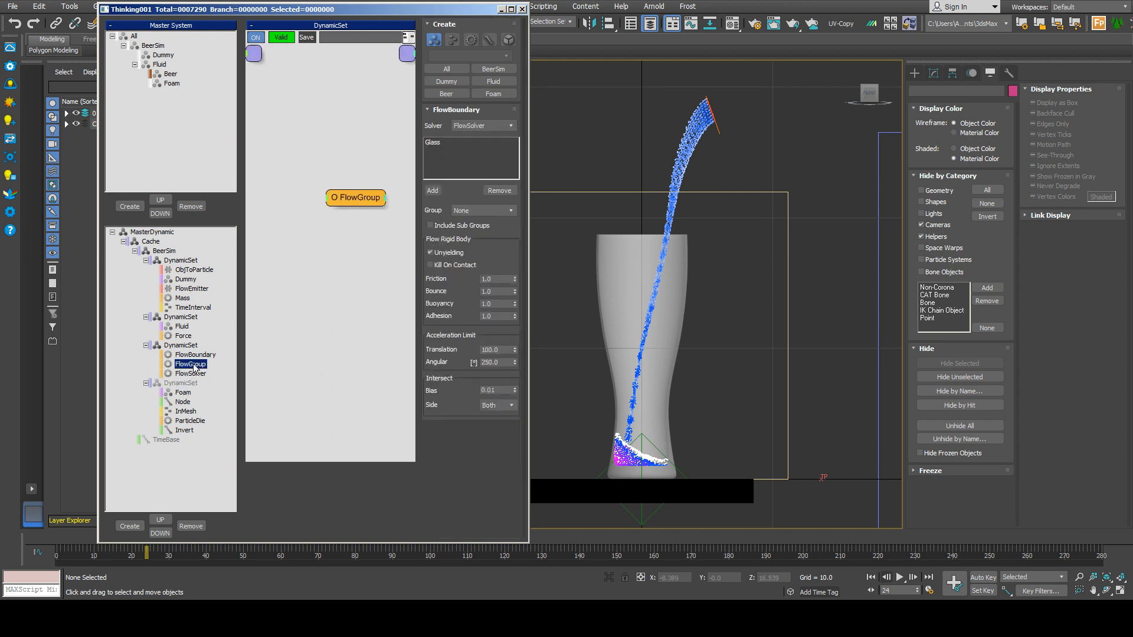
pyautogui.scroll(-5, 469, 419)
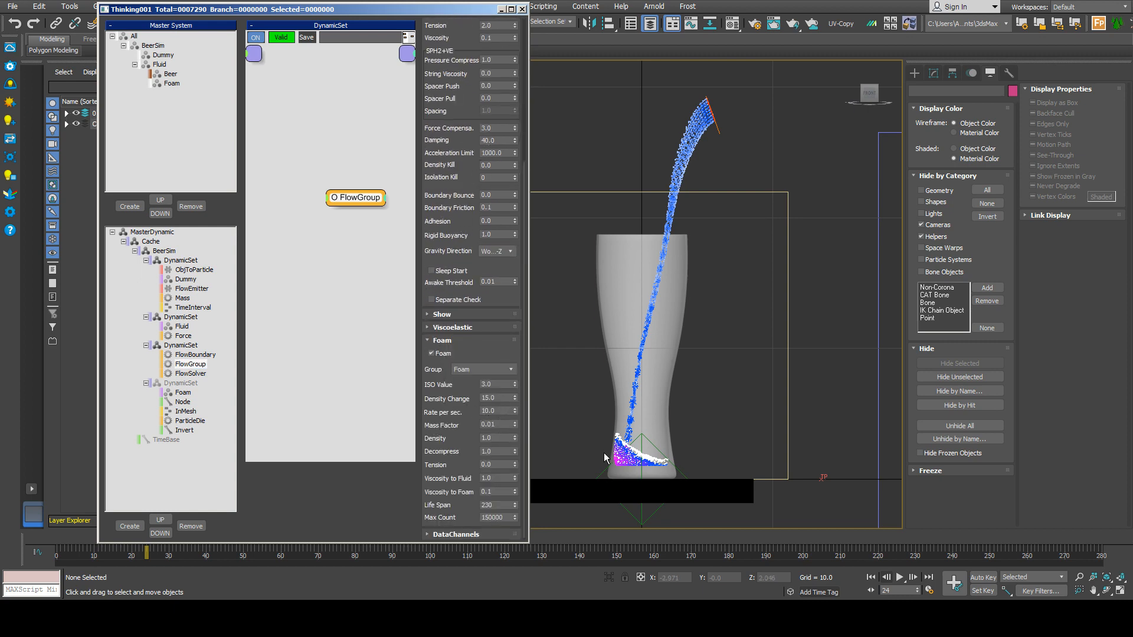
pyautogui.scroll(4, 603, 451)
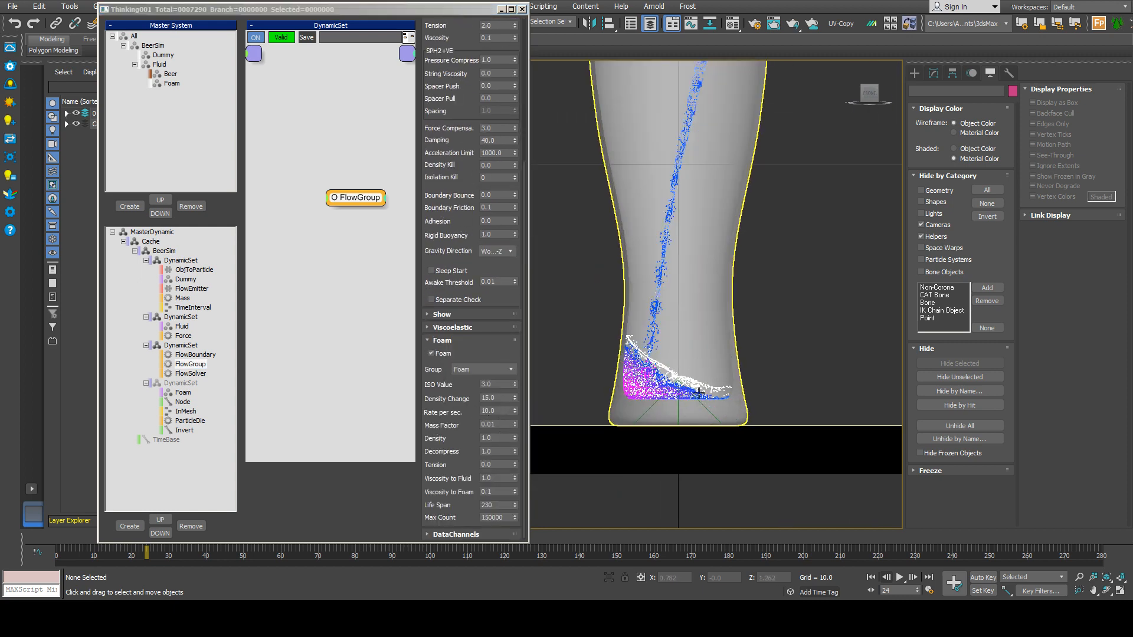
pyautogui.scroll(4, 678, 389)
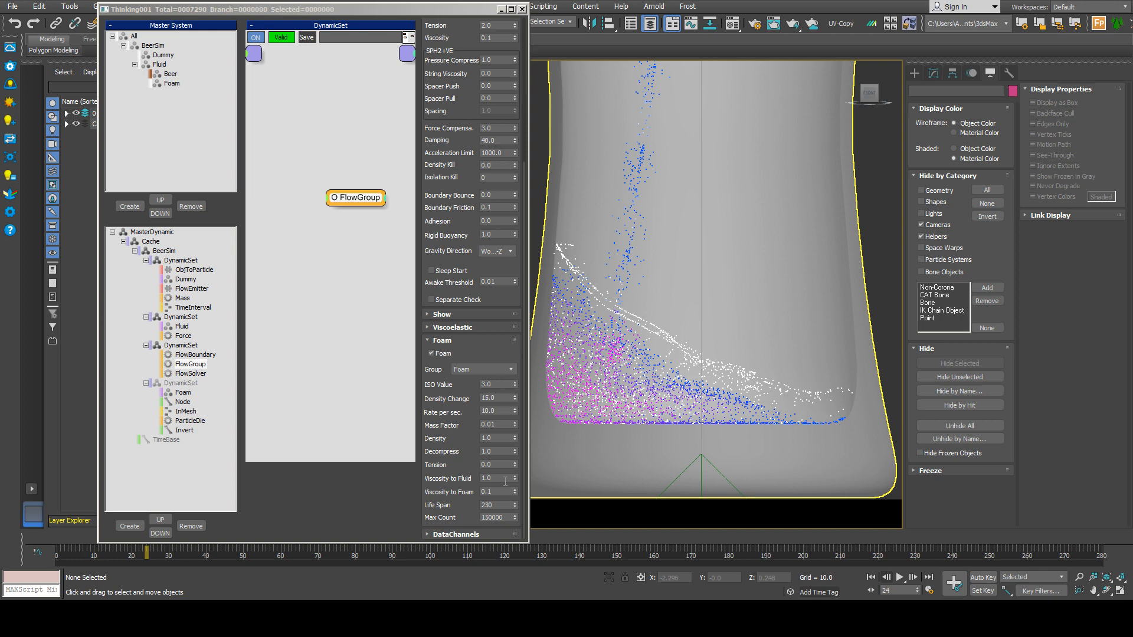
# - Check the FlowGroup's main Density, set the foam's Density to 9, and run the simulation to frame 30
pyautogui.click(498, 441)
pyautogui.moveTo(440, 87); pyautogui.dragTo(431, 353)
pyautogui.click(490, 200)
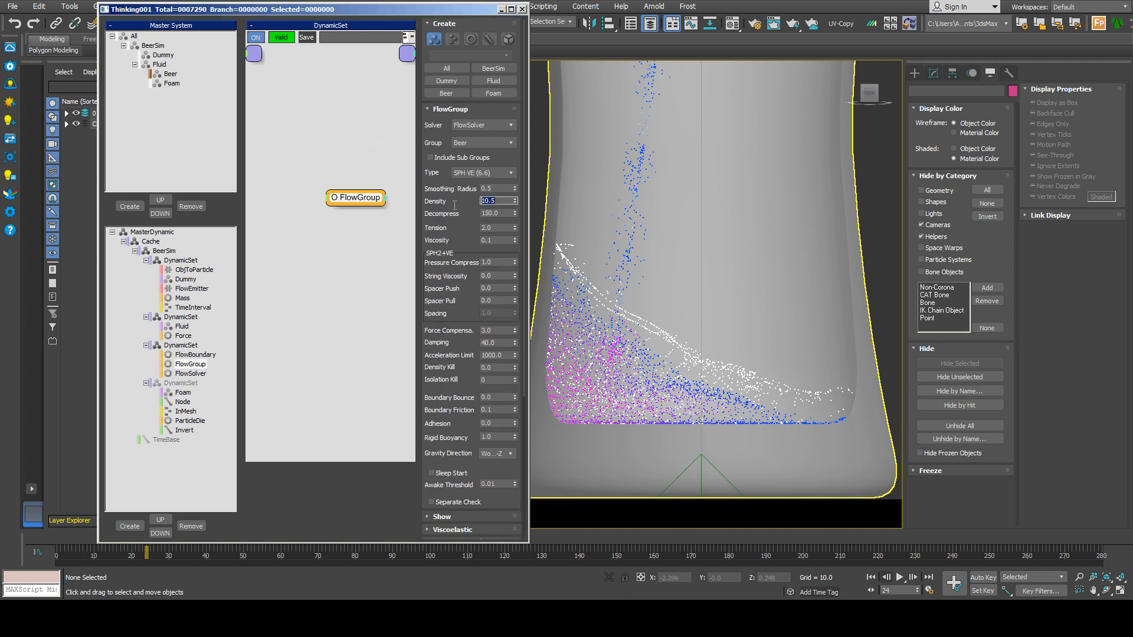
pyautogui.moveTo(435, 356); pyautogui.dragTo(422, 134)
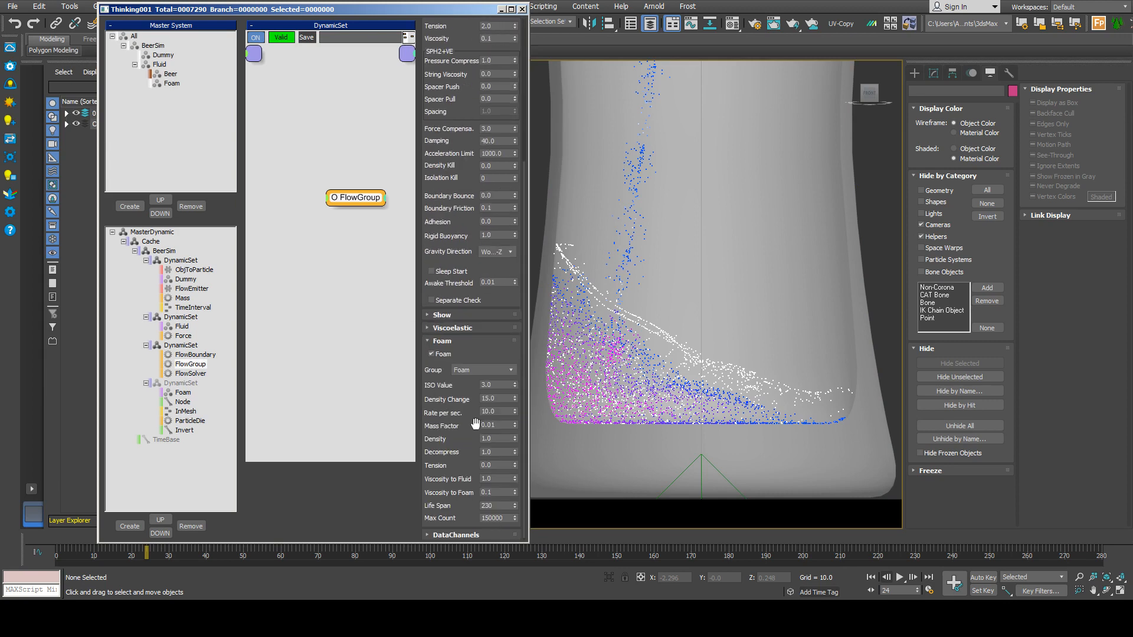
pyautogui.doubleClick(496, 439)
pyautogui.press('Return')
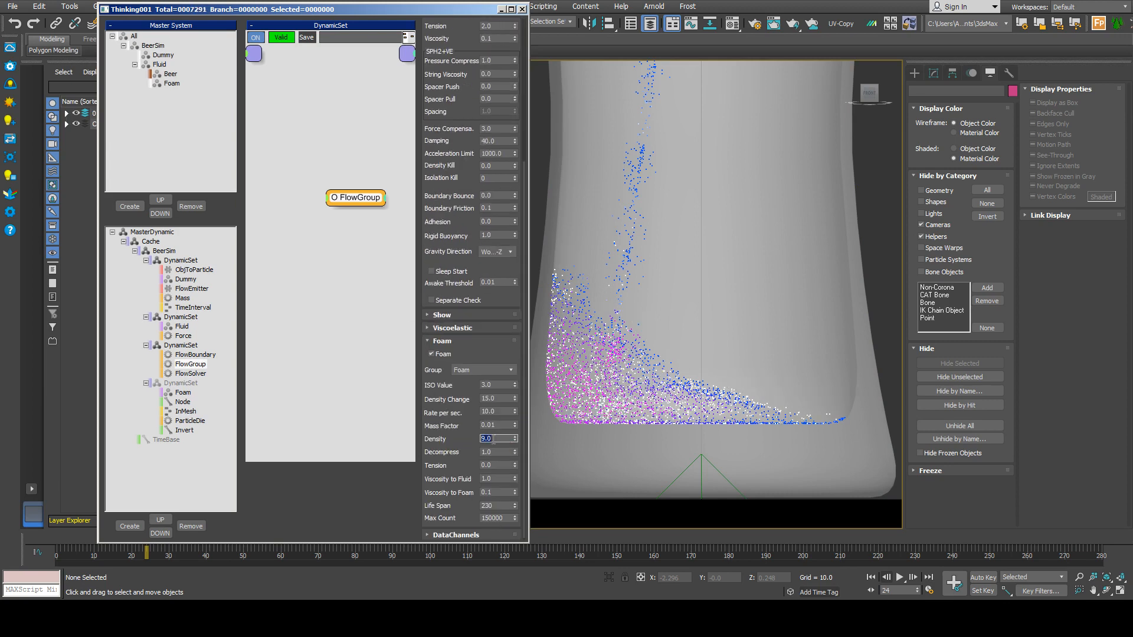
pyautogui.moveTo(667, 420); pyautogui.dragTo(640, 412, button='middle')
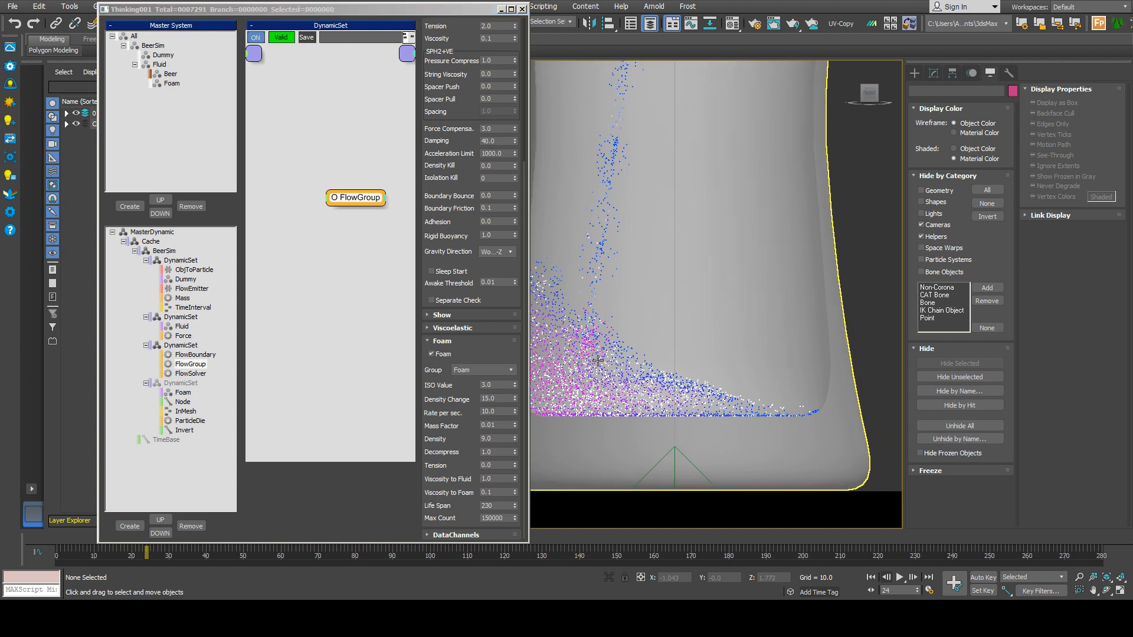
pyautogui.click(899, 579)
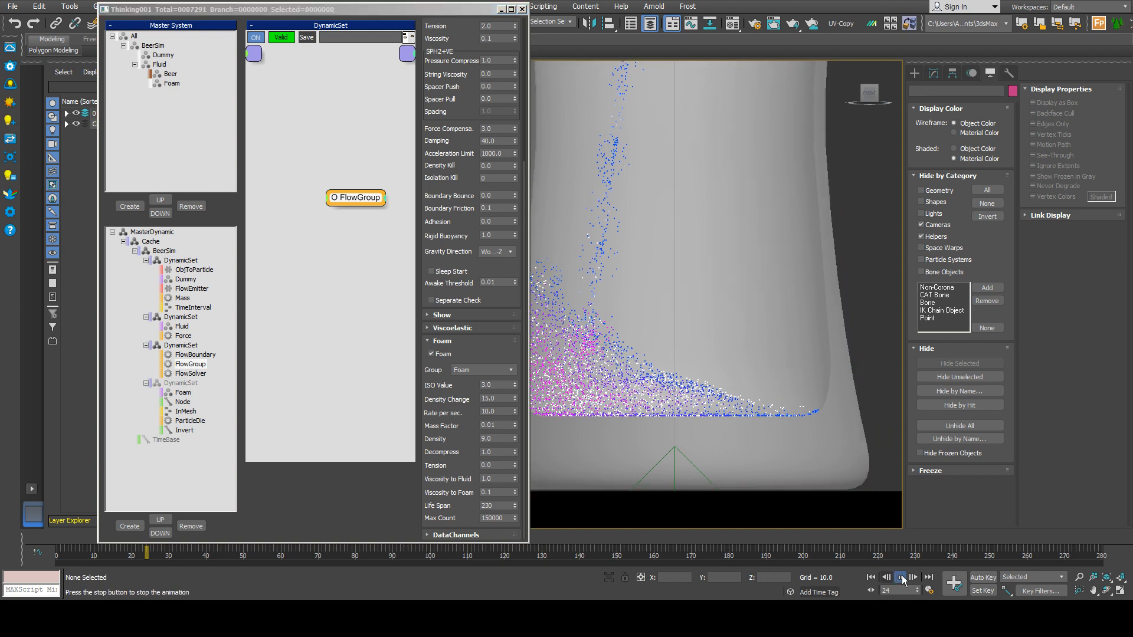
pyautogui.click(900, 579)
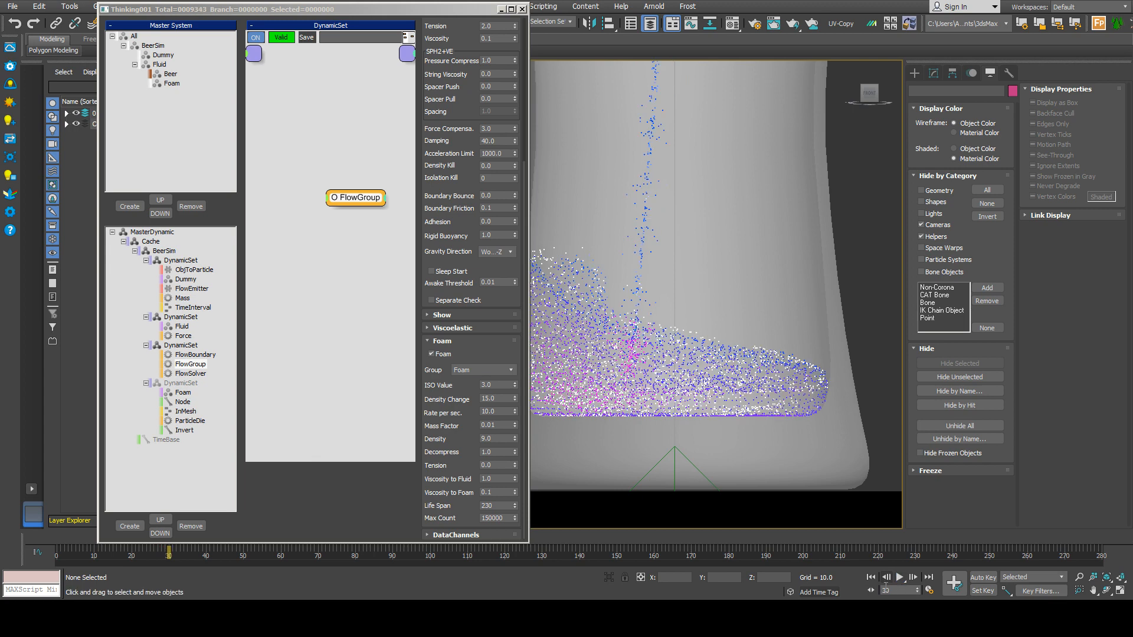
# - Return to the first frame, set the foam's Mass Factor to 0.1, and run the simulation to frame 40
pyautogui.click(870, 579)
pyautogui.click(500, 426)
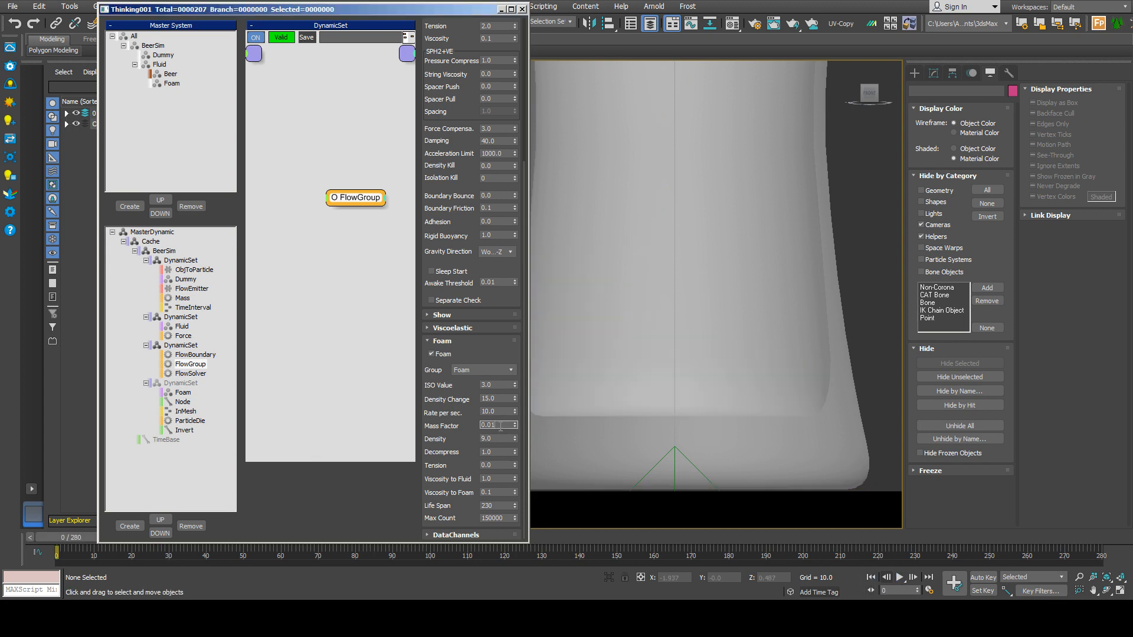
pyautogui.write('.')
pyautogui.click(901, 578)
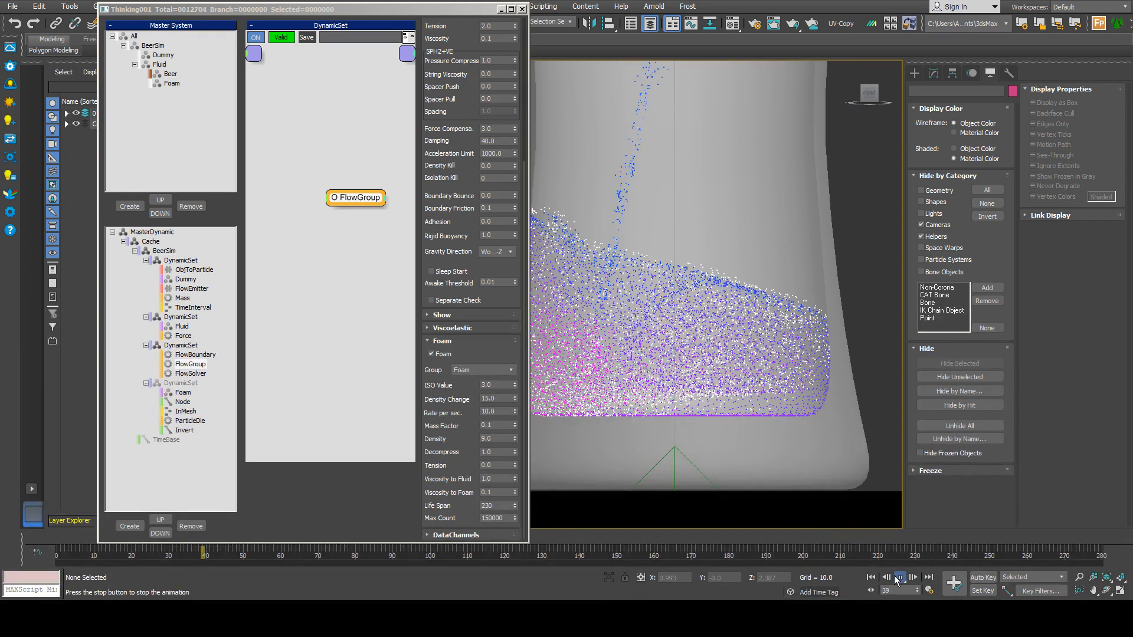
pyautogui.click(899, 578)
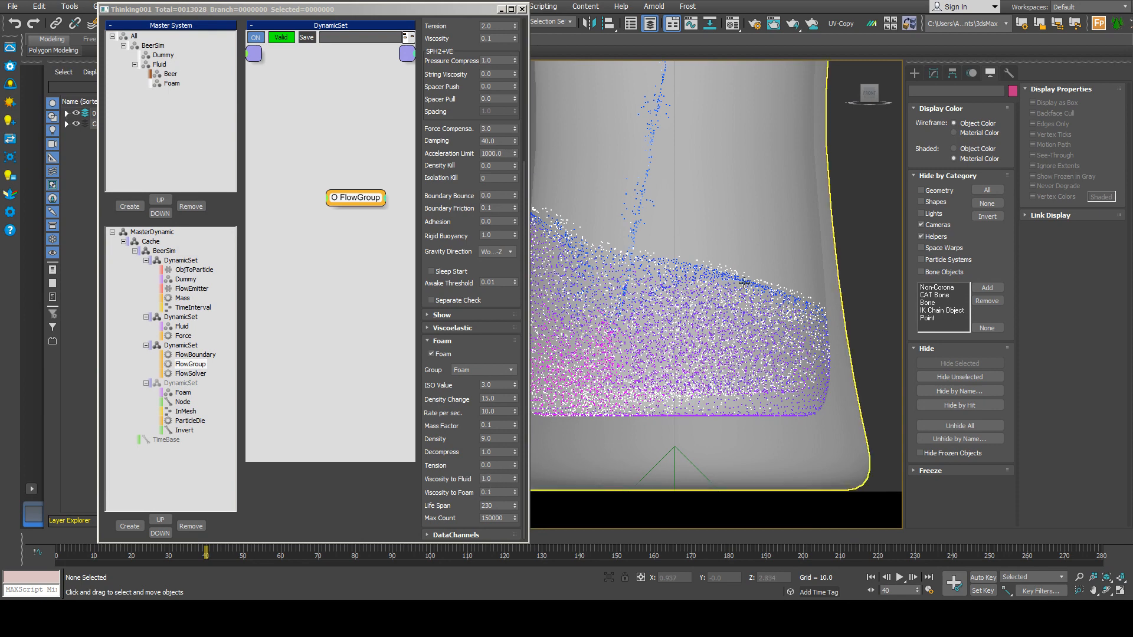
# - Set the foam's Viscosity to Fluid to 0.1
pyautogui.doubleClick(505, 479)
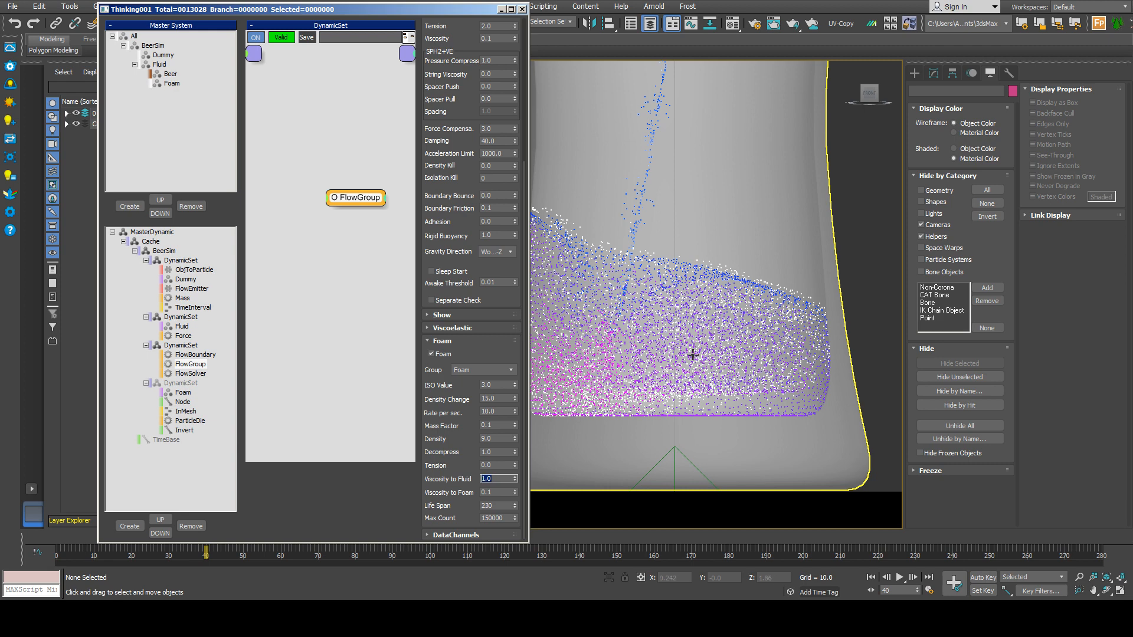
pyautogui.scroll(-5, 666, 269)
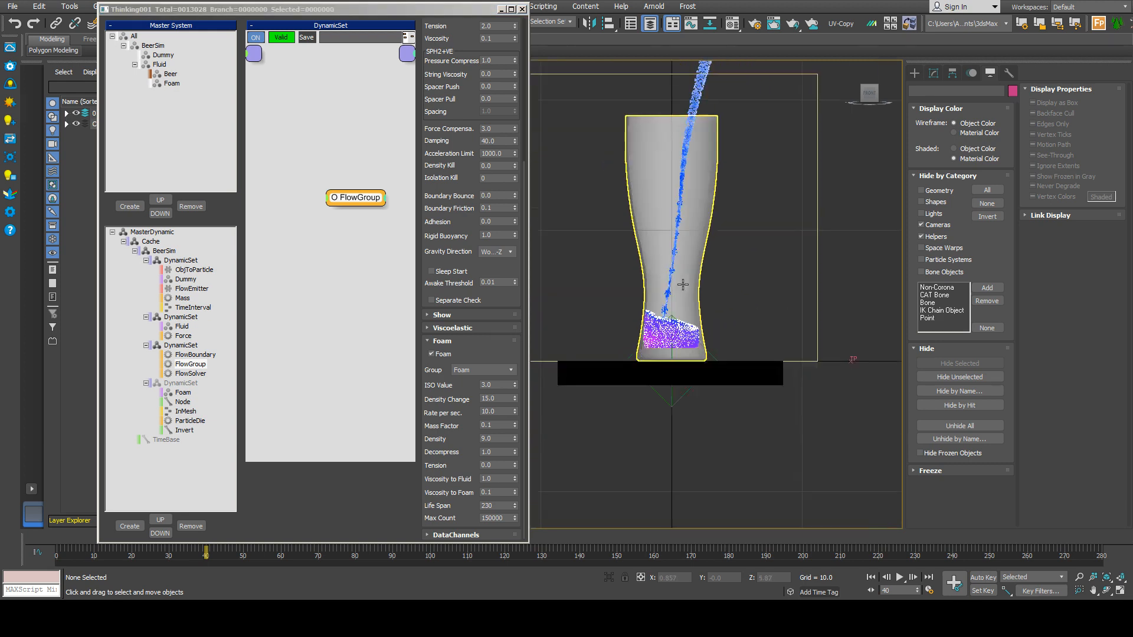
pyautogui.moveTo(717, 163); pyautogui.dragTo(662, 166, button='middle')
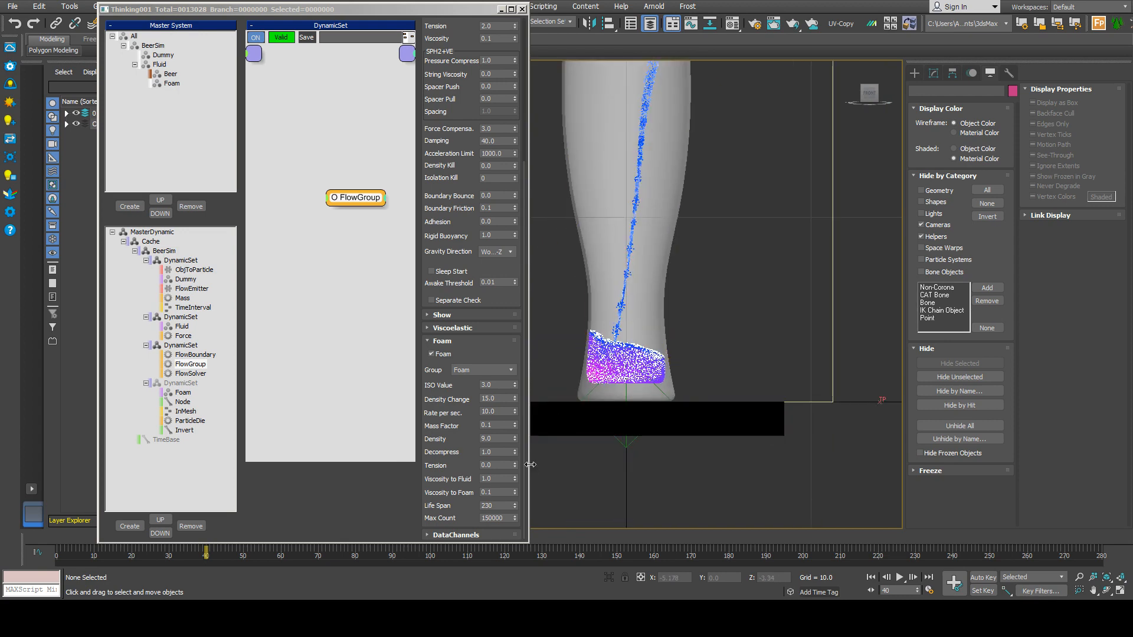
pyautogui.moveTo(430, 445); pyautogui.dragTo(458, 371)
pyautogui.doubleClick(492, 479)
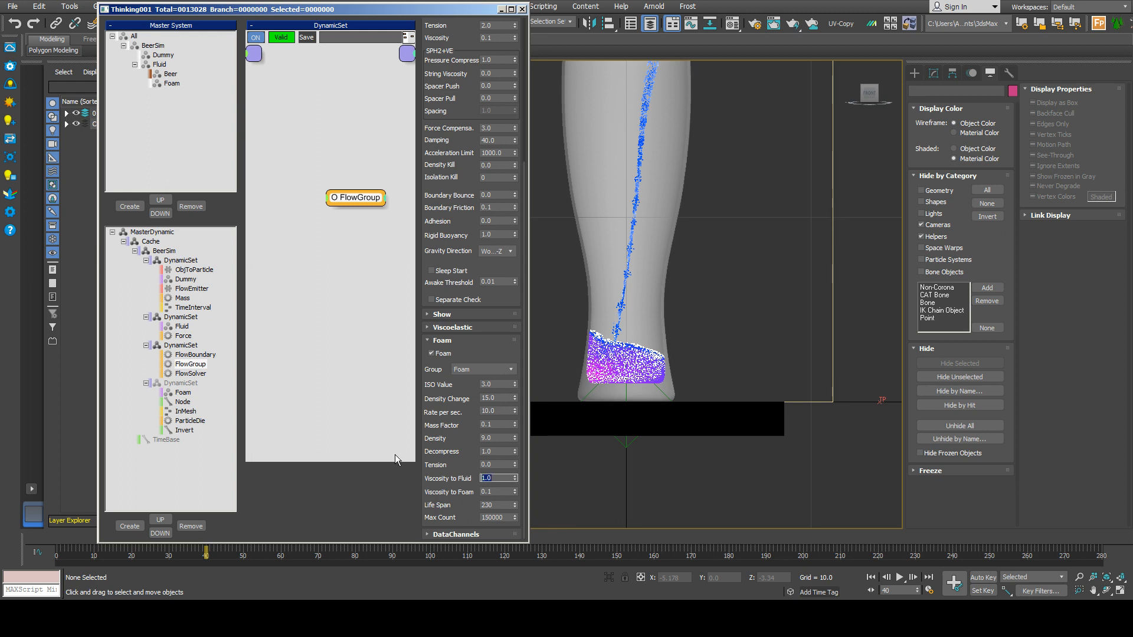
pyautogui.write('0.1')
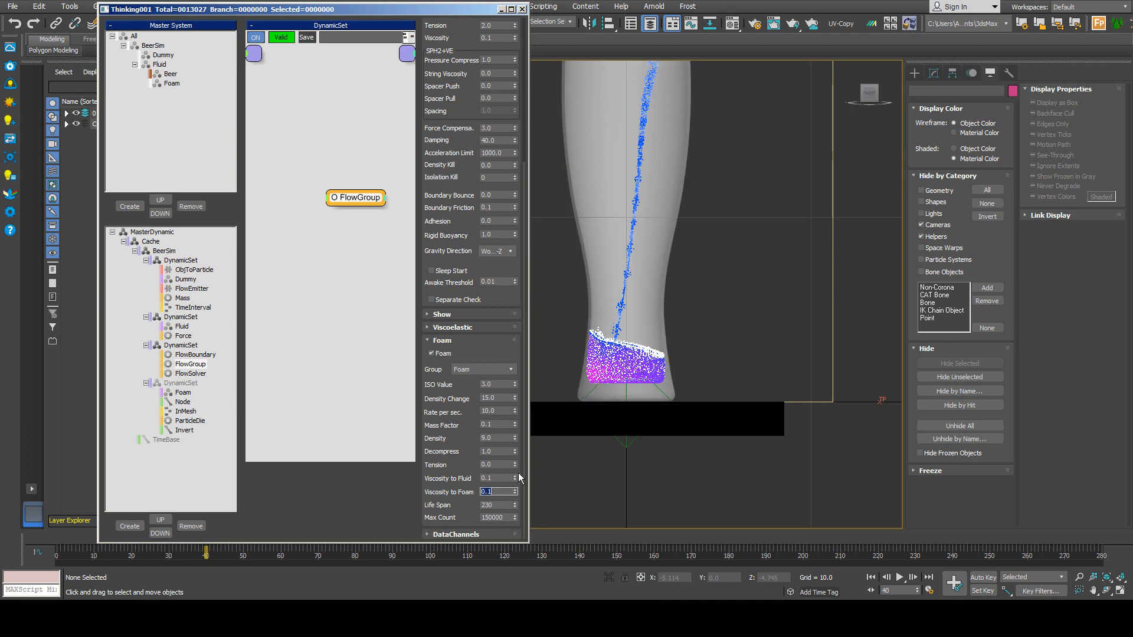
# - Set the foam's Viscosity to Foam to 0.5 and its Decompress to 0
pyautogui.scroll(6, 642, 330)
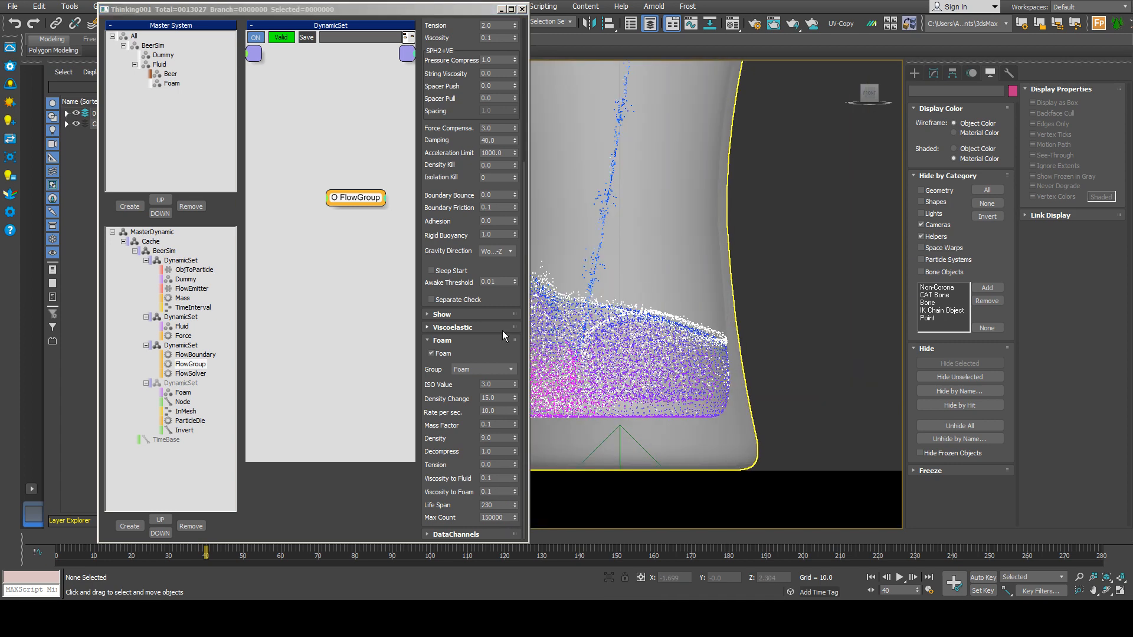
pyautogui.scroll(3, 488, 252)
pyautogui.scroll(-3, 446, 337)
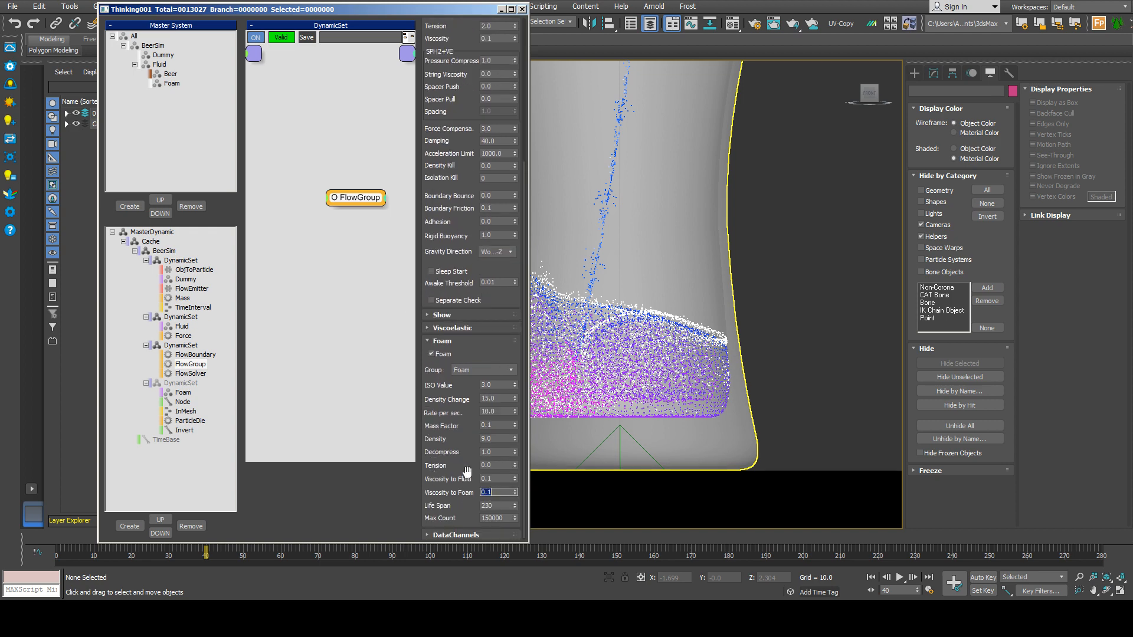
pyautogui.moveTo(550, 272); pyautogui.dragTo(611, 288, button='middle')
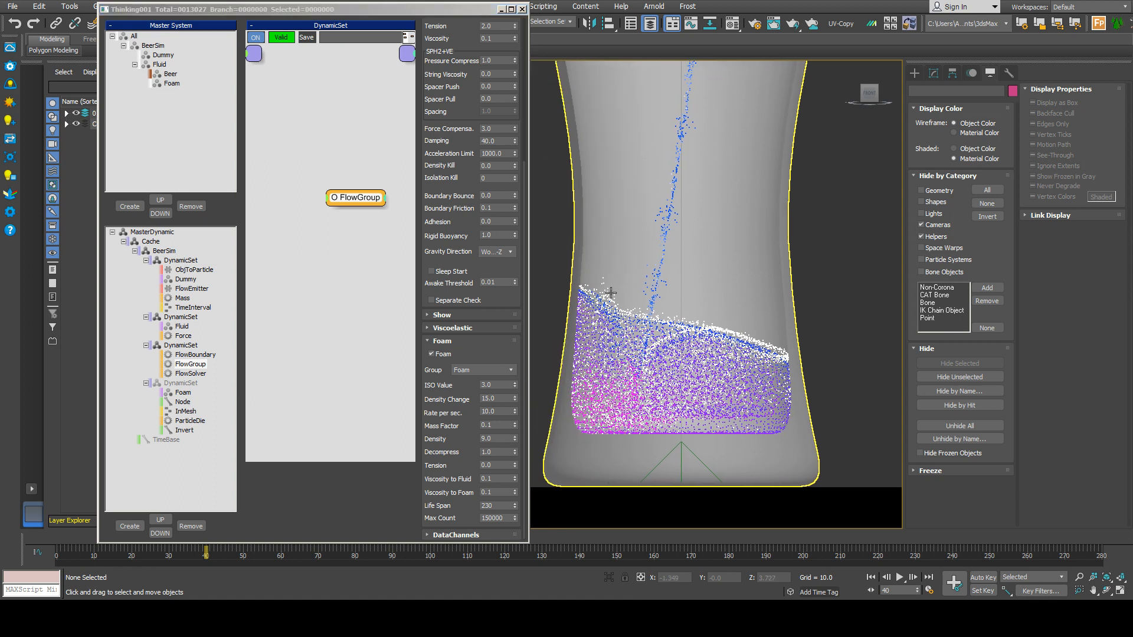
pyautogui.doubleClick(493, 492)
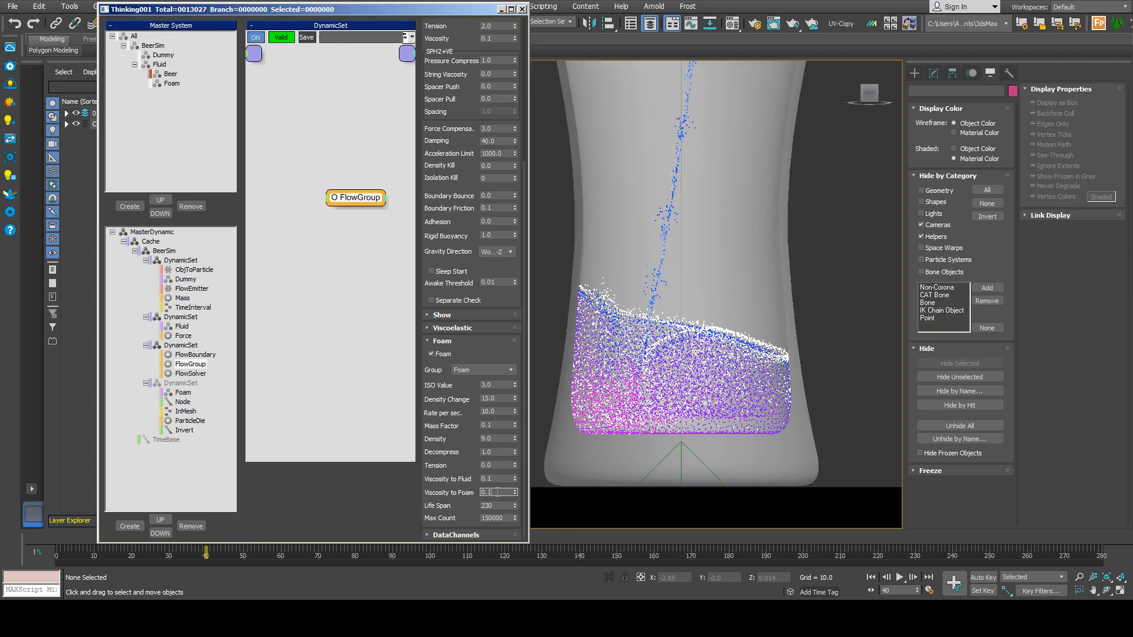
pyautogui.write('0.5')
pyautogui.doubleClick(493, 452)
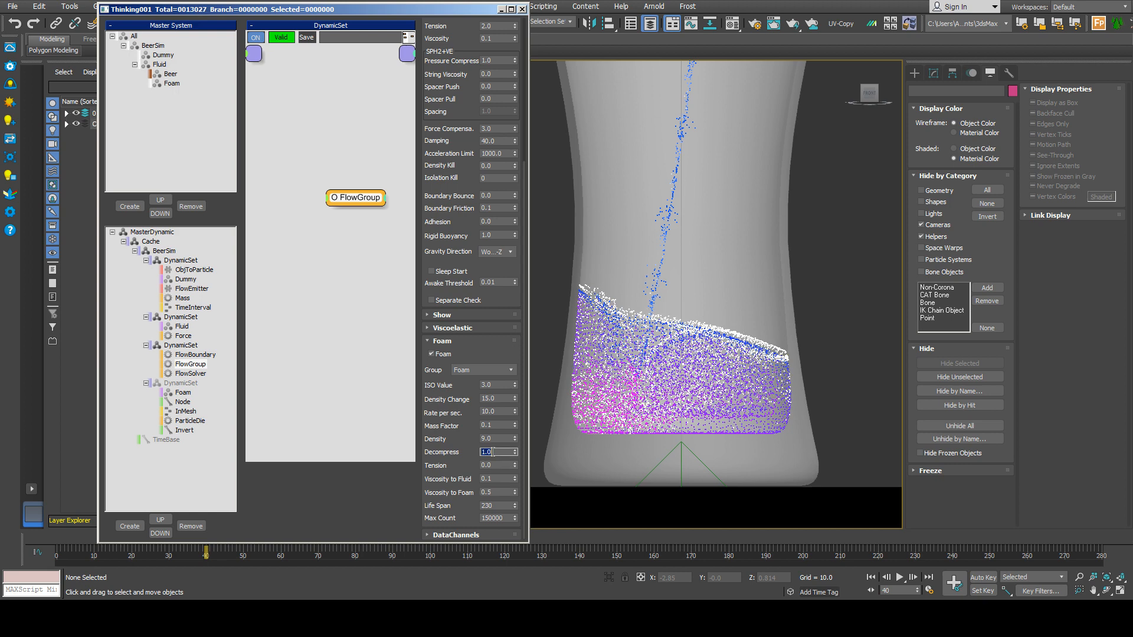
pyautogui.write('0')
pyautogui.press('Return')
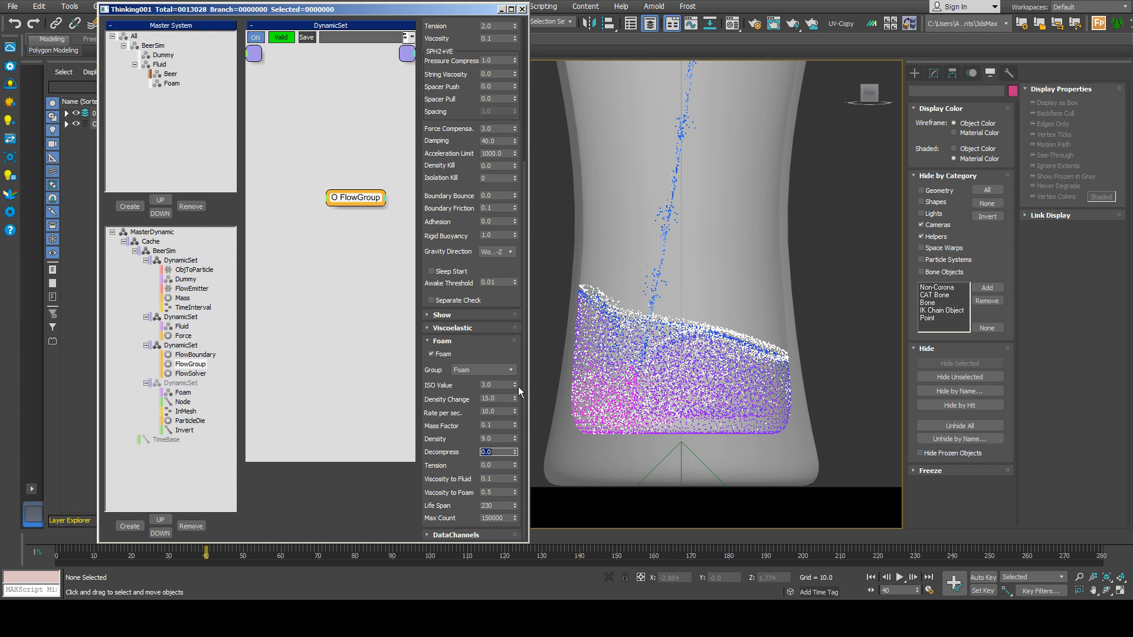
# - Try a foam ISO Value of 2, return to the first frame, and restore the ISO Value to 3
pyautogui.click(498, 384)
pyautogui.write('2')
pyautogui.press('Return')
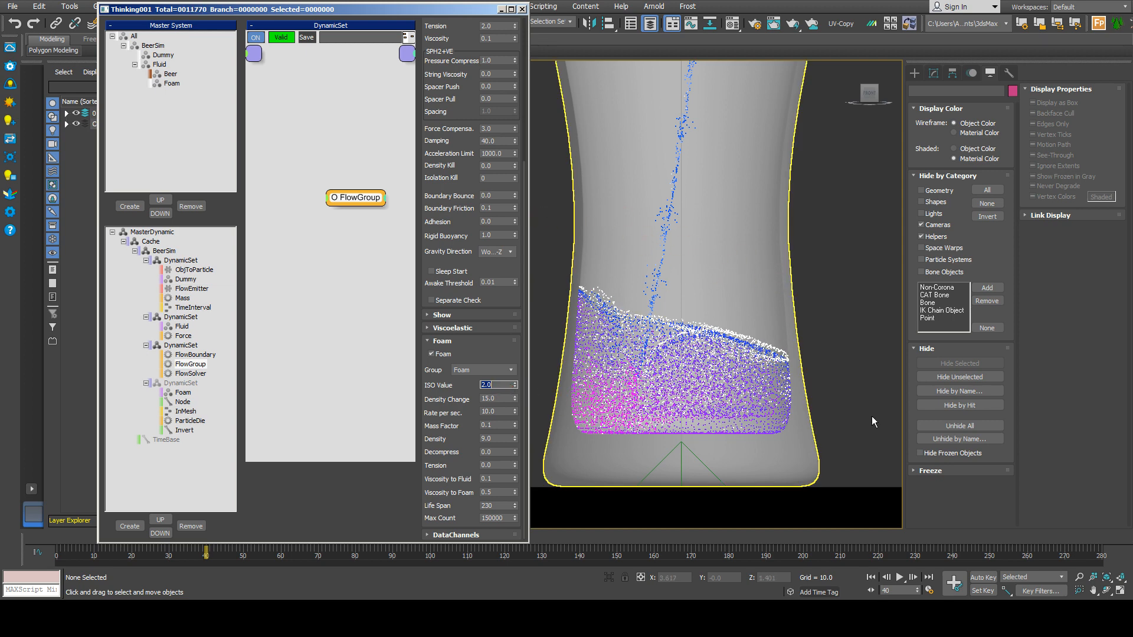
pyautogui.click(871, 576)
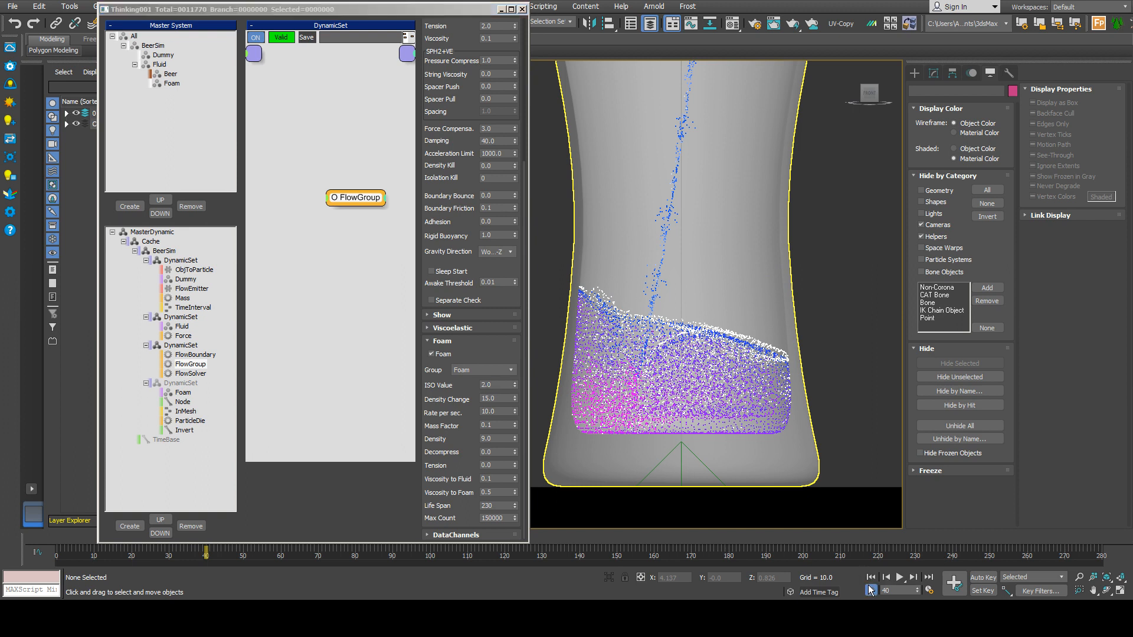
pyautogui.click(505, 385)
pyautogui.write('3')
pyautogui.press('Return')
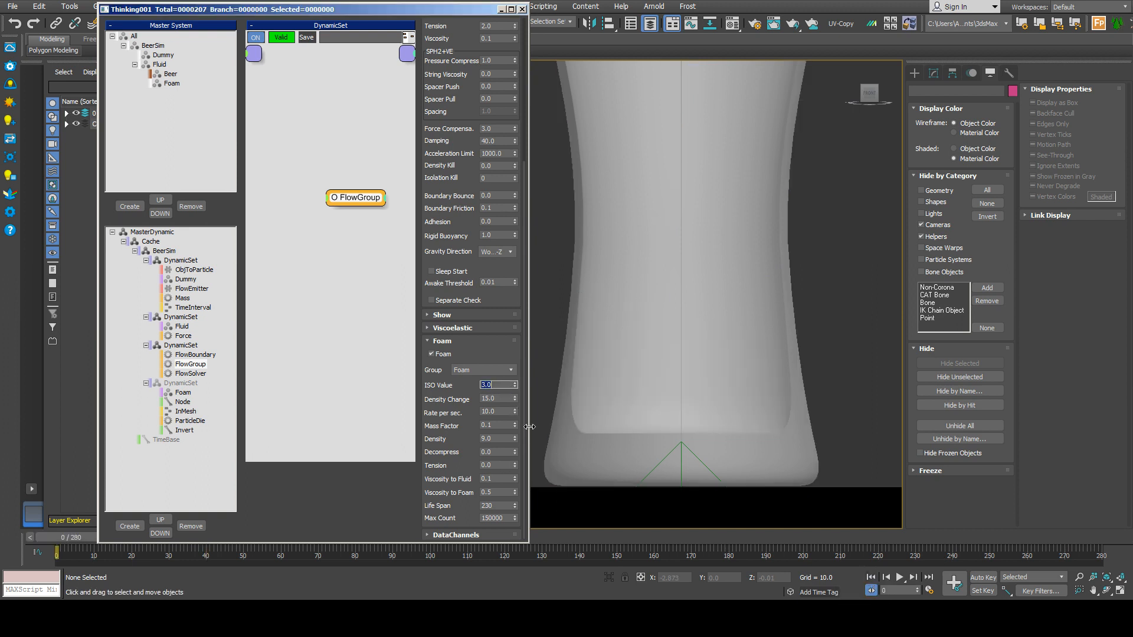
# - Set the foam's Density Change to 8 and run the simulation to frame 32
pyautogui.click(505, 399)
pyautogui.write('8')
pyautogui.press('Return')
pyautogui.click(901, 577)
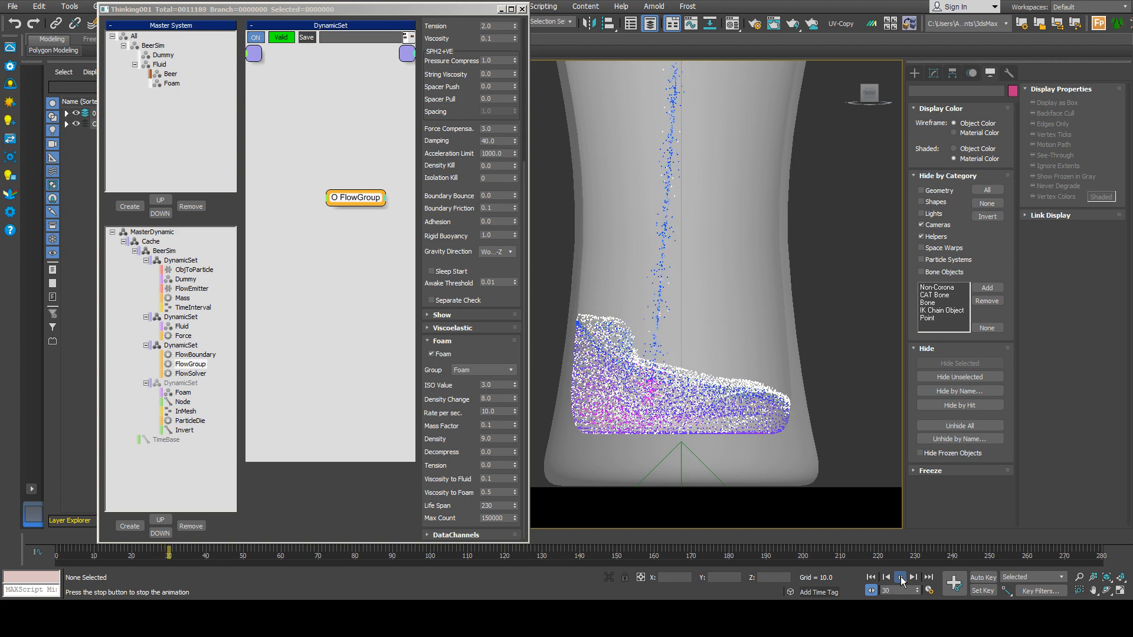
pyautogui.click(900, 577)
# - Return to the first frame and set the FlowEmitter's Raster Size to 0.2
pyautogui.moveTo(452, 91); pyautogui.dragTo(426, 331)
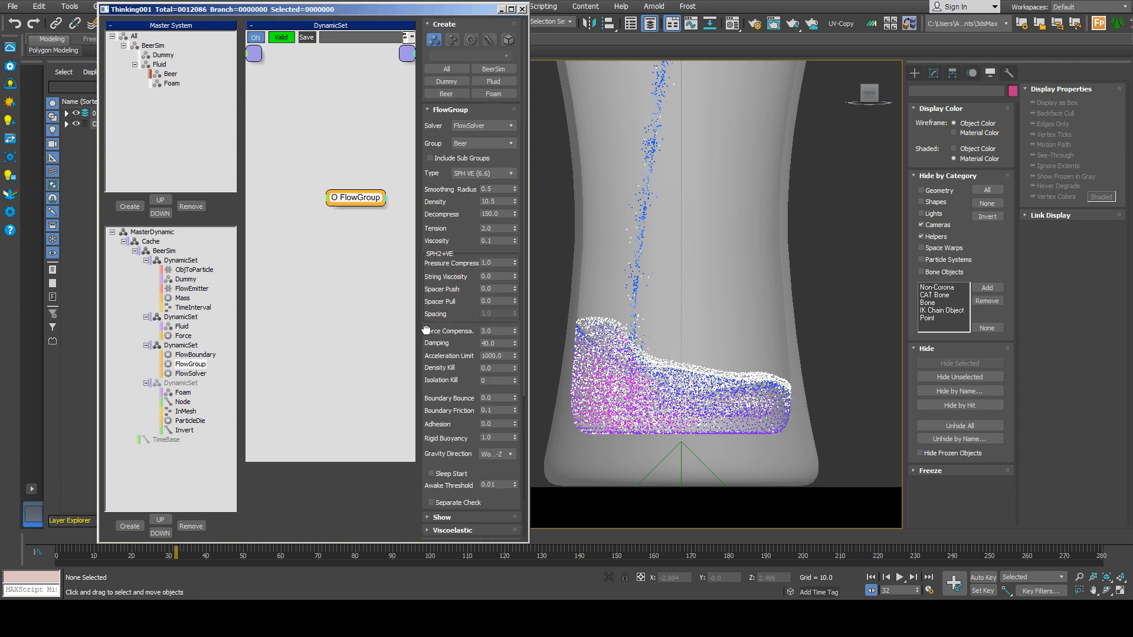
pyautogui.click(182, 299)
pyautogui.click(194, 270)
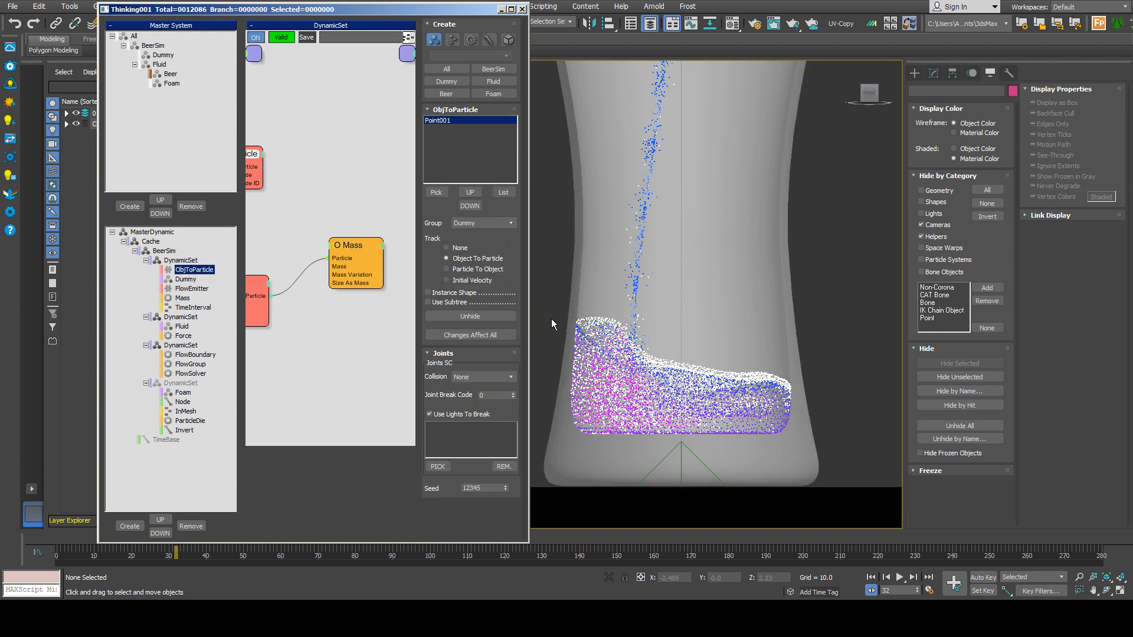
pyautogui.click(192, 289)
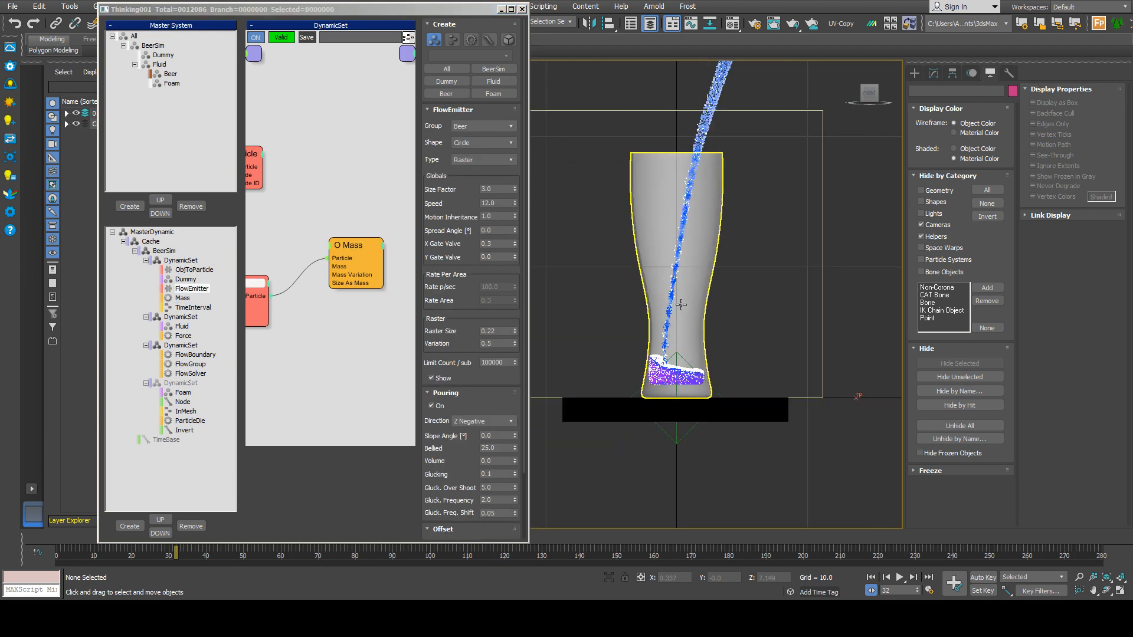
pyautogui.scroll(4, 692, 258)
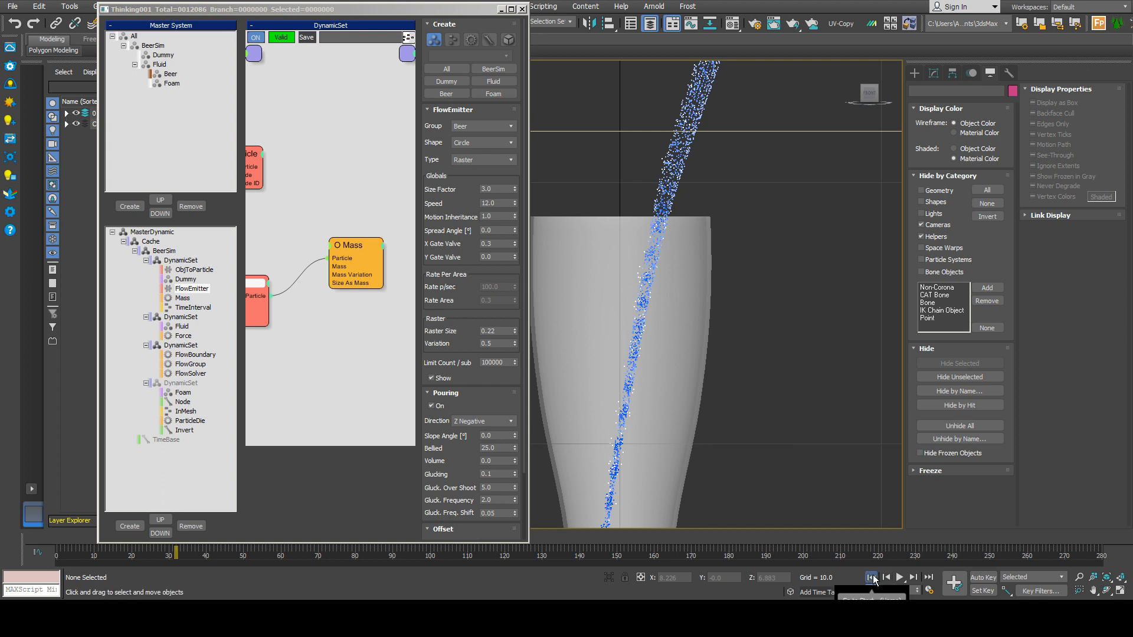
pyautogui.click(872, 577)
pyautogui.doubleClick(499, 332)
pyautogui.write('.2')
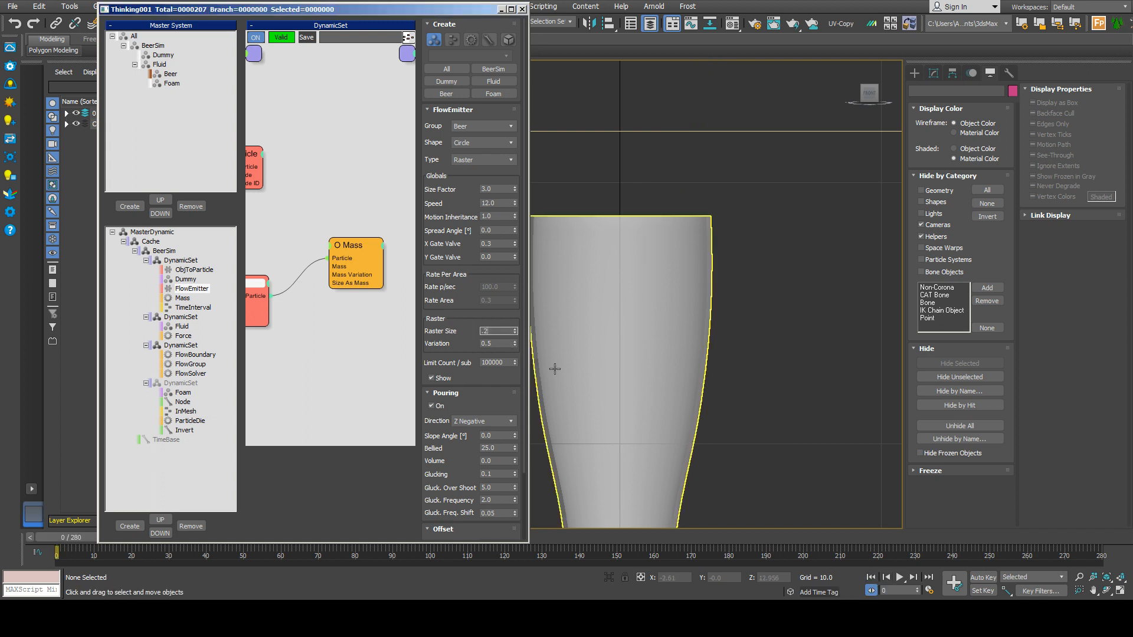
# - Run the simulation to frame 18 with the whole glass in view
pyautogui.moveTo(720, 399); pyautogui.dragTo(748, 318, button='middle')
pyautogui.scroll(-2, 748, 318)
pyautogui.click(901, 578)
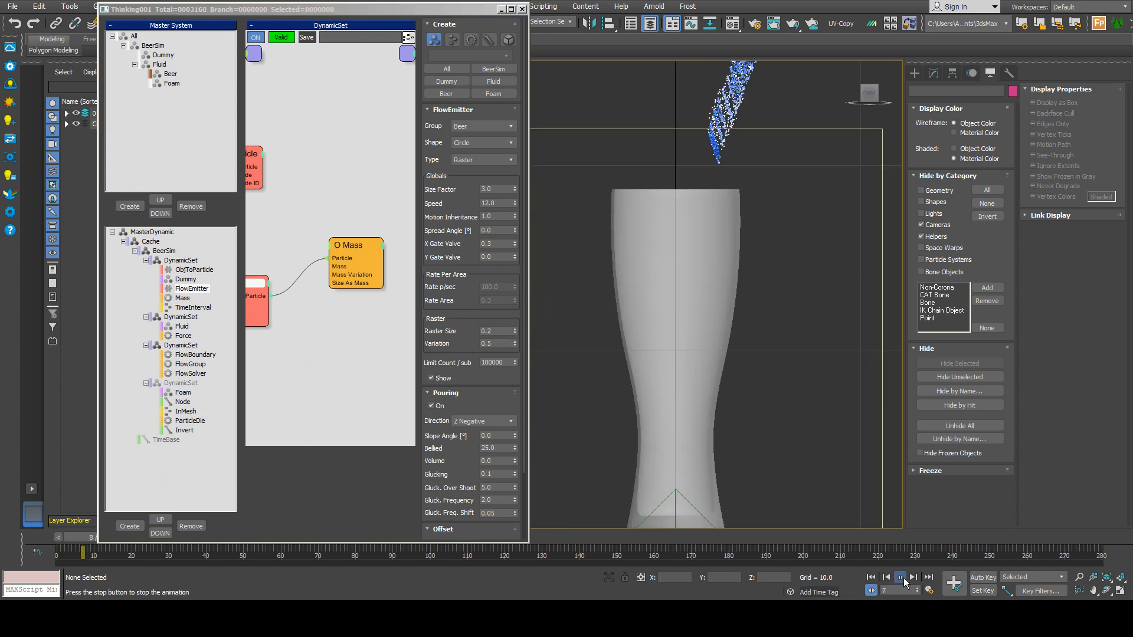
pyautogui.click(900, 578)
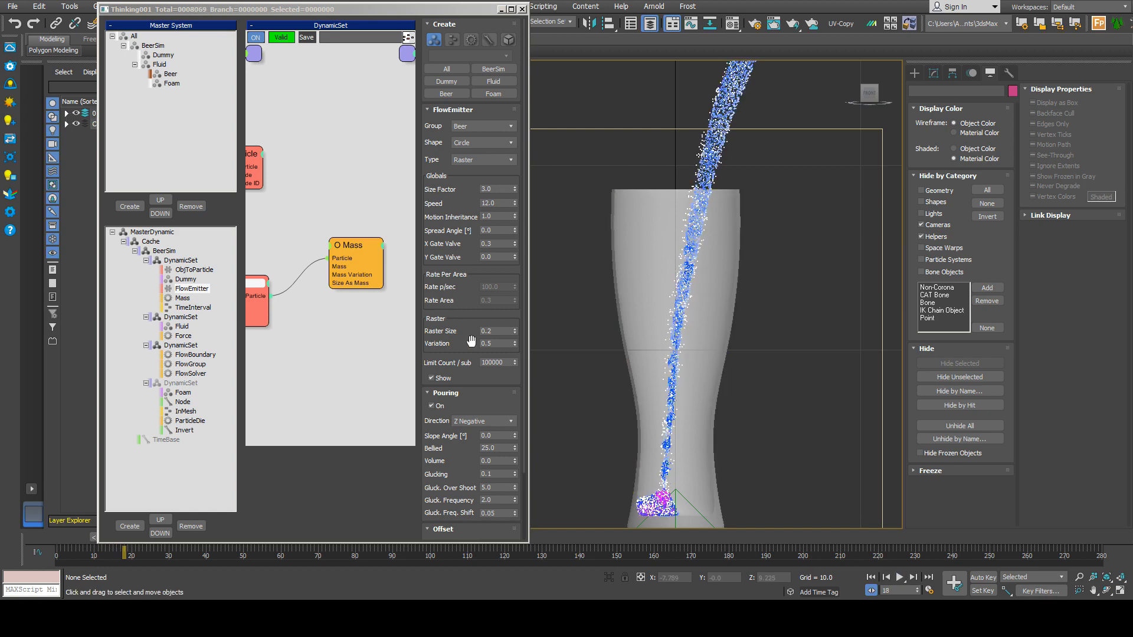
# - Set the FlowGroup's main Tension to 5, run the simulation to frame 27, and inspect the pouring stream
pyautogui.click(190, 364)
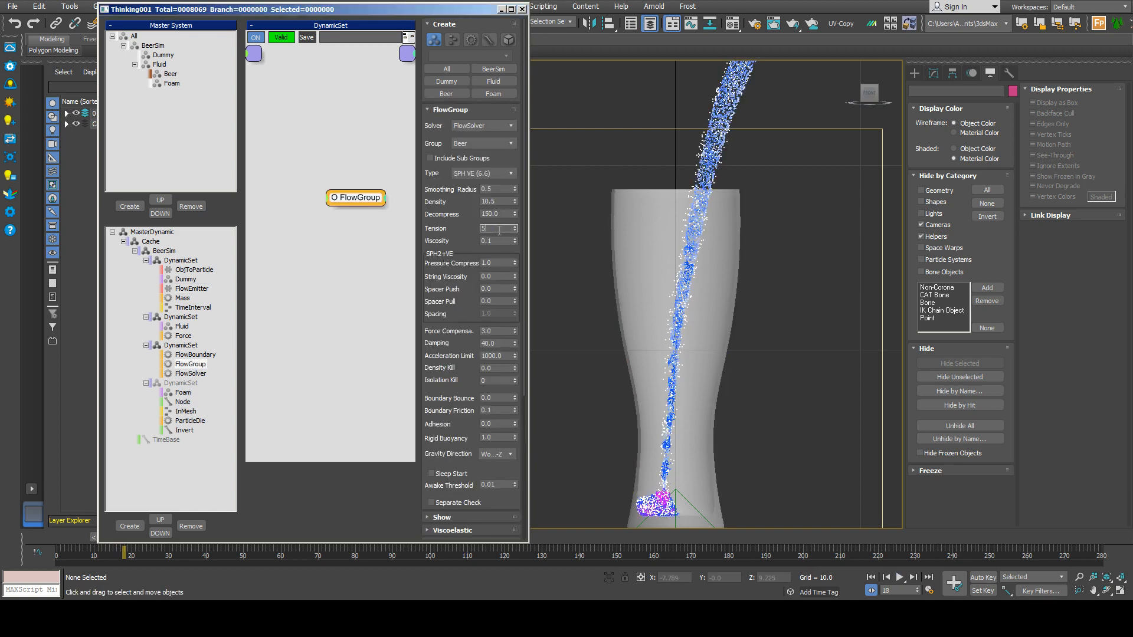
pyautogui.press('Return')
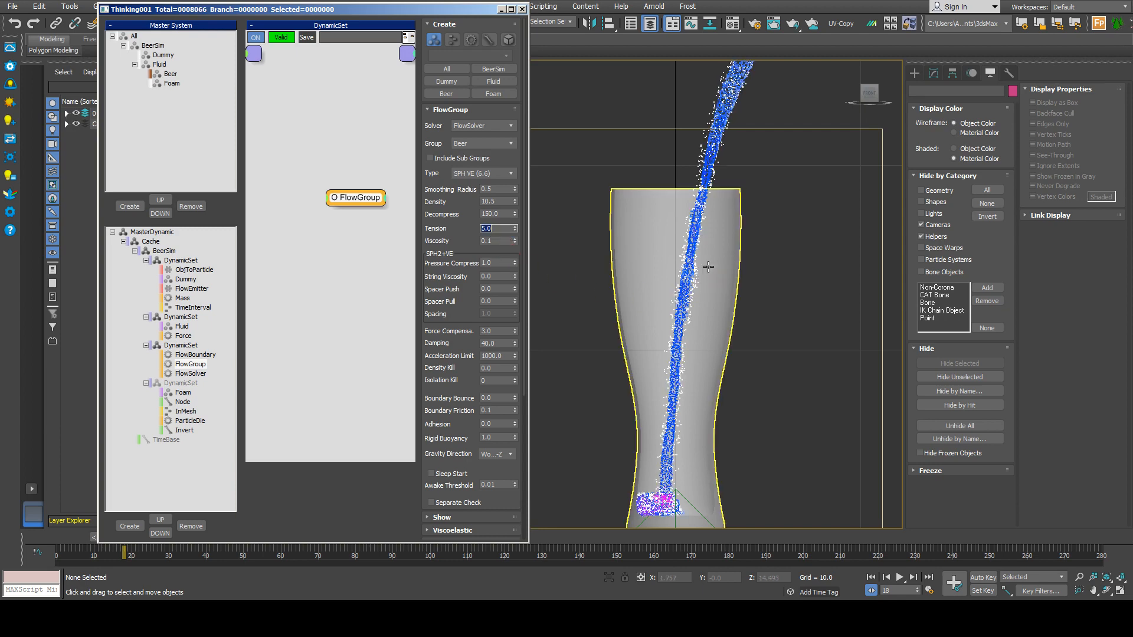
pyautogui.moveTo(708, 238); pyautogui.dragTo(683, 227, button='middle')
pyautogui.moveTo(644, 476); pyautogui.dragTo(646, 390, button='middle')
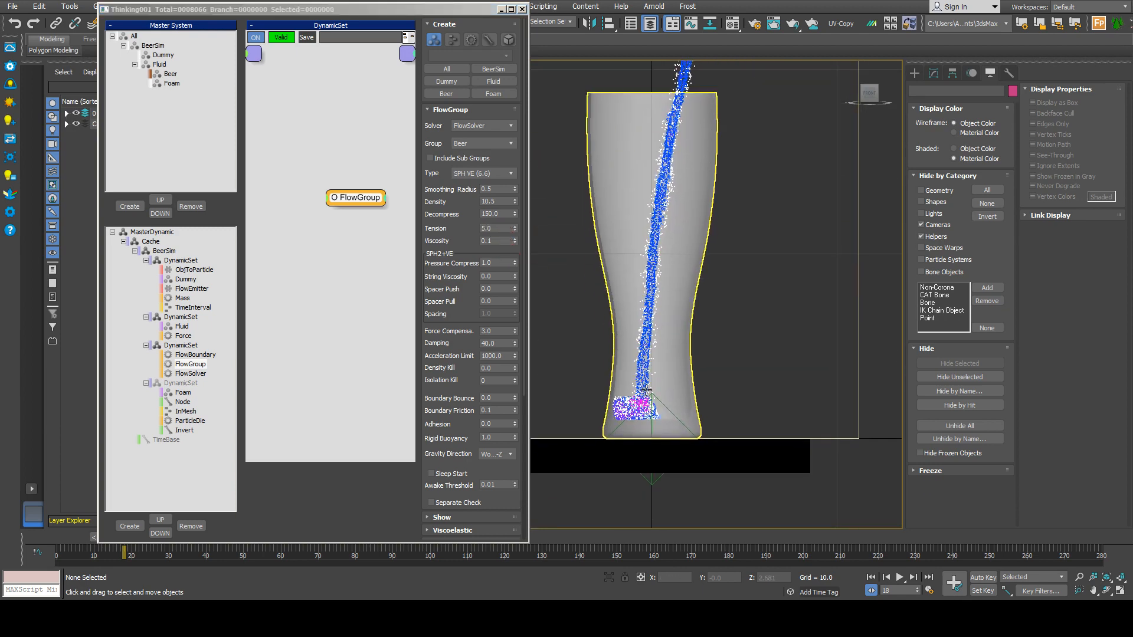
pyautogui.scroll(2, 647, 390)
pyautogui.click(899, 577)
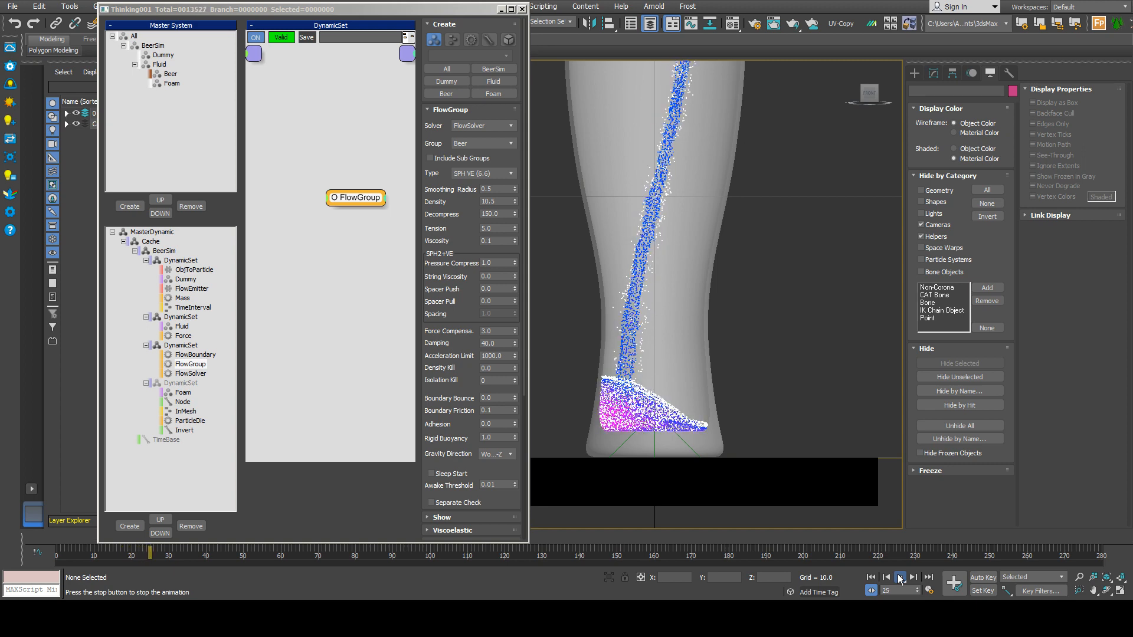
pyautogui.click(899, 579)
pyautogui.moveTo(640, 192); pyautogui.dragTo(643, 432, button='middle')
pyautogui.scroll(-2, 644, 432)
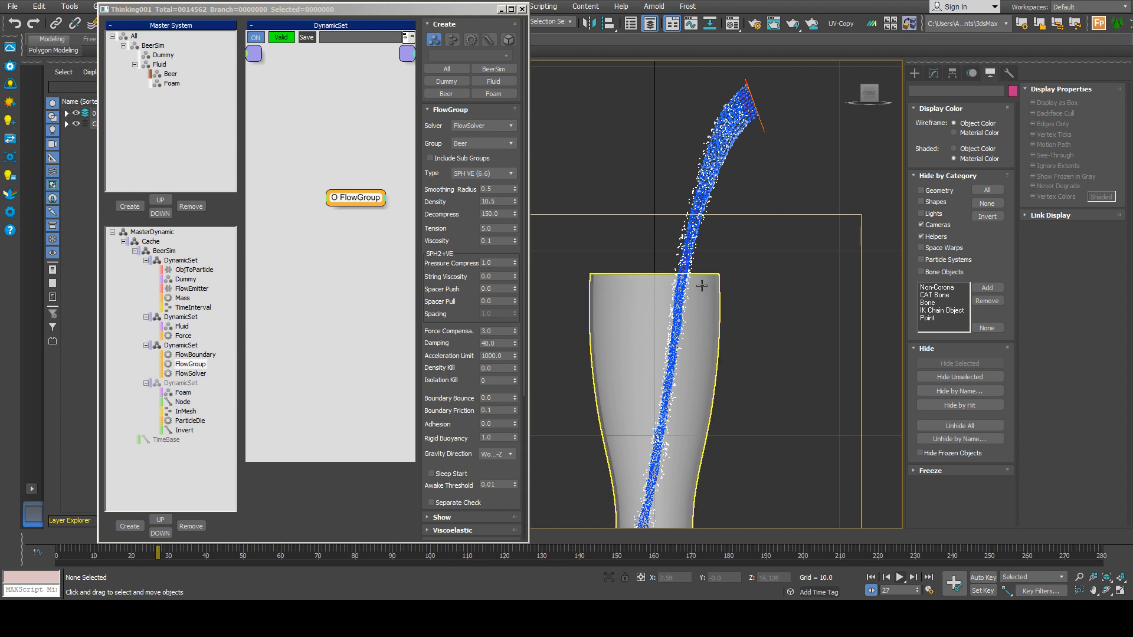
pyautogui.moveTo(612, 380); pyautogui.dragTo(621, 289, button='middle')
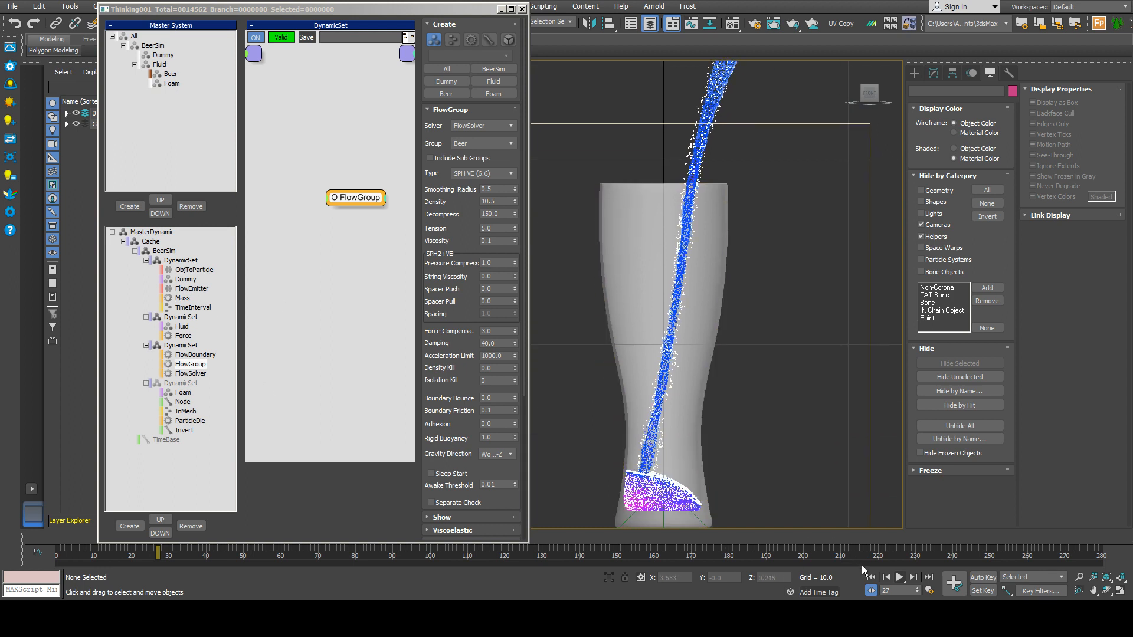
# - Return to the first frame, turn on the DynamicSet holding the Foam and InMesh operators, and rerun the simulation
pyautogui.click(870, 577)
pyautogui.click(190, 364)
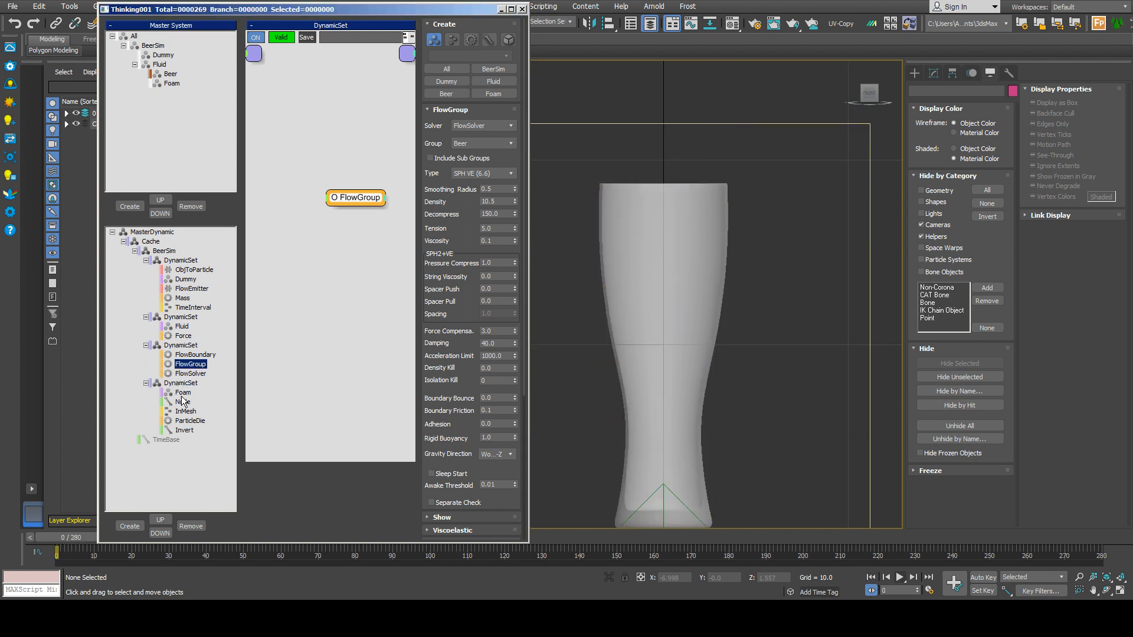
pyautogui.click(899, 577)
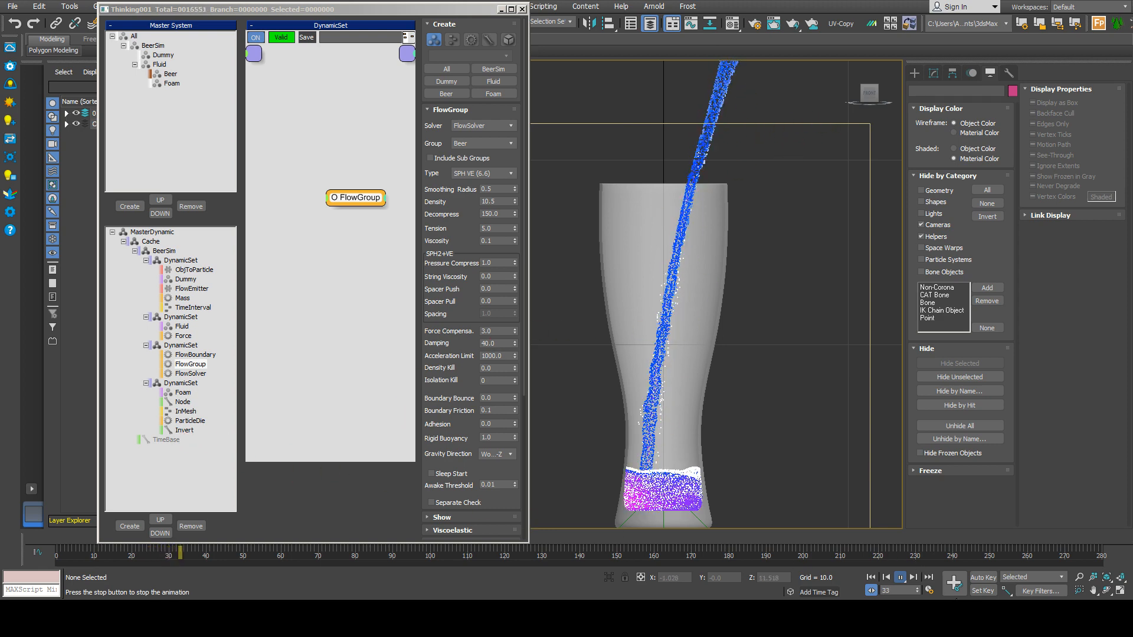
# - Return to the first frame, set the foam's Density Change to 15, and run the simulation to about frame 42
pyautogui.click(871, 579)
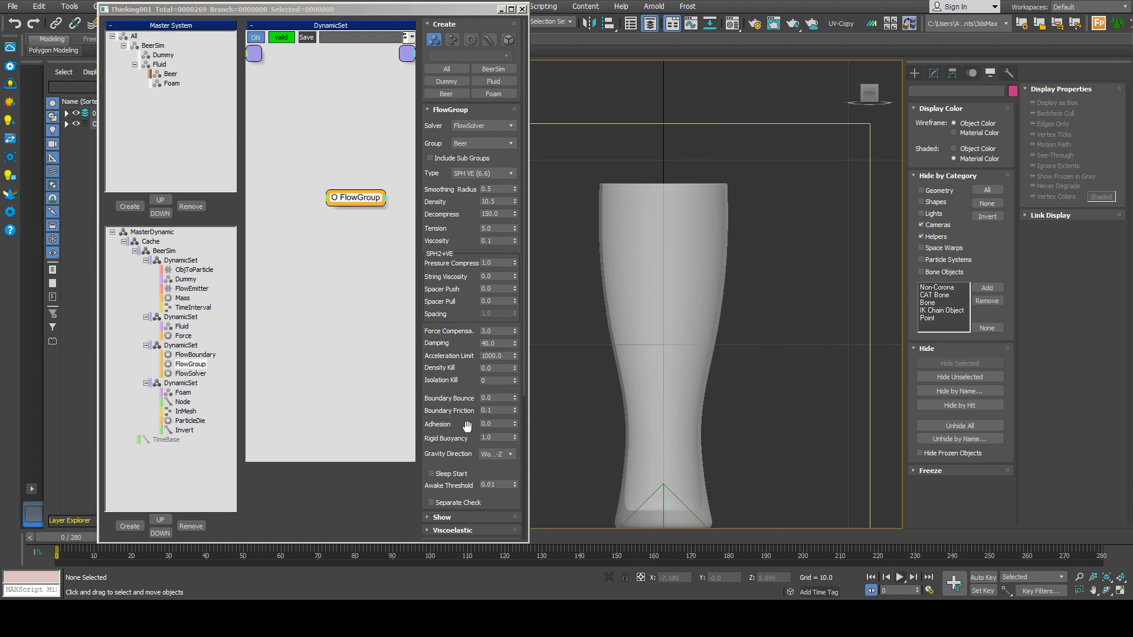
pyautogui.moveTo(468, 426); pyautogui.dragTo(476, 266)
pyautogui.moveTo(499, 400); pyautogui.dragTo(323, 388)
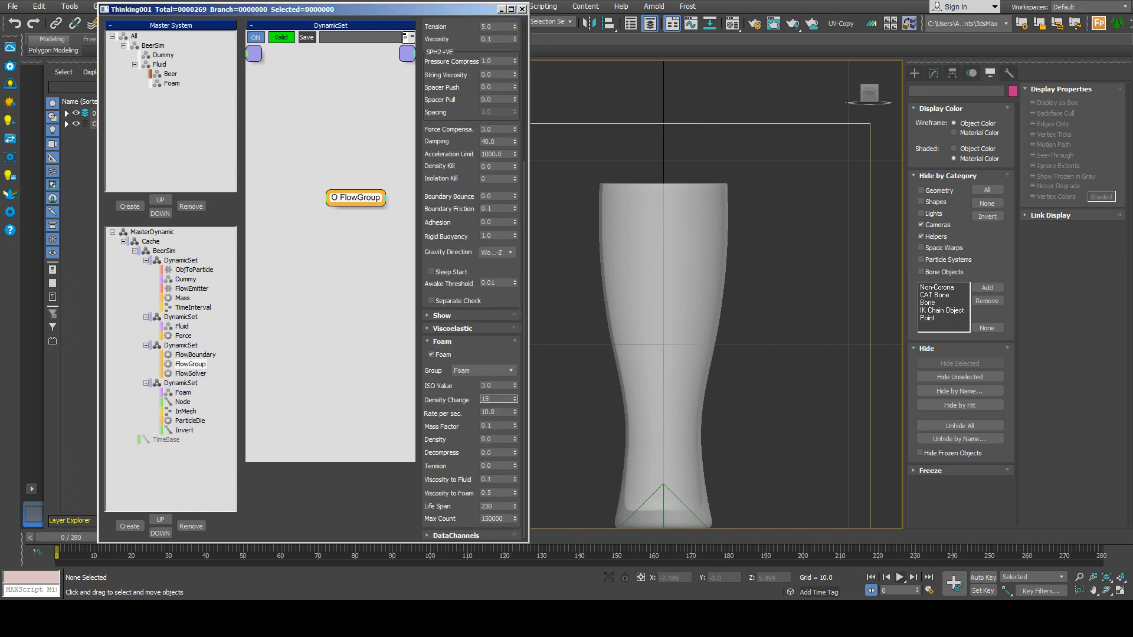
pyautogui.write('15')
pyautogui.press('Return')
pyautogui.click(898, 576)
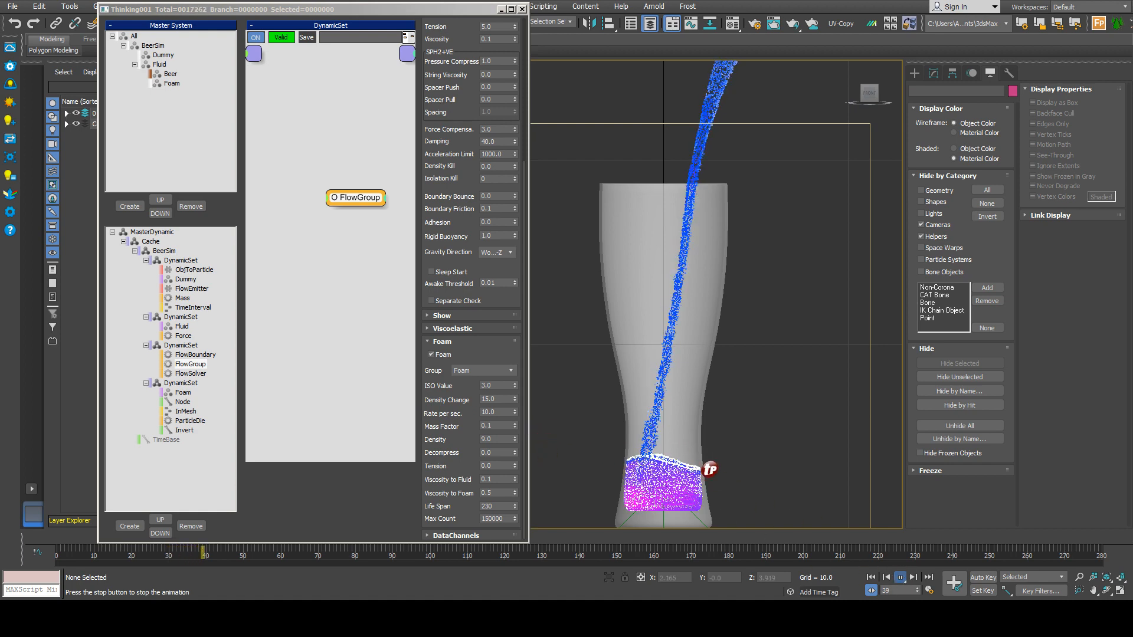
pyautogui.click(900, 579)
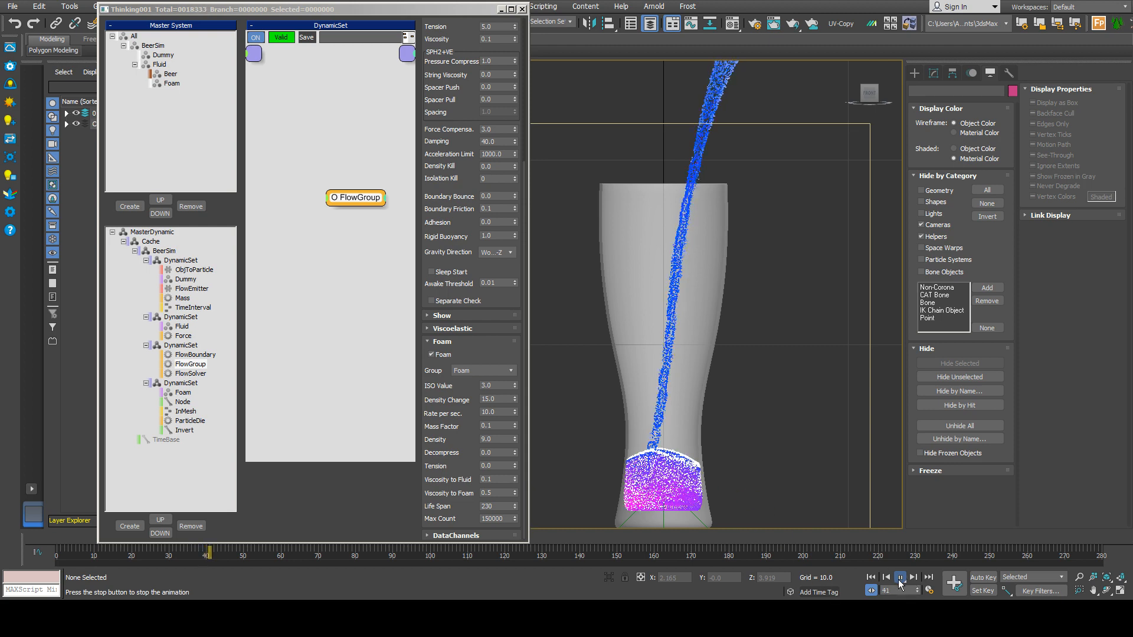
# - Inspect the foam at the bottom of the glass and continue the simulation to frame 50
pyautogui.scroll(2, 651, 444)
pyautogui.moveTo(650, 444); pyautogui.dragTo(648, 379, button='middle')
pyautogui.scroll(1, 655, 486)
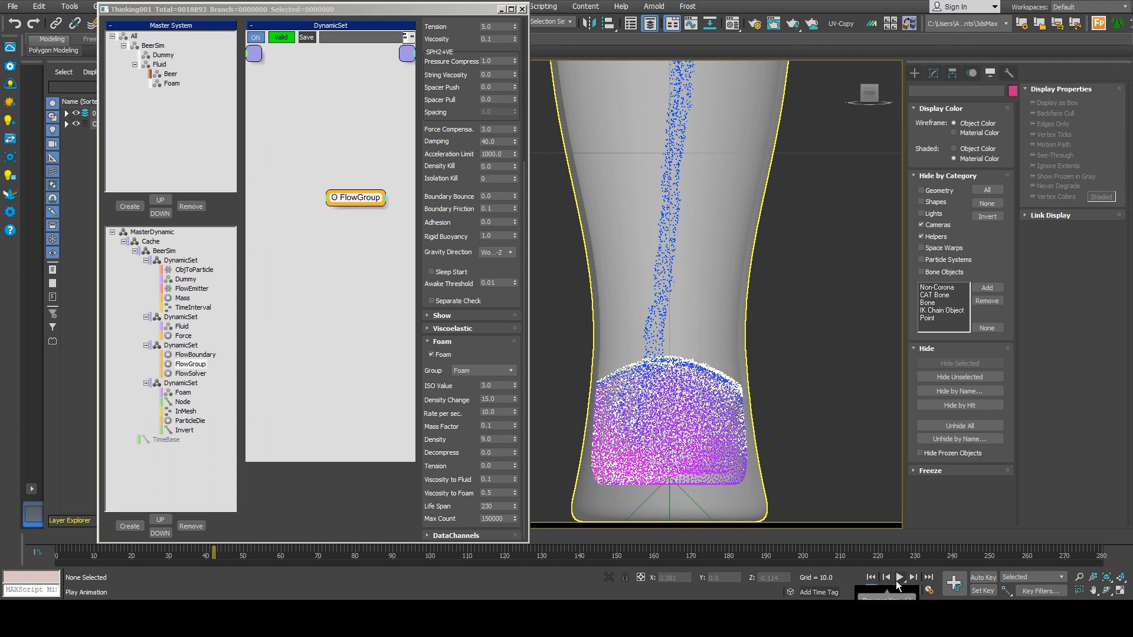
pyautogui.click(896, 580)
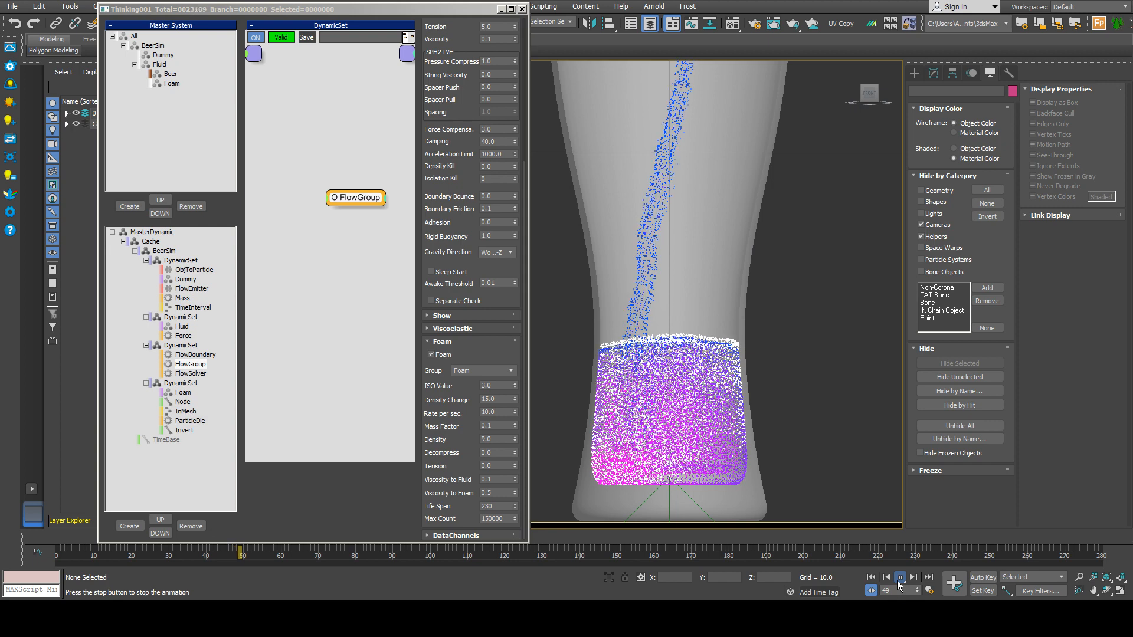
pyautogui.click(899, 578)
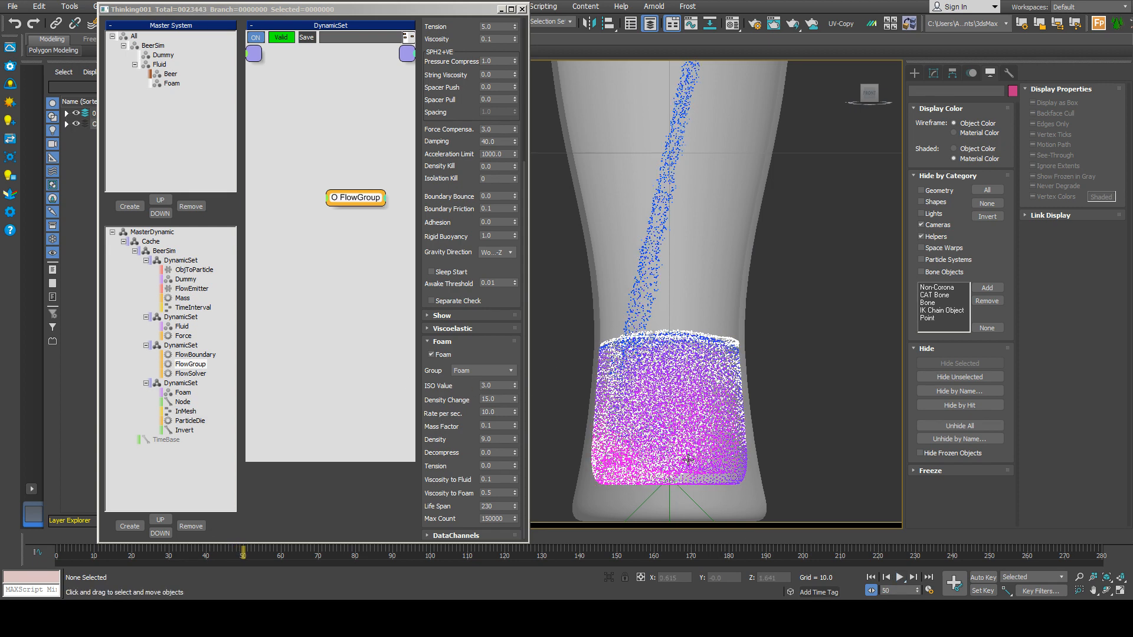
# - Return to the first frame, set the foam's Rate per sec. to 50, and run the simulation to frame 25
pyautogui.click(871, 578)
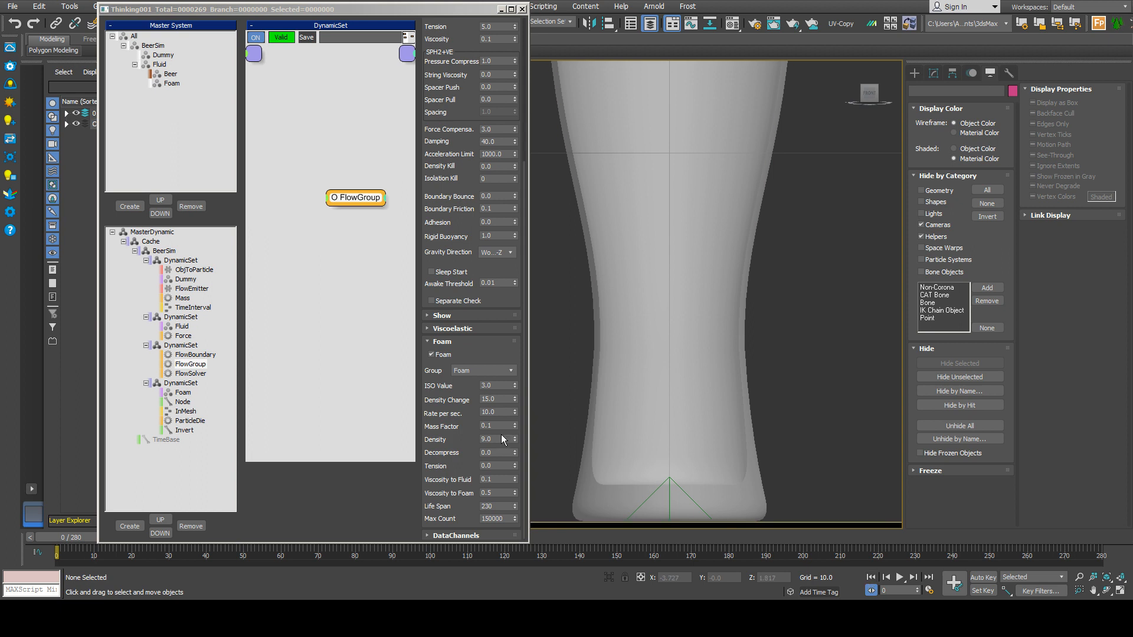
pyautogui.doubleClick(498, 411)
pyautogui.write('50')
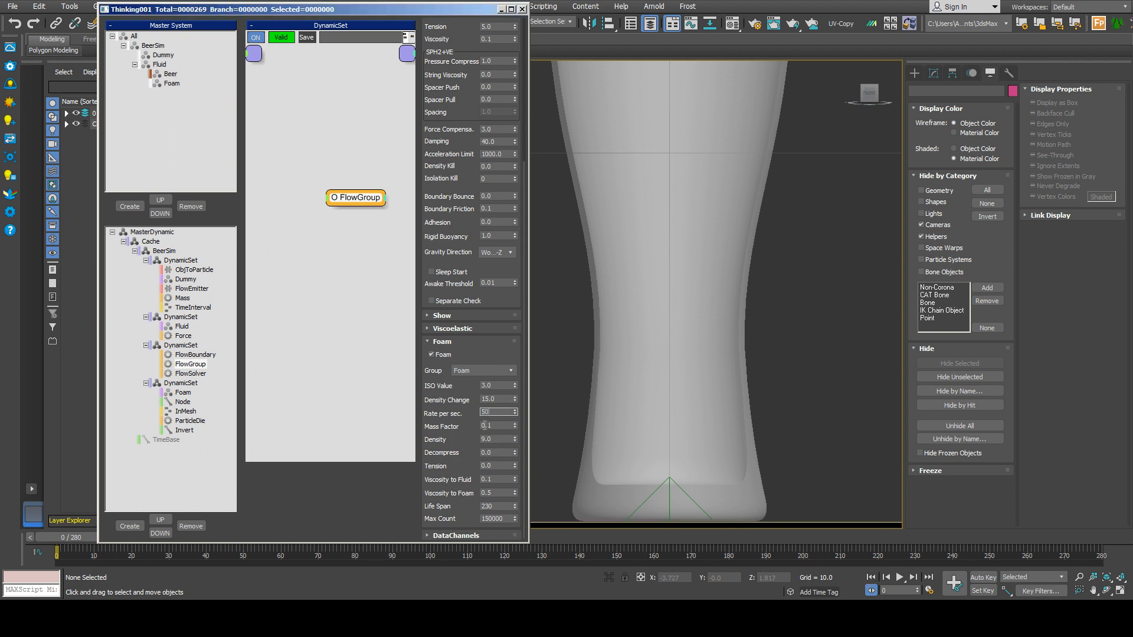
pyautogui.press('Return')
pyautogui.click(902, 577)
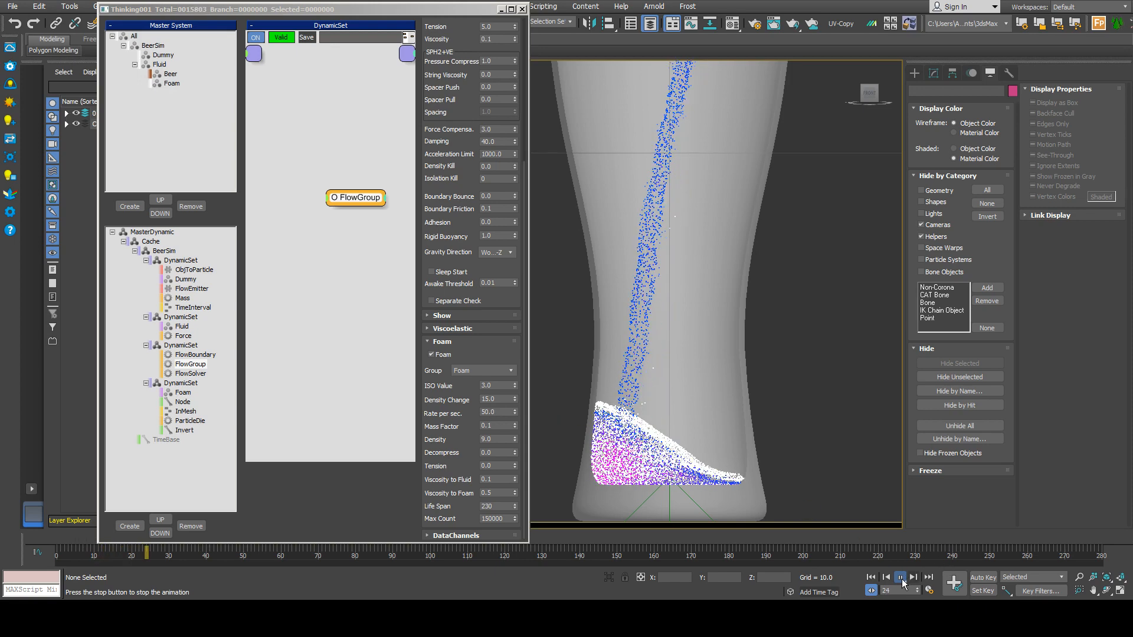
pyautogui.press('/')
# - Inspect the foam in the glass in perspective, continue the simulation to about frame 41, and return to the front view
pyautogui.press('p')
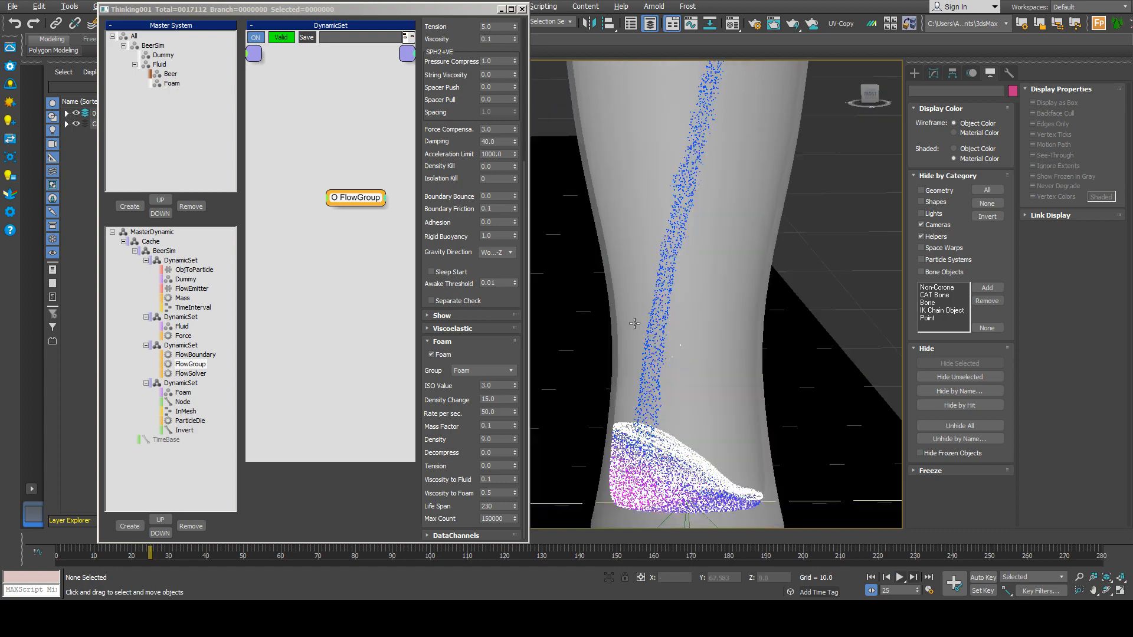
pyautogui.scroll(3, 629, 361)
pyautogui.moveTo(696, 452); pyautogui.dragTo(640, 301, button='middle')
pyautogui.moveTo(641, 409)
pyautogui.keyDown('alt'); pyautogui.mouseDown(button='middle')
pyautogui.moveTo(571, 395)
pyautogui.moveTo(662, 412)
pyautogui.mouseUp(button='middle'); pyautogui.keyUp('alt')
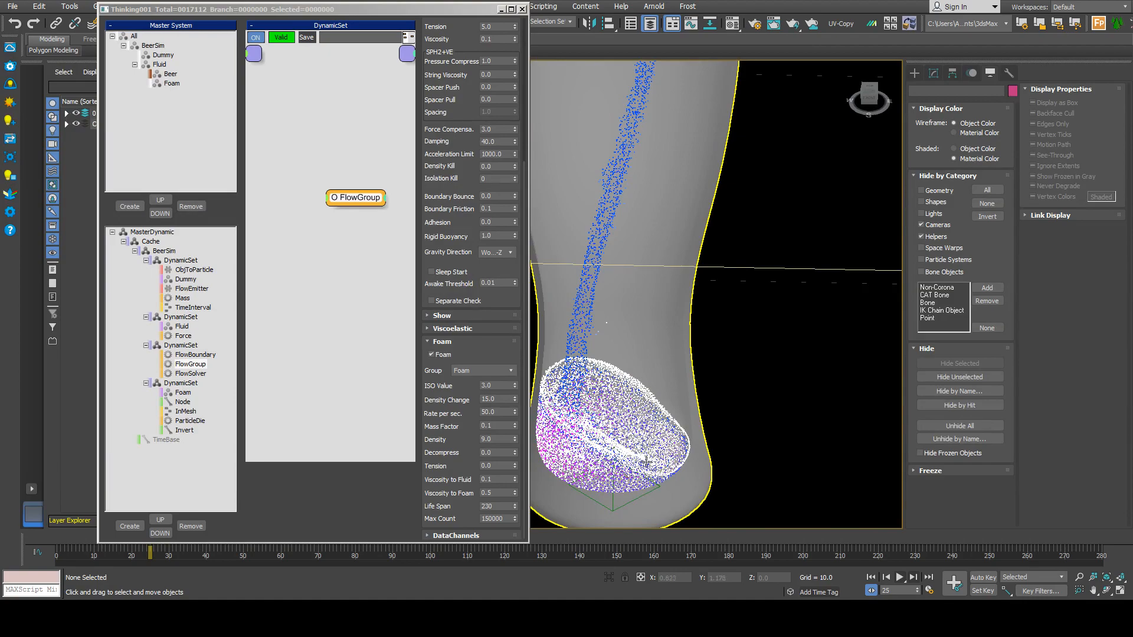
pyautogui.keyDown('alt'); pyautogui.moveTo(628, 447); pyautogui.dragTo(602, 437, button='middle'); pyautogui.keyUp('alt')
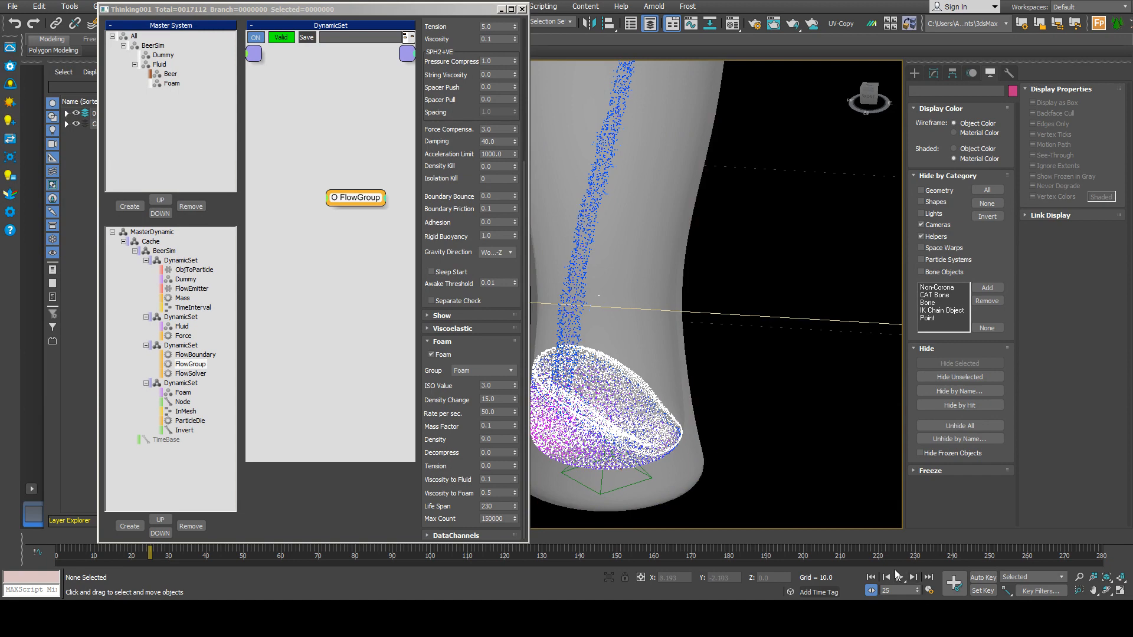
pyautogui.click(899, 577)
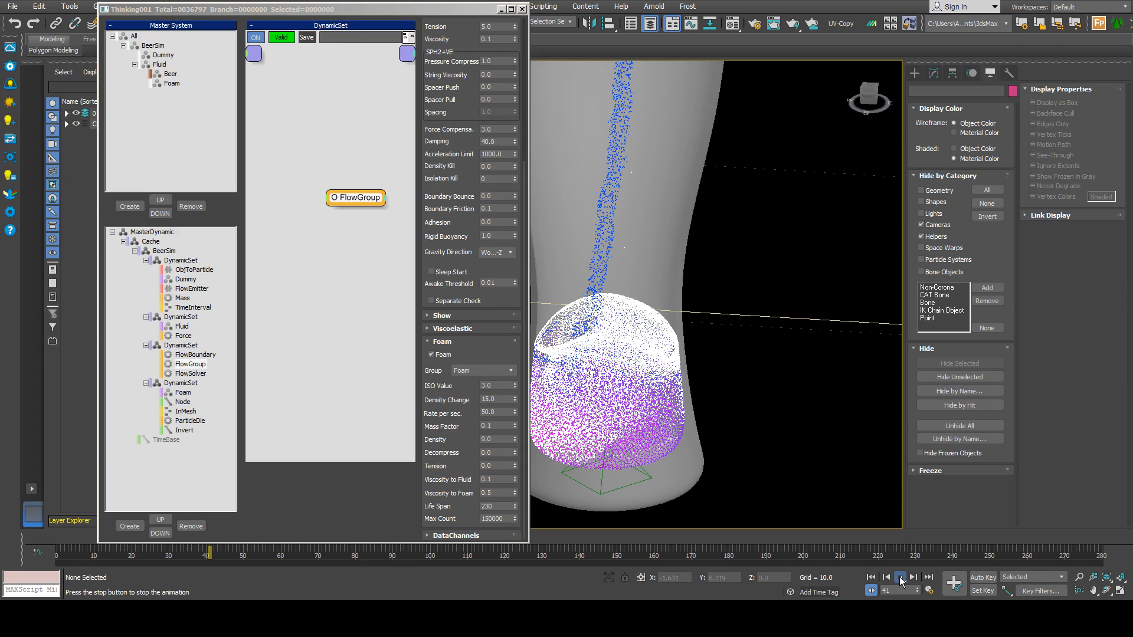
pyautogui.keyDown('alt'); pyautogui.moveTo(656, 380); pyautogui.dragTo(724, 393, button='middle'); pyautogui.keyUp('alt')
pyautogui.press('f')
pyautogui.scroll(-5, 665, 363)
pyautogui.scroll(2, 724, 393)
# - Return to the first frame, set the FlowGroup's Force Compensation to 1 and Damping to 0, and run the simulation to about frame 26
pyautogui.click(870, 578)
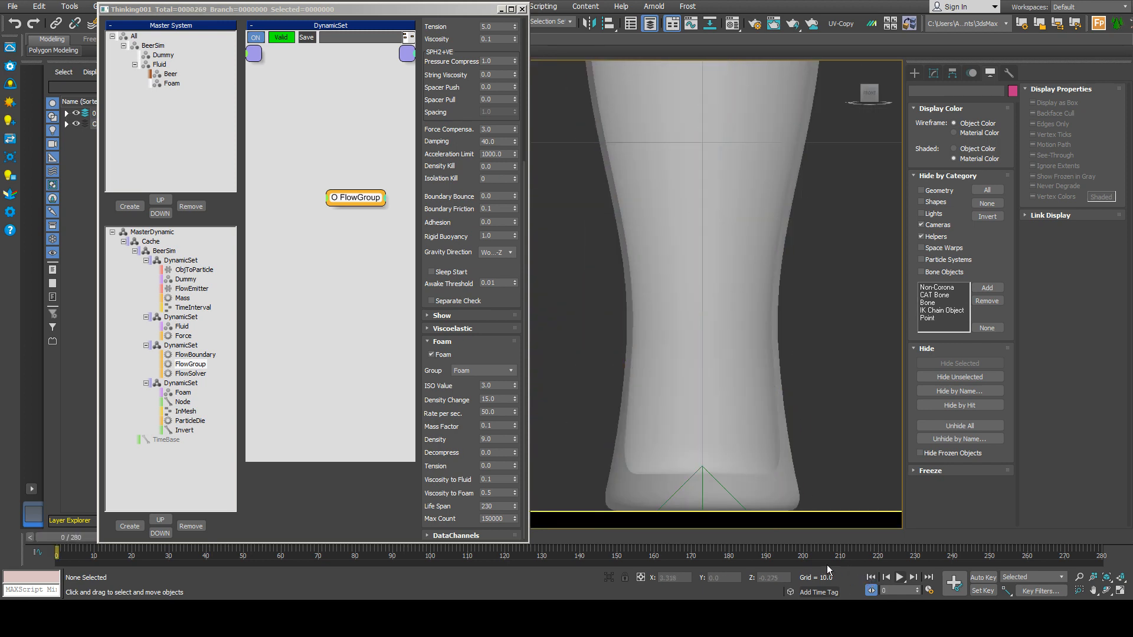
pyautogui.moveTo(426, 123); pyautogui.dragTo(423, 283)
pyautogui.doubleClick(501, 290)
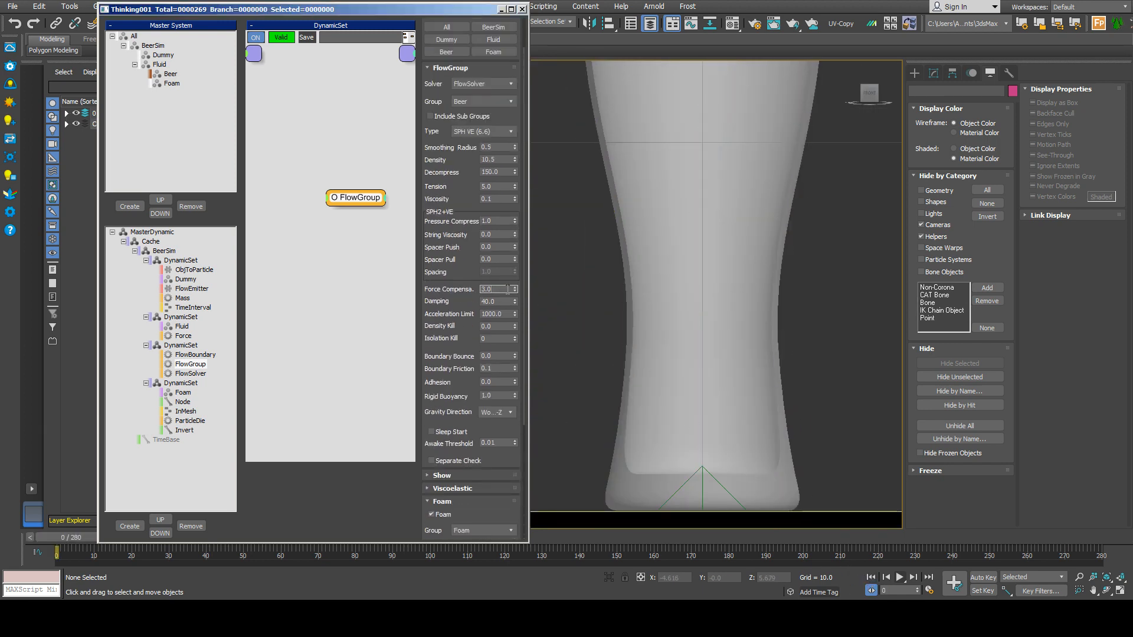
pyautogui.write('0')
pyautogui.doubleClick(493, 302)
pyautogui.write('0')
pyautogui.press('Return')
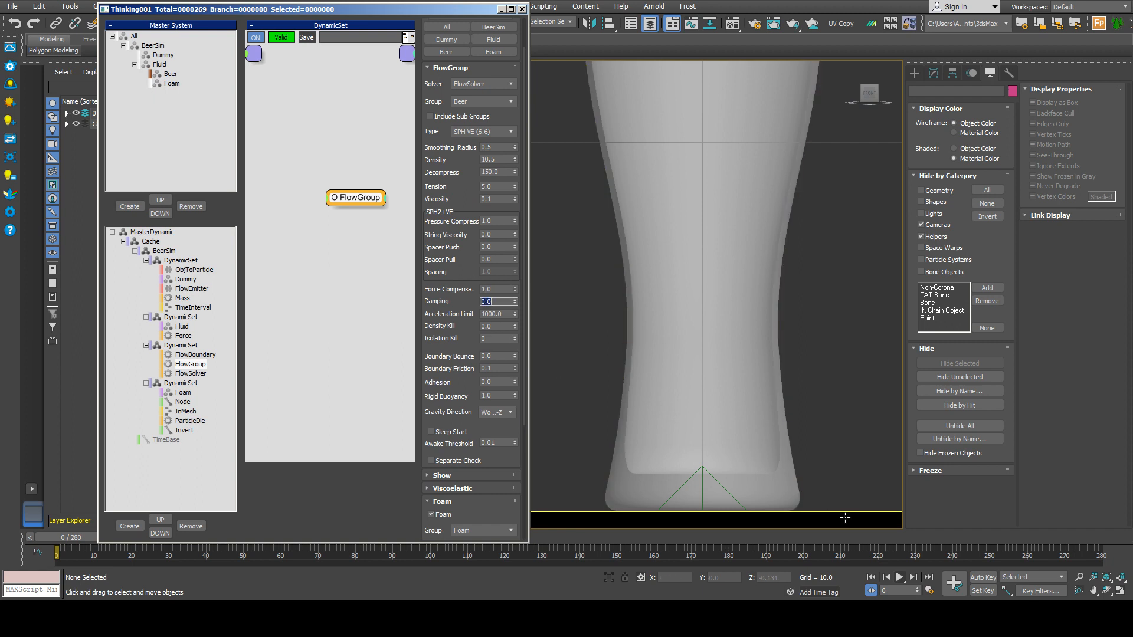
pyautogui.click(899, 576)
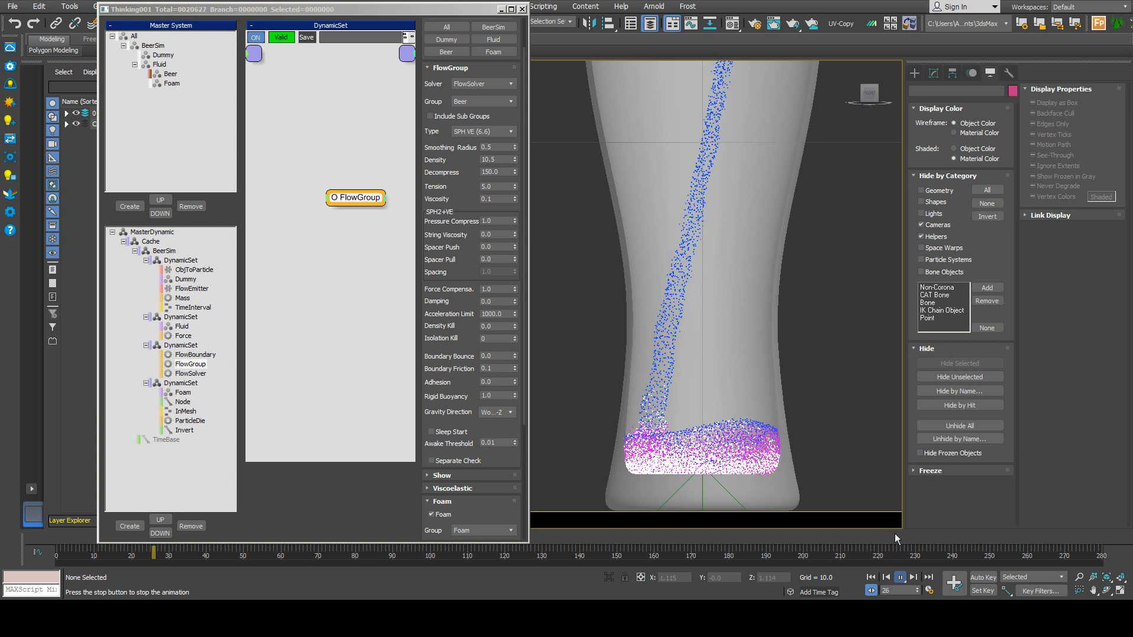
# - Return to the first frame, set the FlowGroup's Force Compensation to 3, and run the simulation to about frame 34
pyautogui.click(870, 577)
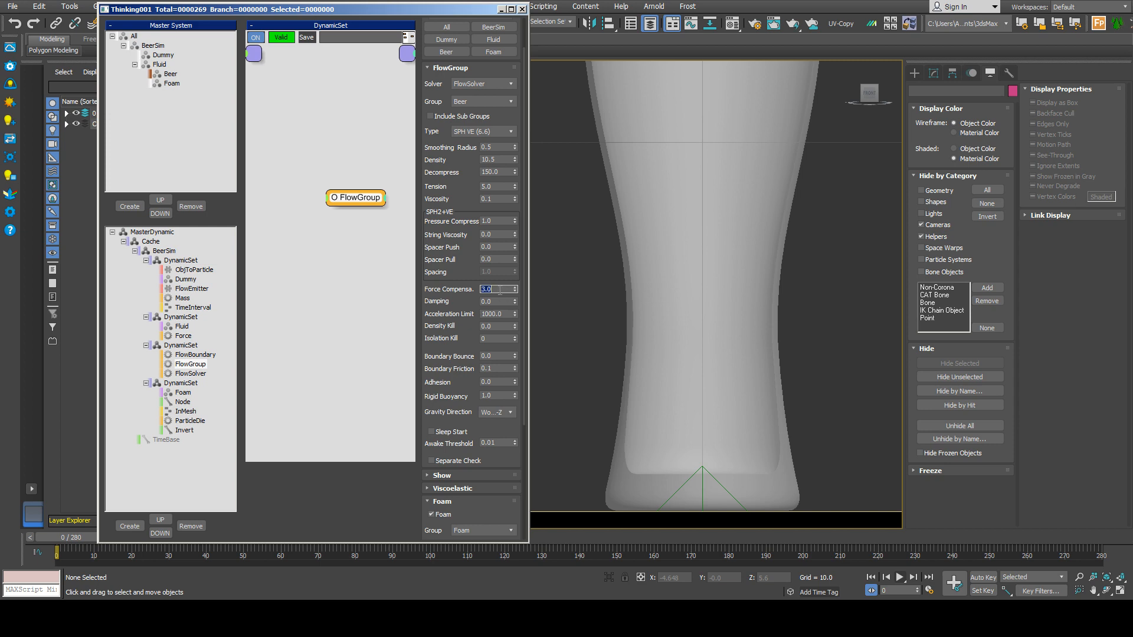
pyautogui.click(899, 577)
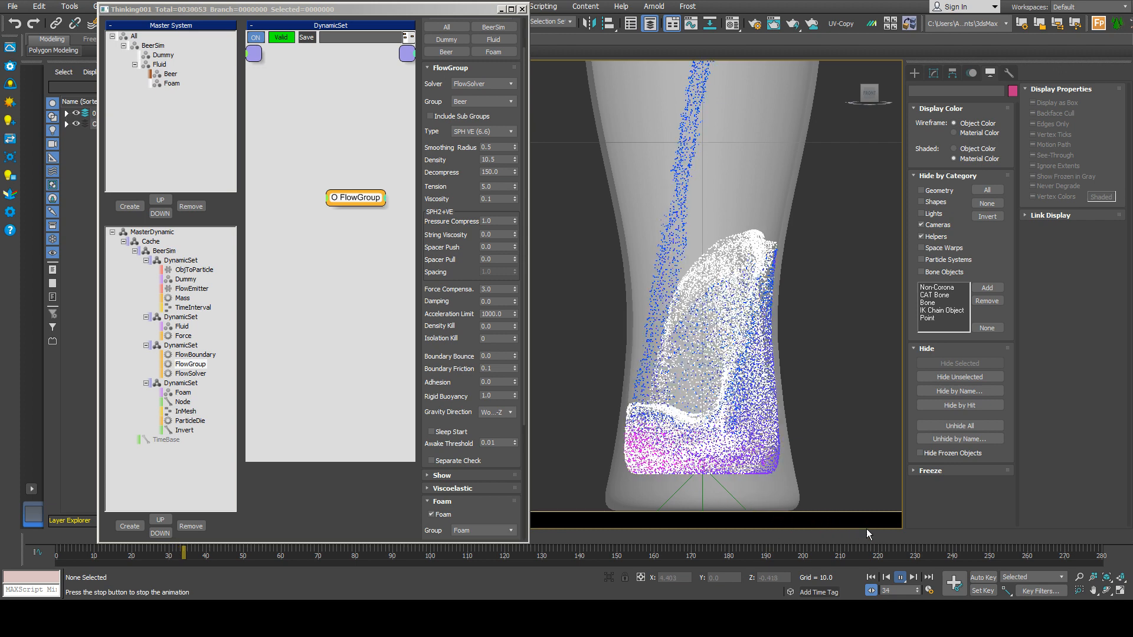
pyautogui.click(899, 577)
# - Return to the first frame and run the simulation to about frame 37 with the FlowSolver's VolumeLinked option off
pyautogui.click(870, 576)
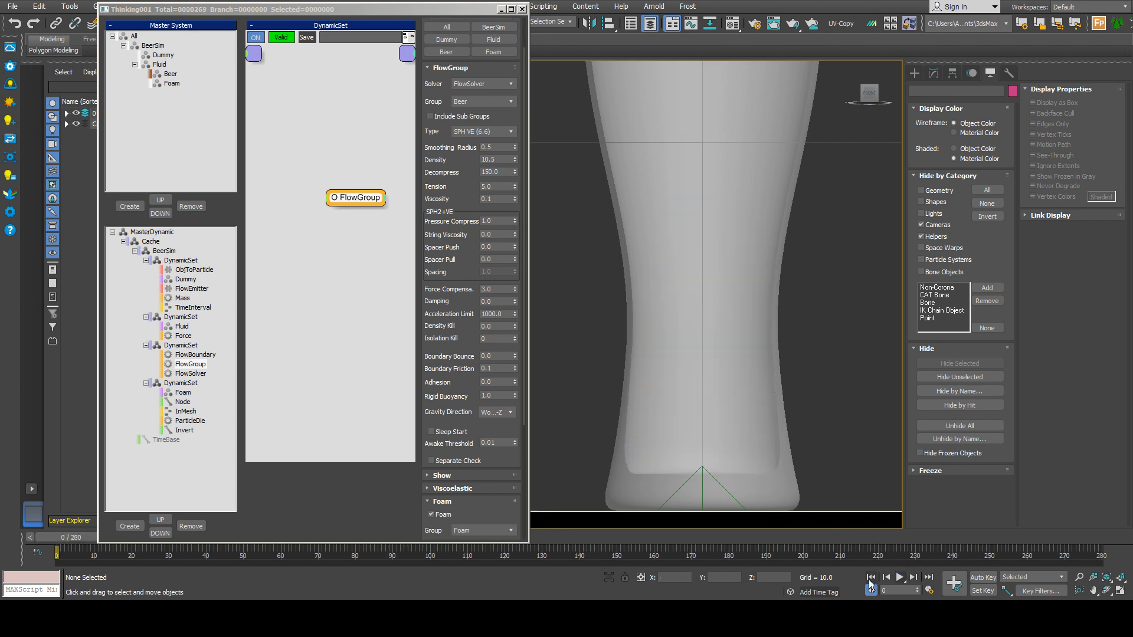
pyautogui.doubleClick(498, 302)
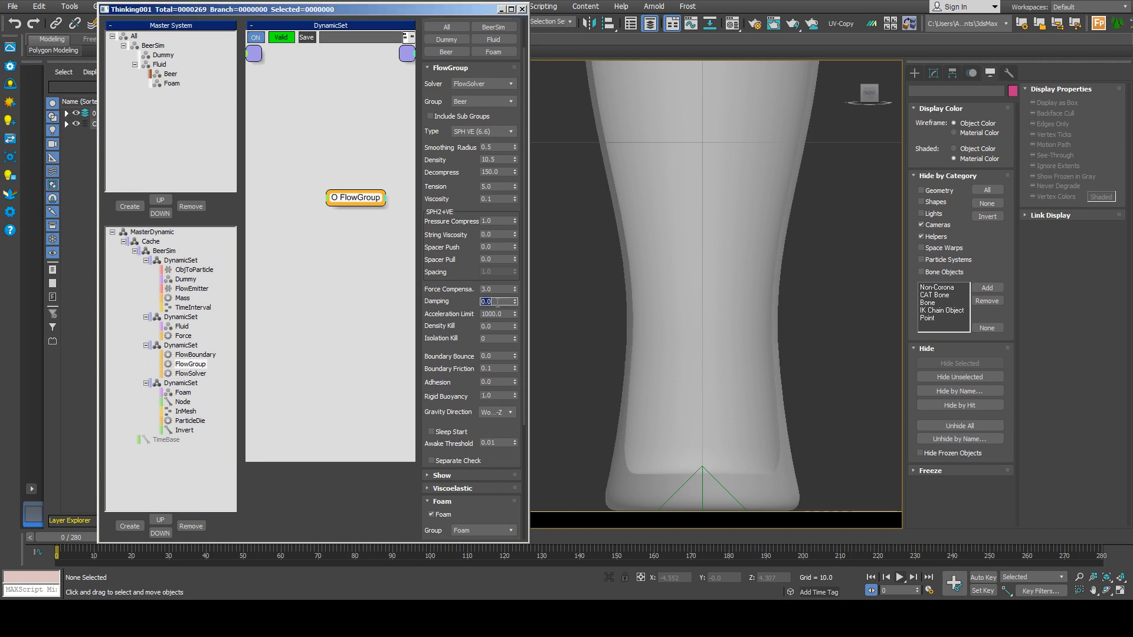
pyautogui.click(190, 373)
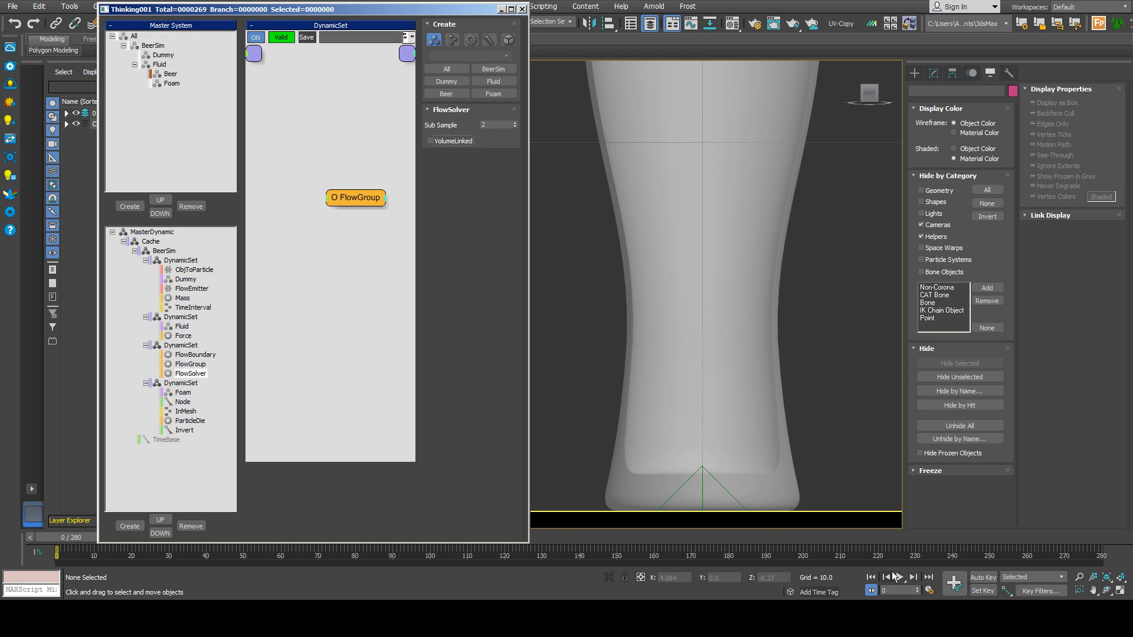
pyautogui.click(897, 580)
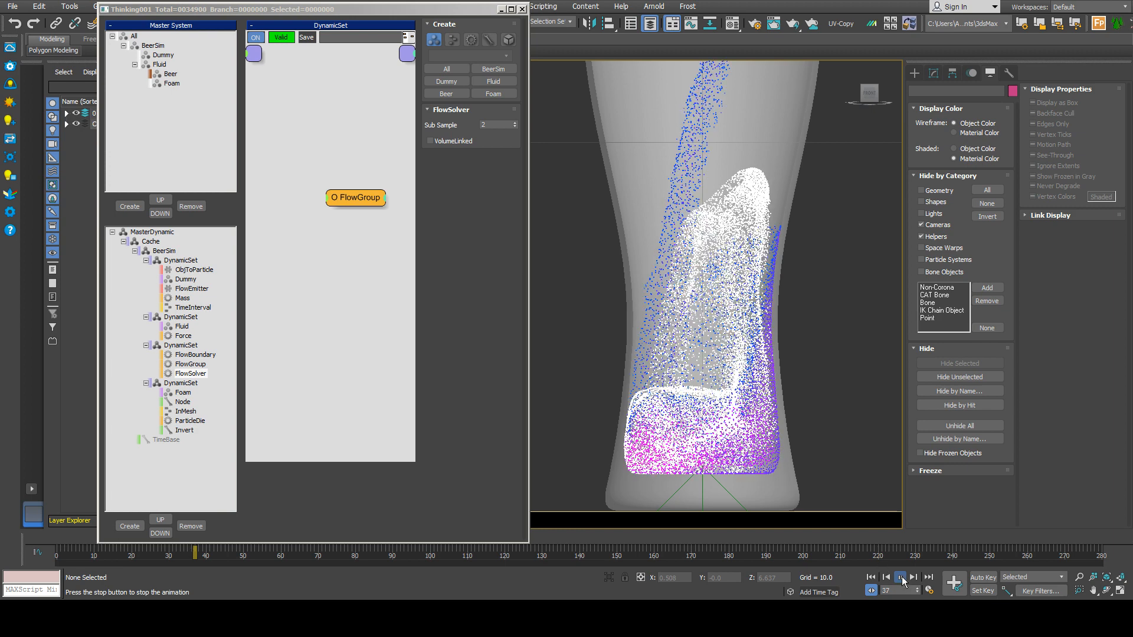
# - Return to the first frame and turn on VolumeLinked for the FlowSolver
pyautogui.click(870, 577)
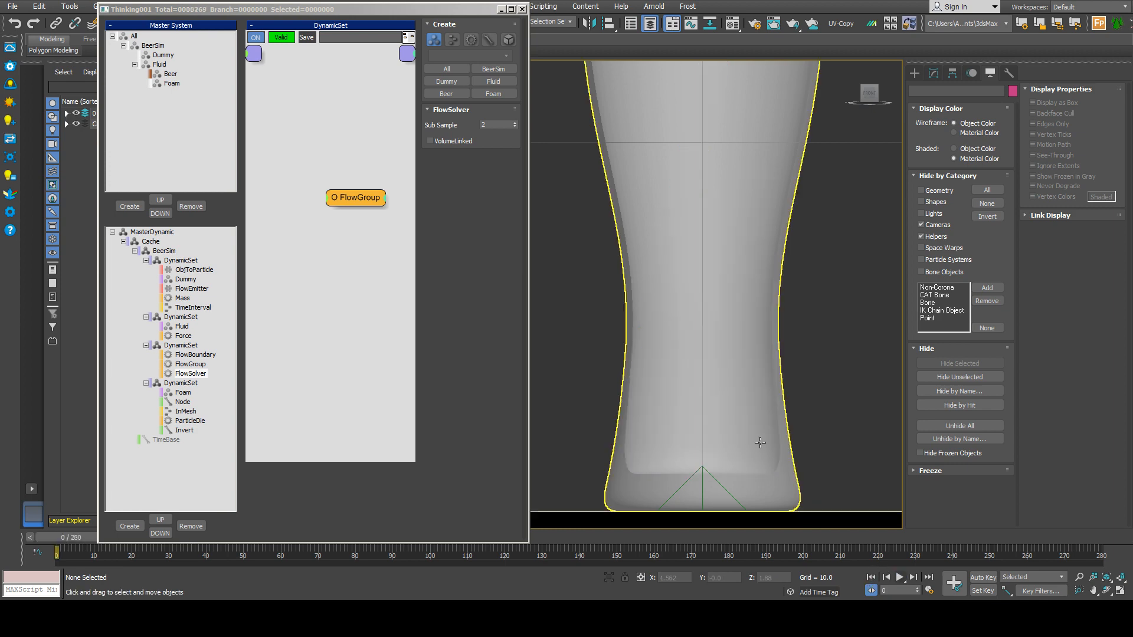
pyautogui.click(443, 142)
pyautogui.click(190, 366)
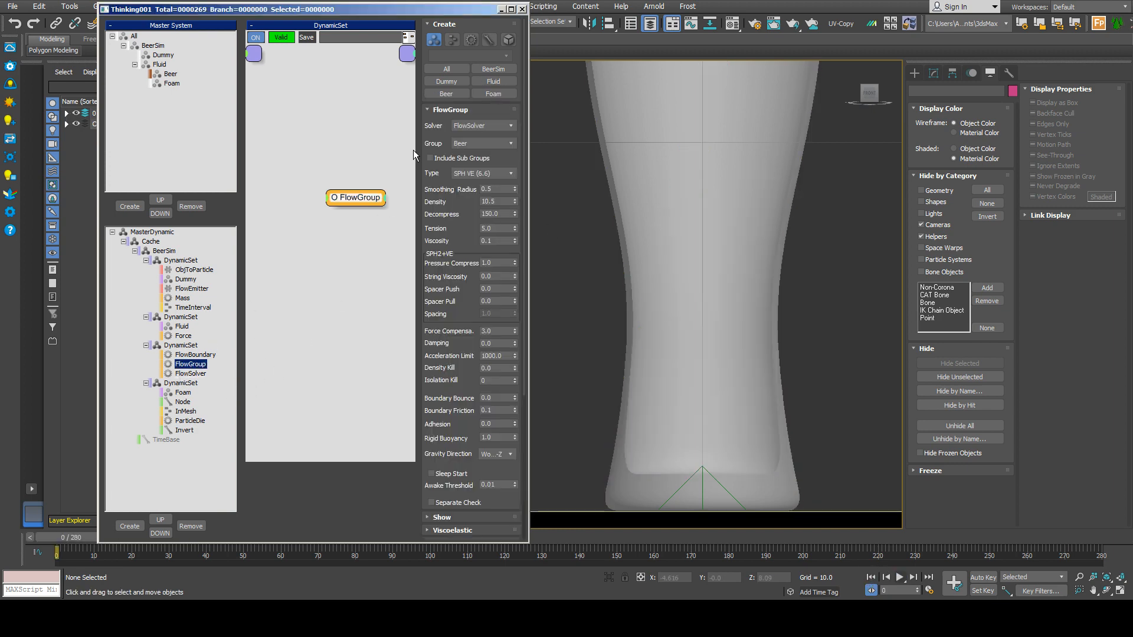
pyautogui.click(192, 373)
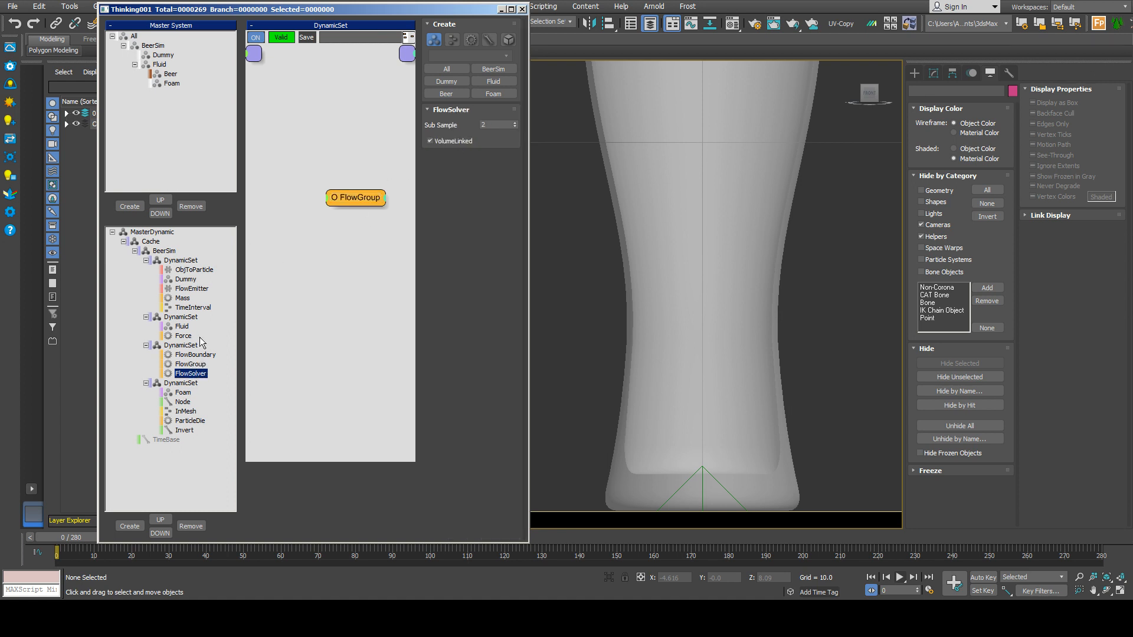
# - Set the FlowGroup's Damping to 40, run the simulation to about frame 20 with the whole glass in view, and return to the first frame
pyautogui.click(190, 364)
pyautogui.scroll(-2, 472, 295)
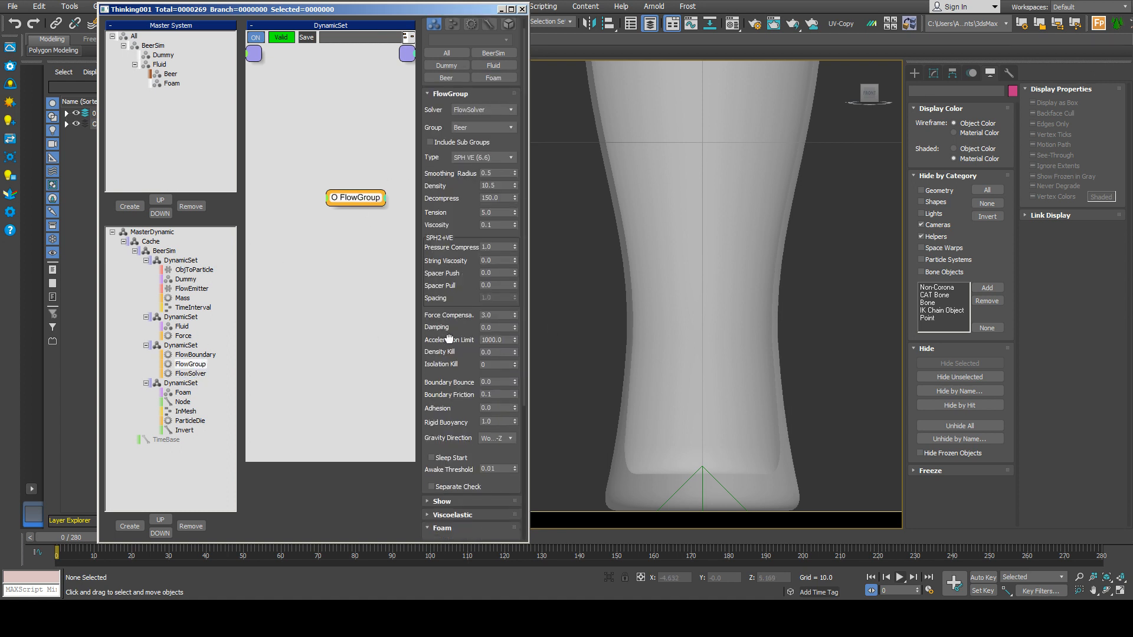
pyautogui.doubleClick(496, 296)
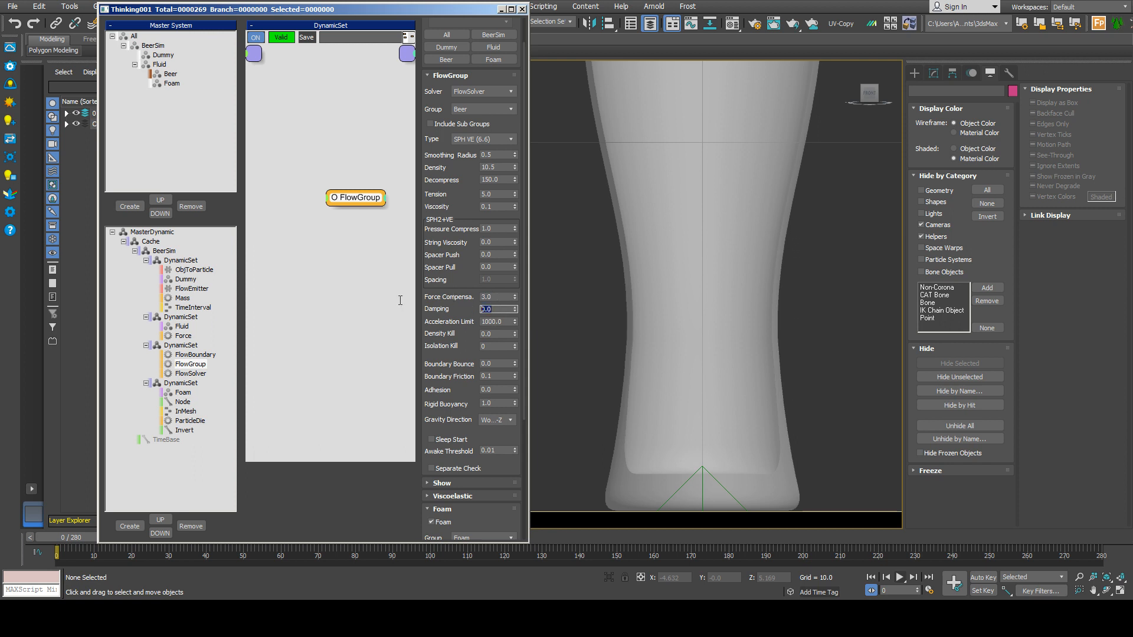
pyautogui.scroll(-5, 746, 308)
pyautogui.scroll(-3, 765, 303)
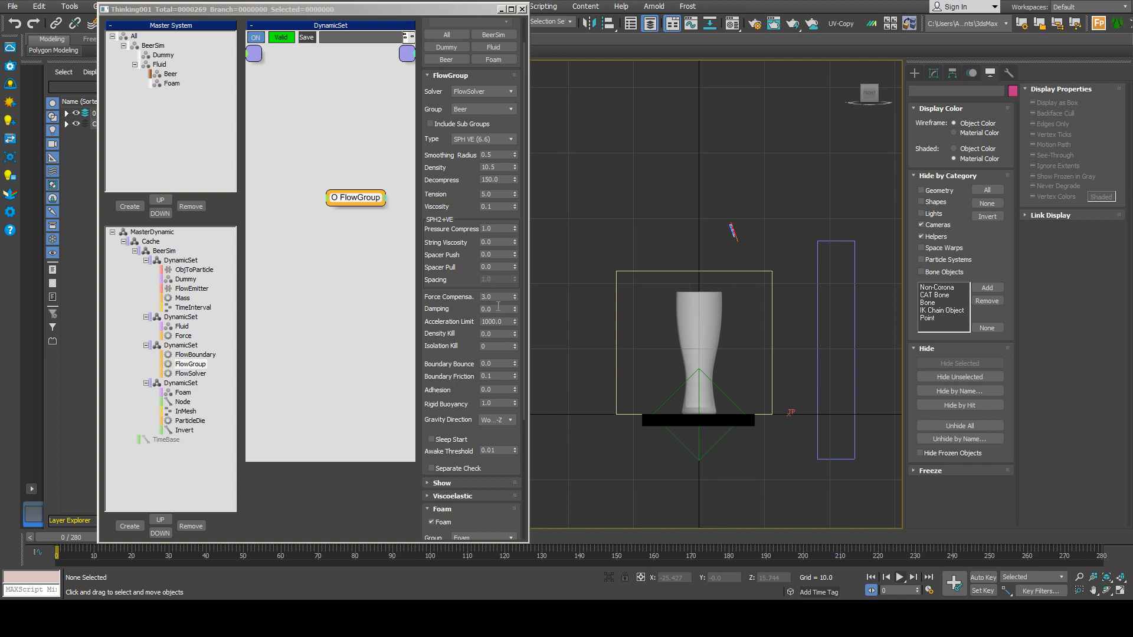
pyautogui.doubleClick(498, 308)
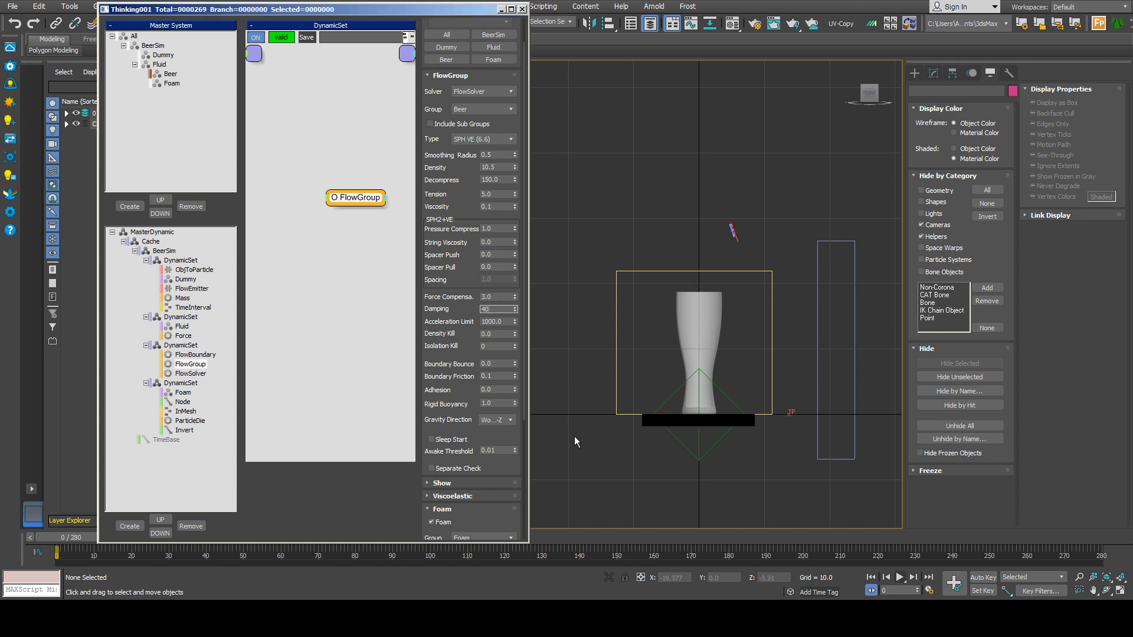
pyautogui.write('40')
pyautogui.press('Return')
pyautogui.click(899, 577)
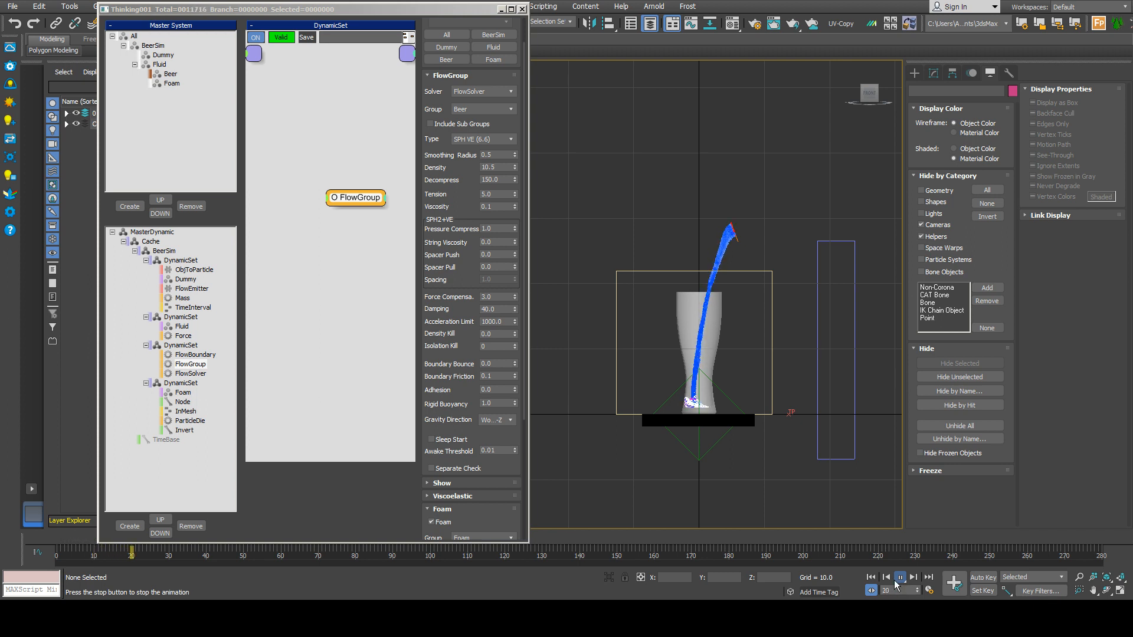
pyautogui.click(871, 577)
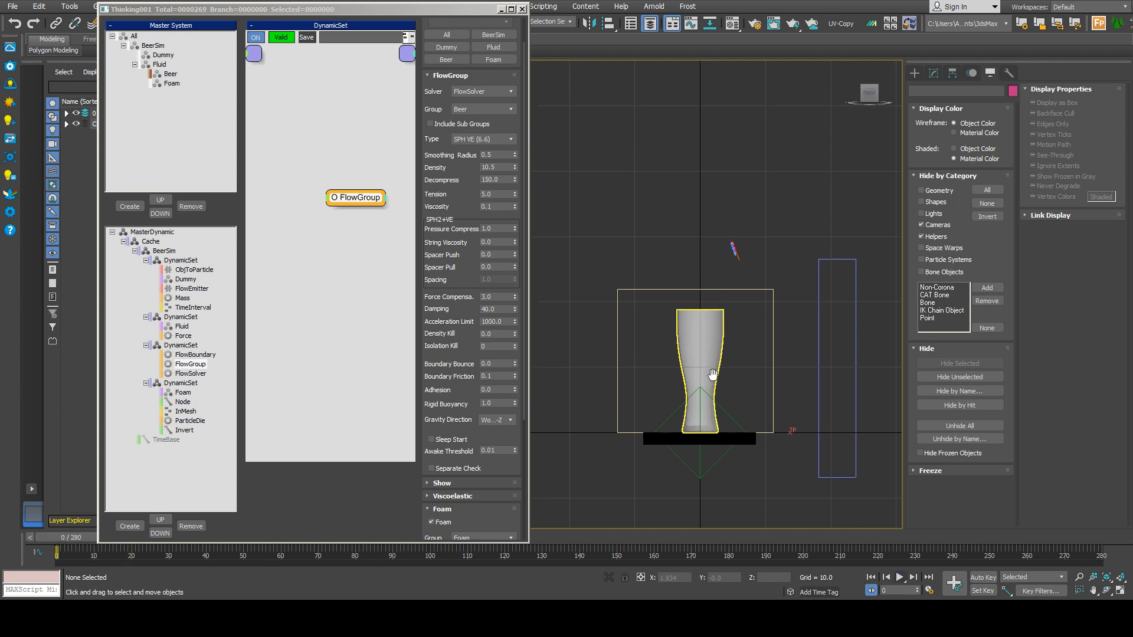
pyautogui.scroll(3, 711, 380)
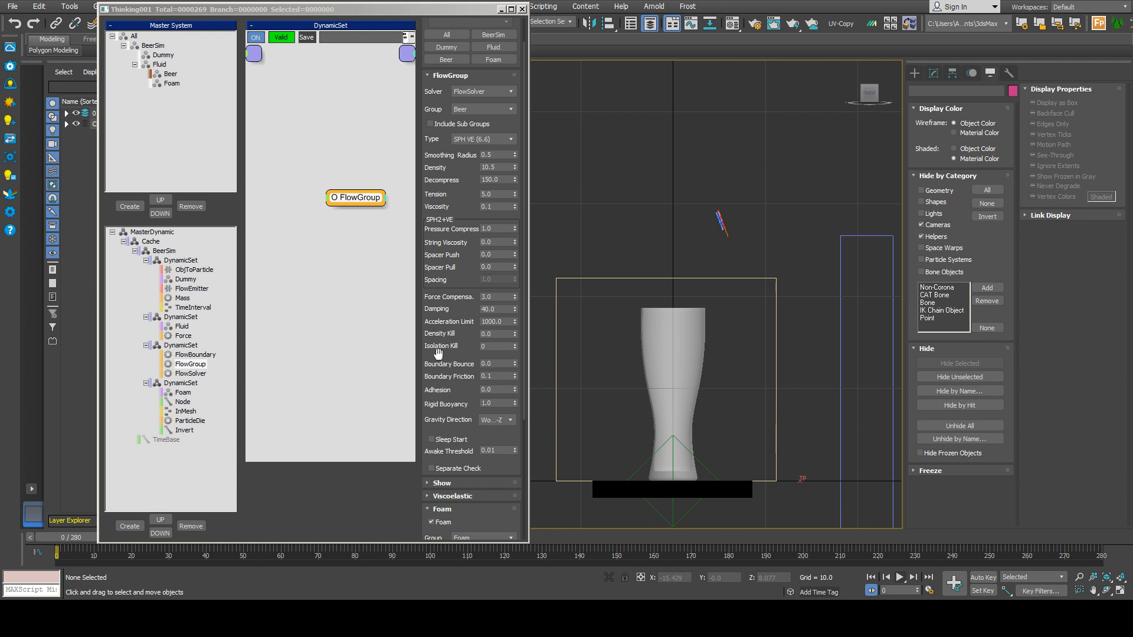
pyautogui.moveTo(437, 353); pyautogui.dragTo(441, 278)
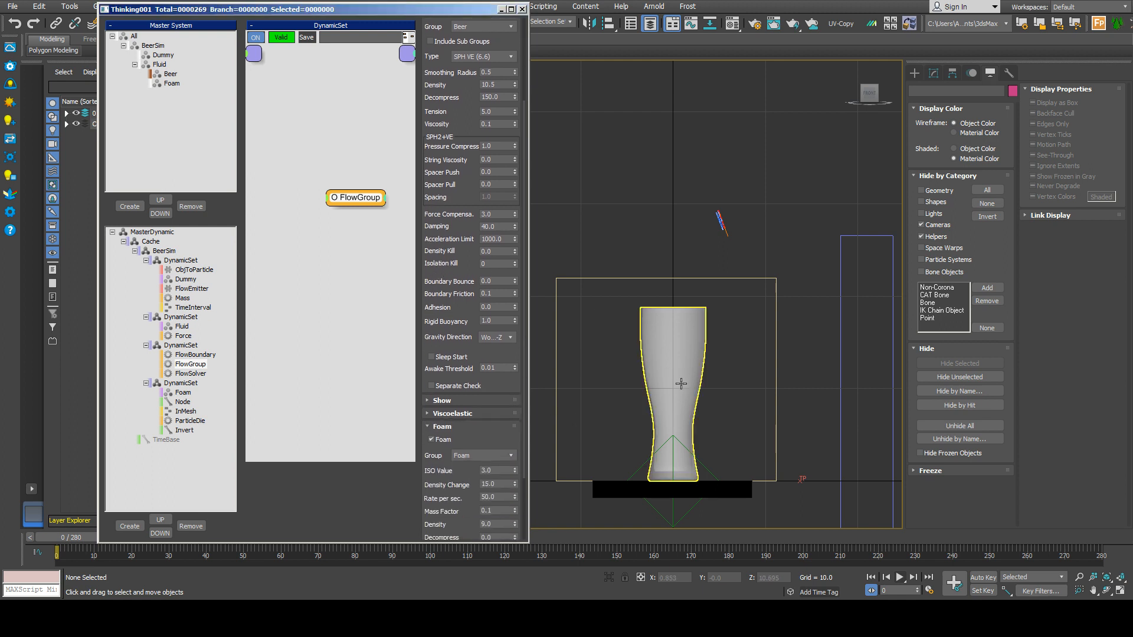
pyautogui.moveTo(709, 439); pyautogui.dragTo(678, 401, button='middle')
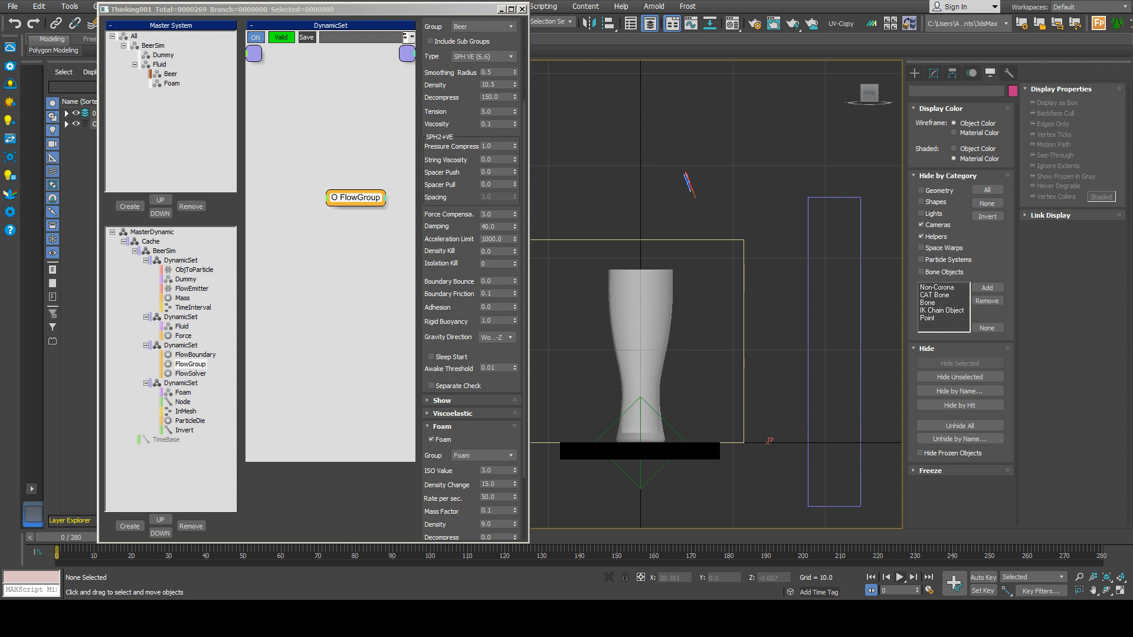
pyautogui.click(958, 618)
pyautogui.rightClick(967, 507)
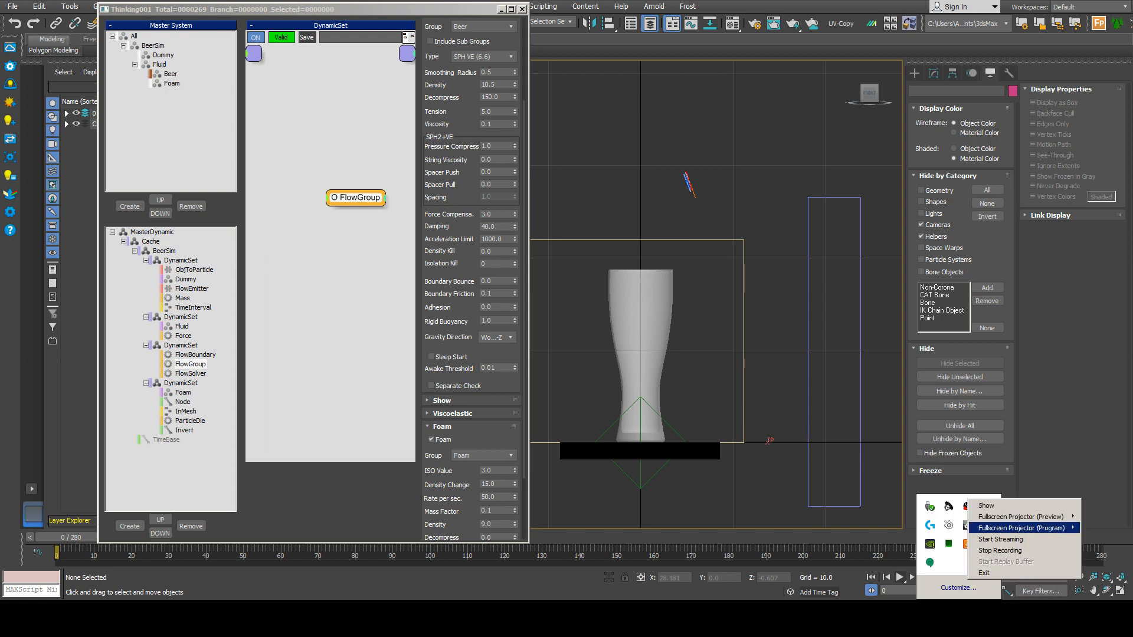